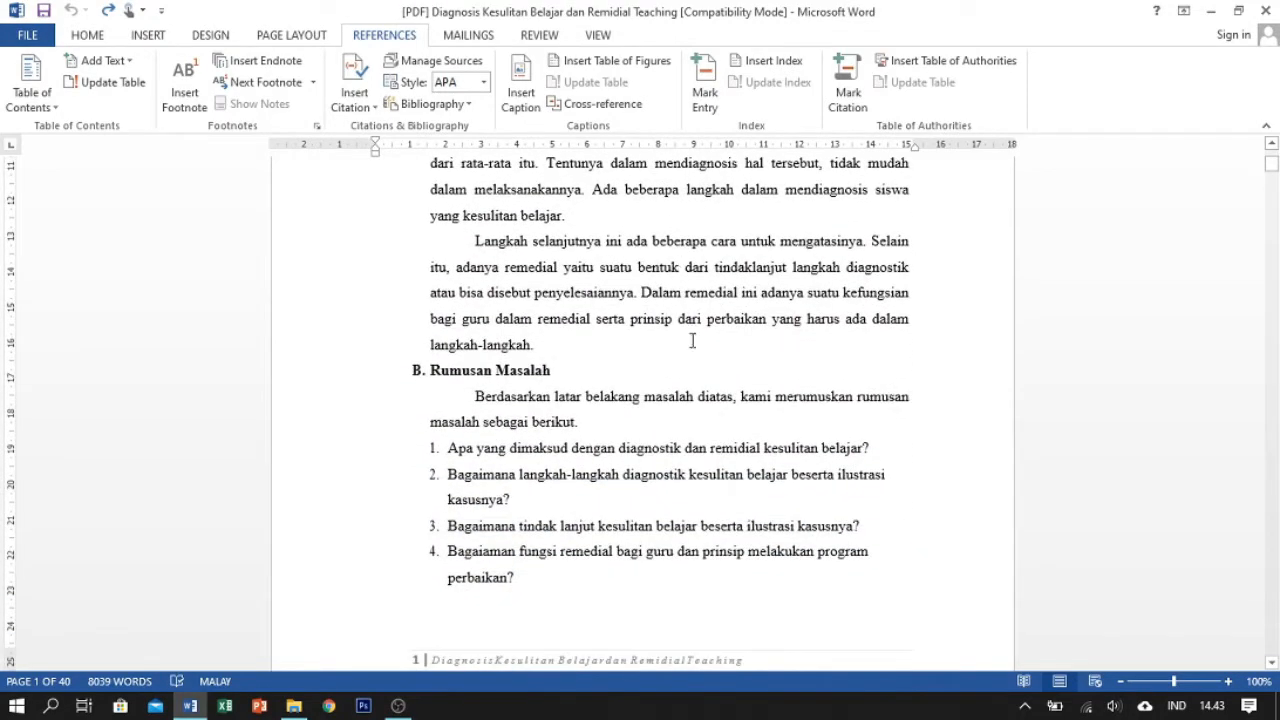
Insert the built-in Automatic Table 2 table of contents on the empty line above the BAB I heading
scroll(692, 341, "up", 10)
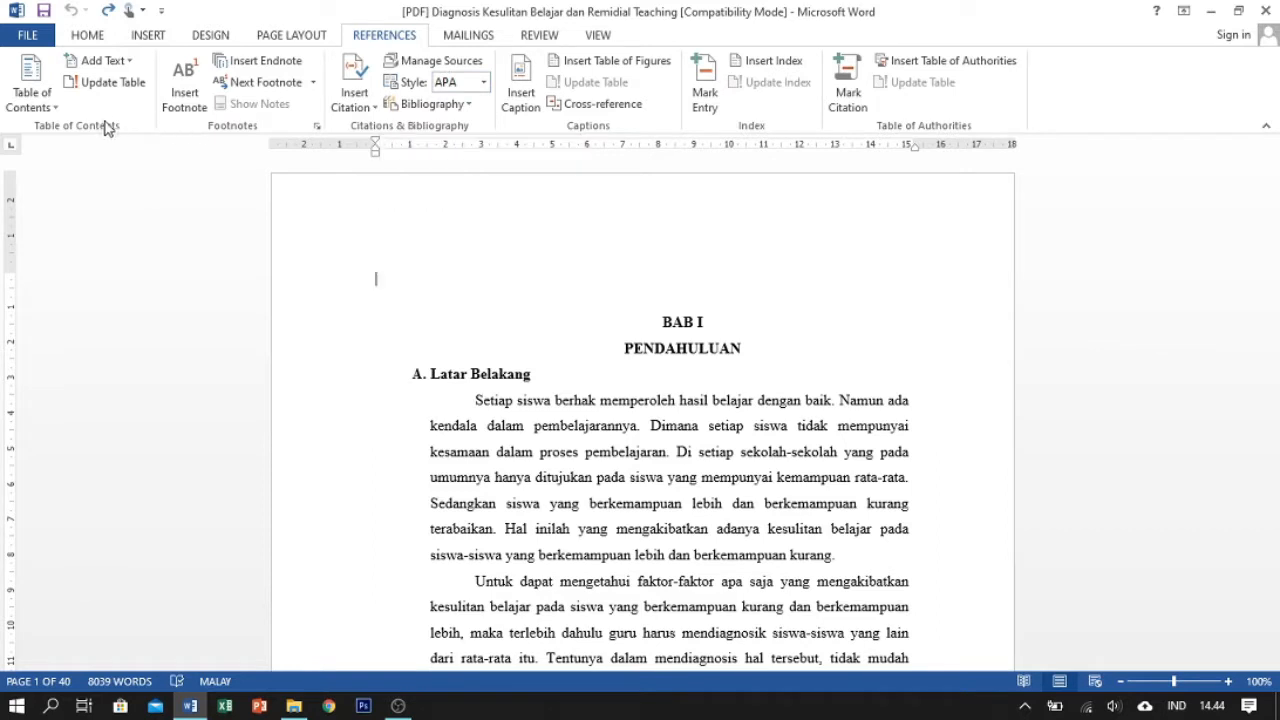
left_click(38, 110)
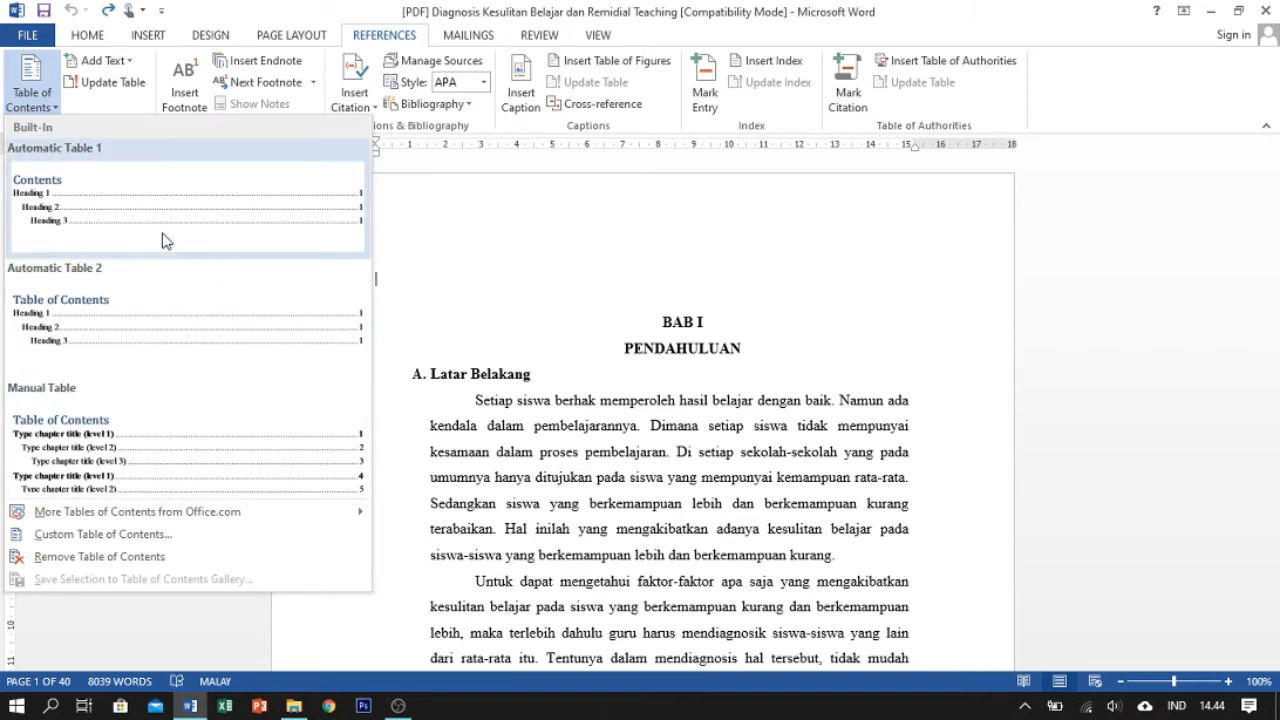
left_click(168, 320)
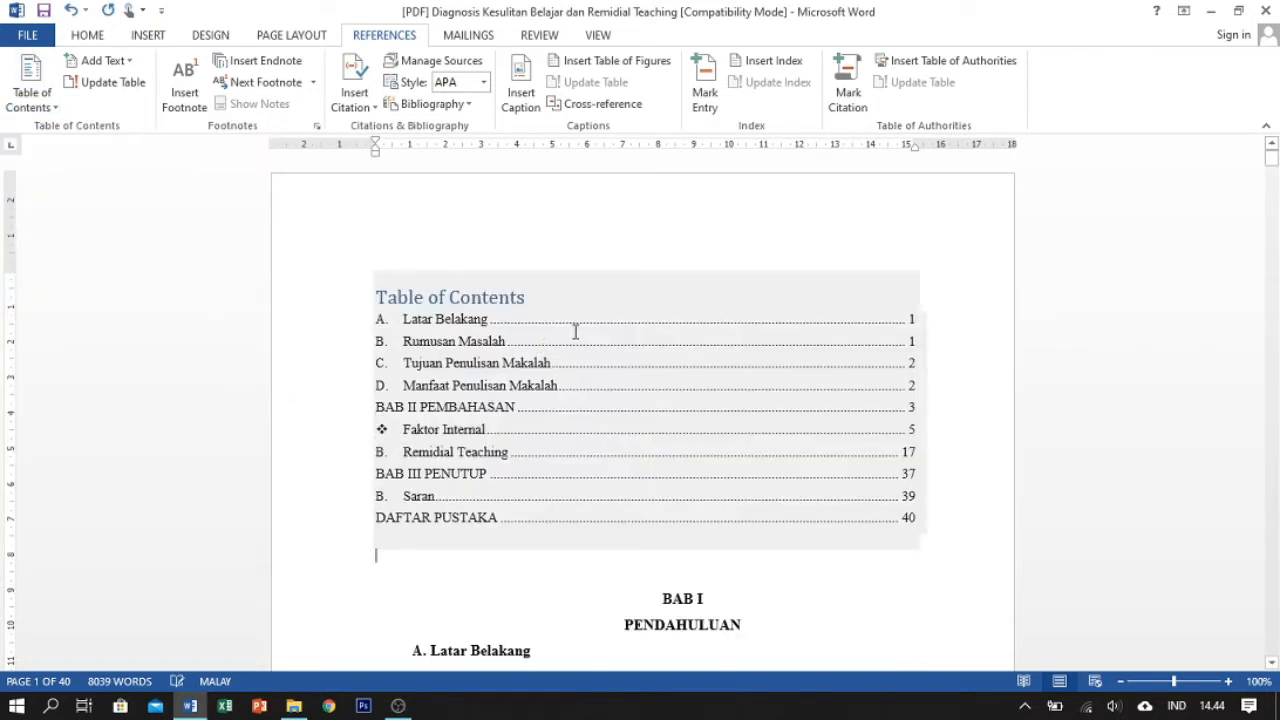
Compare the entries of the table of contents with the headings on the first pages of the document
scroll(576, 331, "down", 6)
scroll(706, 343, "up", 6)
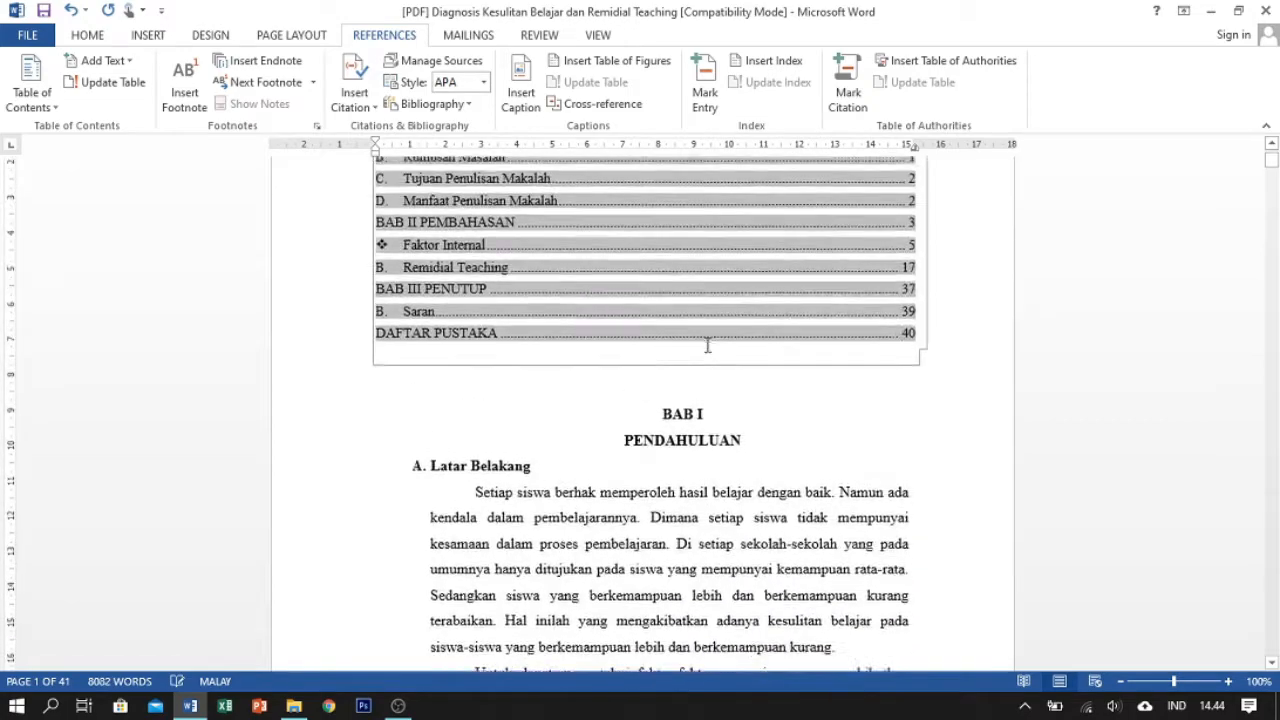
scroll(577, 349, "down", 5)
scroll(620, 423, "down", 15)
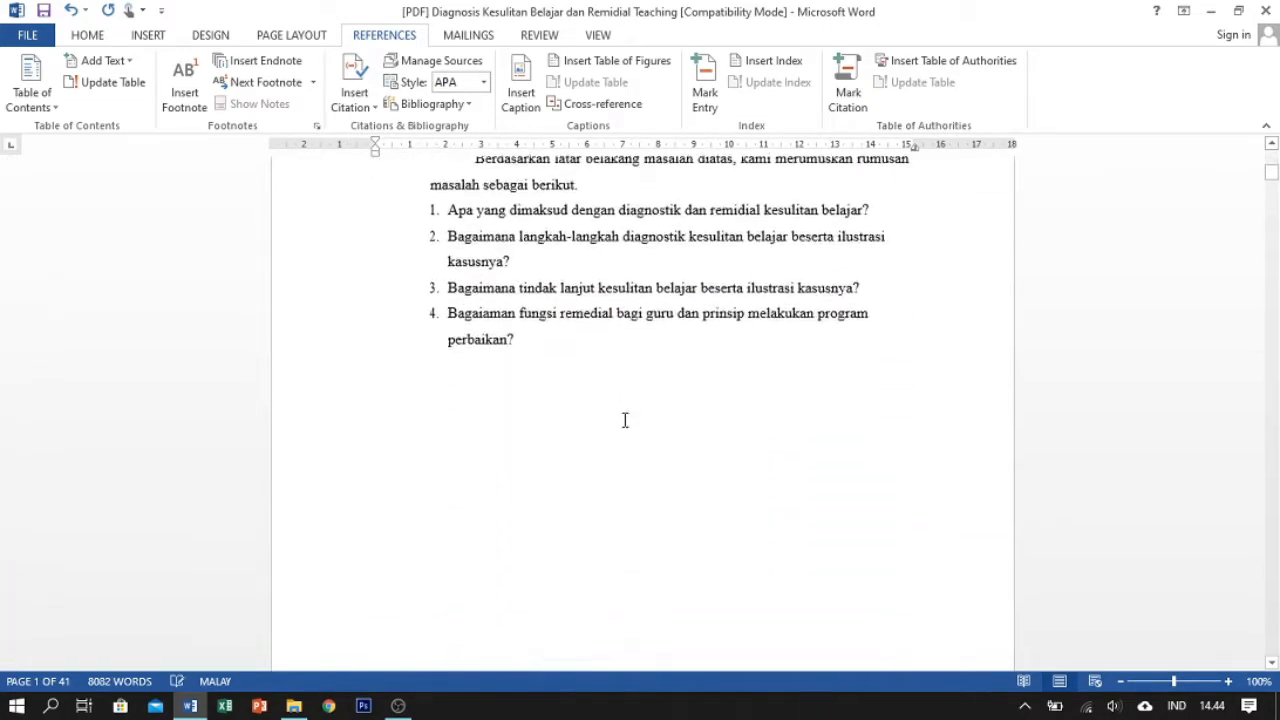
scroll(626, 420, "down", 7)
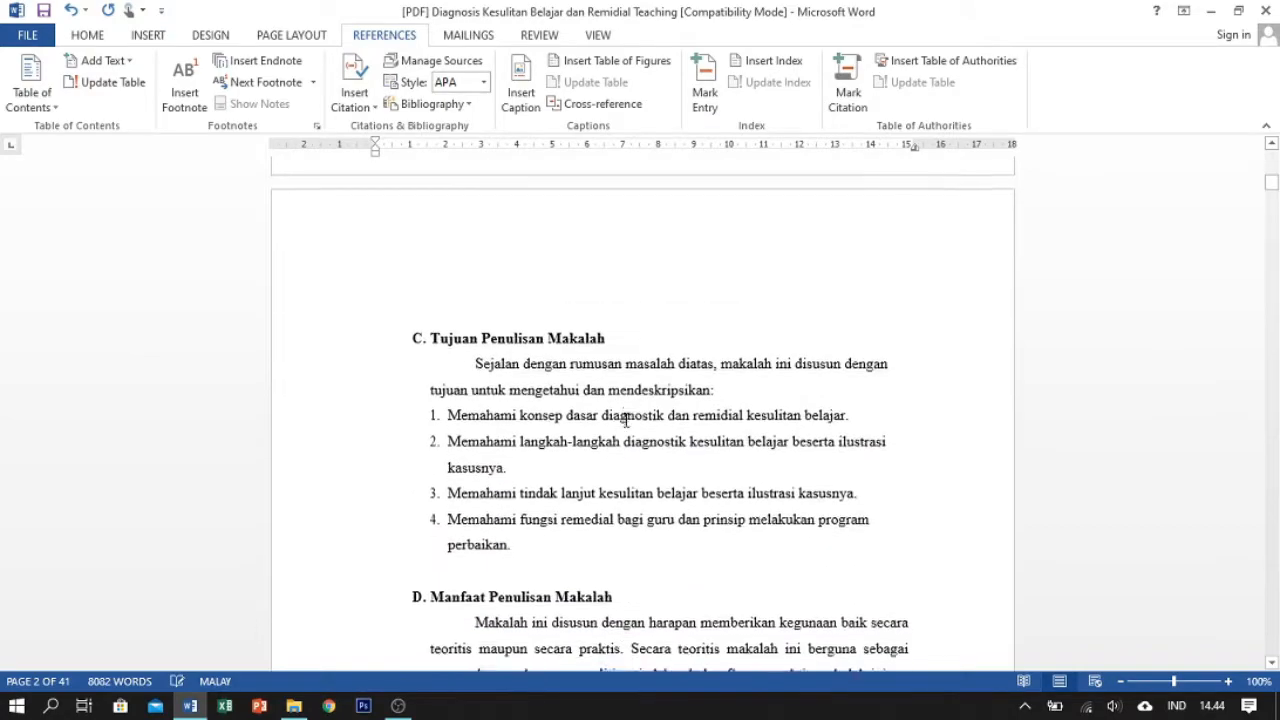
scroll(627, 410, "up", 11)
scroll(630, 396, "up", 10)
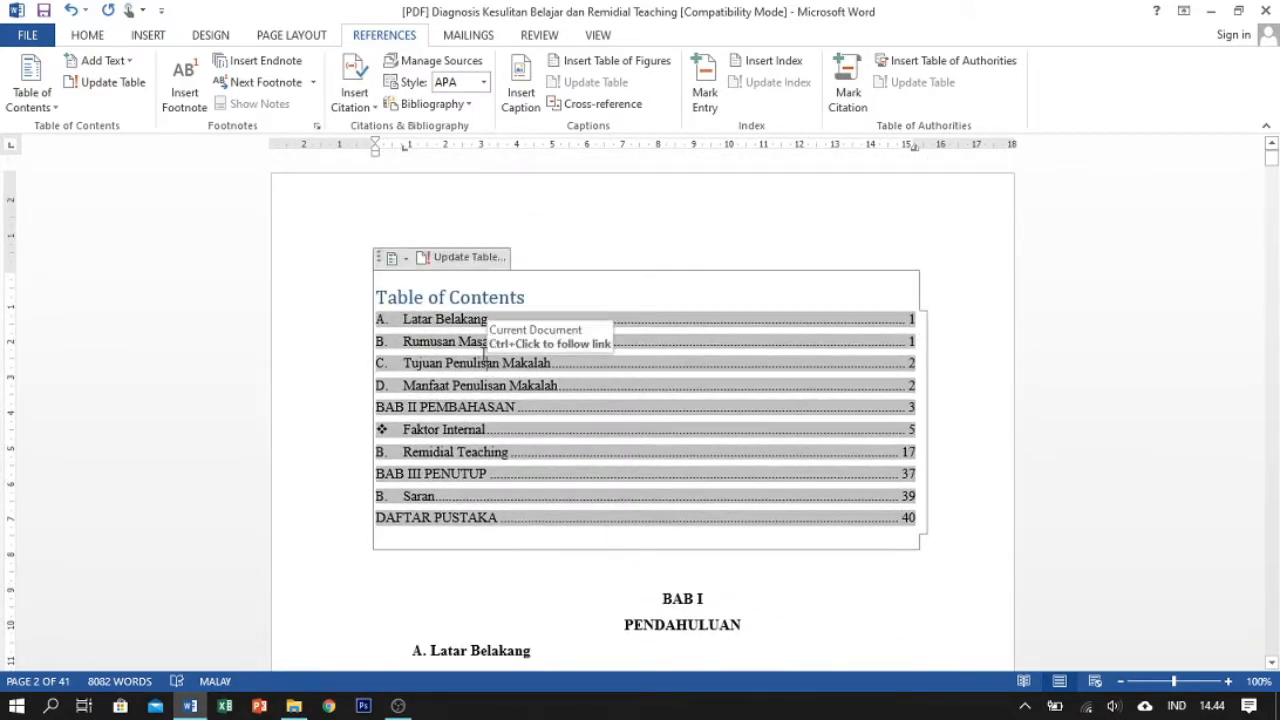
Replace the title of the table of contents with "Daftar Isi"
left_click(482, 342)
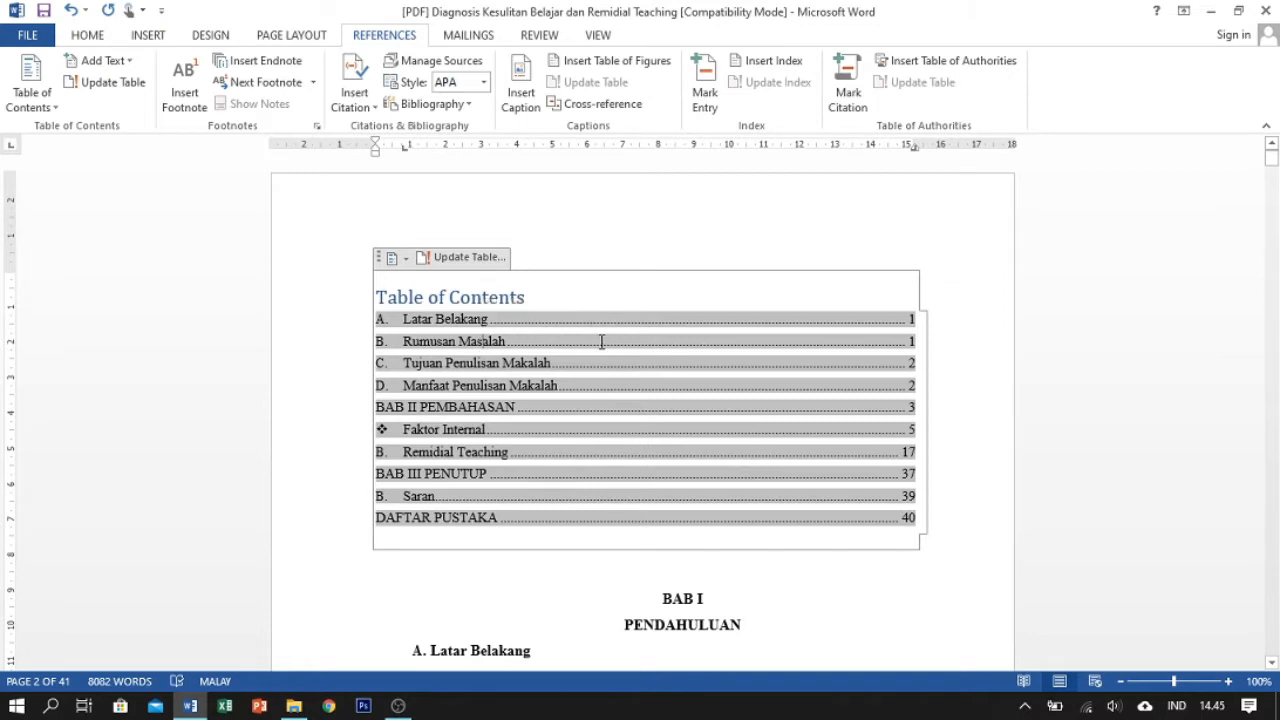
left_click(535, 304)
key("BackSpace")
key("BackSpace")
key("BackSpace")
key("BackSpace")
key("BackSpace")
key("BackSpace")
key("BackSpace")
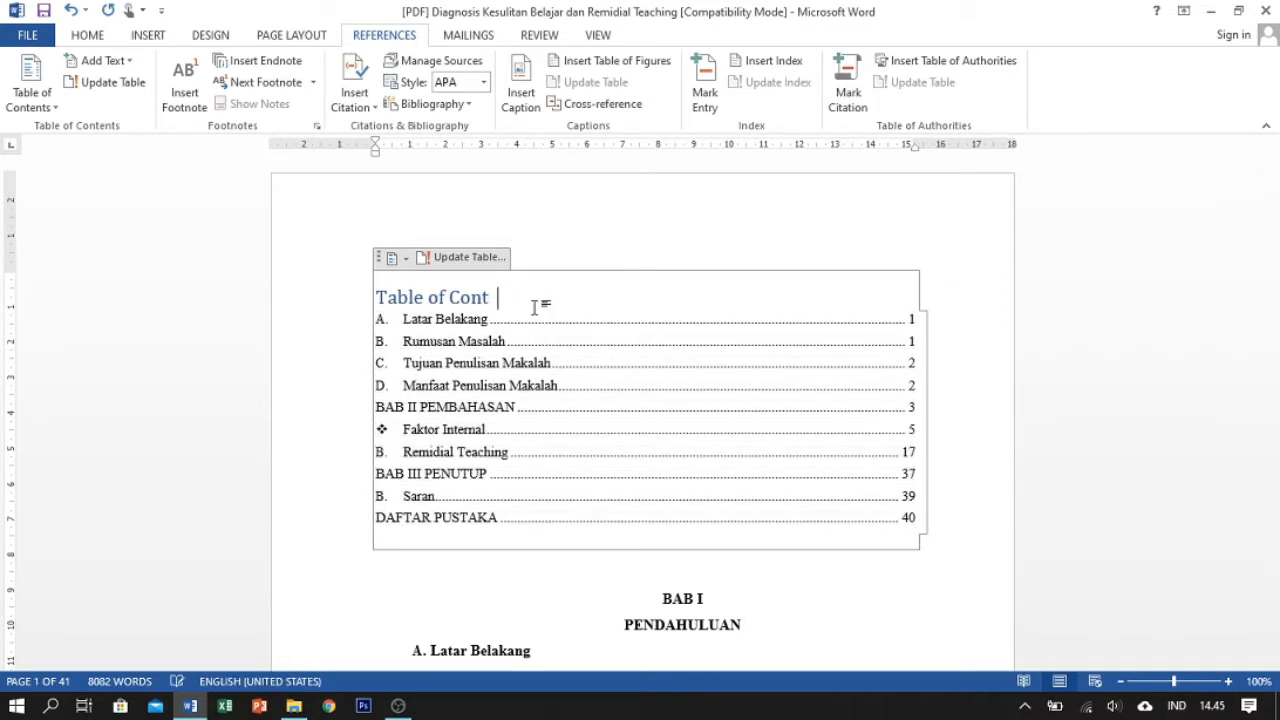
key("BackSpace")
key("BackSpace")
key("BackSpace")
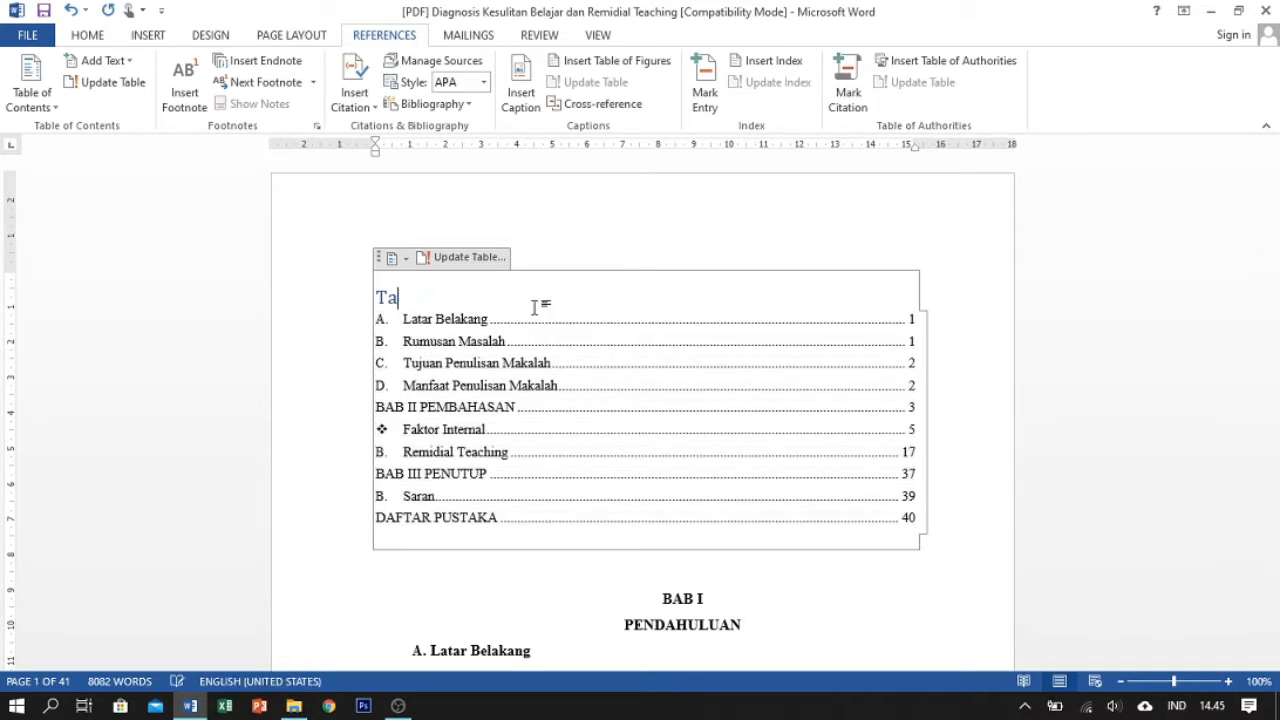
type("Daf")
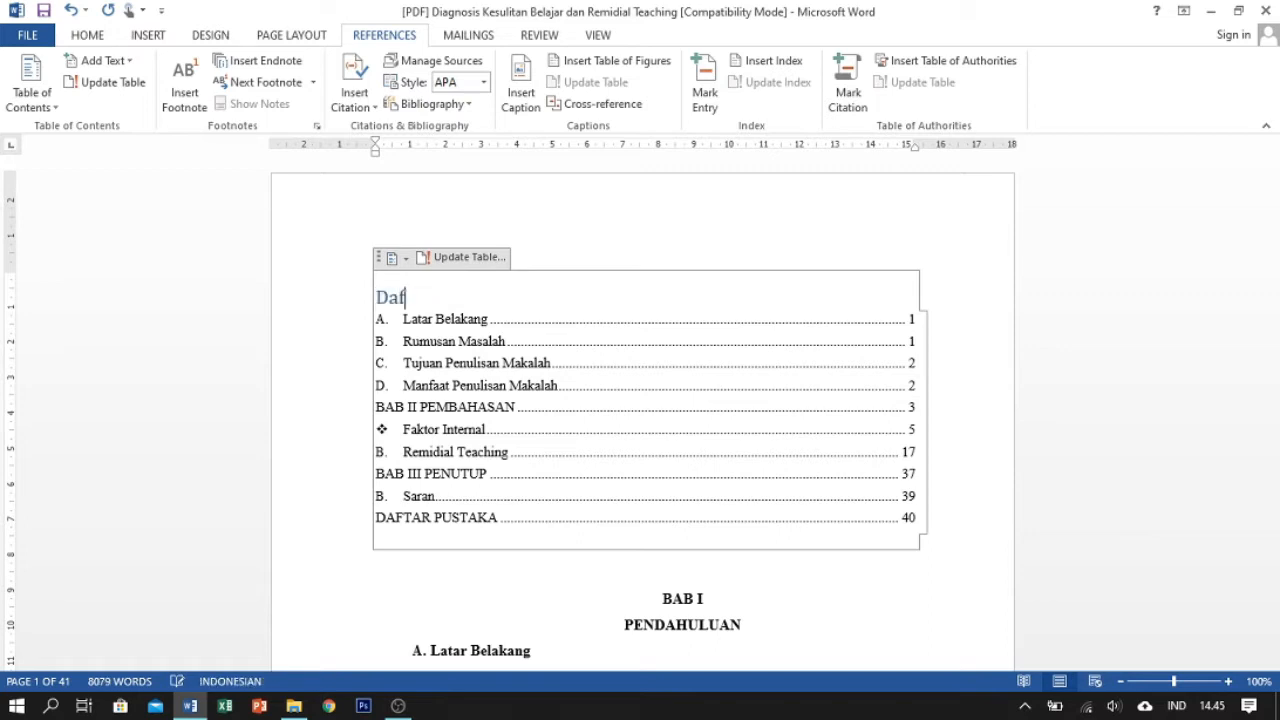
type("tar Isi")
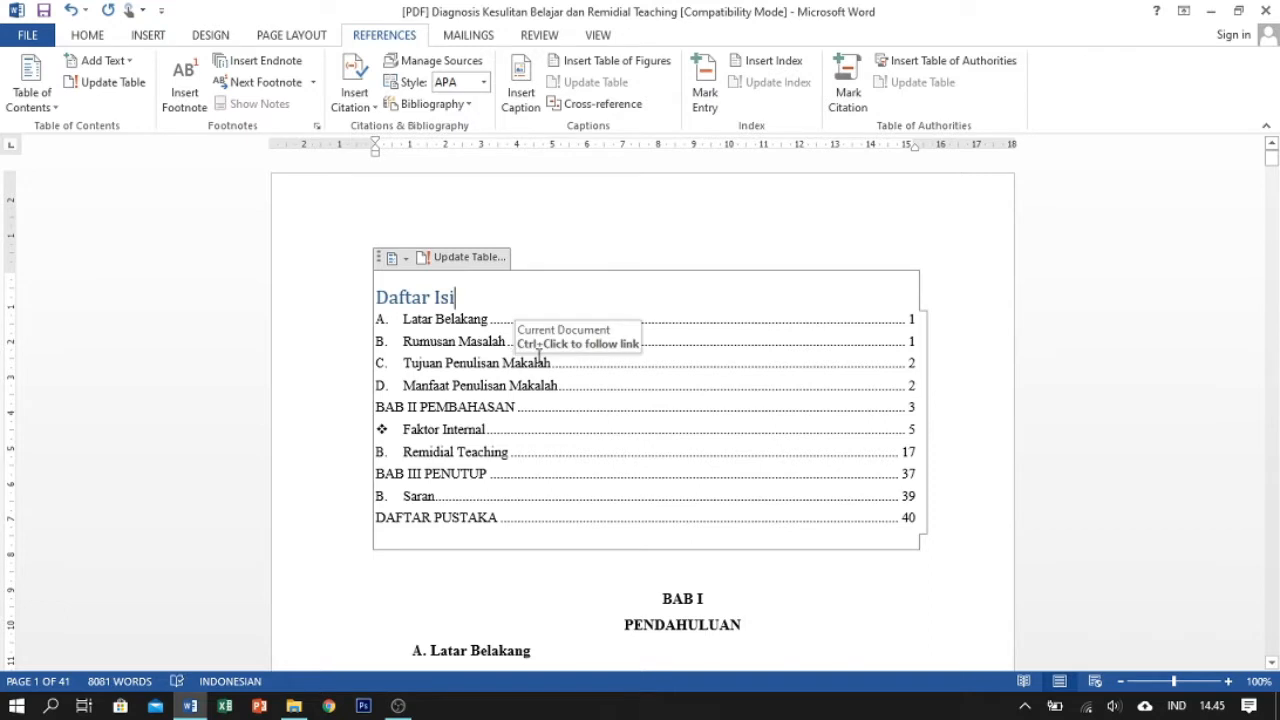
Erase and retype the ending of the "Latar Belakang" entry in the table of contents
left_click(489, 319)
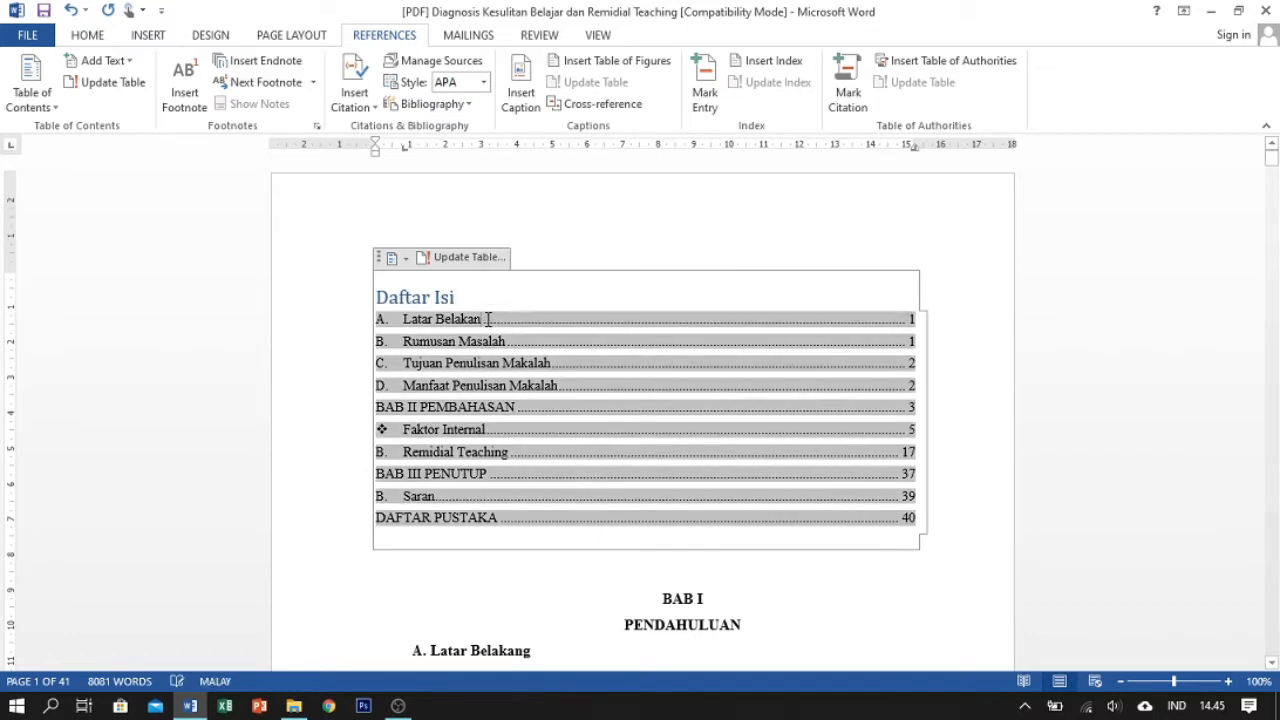
key("BackSpace")
key("BackSpace")
type("k")
scroll(633, 440, "down", 2)
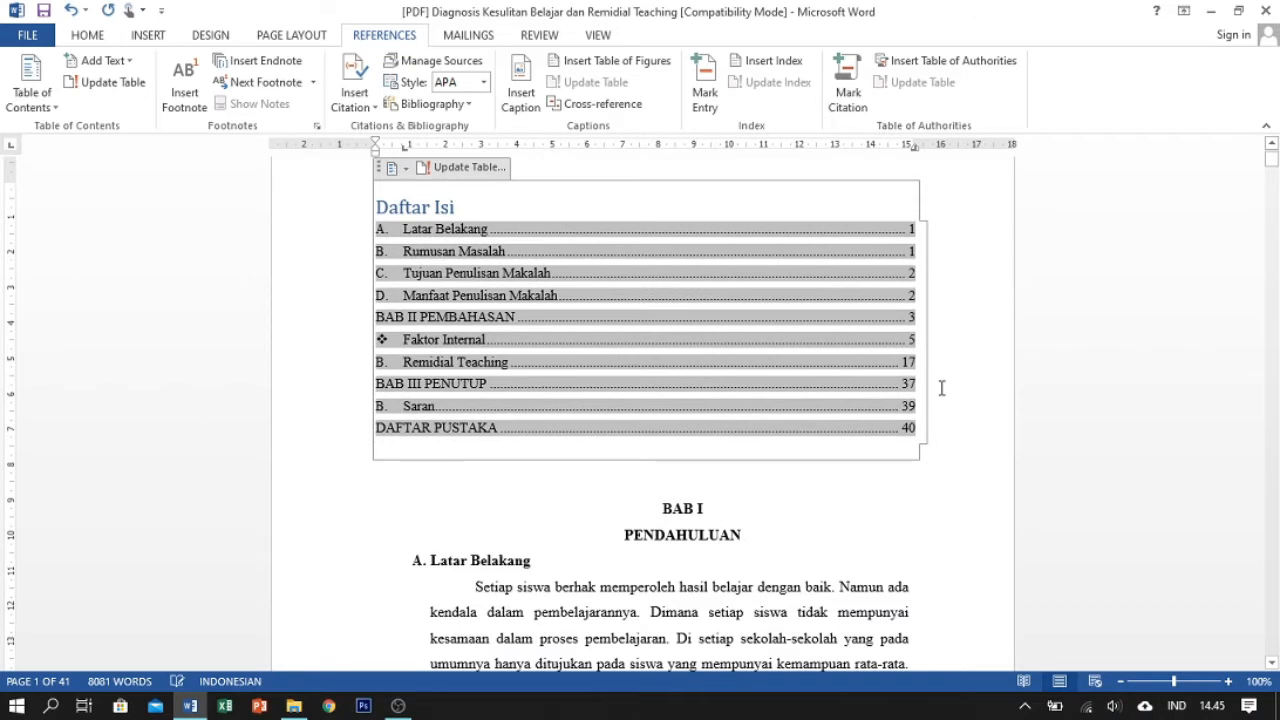
left_click(949, 364)
left_click(953, 443)
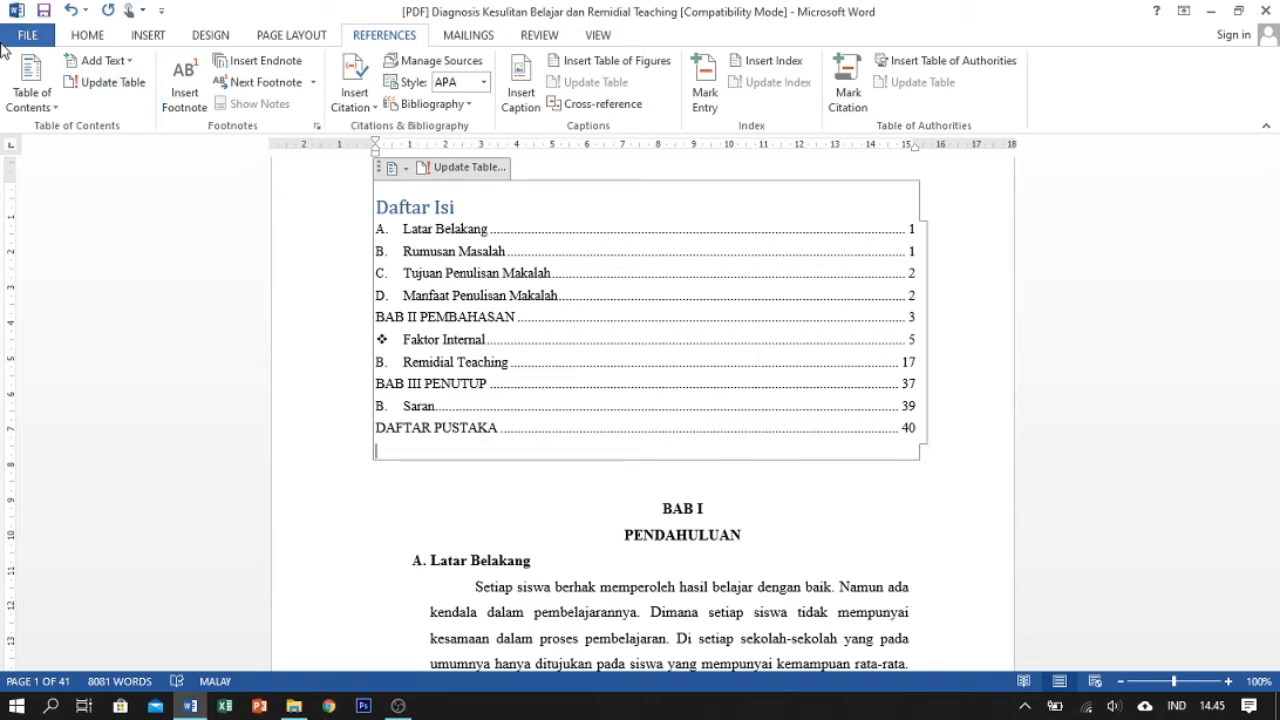
Examine the Add Text level options alongside the heading levels shown in the built-in table of contents styles
left_click(132, 62)
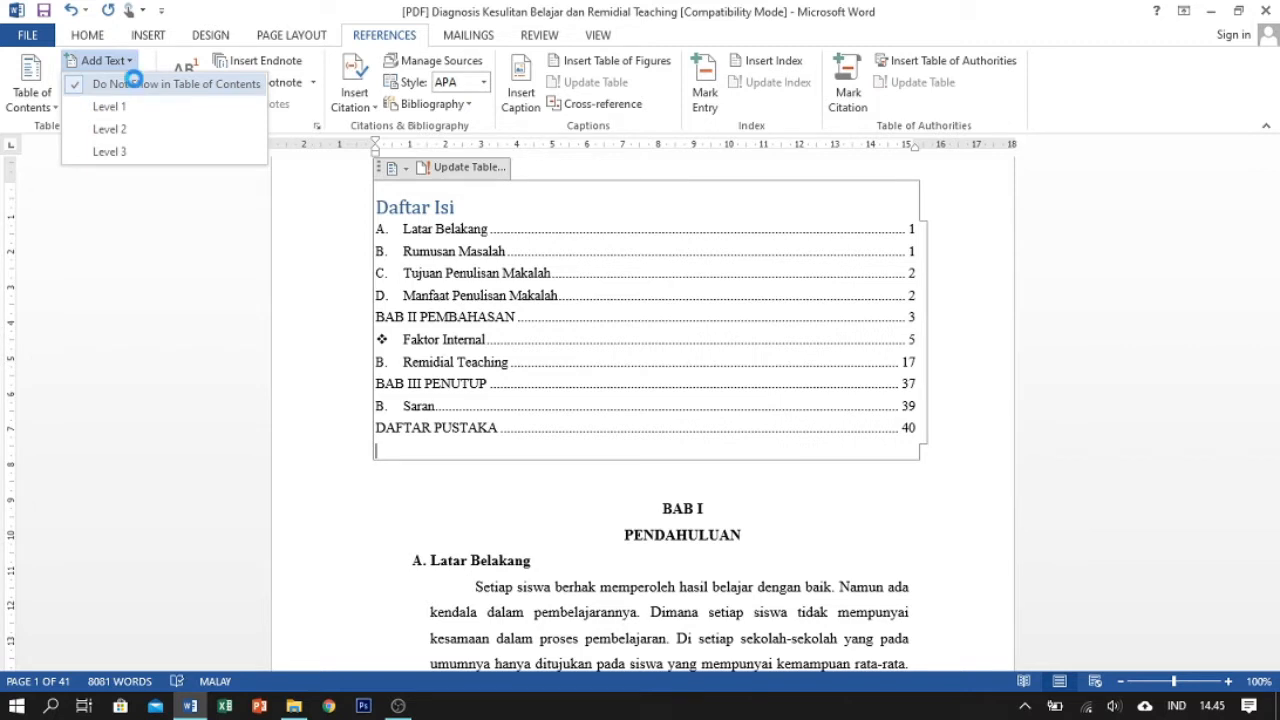
left_click(126, 223)
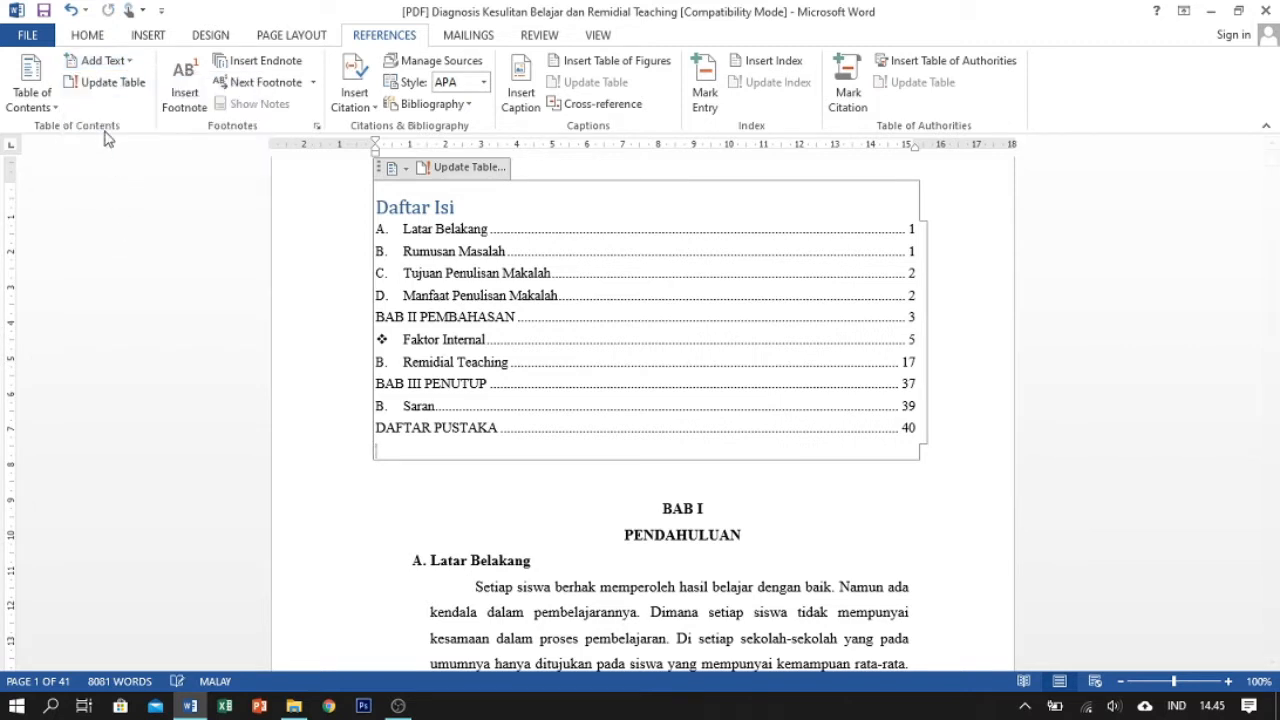
left_click(103, 60)
left_click(308, 236)
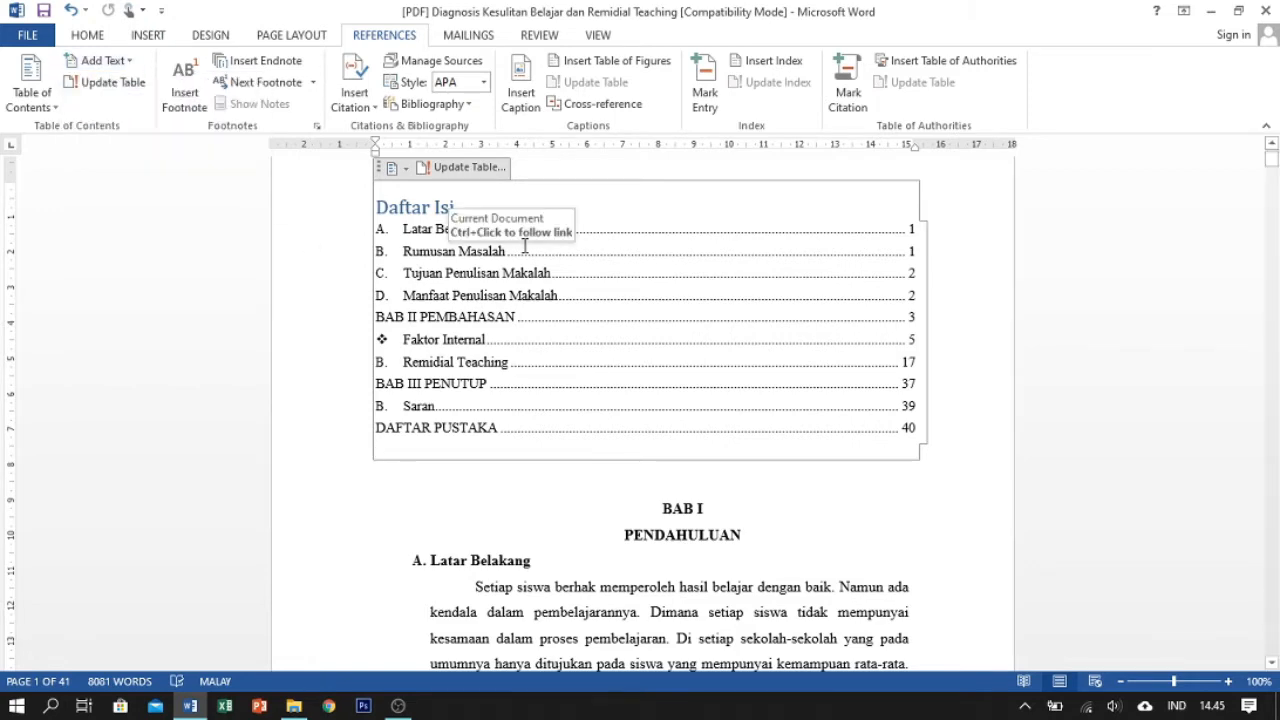
scroll(523, 246, "down", 5)
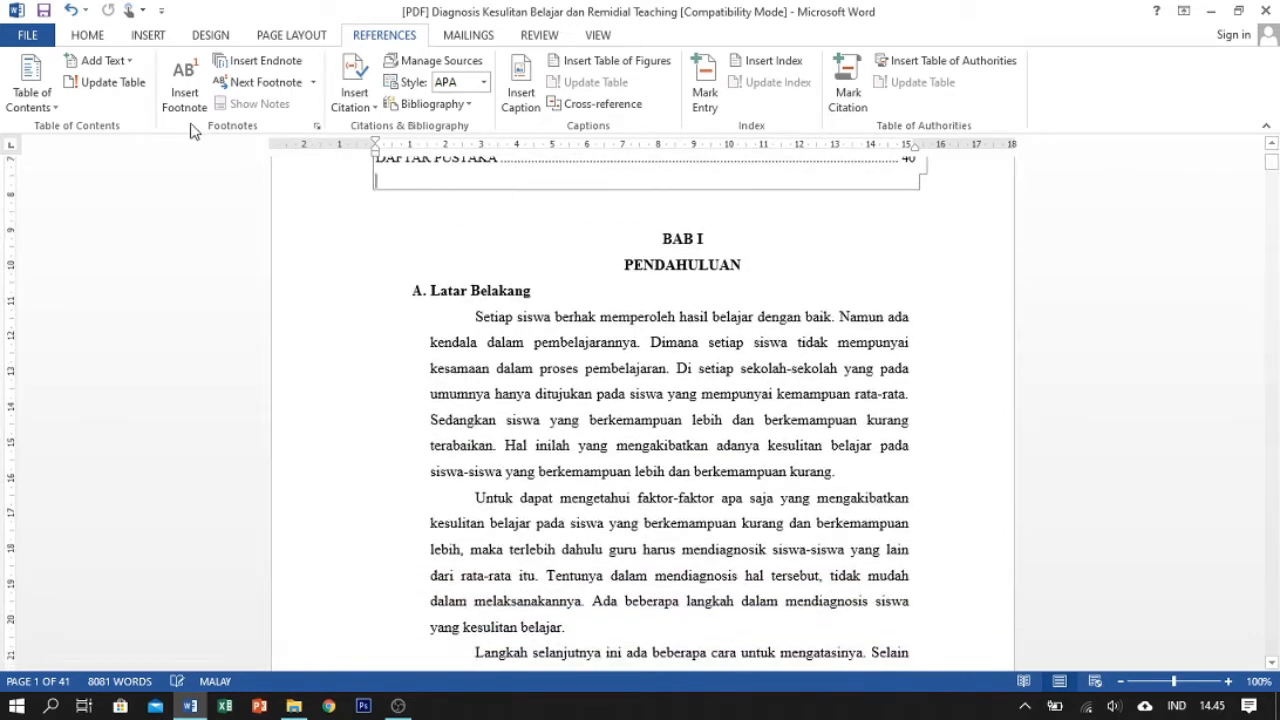
left_click(103, 60)
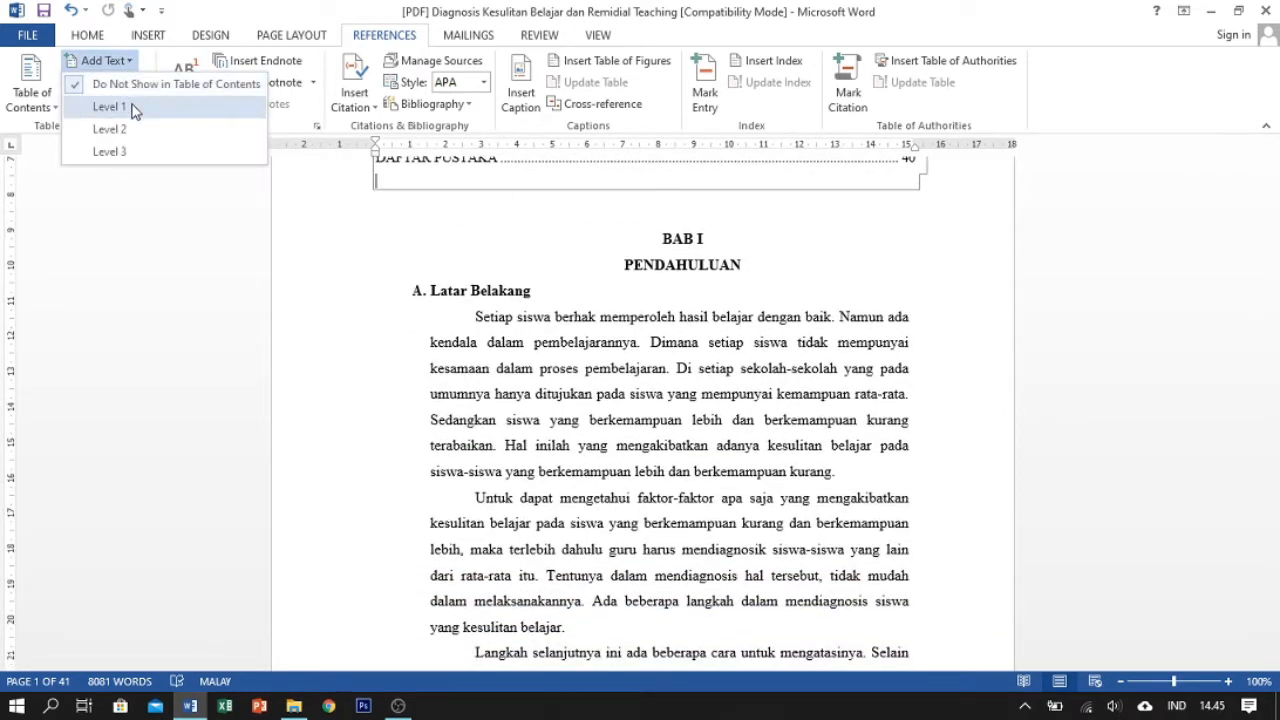
left_click(32, 95)
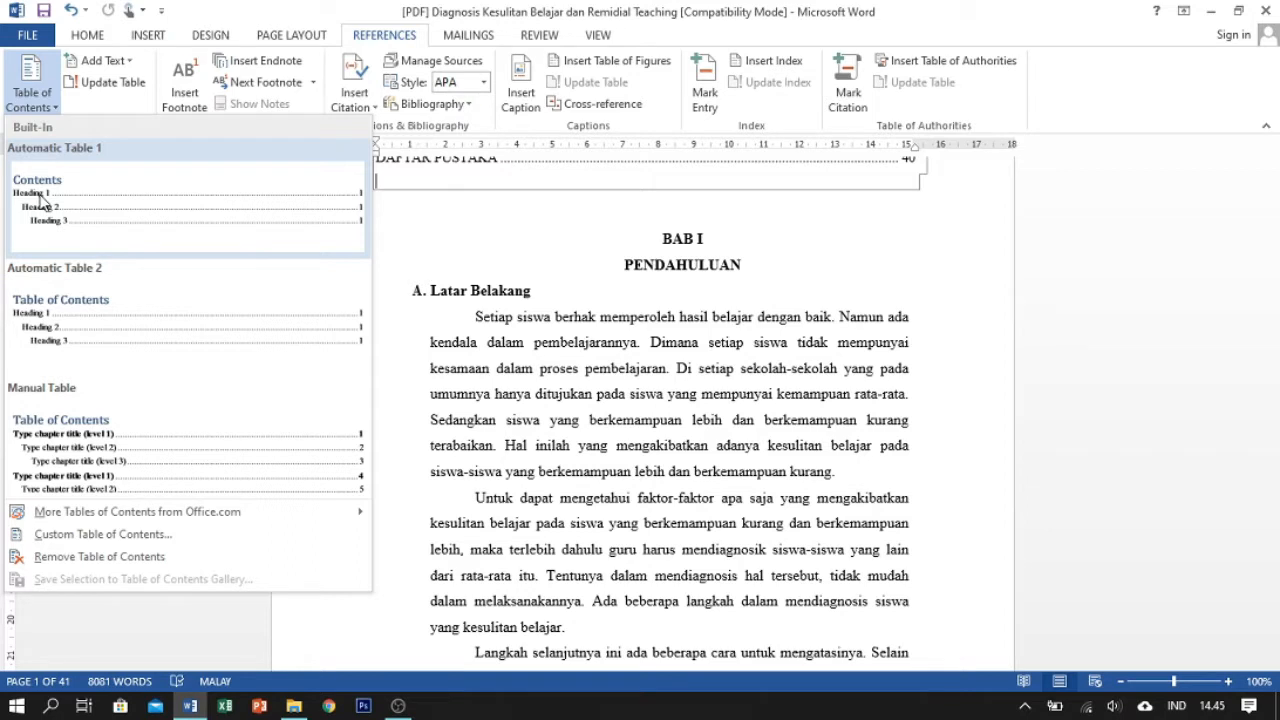
left_click(104, 61)
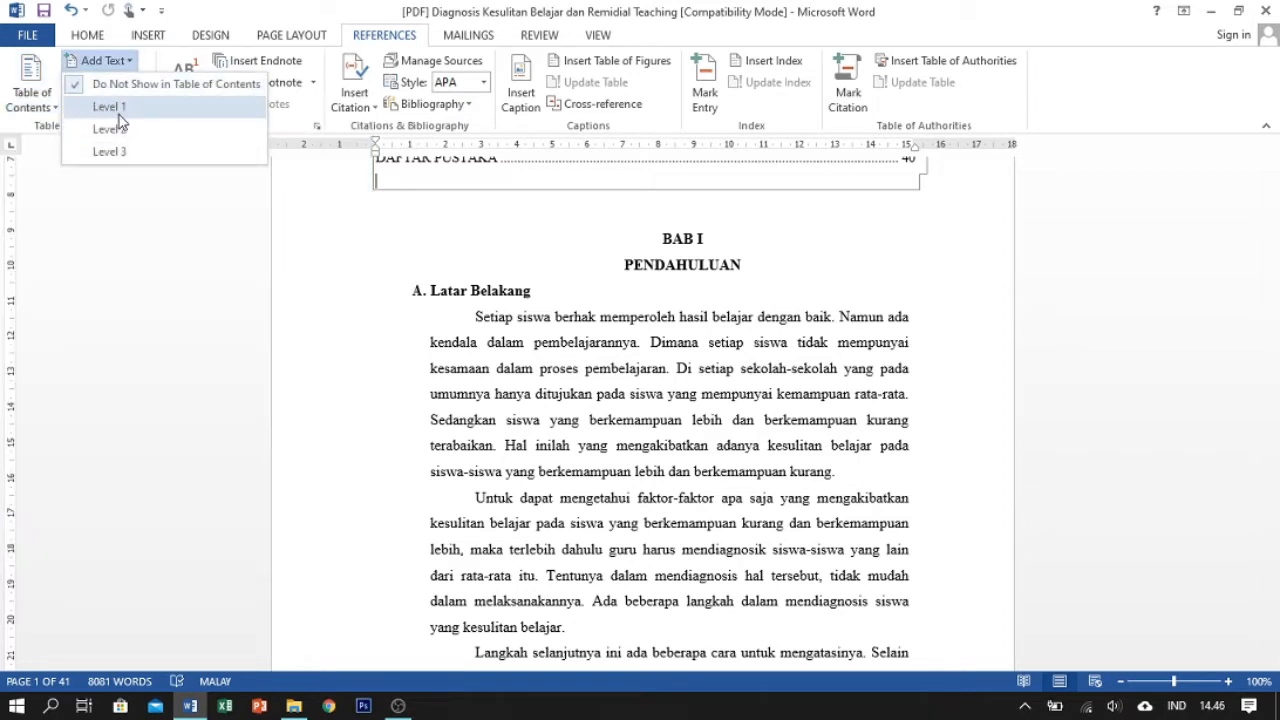
left_click(52, 107)
left_click(53, 110)
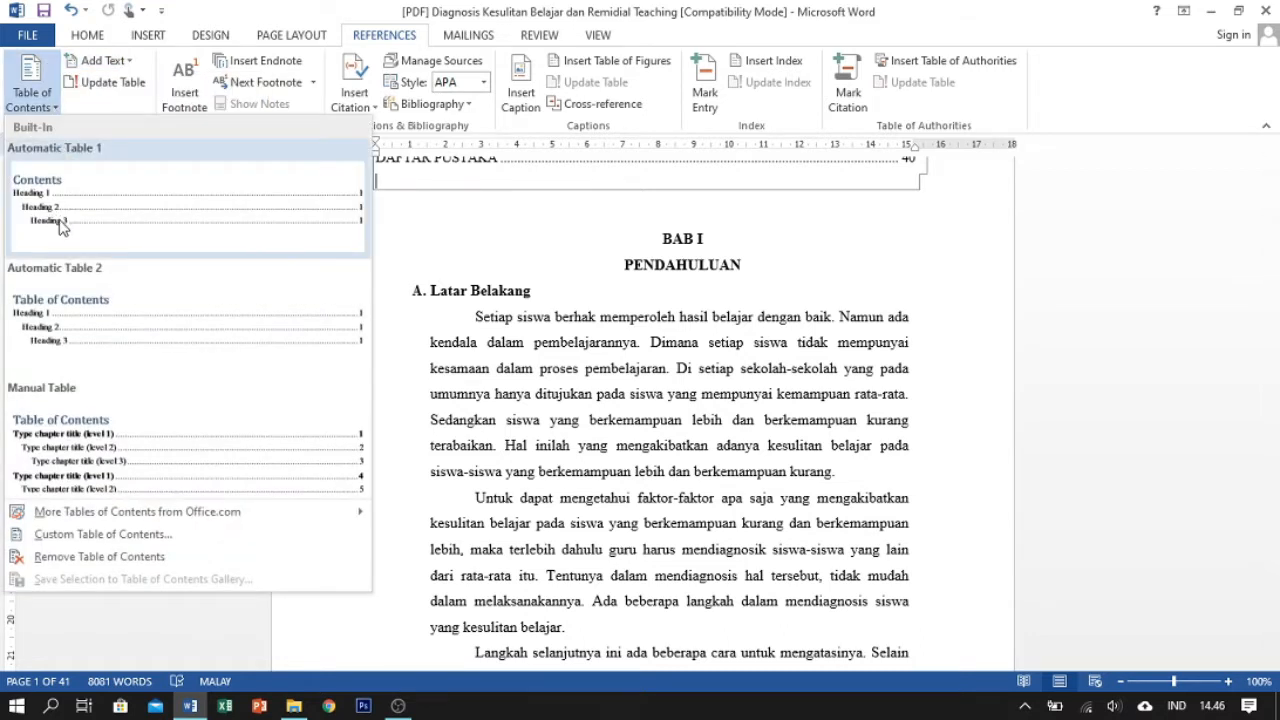
left_click(82, 112)
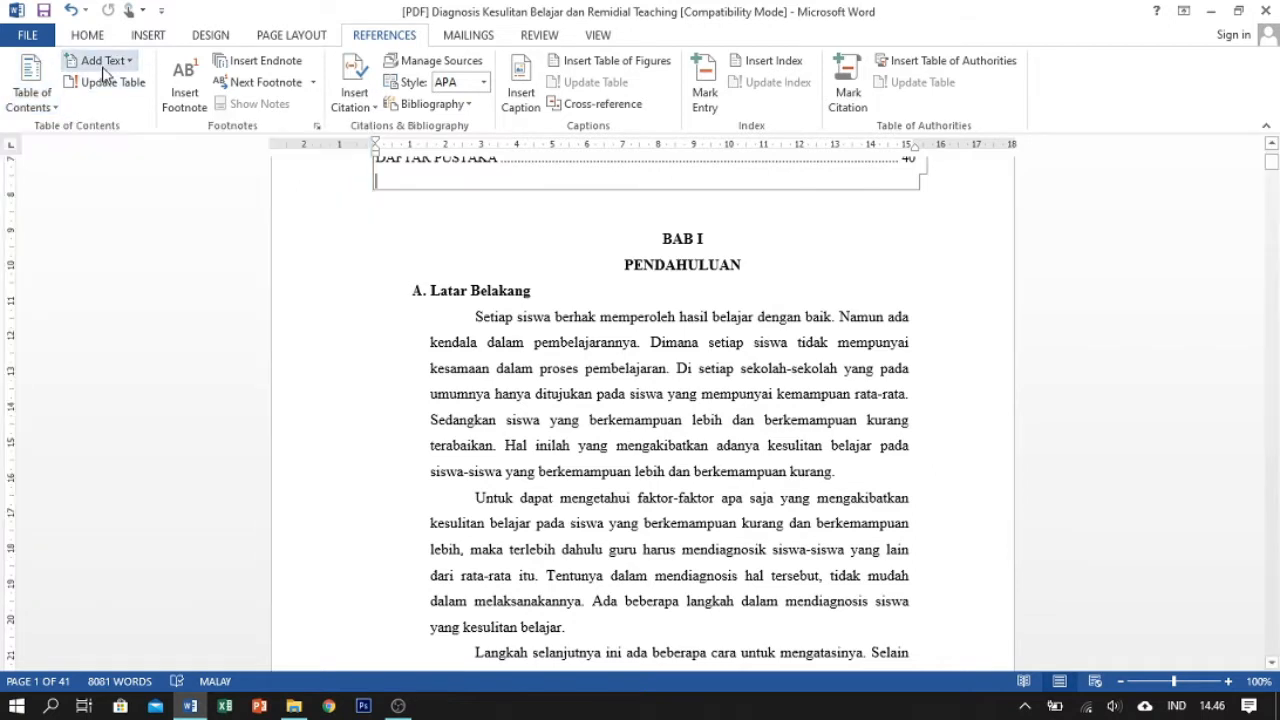
Mark the "BAB I PENDAHULUAN" chapter heading as Level 1 text for the table of contents
left_click(108, 62)
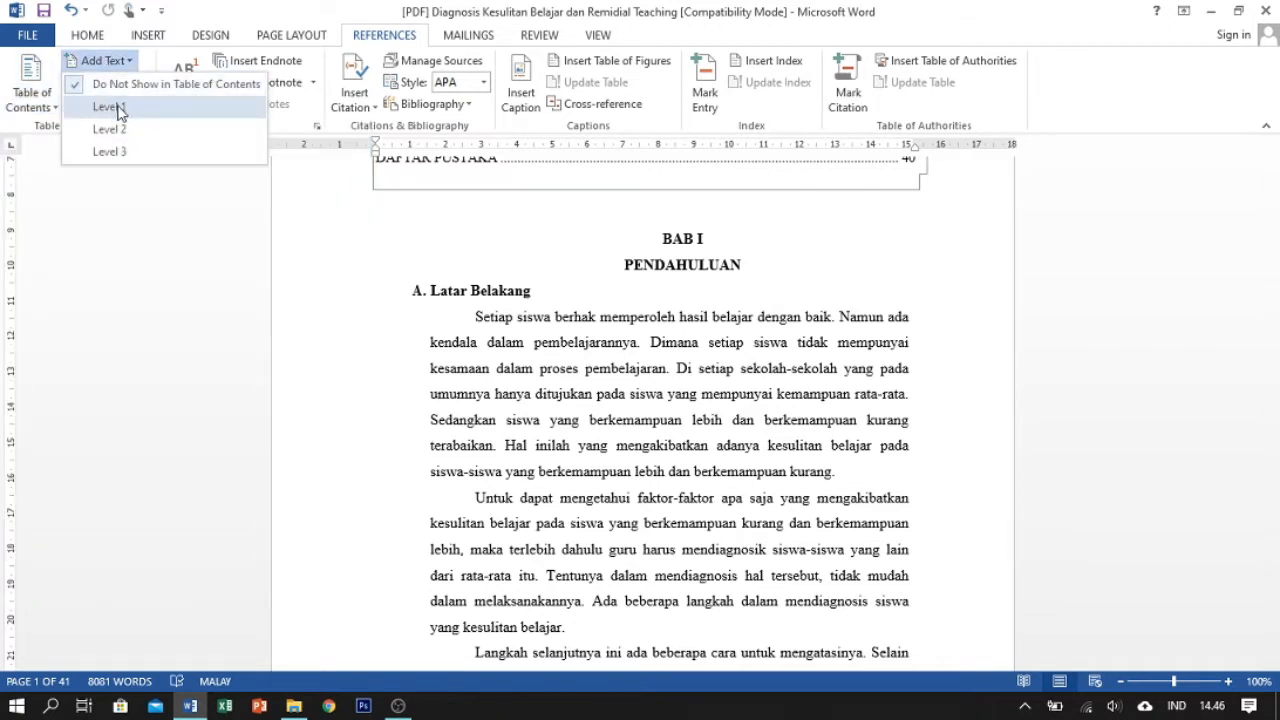
left_click(116, 107)
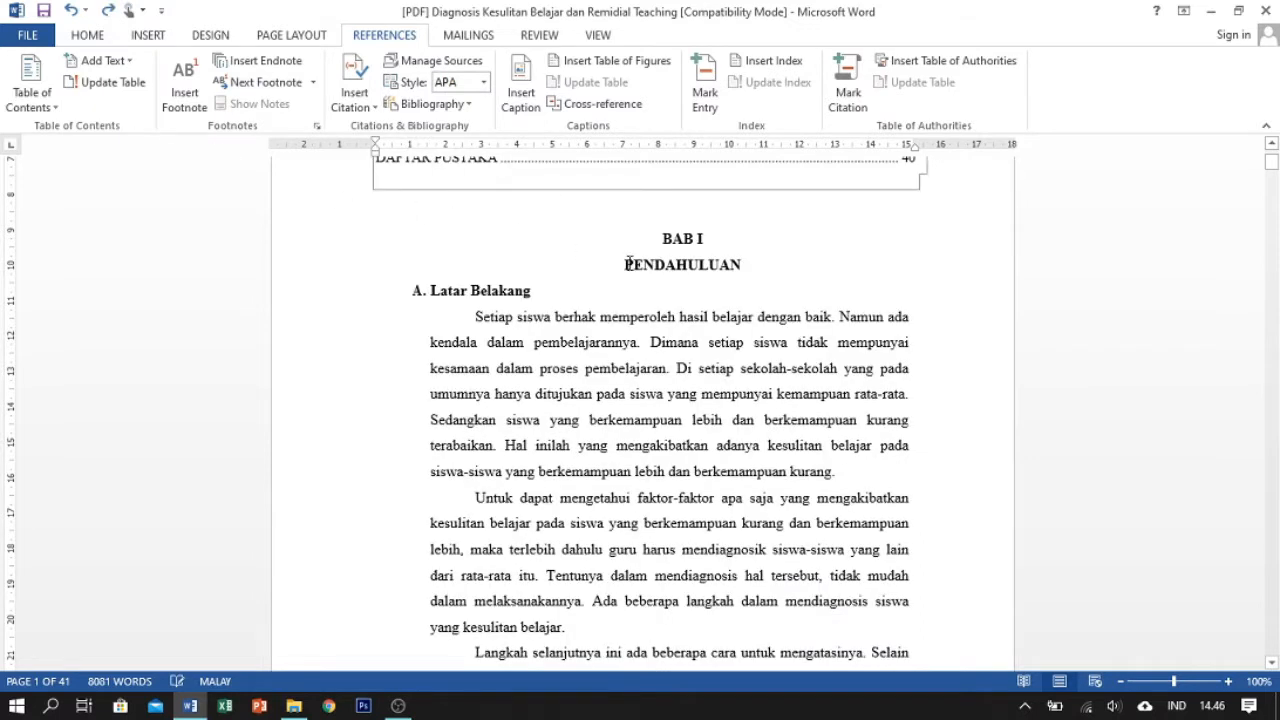
left_click_drag(659, 245, 738, 266)
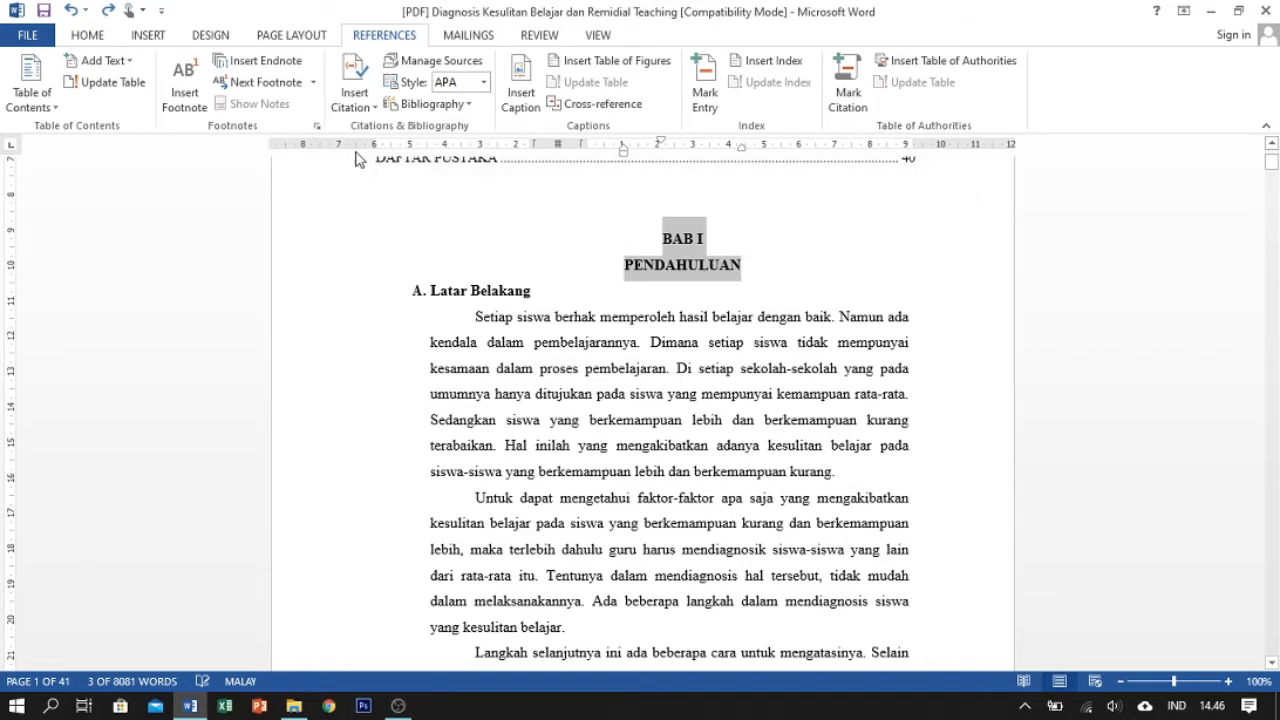
left_click(131, 62)
left_click(110, 106)
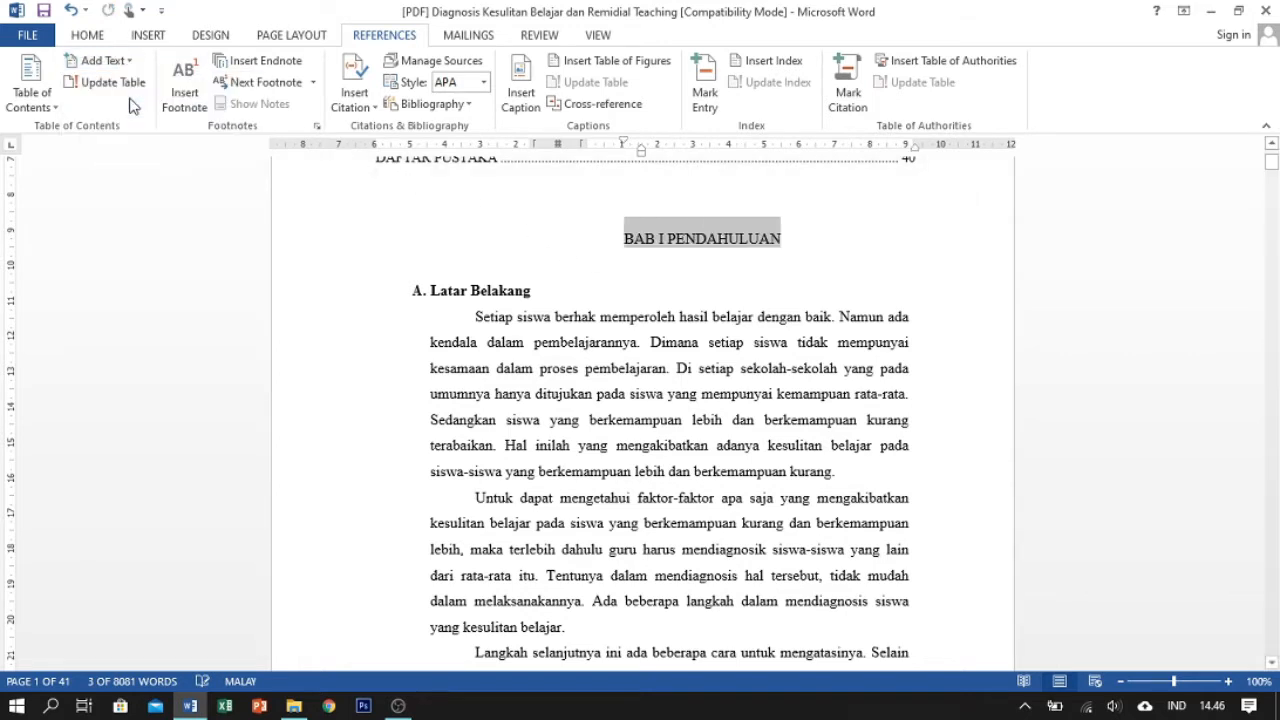
left_click(134, 62)
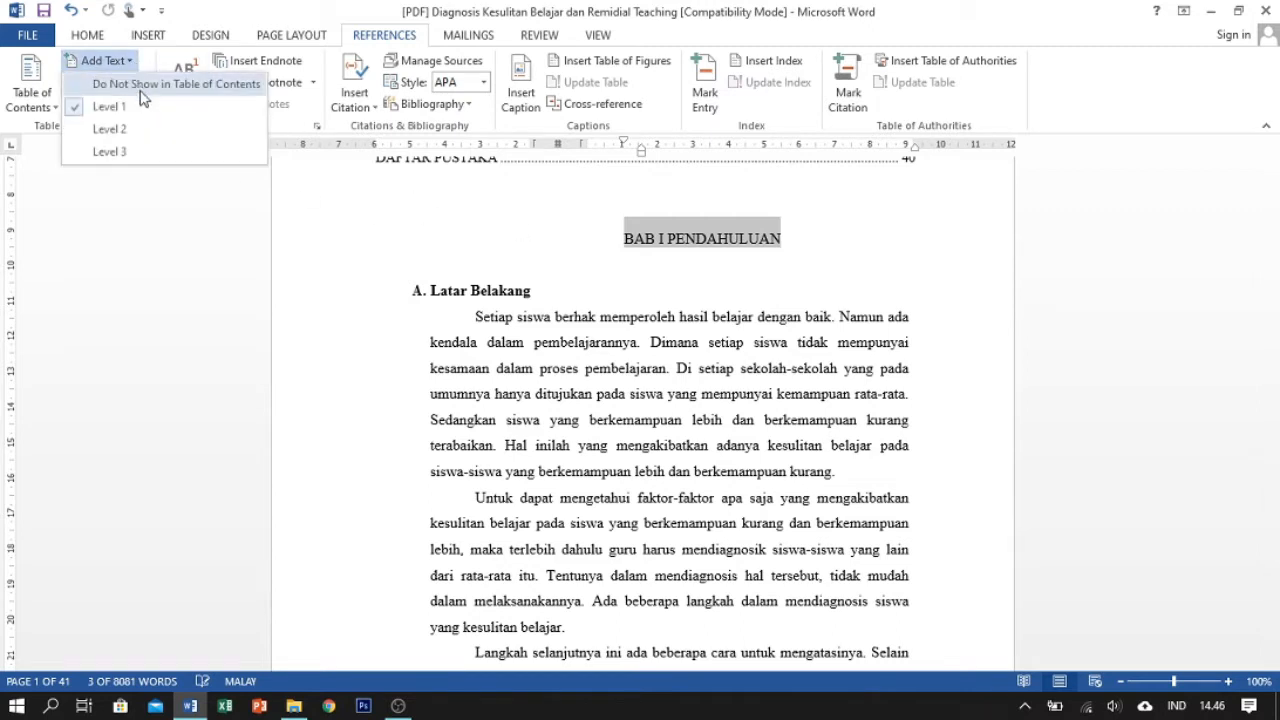
left_click(140, 106)
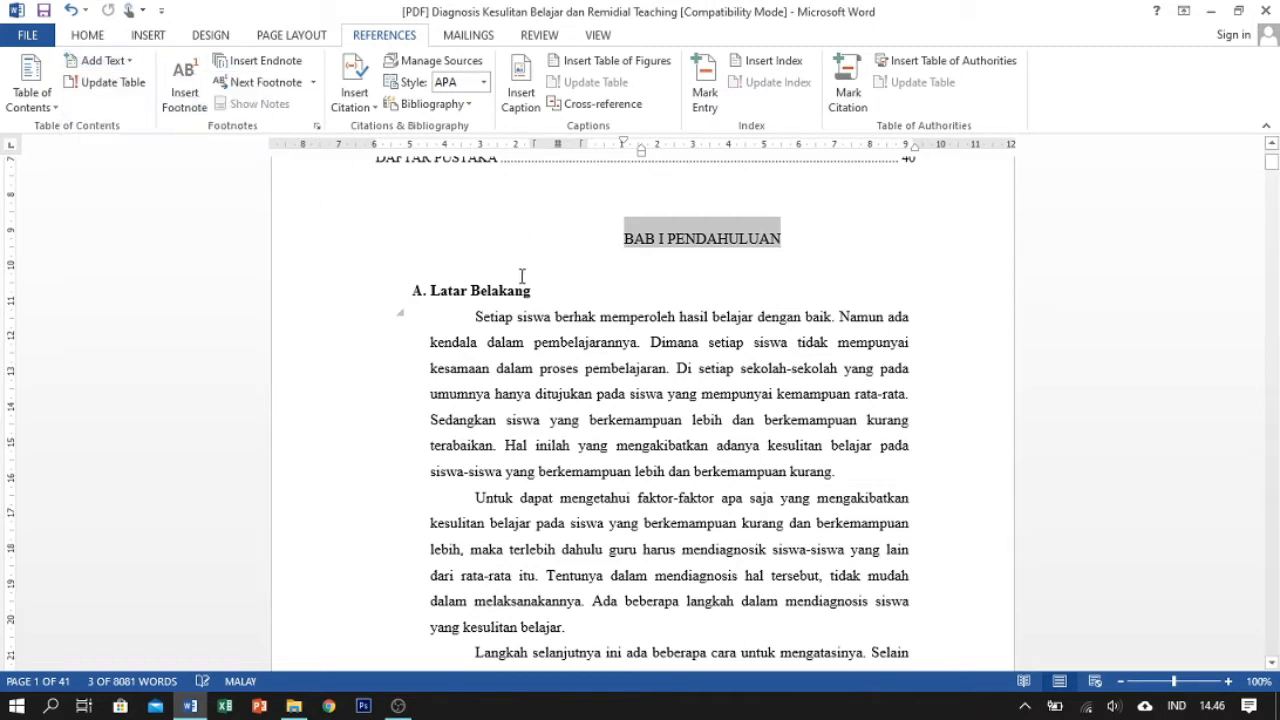
Mark the "Latar Belakang" subheading as Level 2 text for the table of contents
left_click(450, 290)
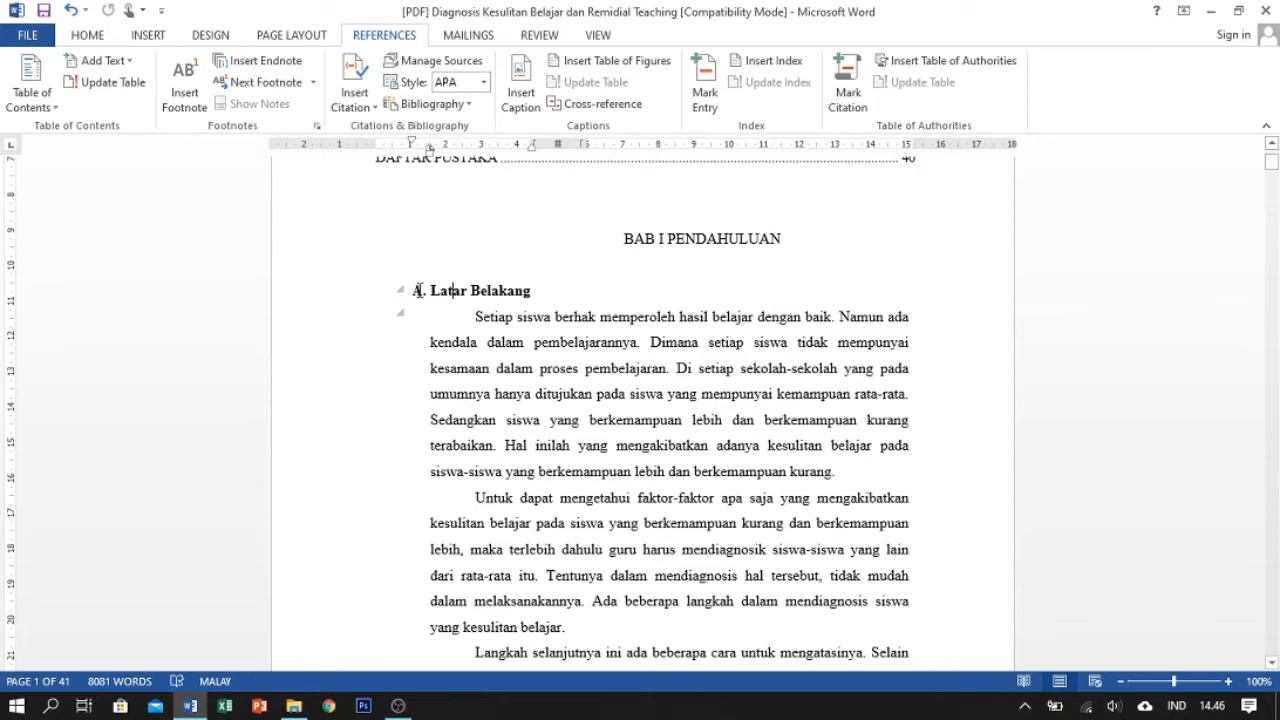
mouse_move(414, 290)
left_mouse_down()
mouse_move(512, 300)
mouse_move(522, 288)
mouse_move(427, 305)
left_mouse_up()
left_click_drag(548, 290, 420, 292)
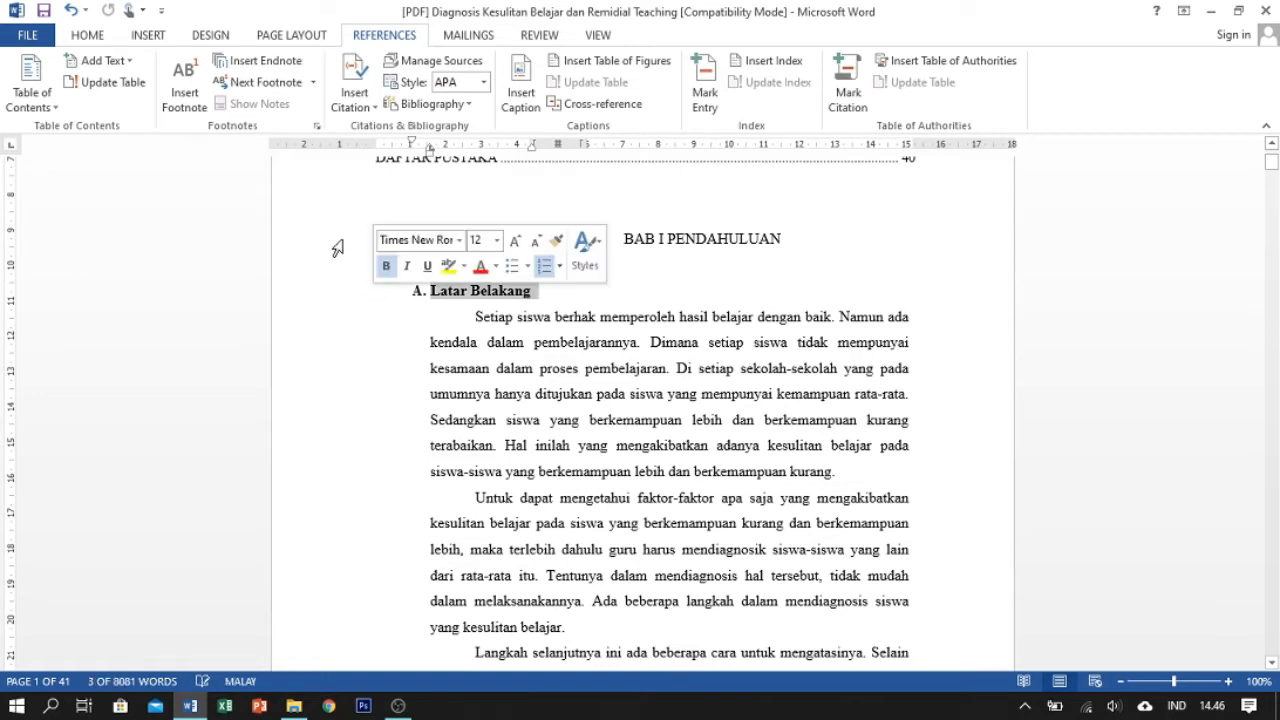
left_click(104, 60)
left_click(126, 129)
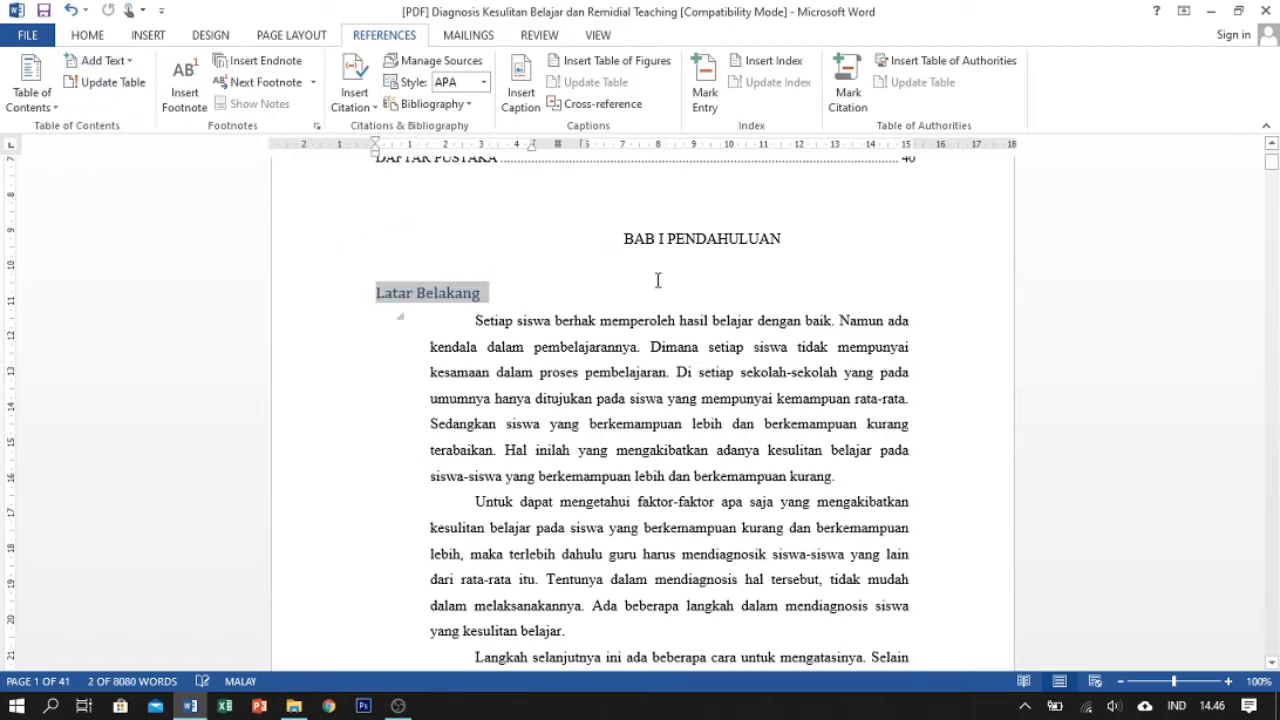
Mark the "Rumusan Masalah" subheading as Level 2 text for the table of contents
scroll(658, 280, "down", 14)
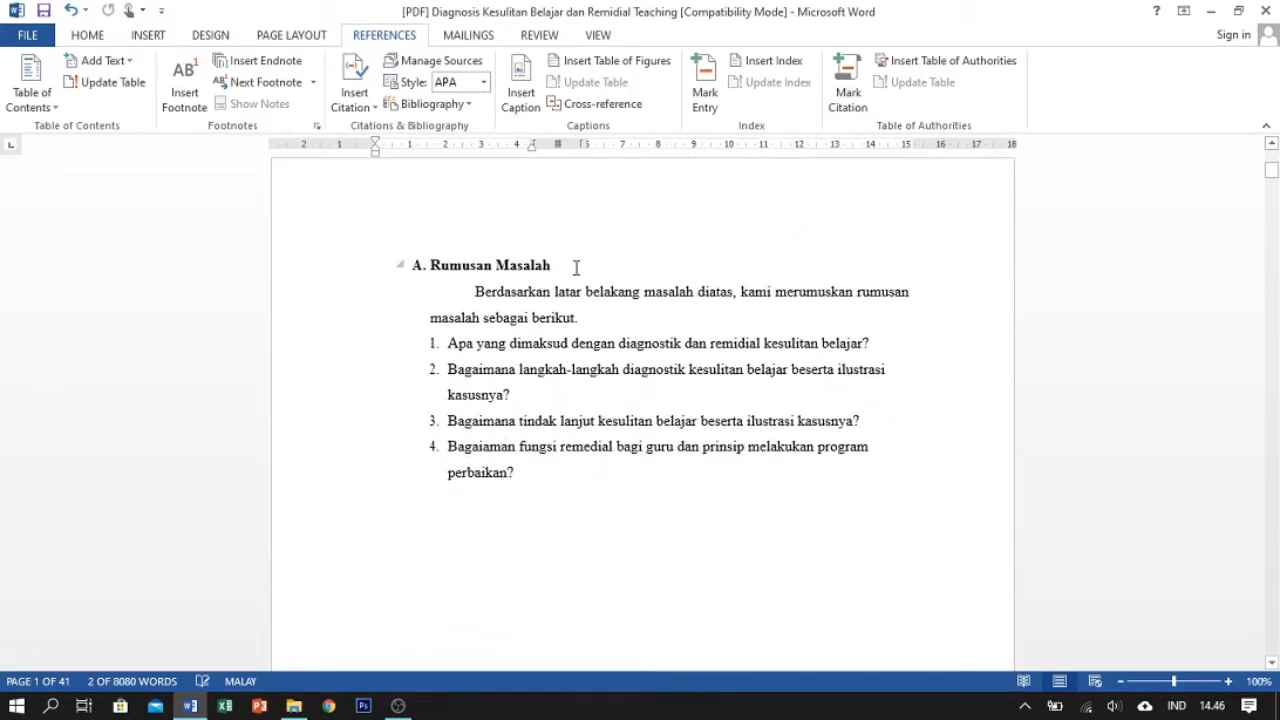
left_click(431, 262, "shift")
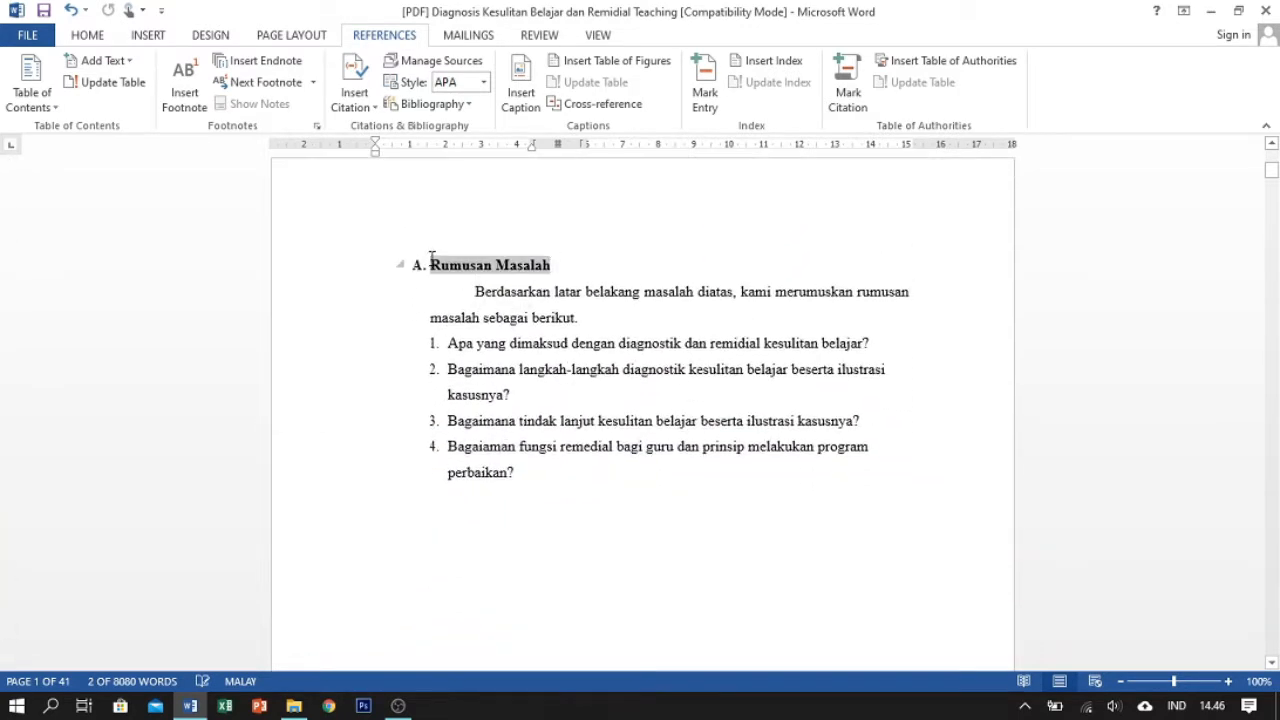
left_click(116, 64)
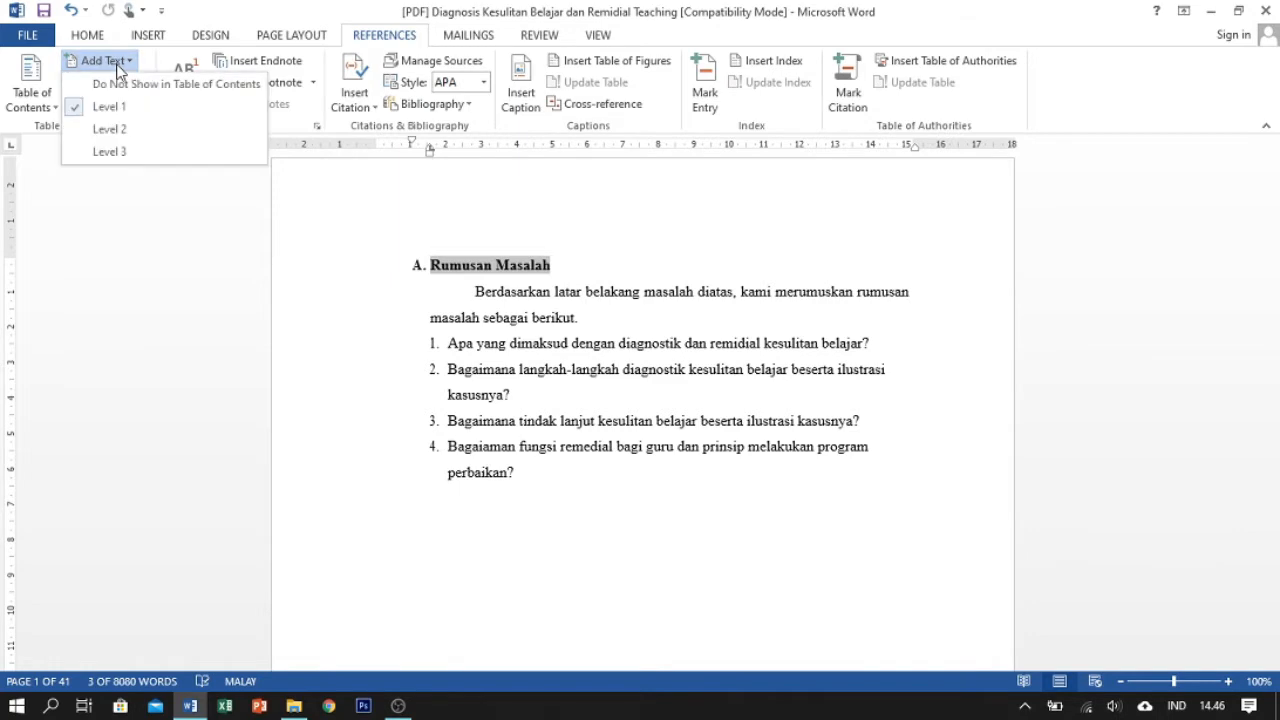
left_click(123, 129)
Mark the "Tujuan Penulisan Makalah" subheading as Level 2 text for the table of contents
scroll(508, 255, "down", 5)
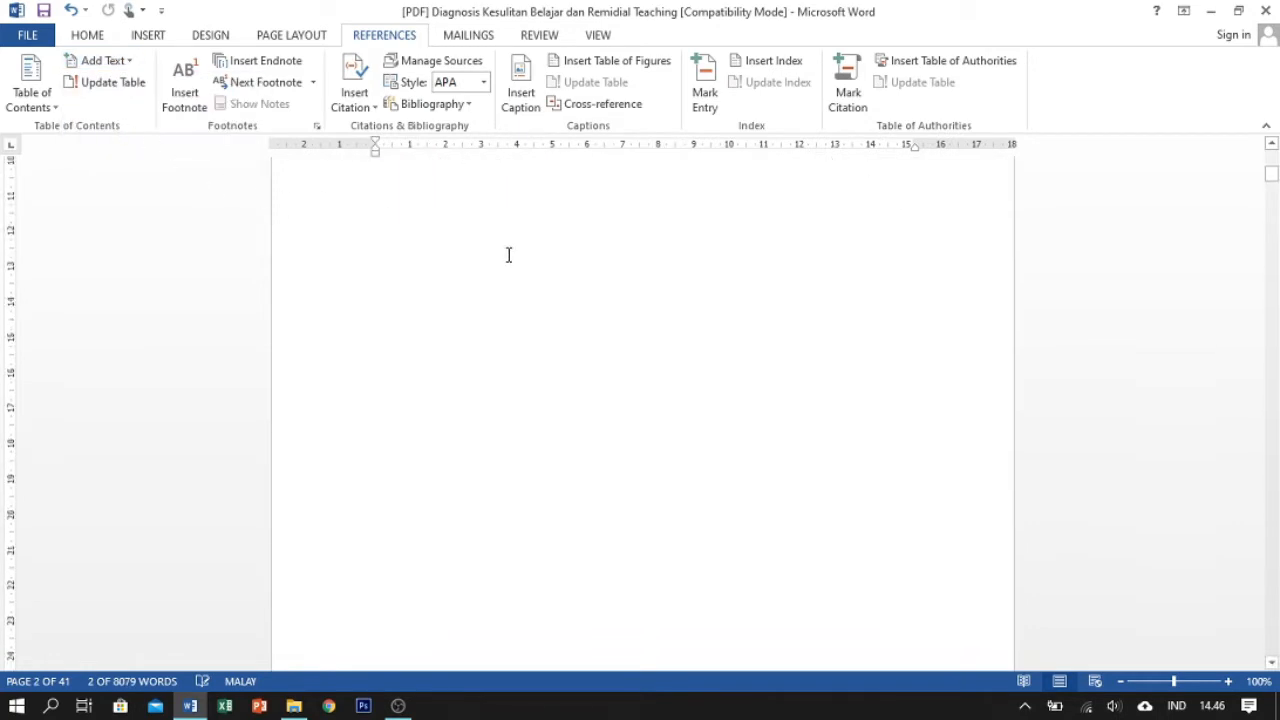
scroll(514, 240, "down", 6)
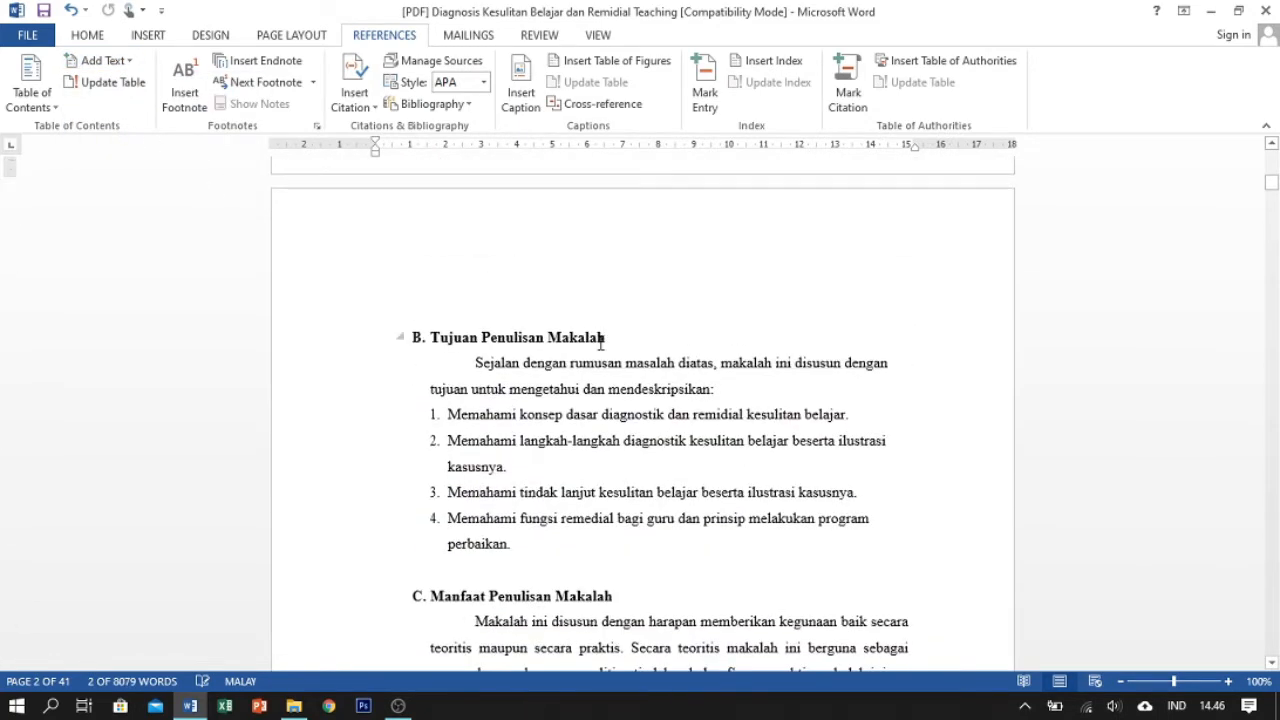
left_click(406, 337)
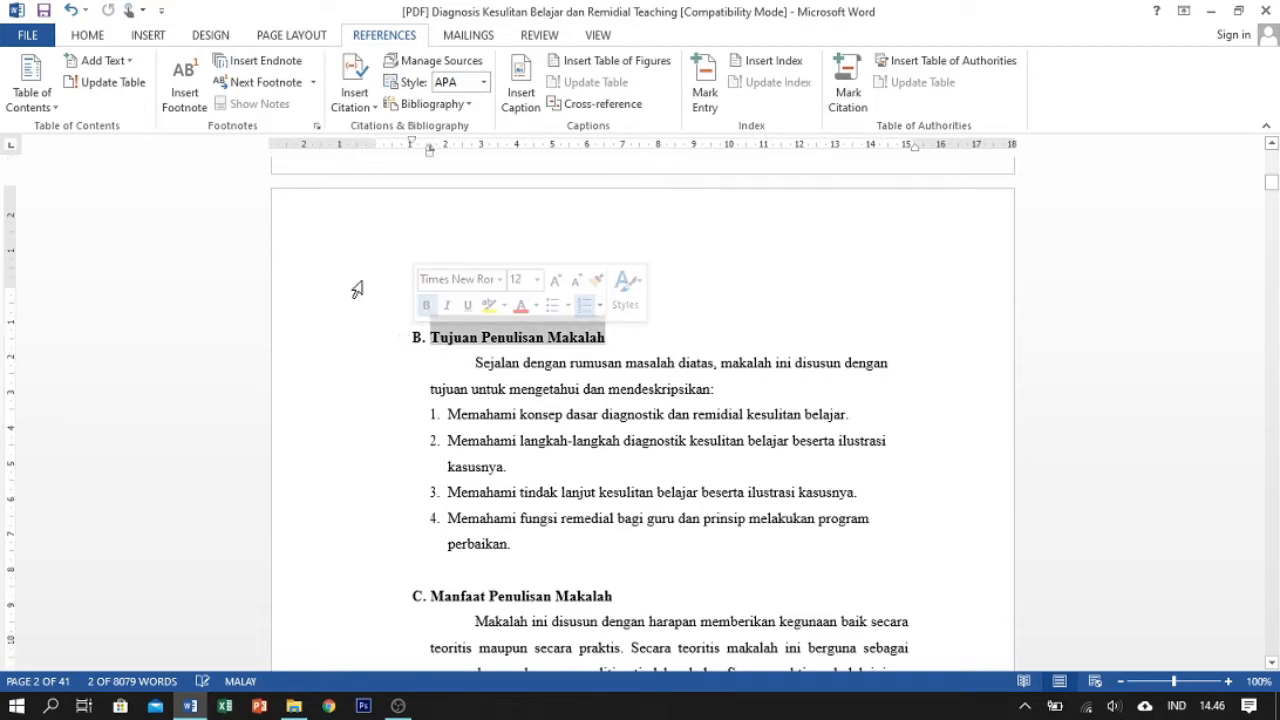
scroll(517, 206, "up", 5)
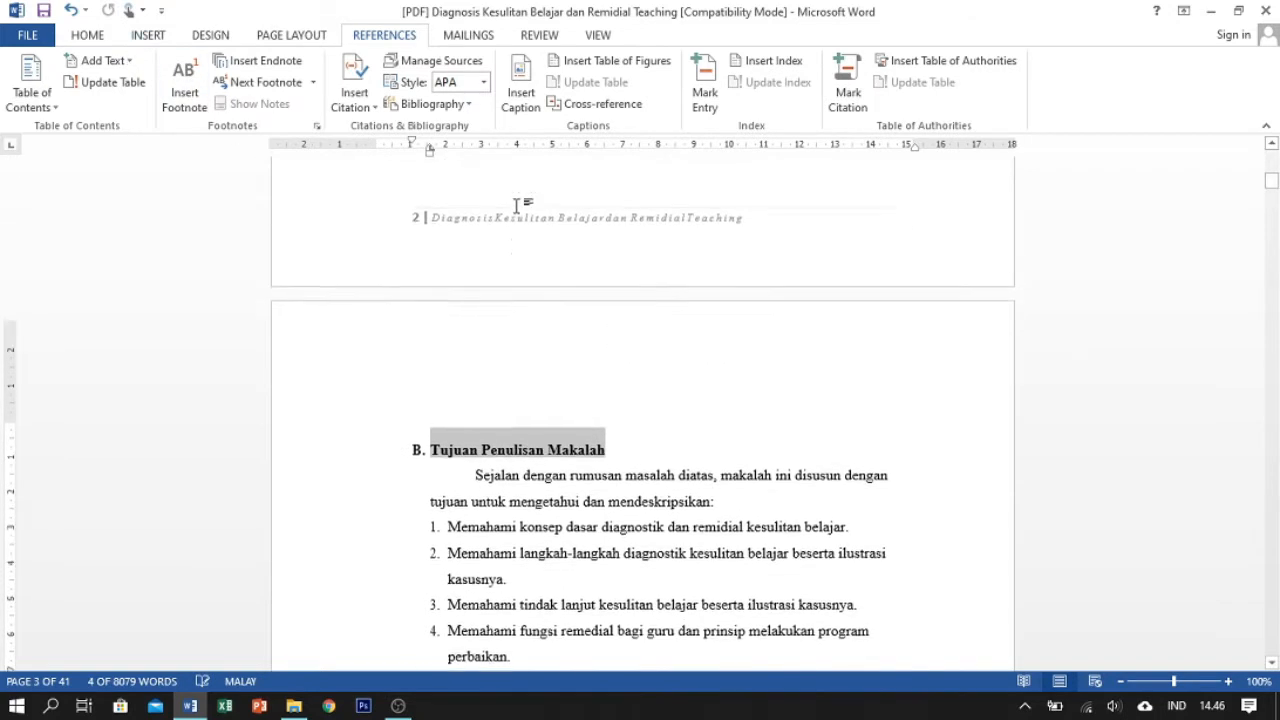
left_click(125, 62)
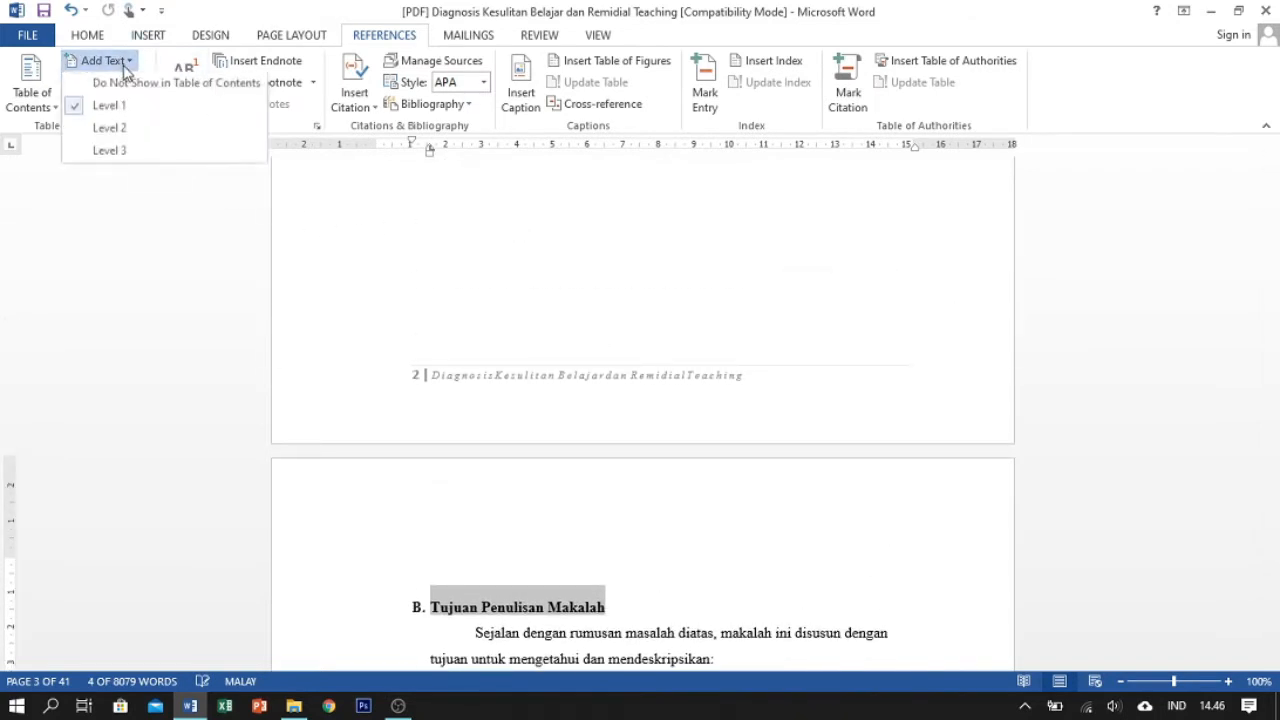
left_click(108, 129)
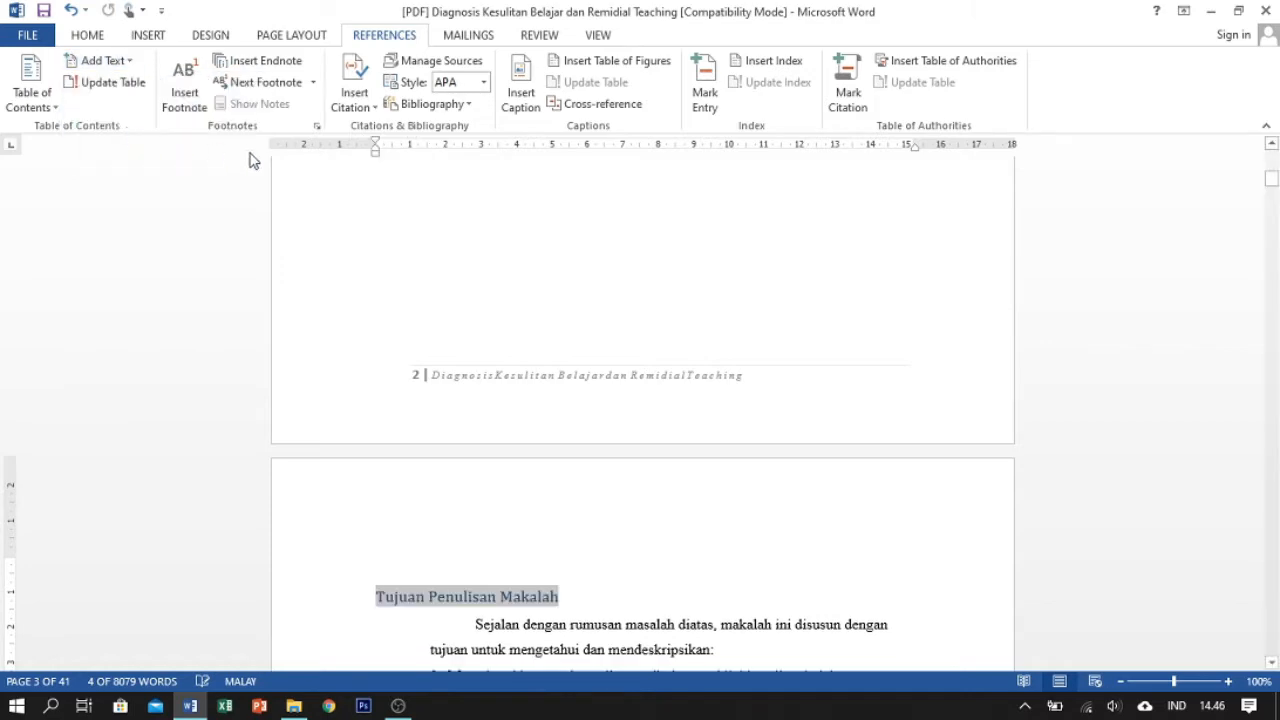
Mark the "Manfaat Penulisan Makalah" subheading as Level 2 text for the table of contents
scroll(451, 194, "down", 4)
scroll(452, 186, "up", 7)
scroll(452, 186, "up", 3)
scroll(451, 188, "down", 15)
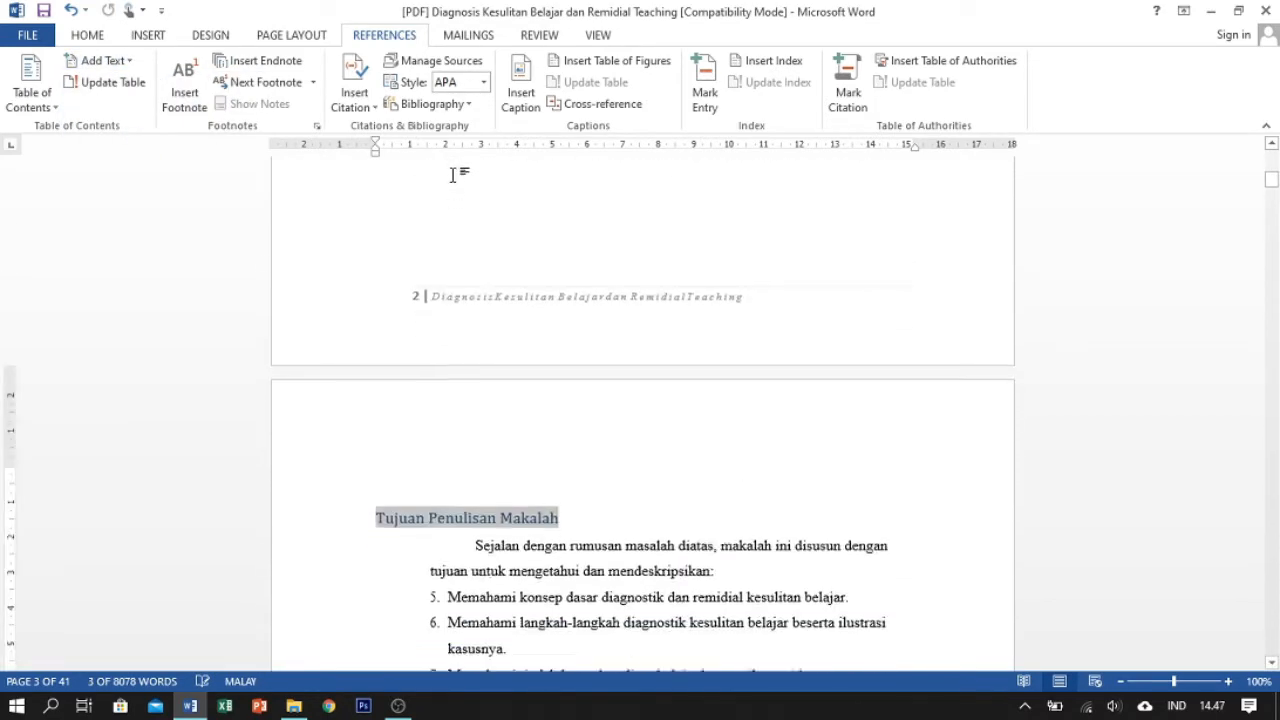
left_click(620, 227)
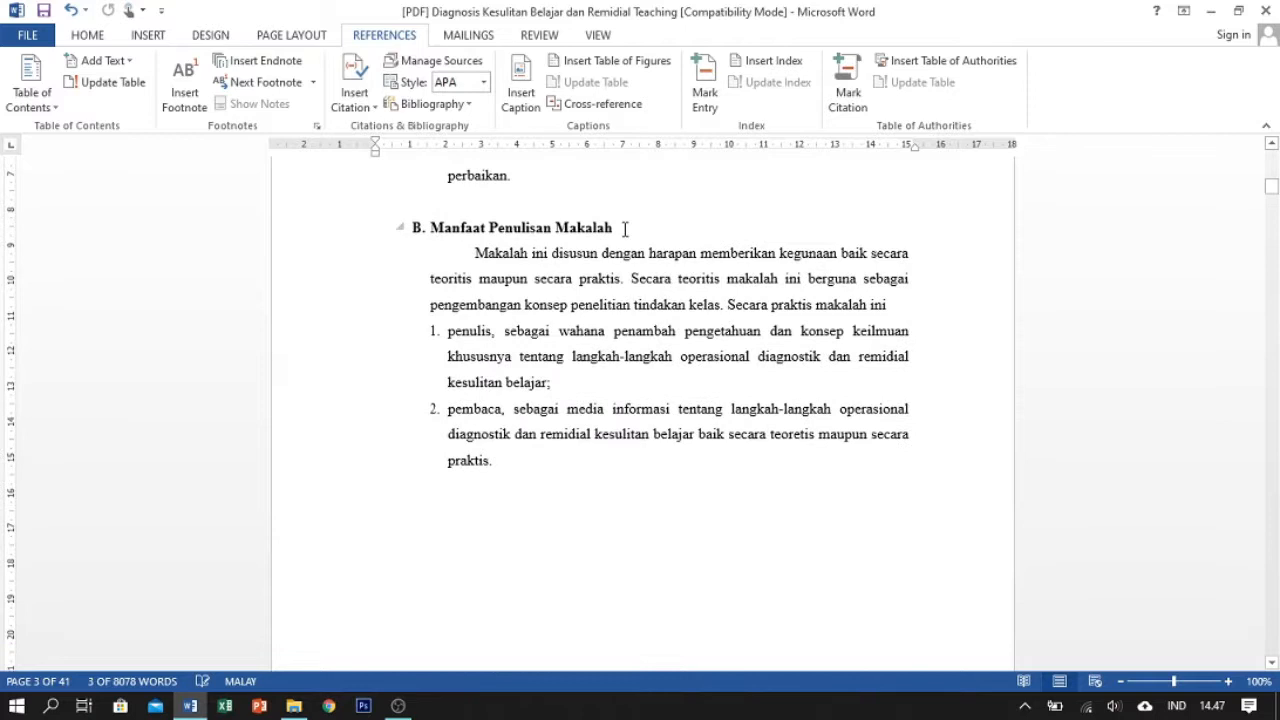
left_click(360, 230)
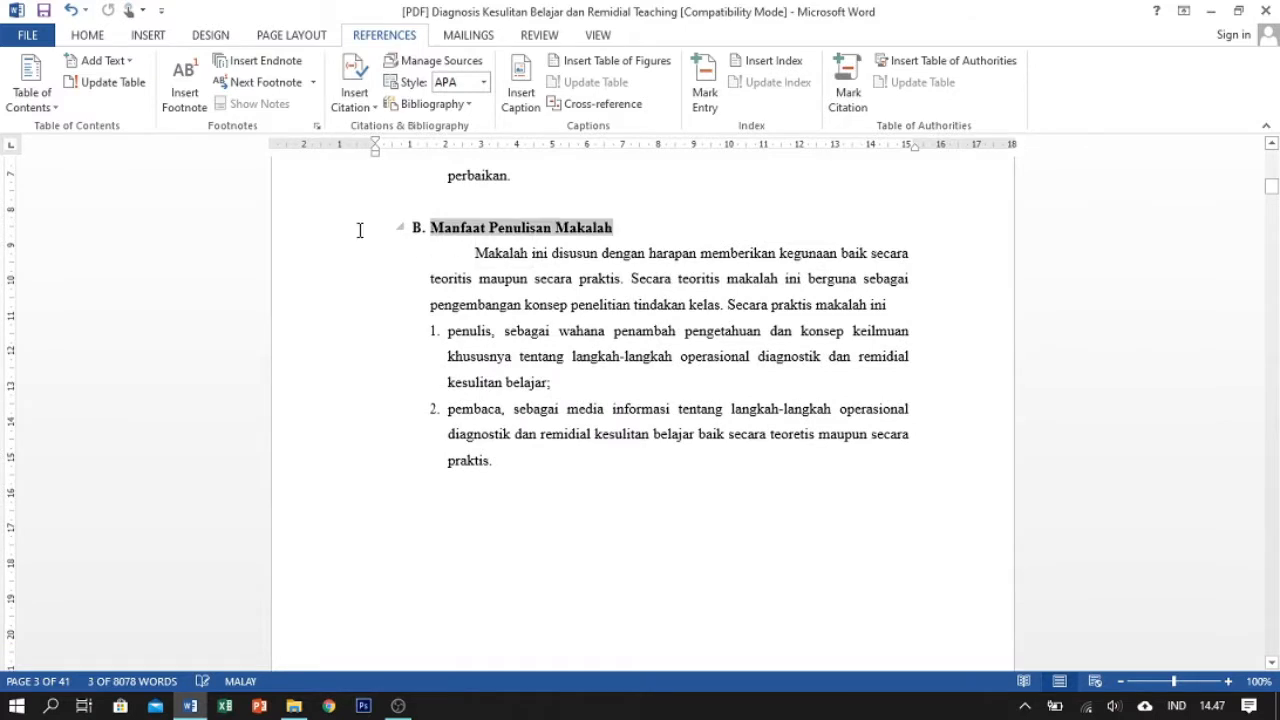
left_click(122, 60)
left_click(110, 129)
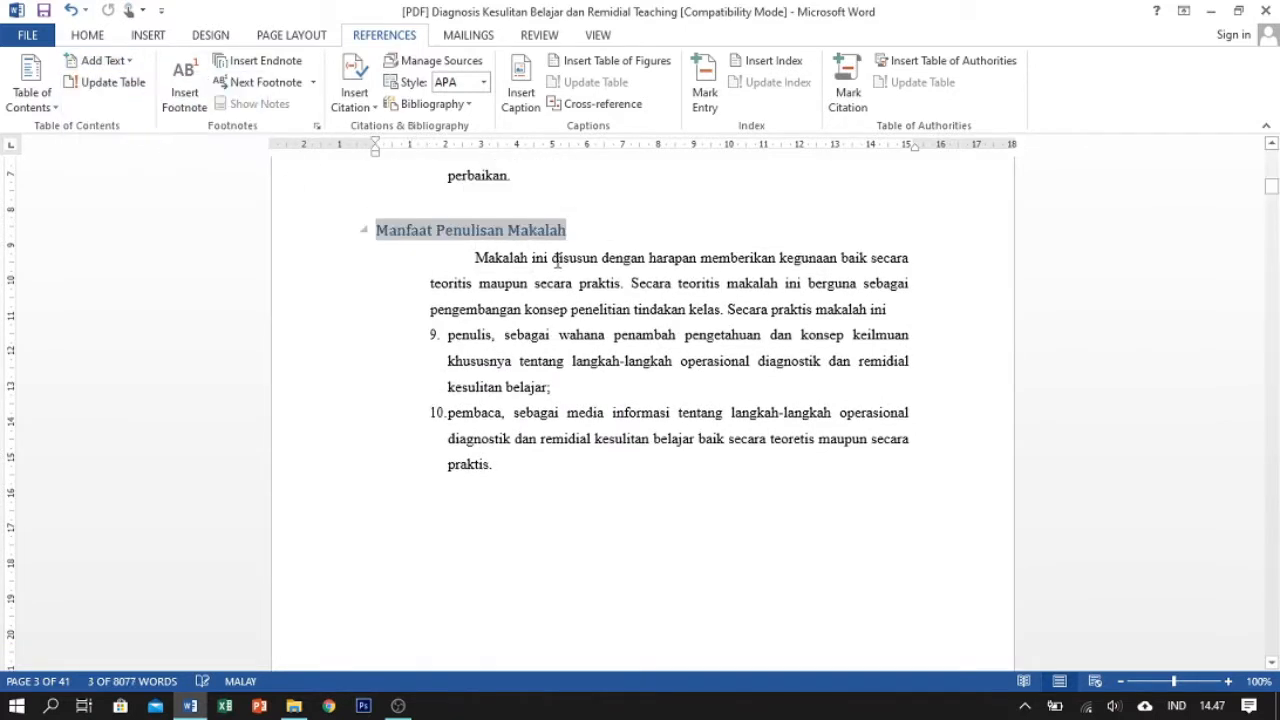
Mark the two-line "BAB II PEMBAHASAN" chapter heading as Level 1 text for the table of contents
scroll(570, 264, "down", 10)
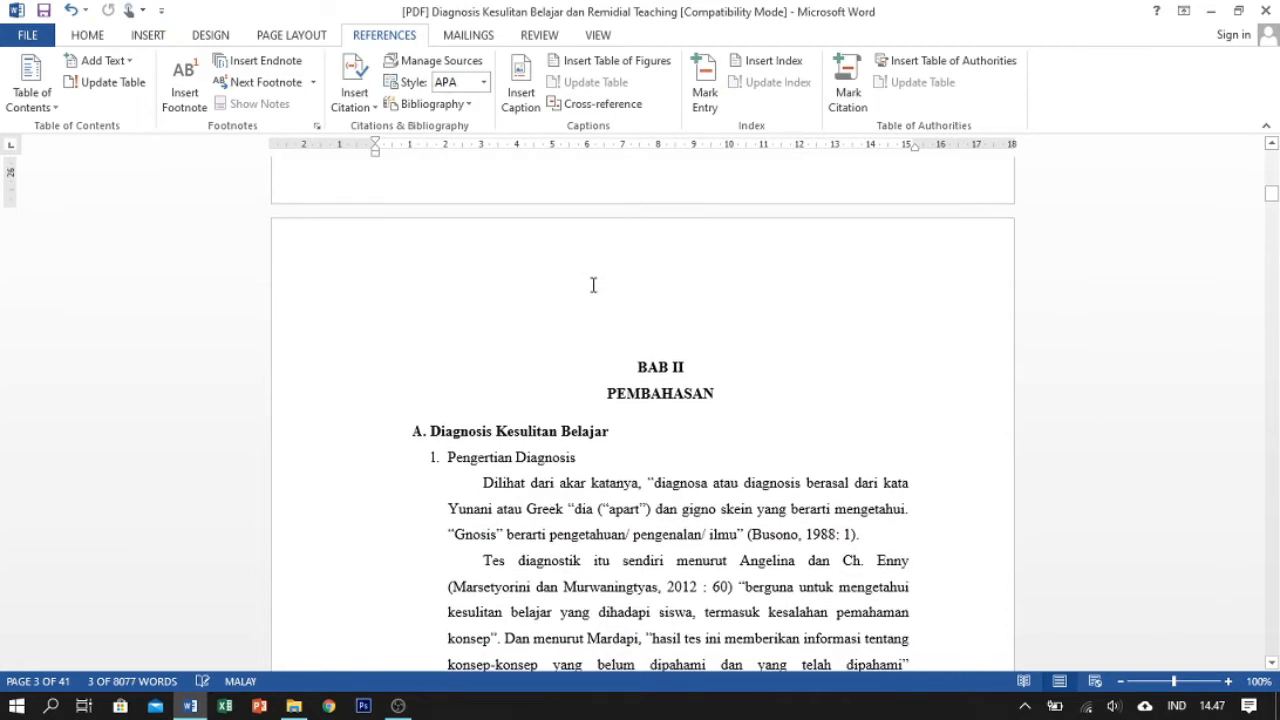
left_click_drag(699, 367, 614, 398)
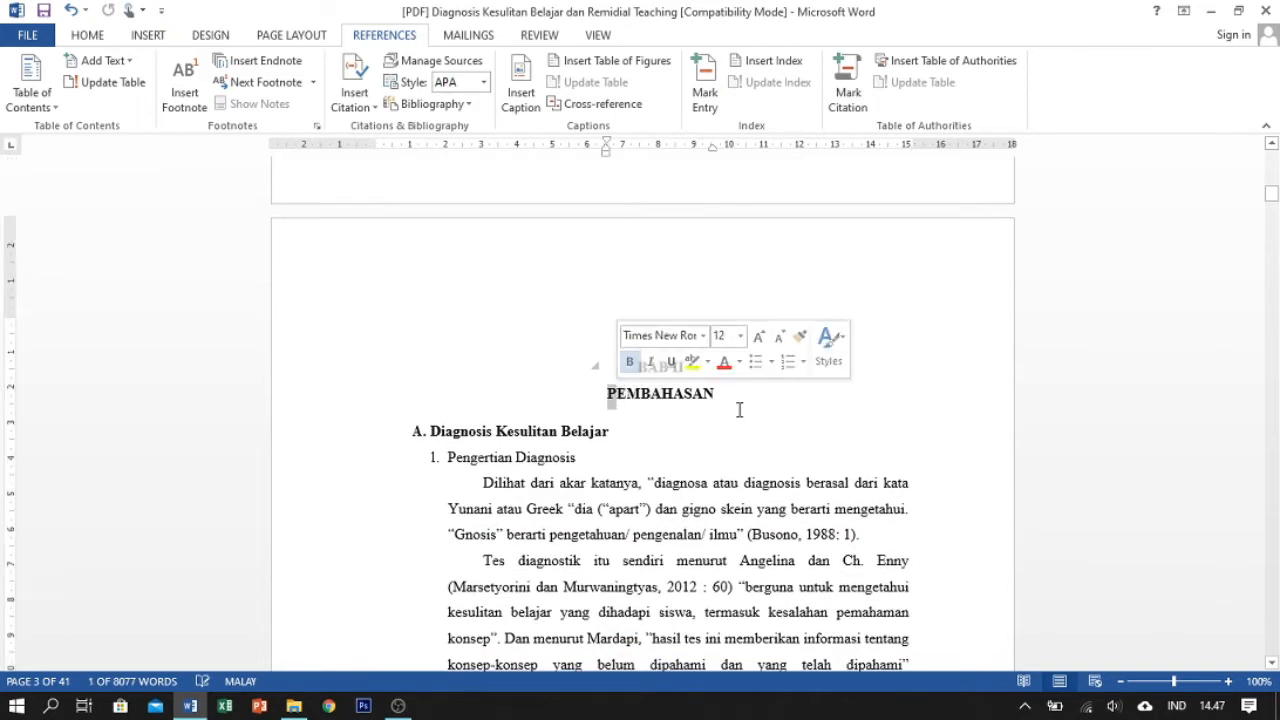
left_click(745, 406)
left_click_drag(745, 406, 604, 360)
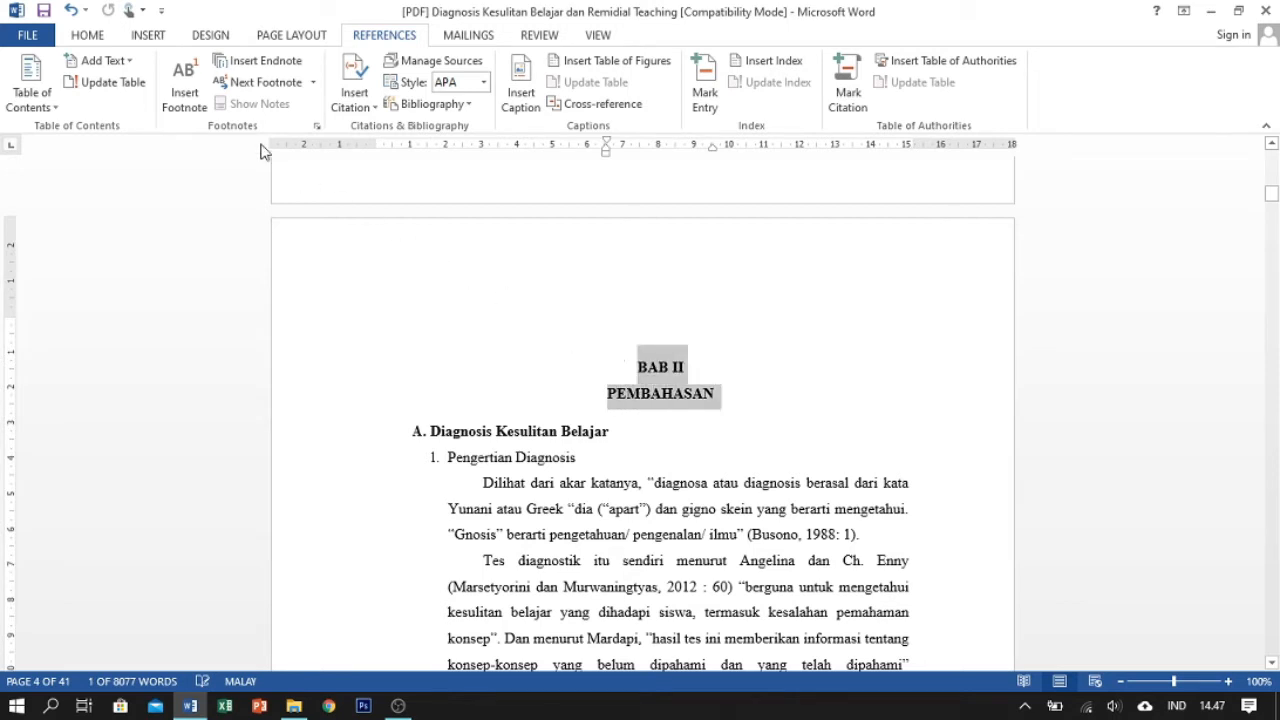
left_click(122, 62)
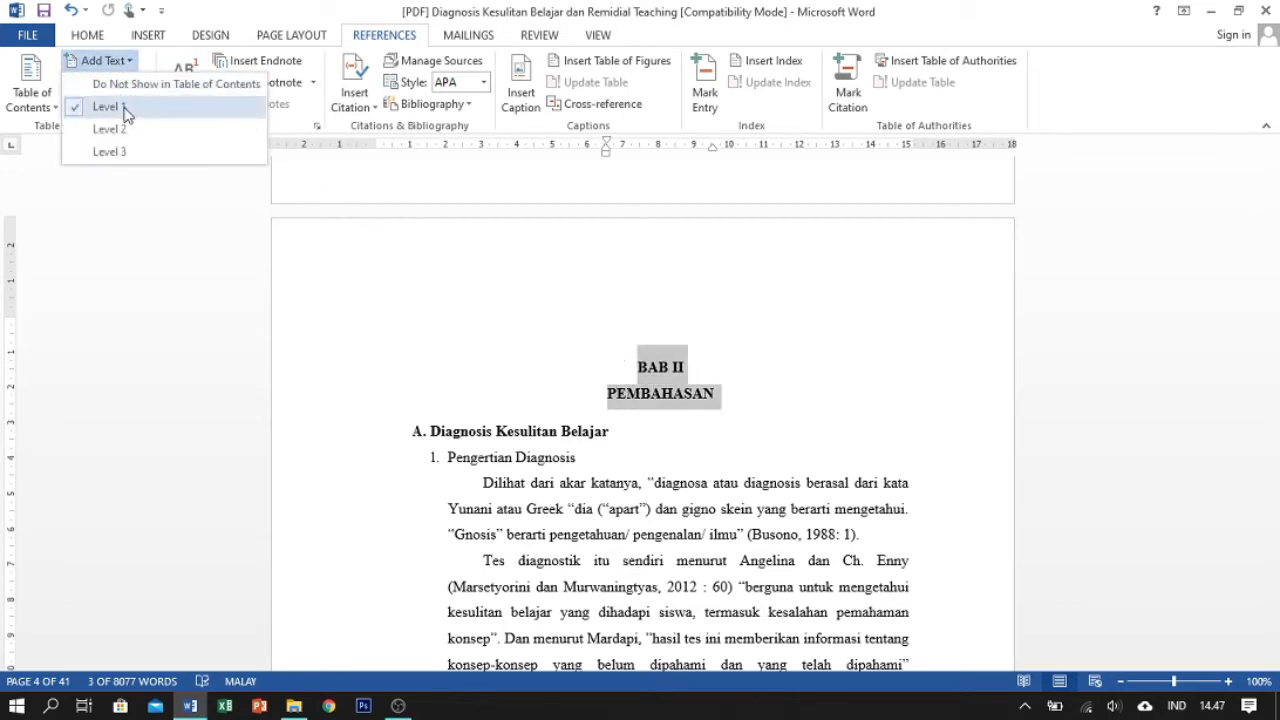
left_click(124, 108)
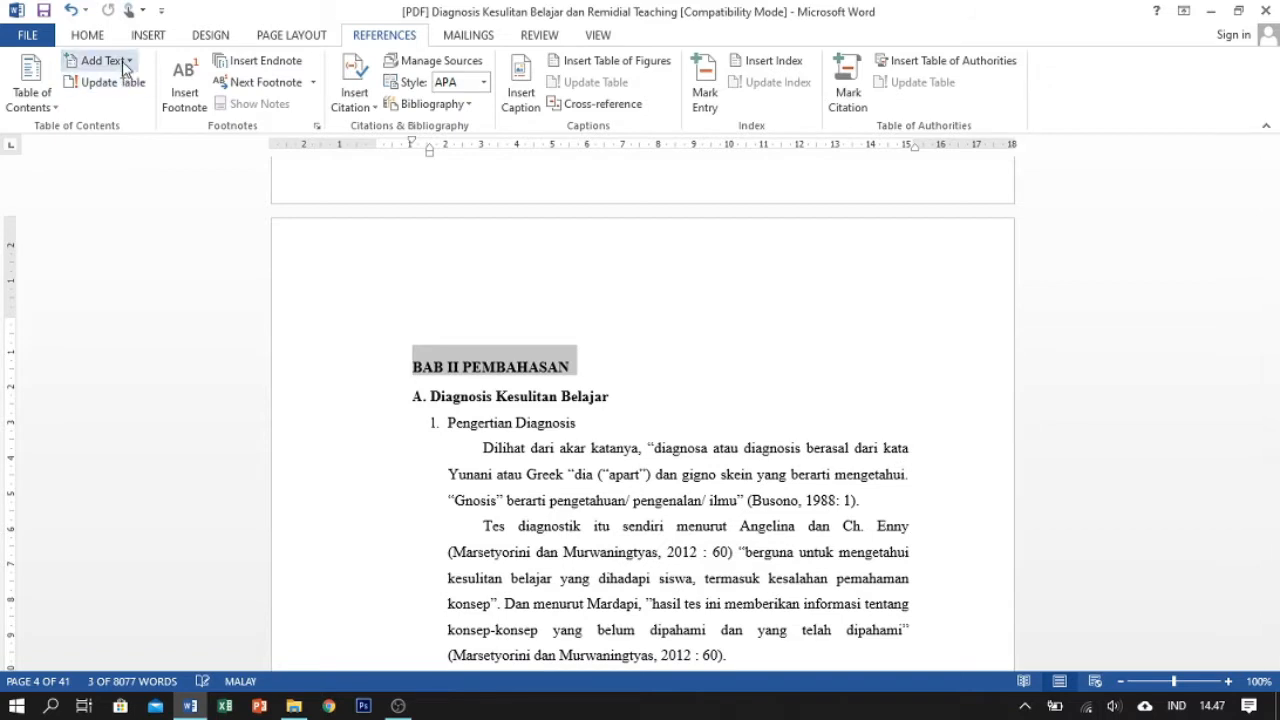
left_click(122, 62)
left_click(120, 100)
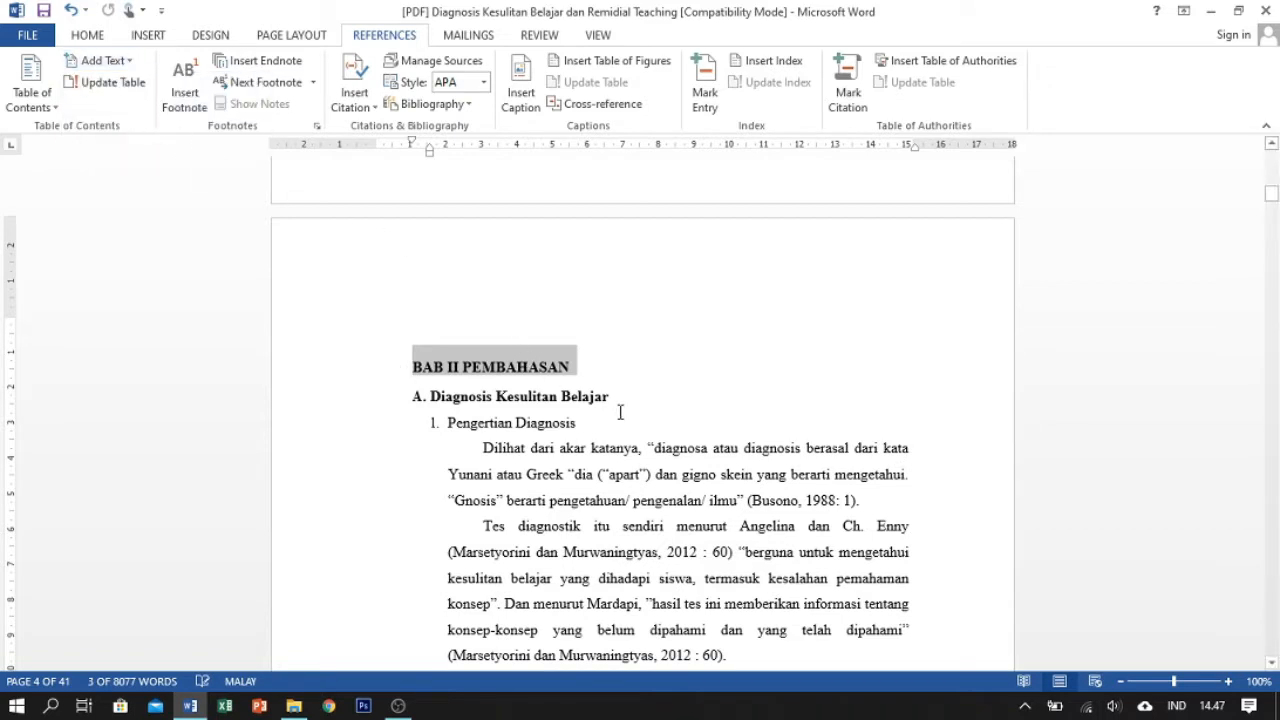
Try to mark the "Diagnosis Kesulitan Belajar" subheading as Level 2 text for the table of contents
left_click_drag(628, 395, 416, 400)
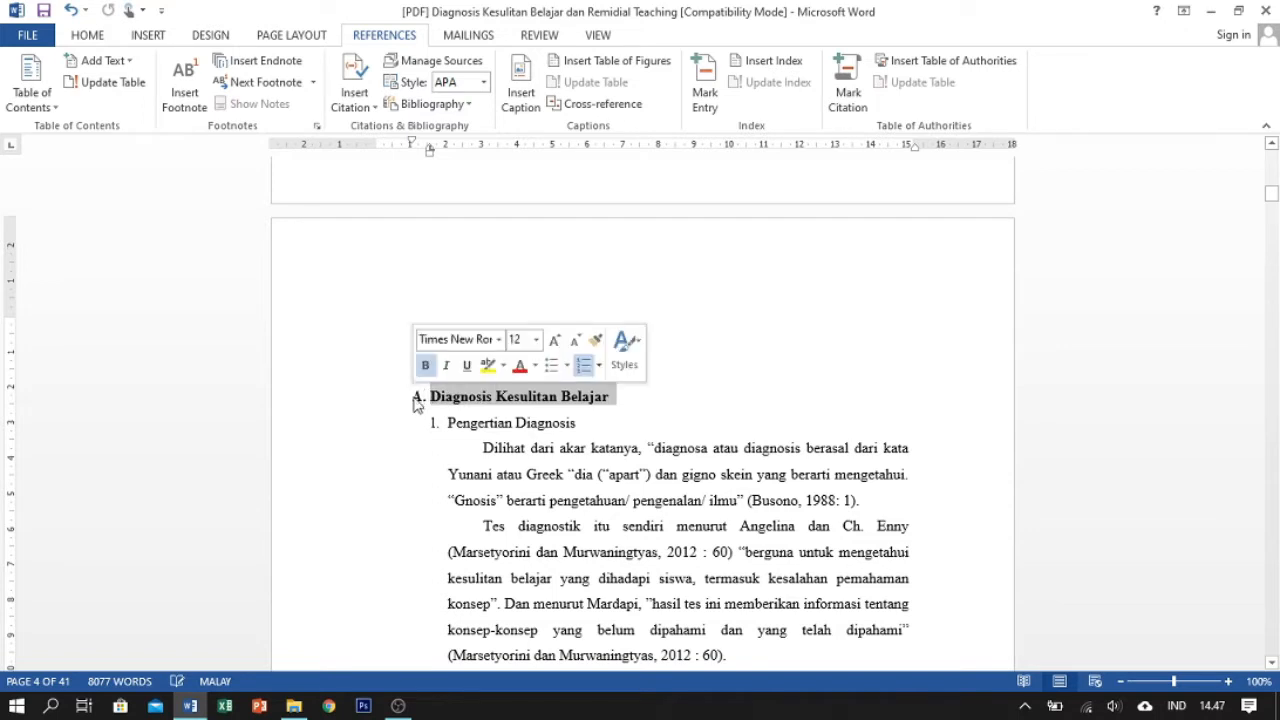
left_click(128, 62)
left_click(128, 129)
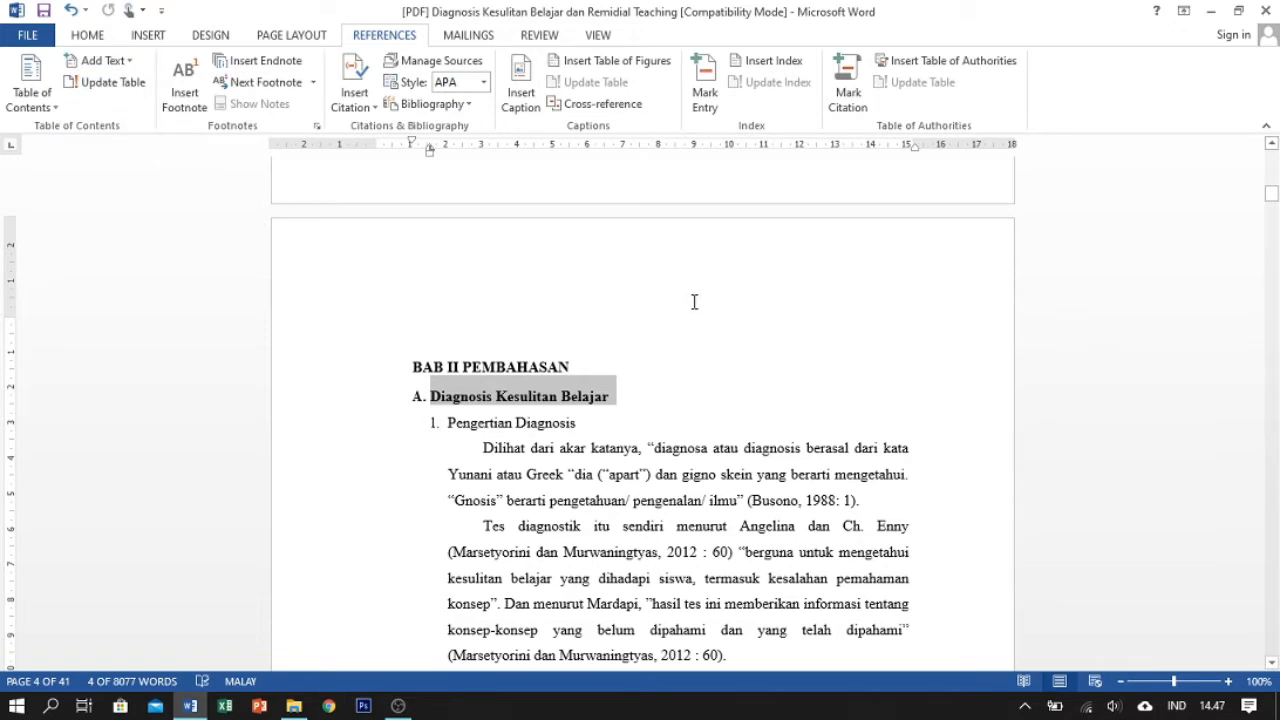
Delete the existing "Daftar Isi" table of contents, including its title and all entries, from the first page
scroll(694, 301, "up", 15)
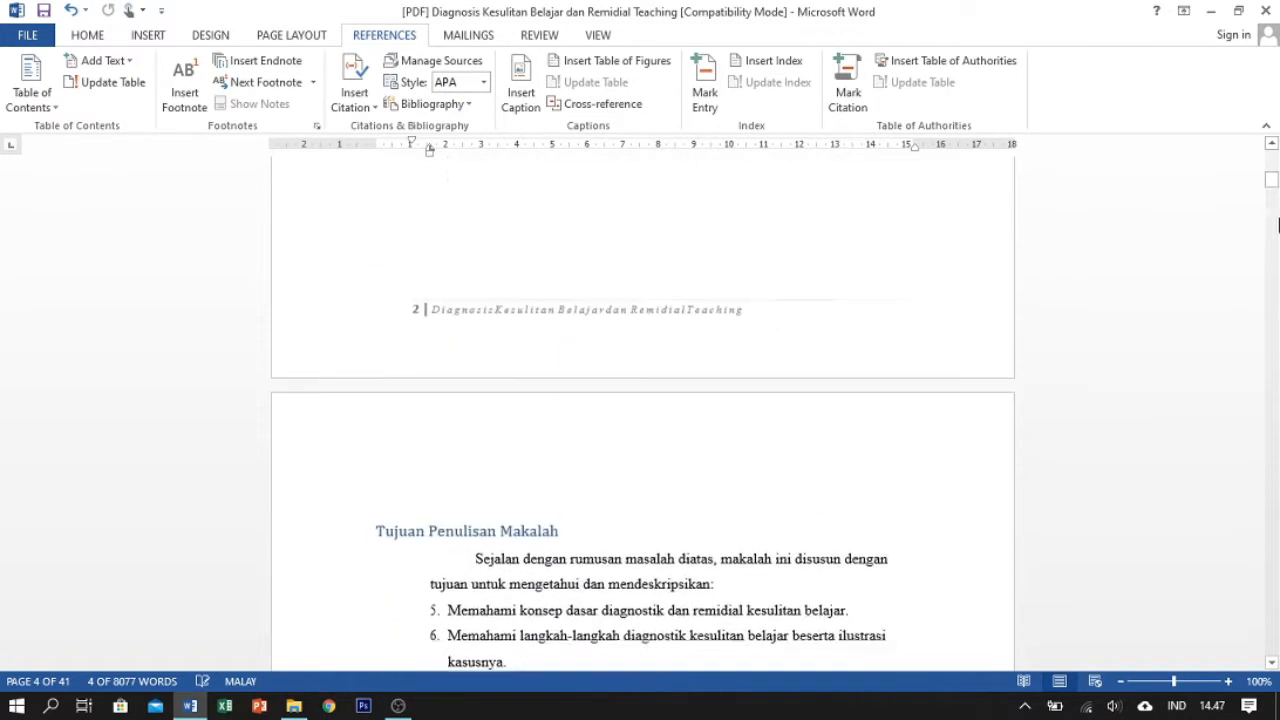
scroll(689, 254, "up", 5)
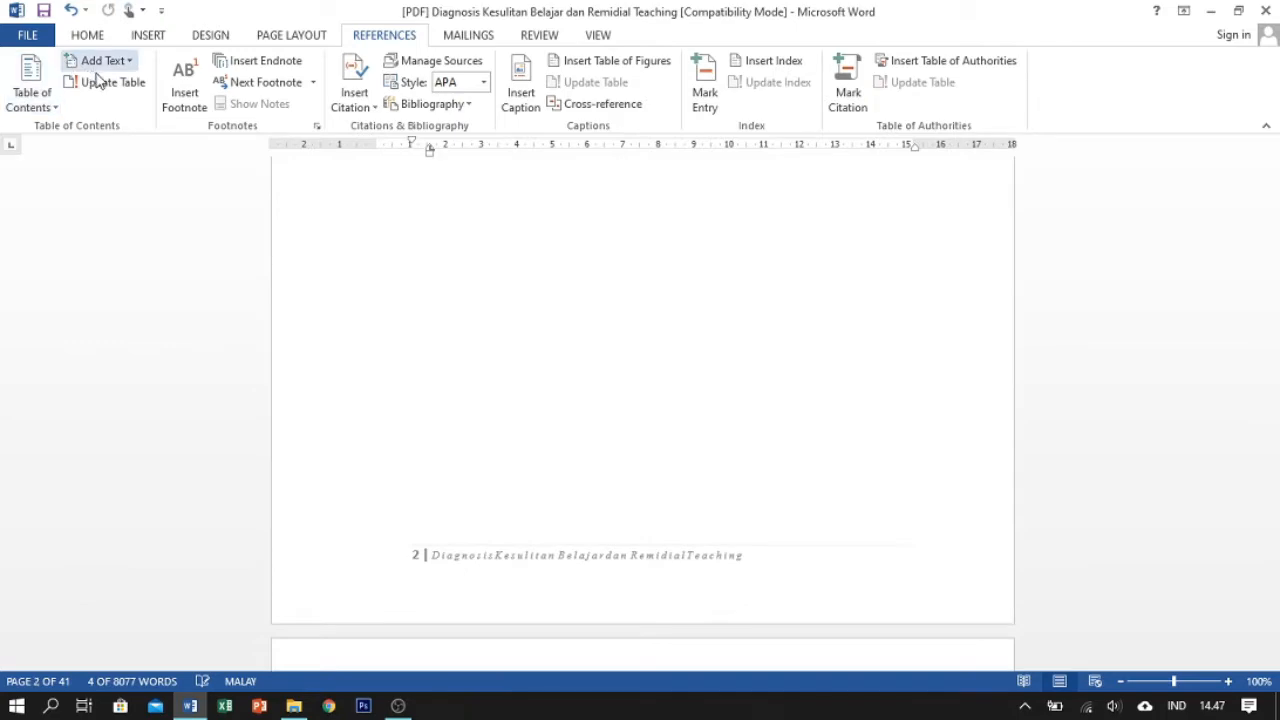
scroll(763, 165, "up", 3)
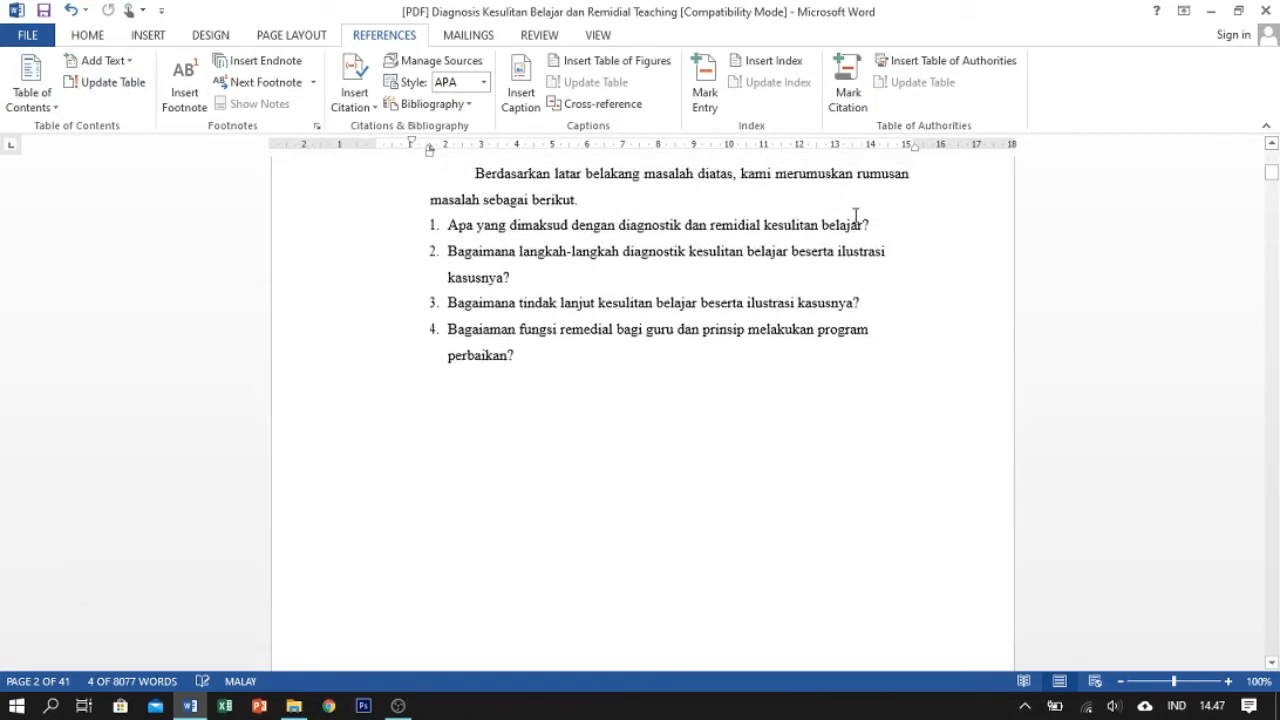
scroll(856, 217, "up", 15)
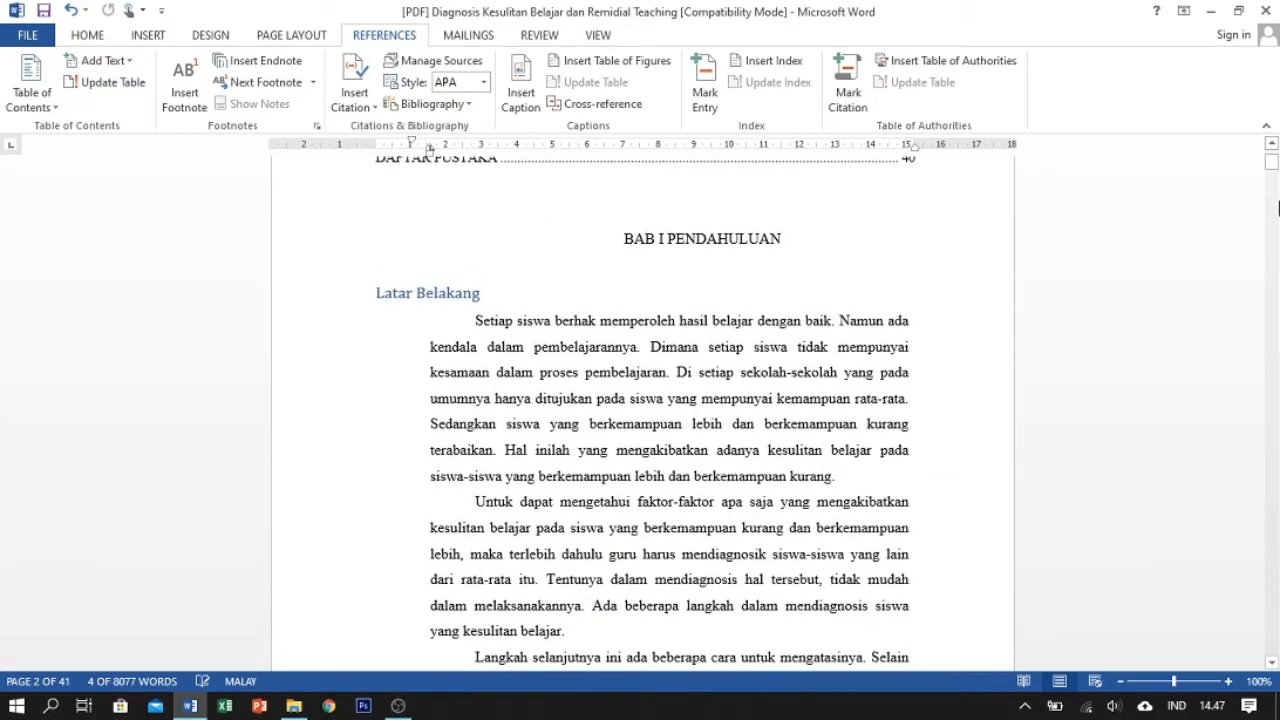
left_click_drag(1271, 164, 1271, 155)
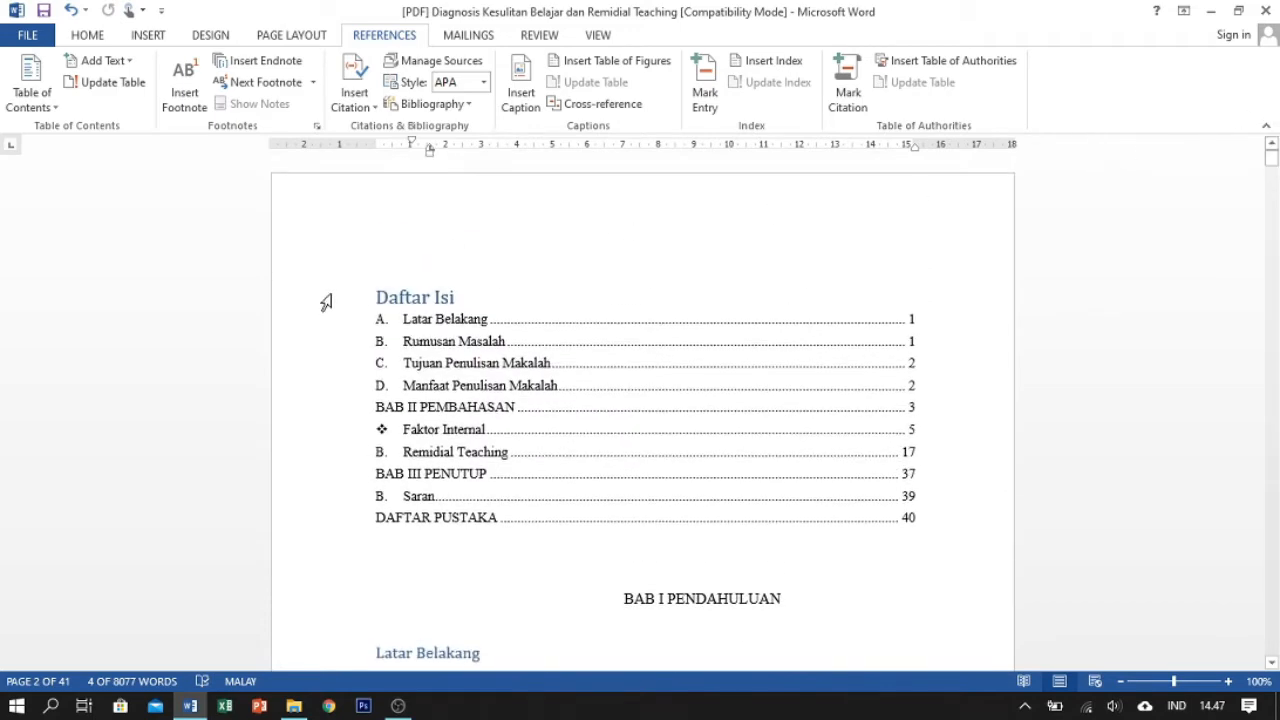
left_click_drag(371, 288, 646, 408)
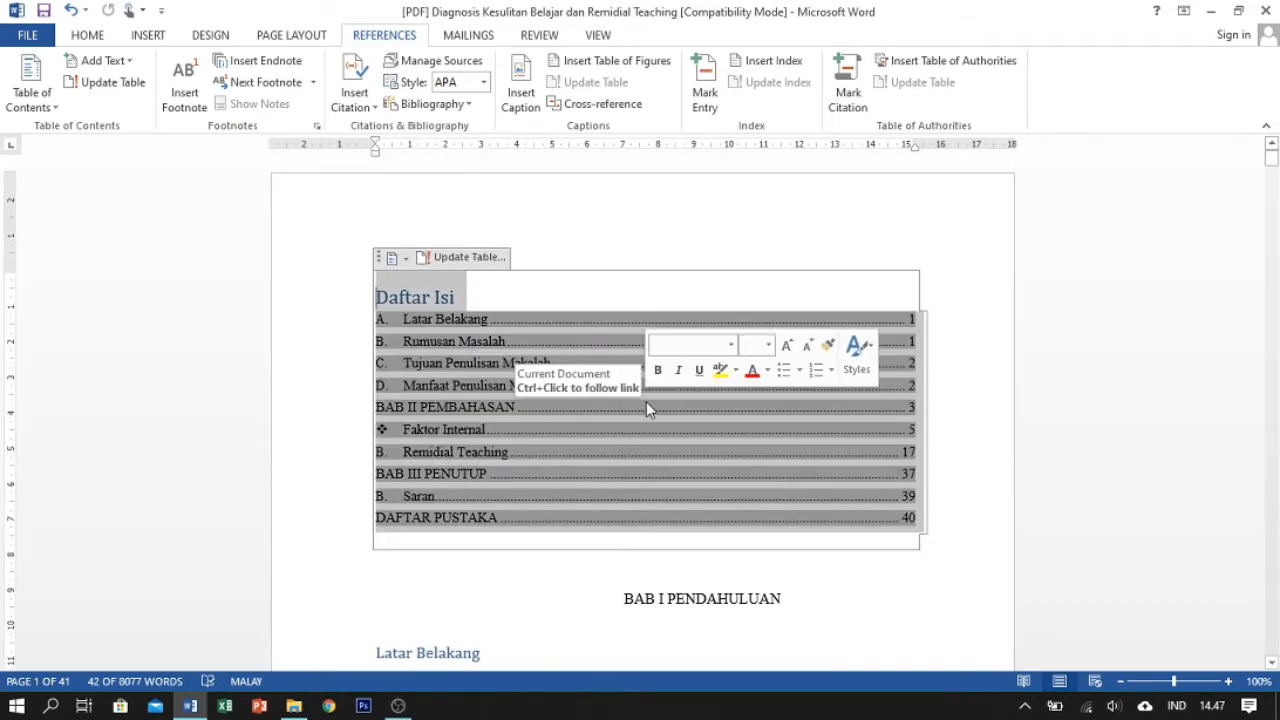
key("Delete")
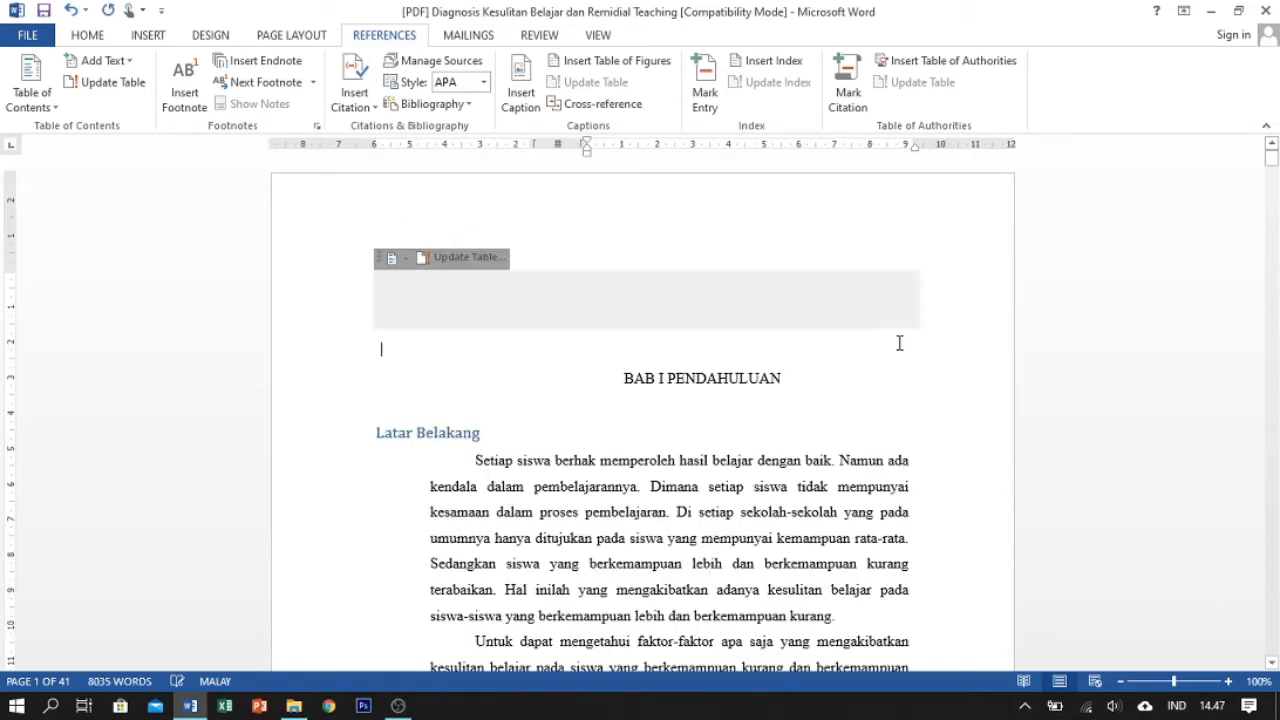
left_click(912, 305)
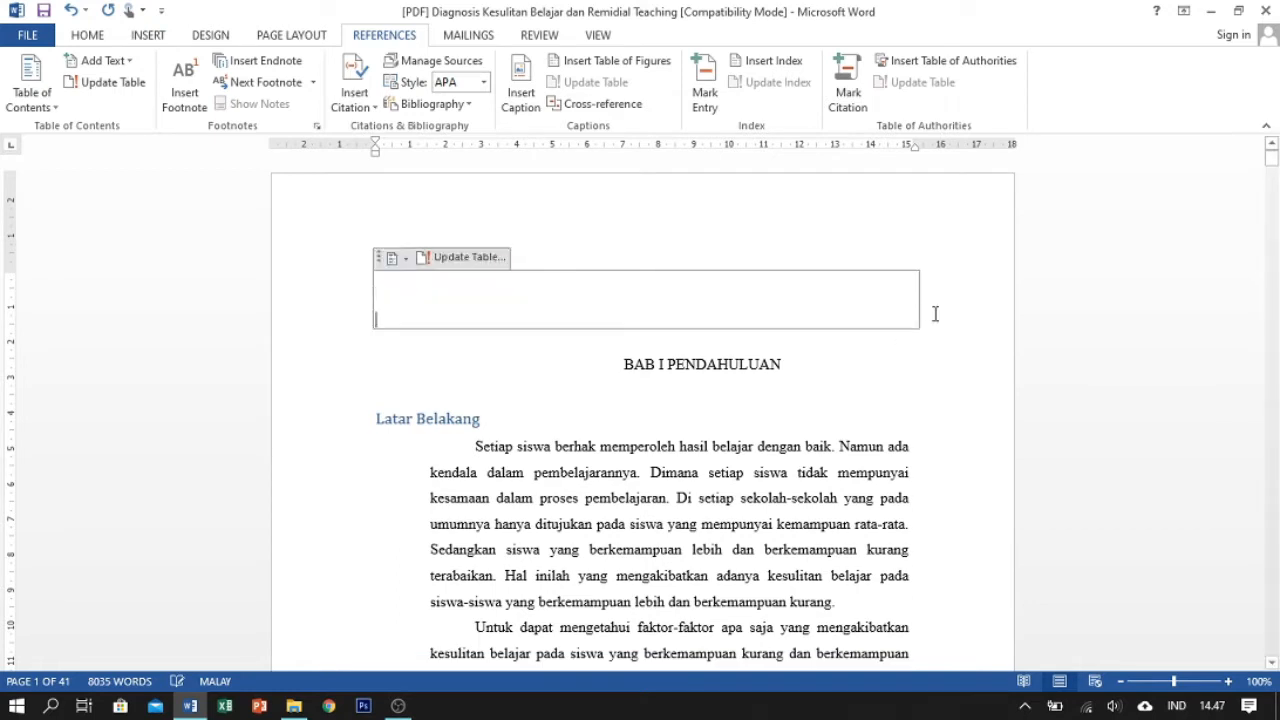
left_click(880, 368)
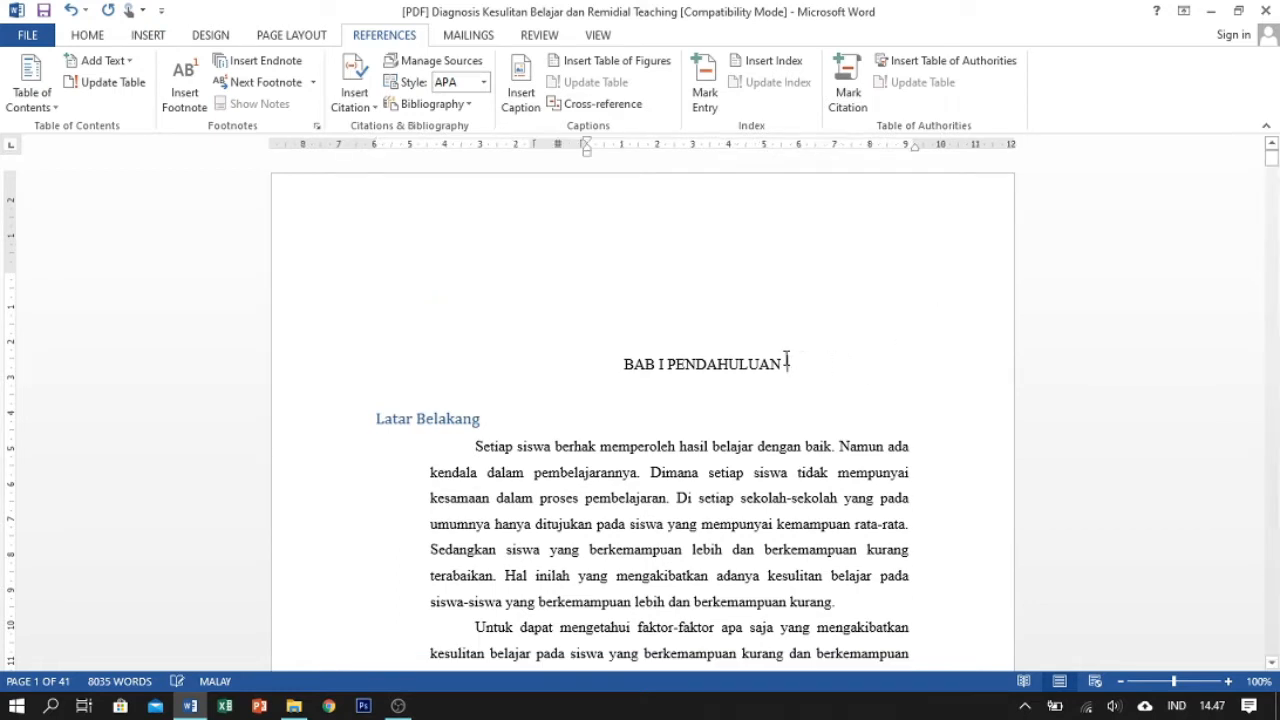
Insert a blank line above the "BAB I PENDAHULUAN" heading on the first page
left_click(430, 360)
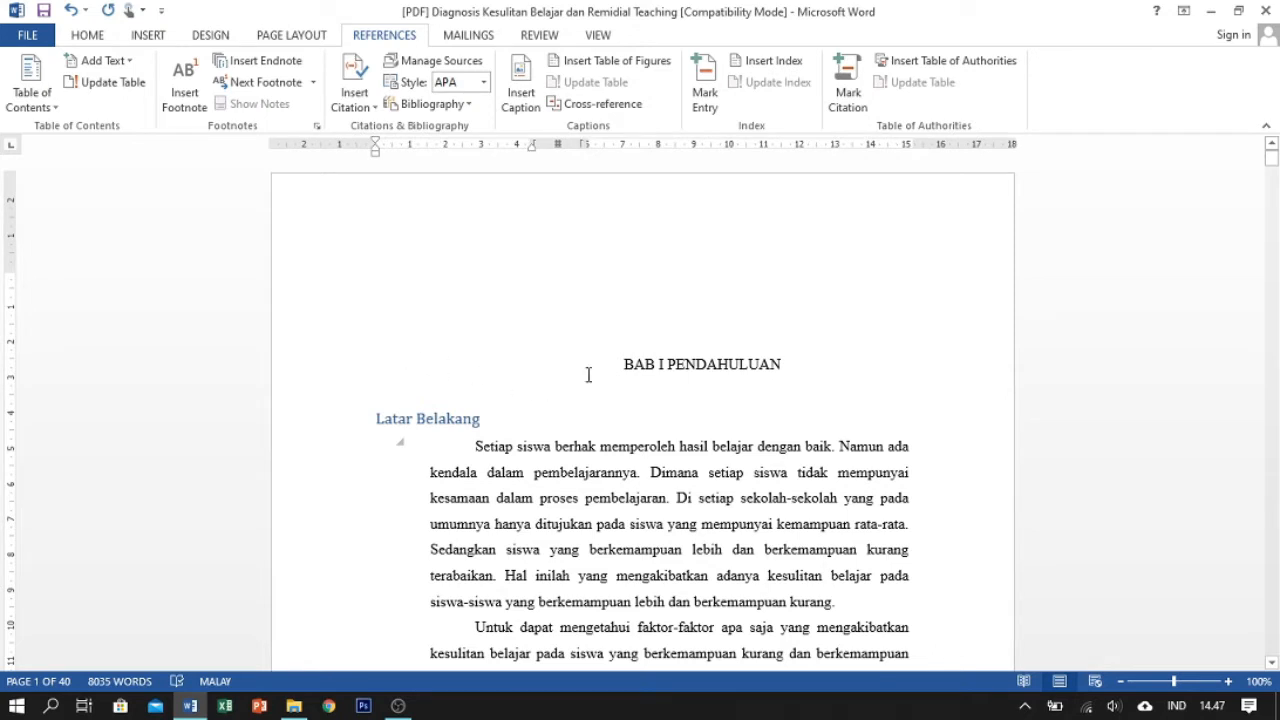
left_click(638, 358)
key("Return")
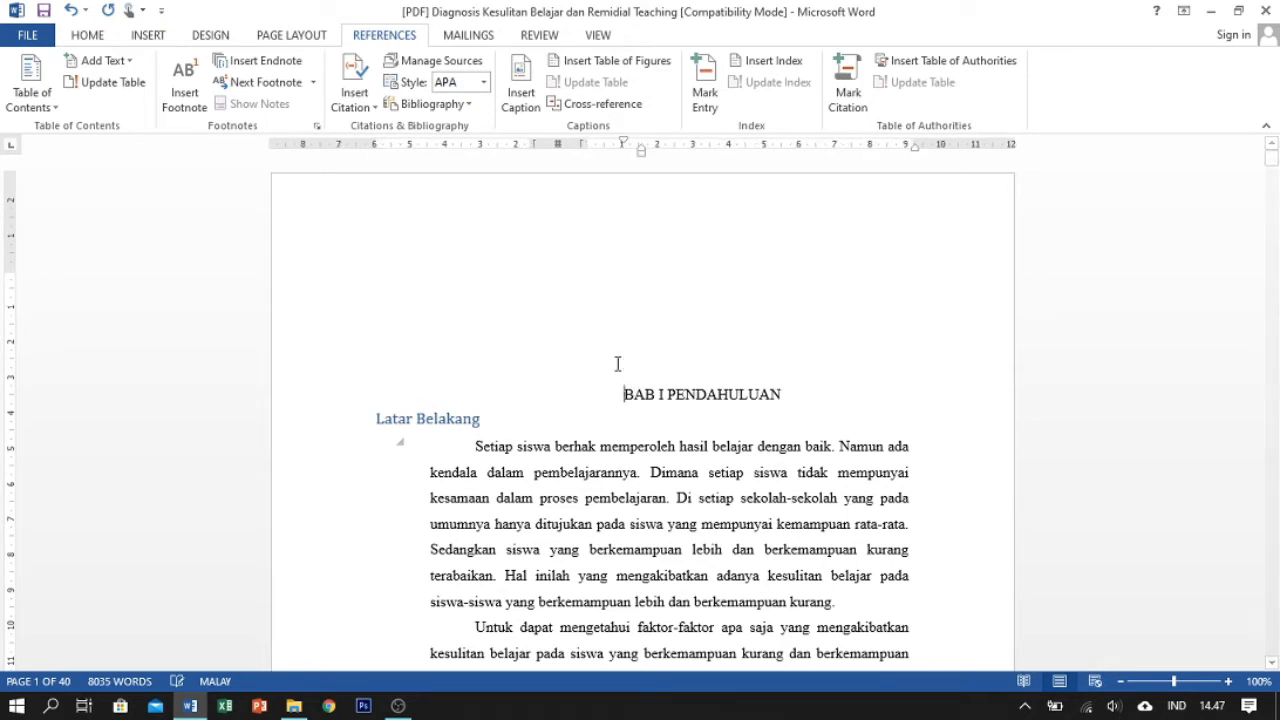
key("BackSpace")
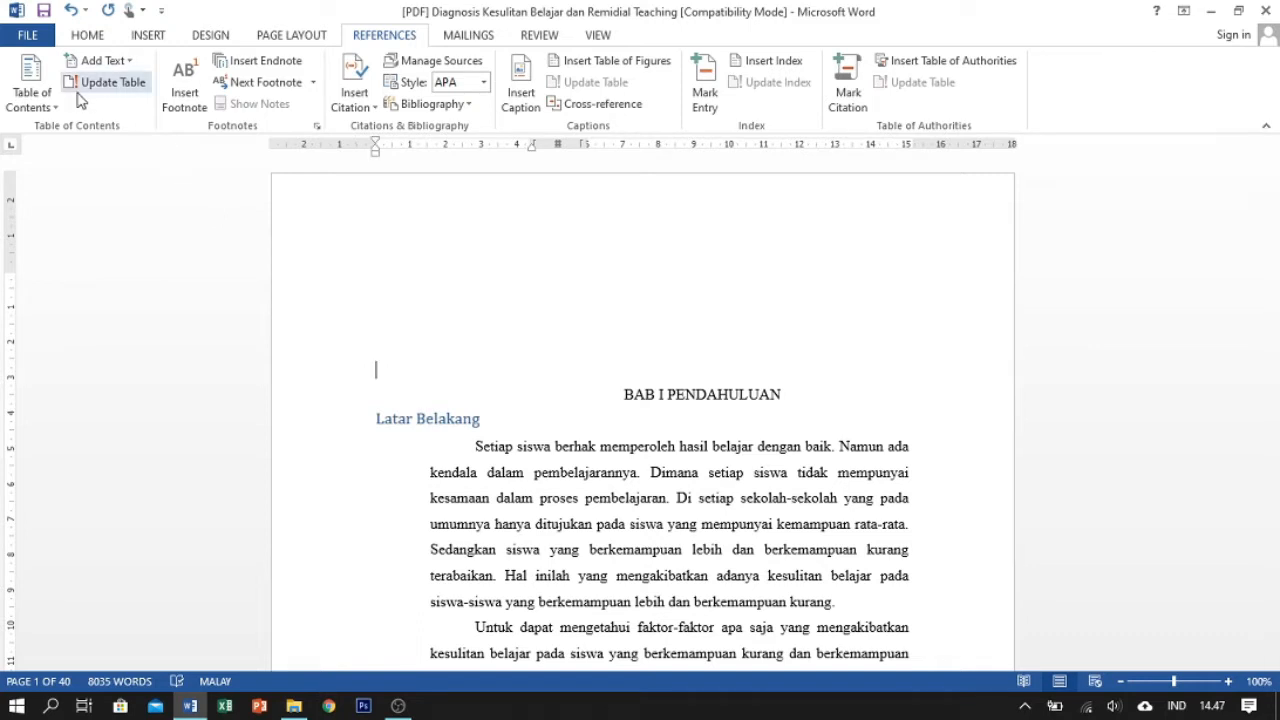
Insert an Automatic Table 2 table of contents above the "BAB I PENDAHULUAN" heading on the first page
left_click(612, 396)
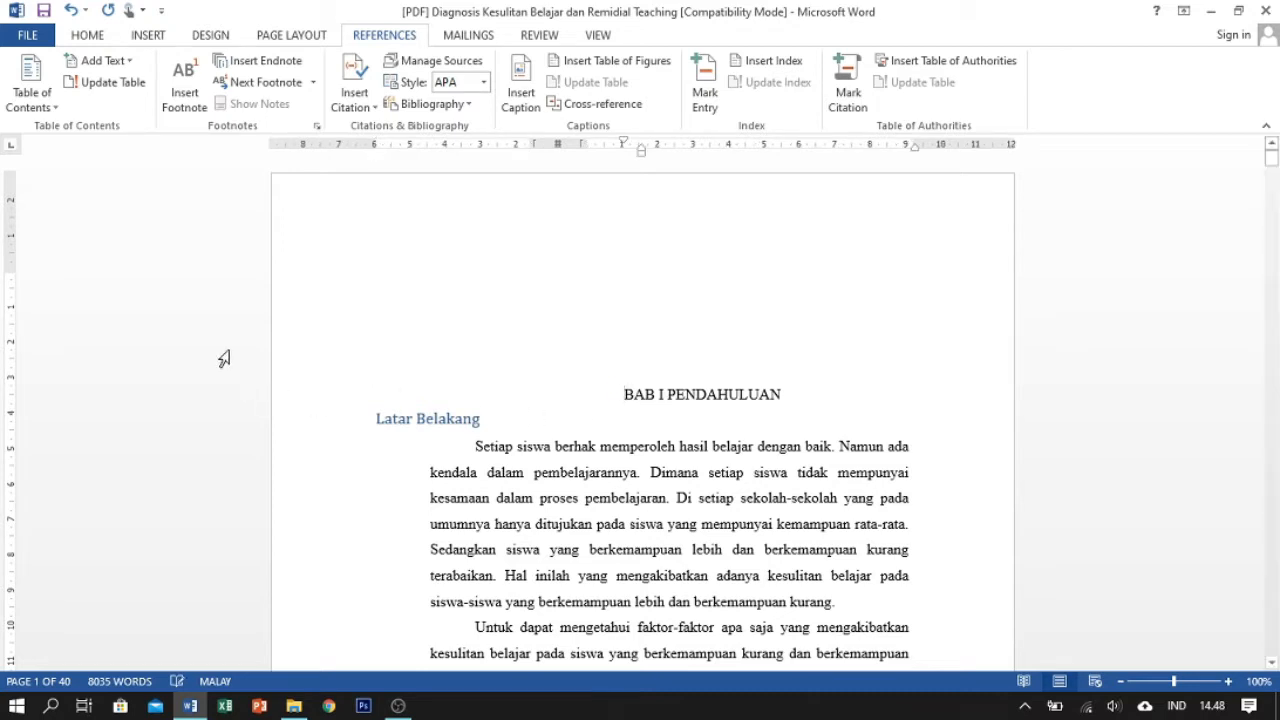
left_click(44, 103)
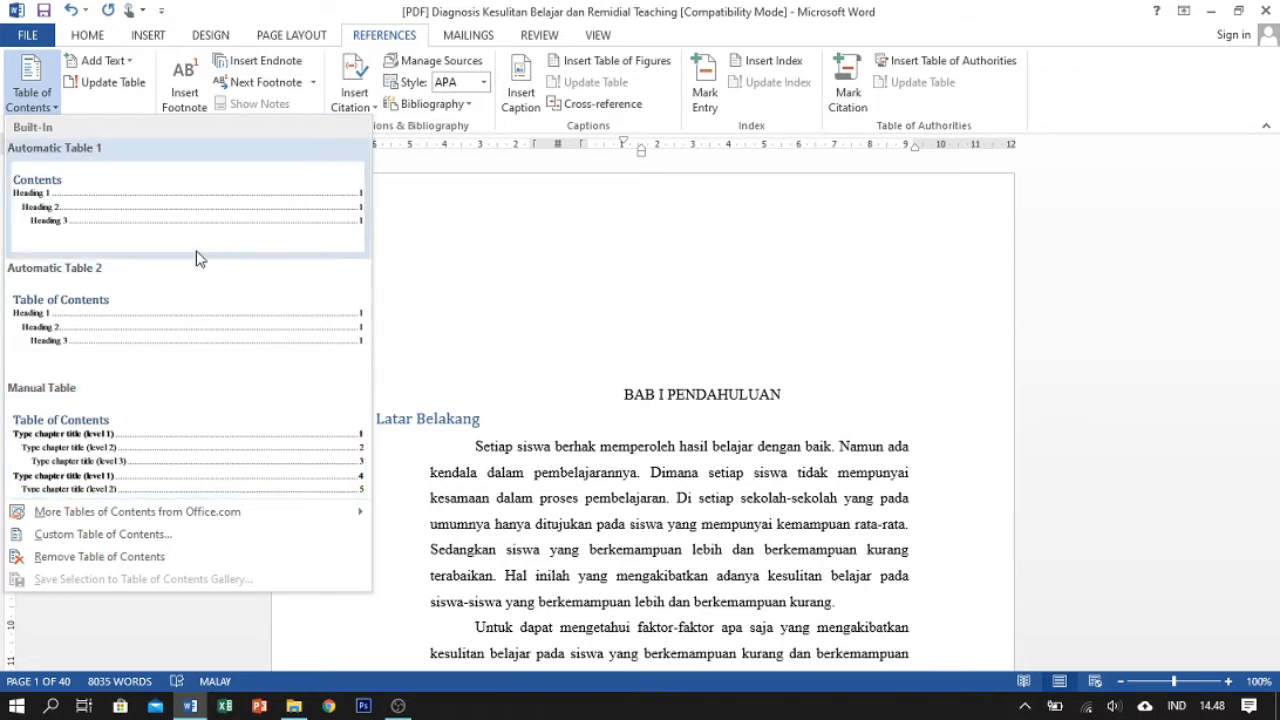
left_click(192, 314)
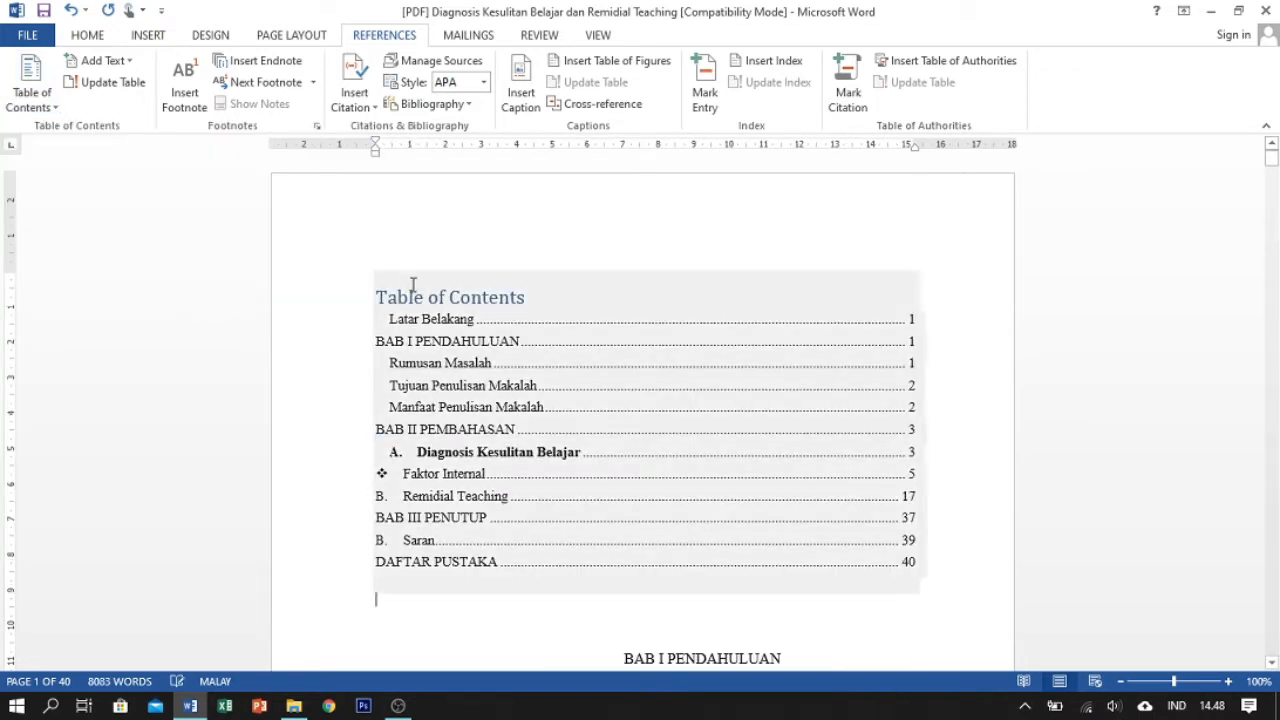
Examine the entries, indentation and page numbers of the generated table of contents
left_click(840, 320)
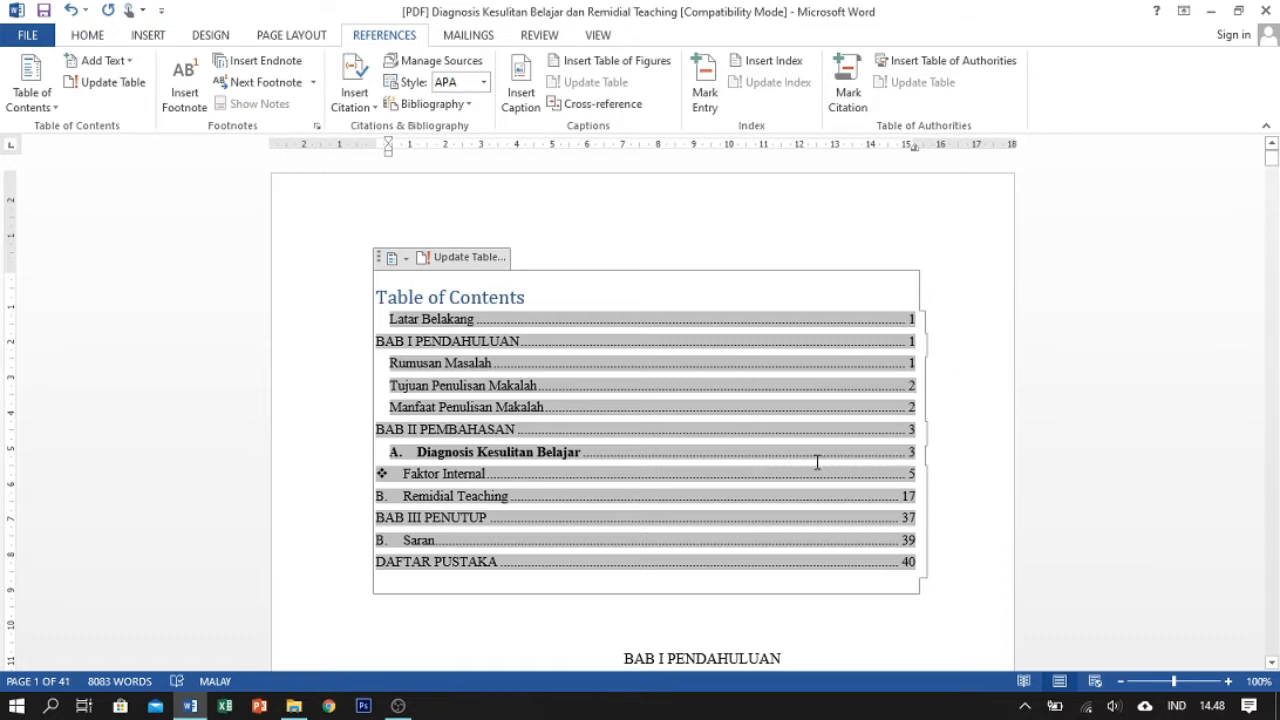
left_click(978, 485)
key("F9")
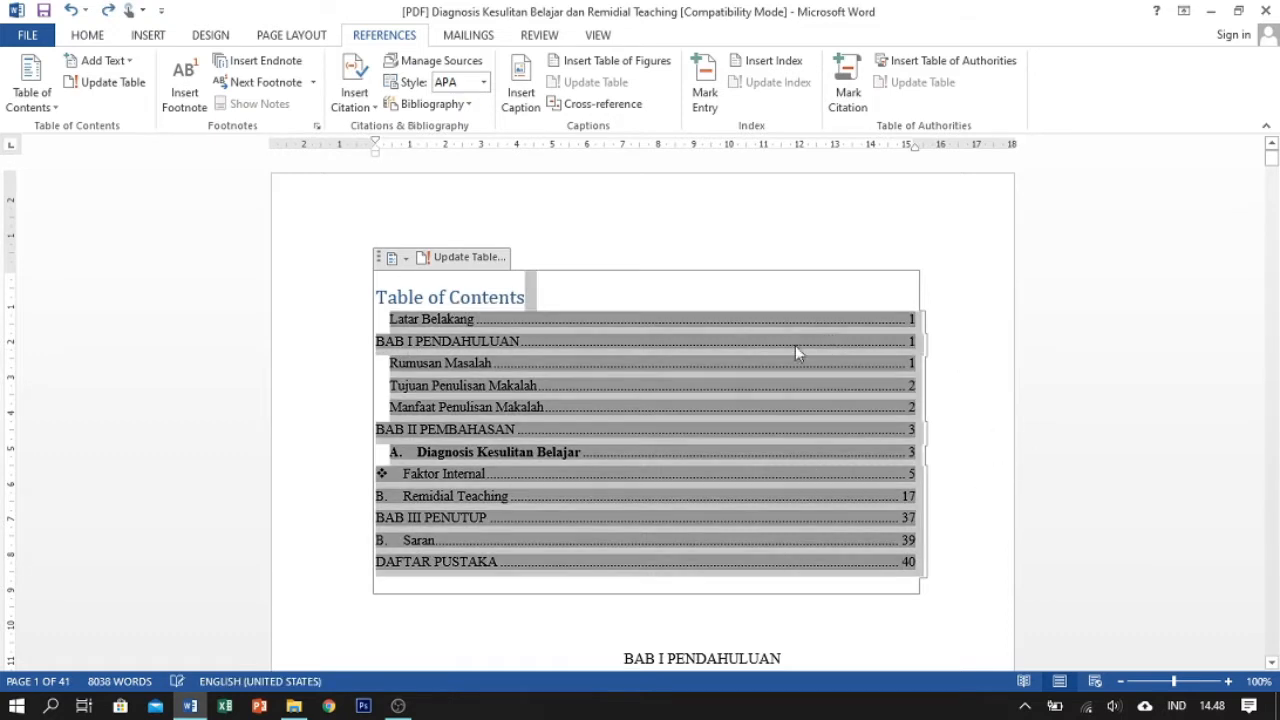
left_click(674, 399)
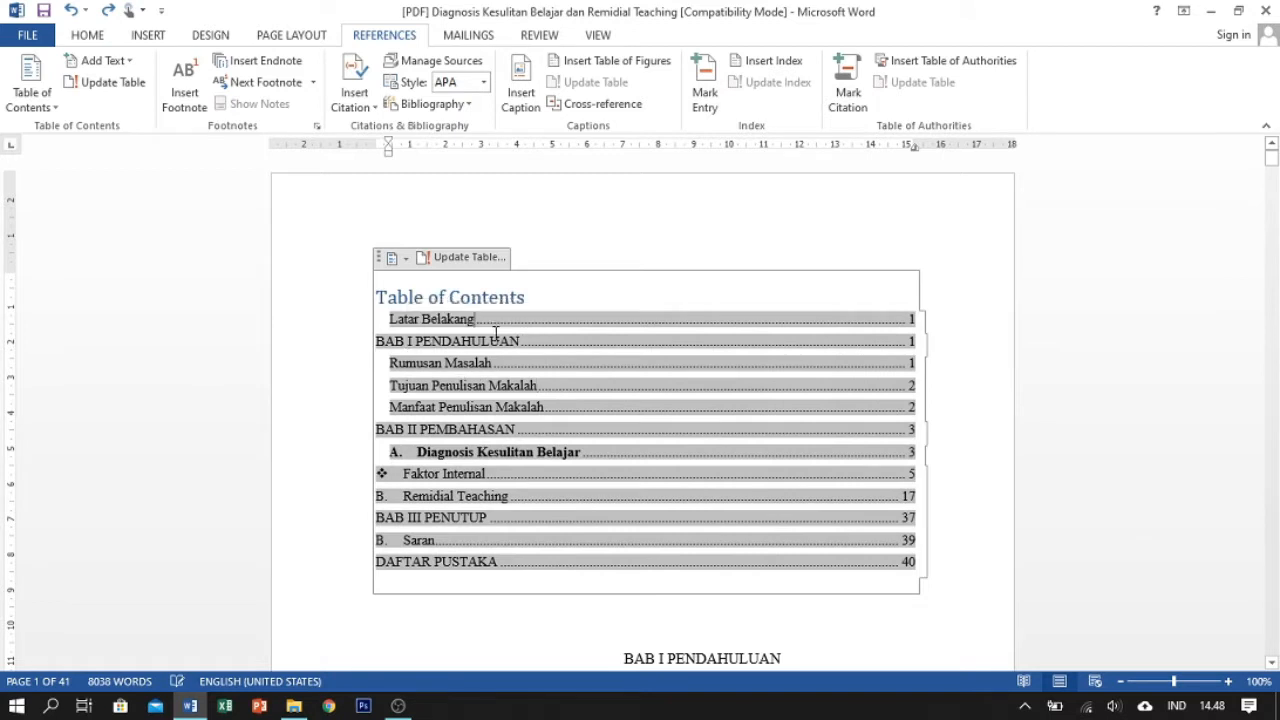
left_click(409, 345)
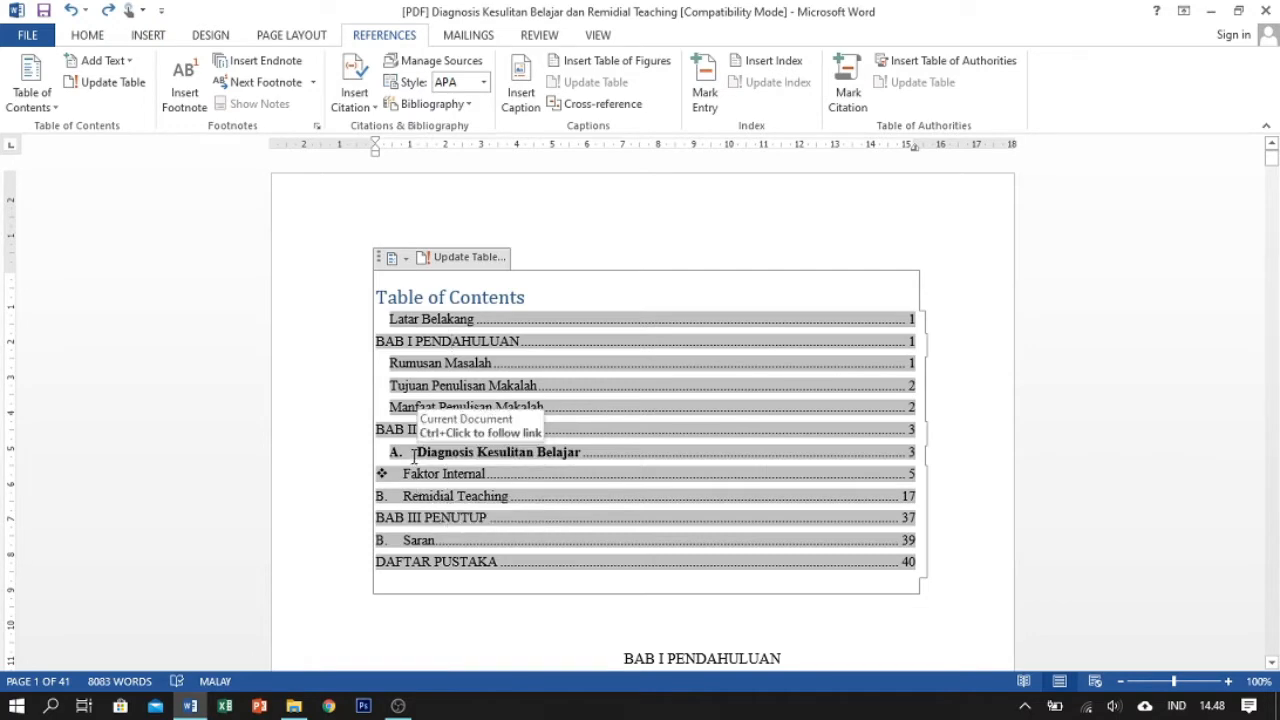
scroll(537, 434, "down", 5)
scroll(537, 434, "up", 5)
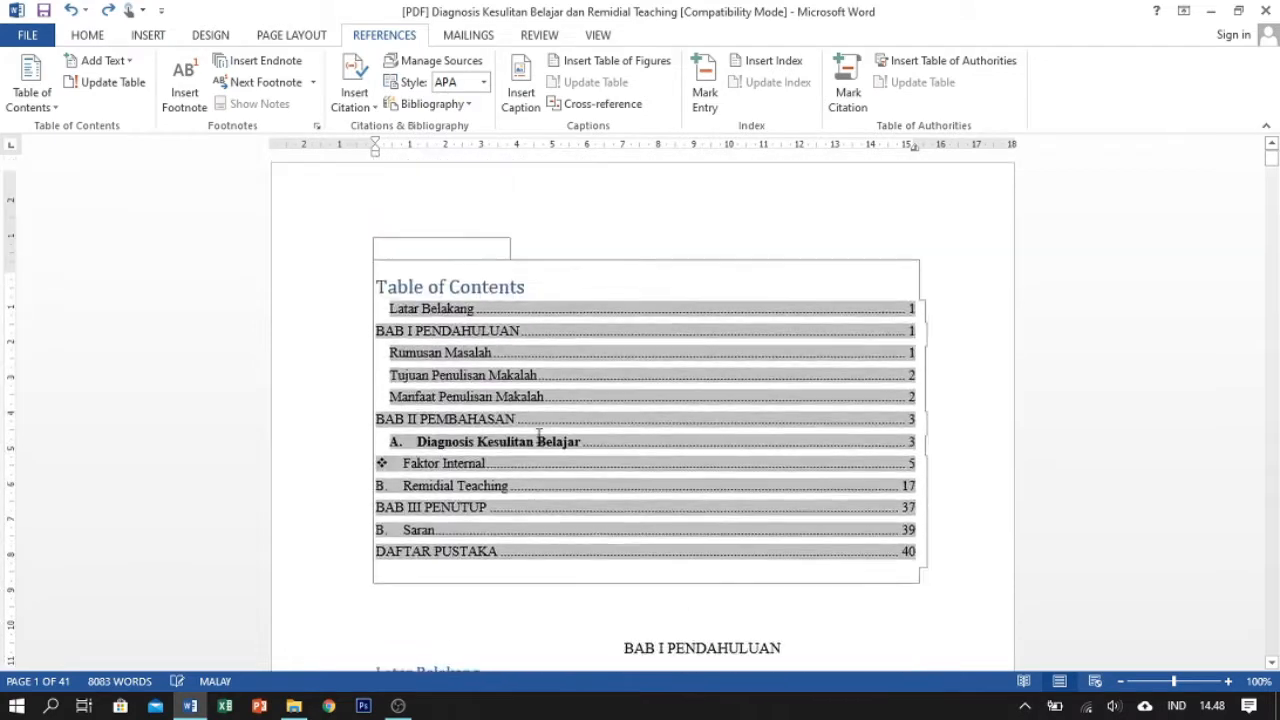
left_click(450, 318)
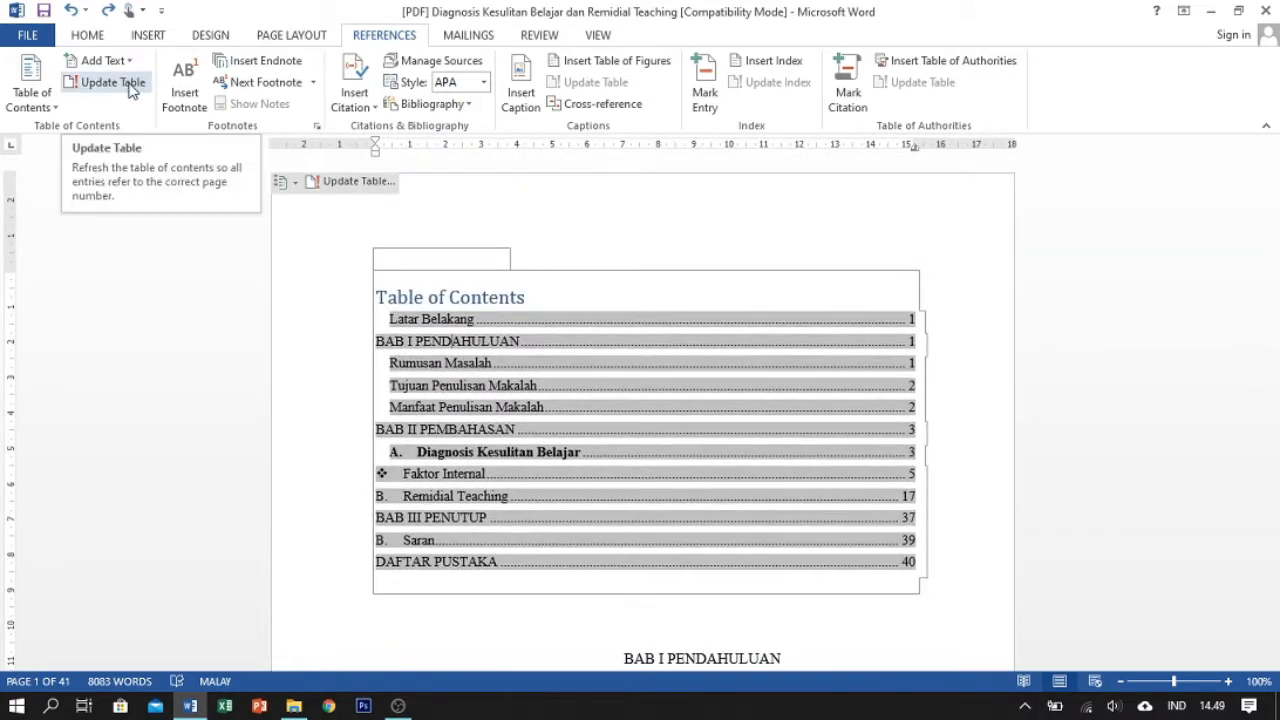
Mark the "BAB I PENDAHULUAN" chapter heading as Level 2 text for the table of contents
scroll(658, 310, "down", 5)
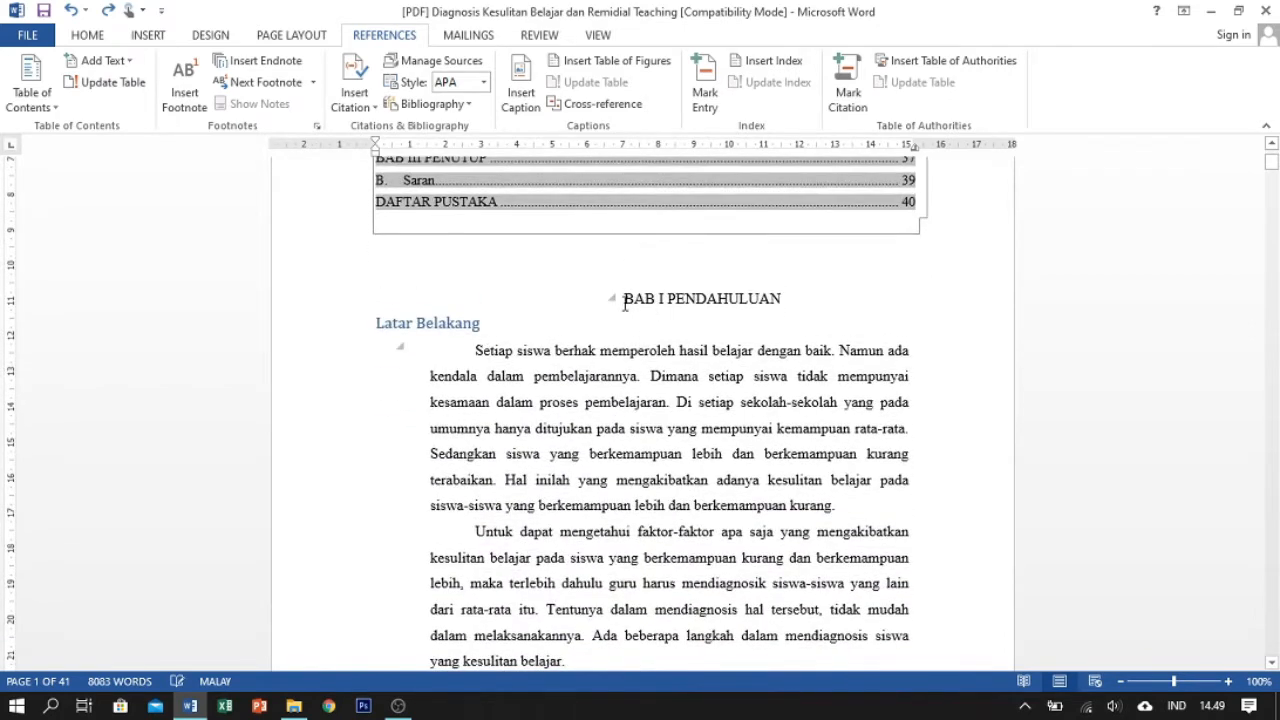
left_click(602, 302)
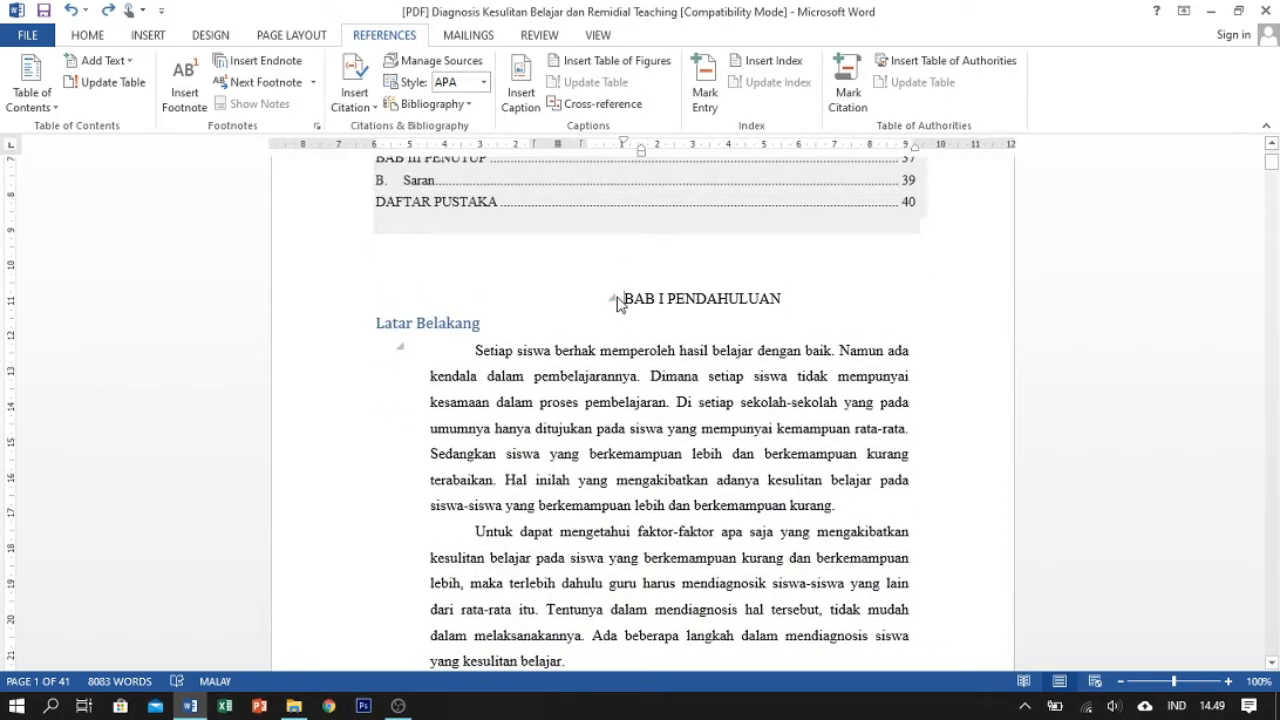
left_click(126, 70)
left_click(124, 110)
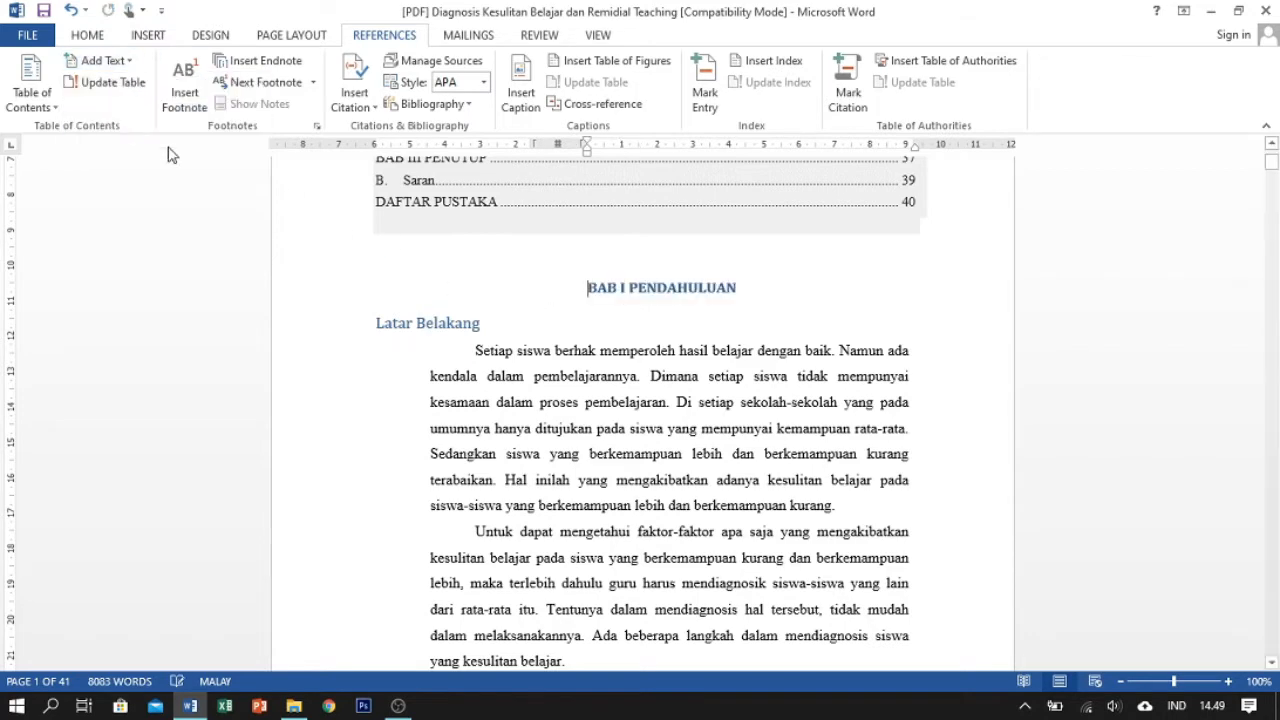
Update the entire table of contents, including headings and page numbers
scroll(643, 317, "up", 6)
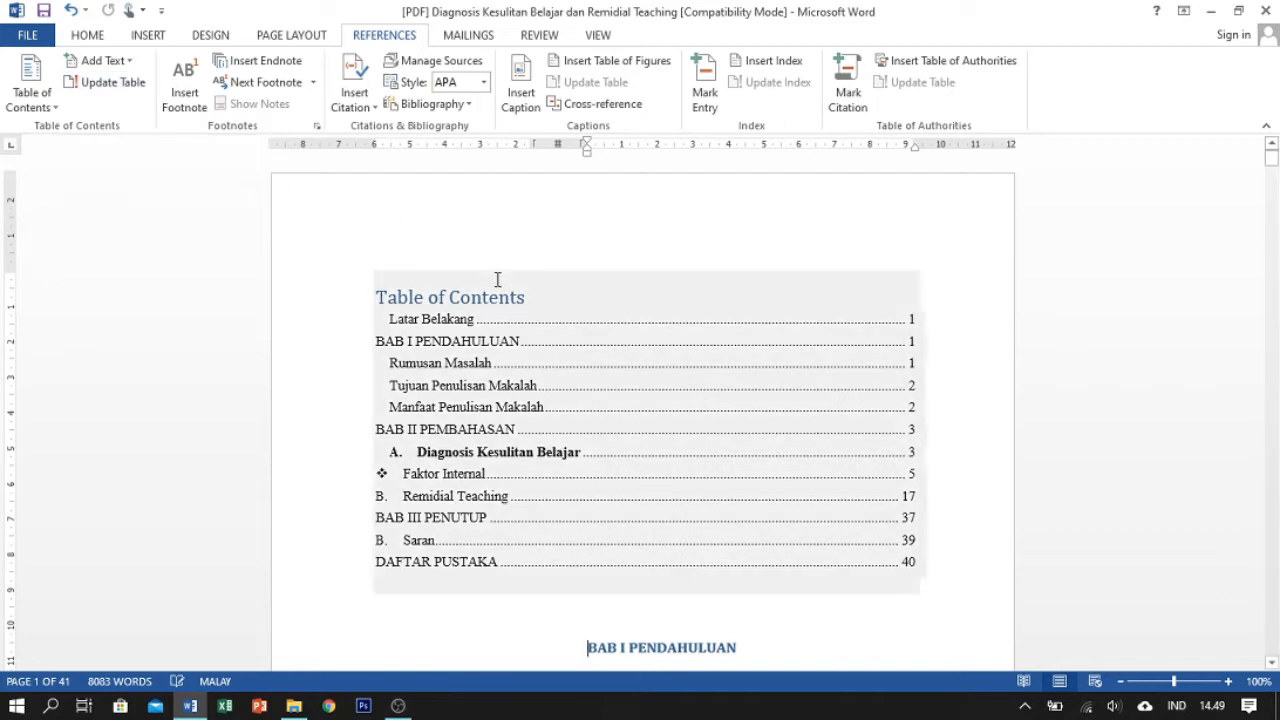
left_click(603, 418)
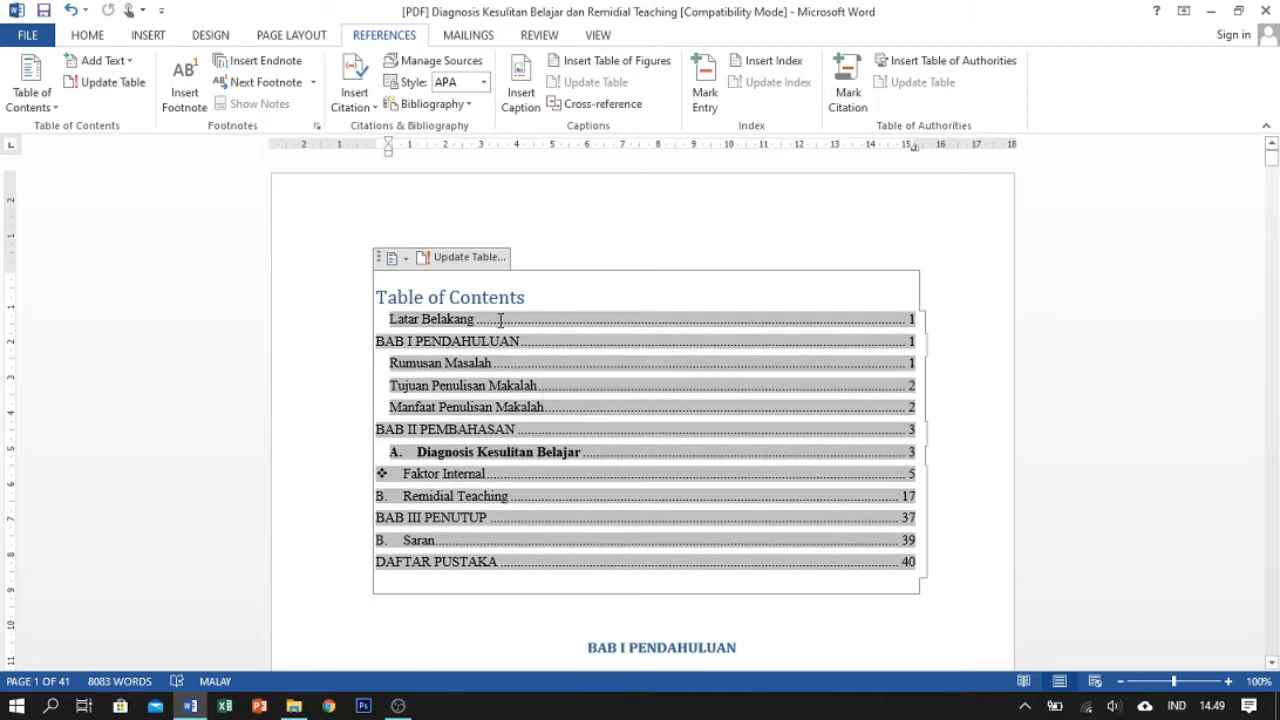
left_click(440, 258)
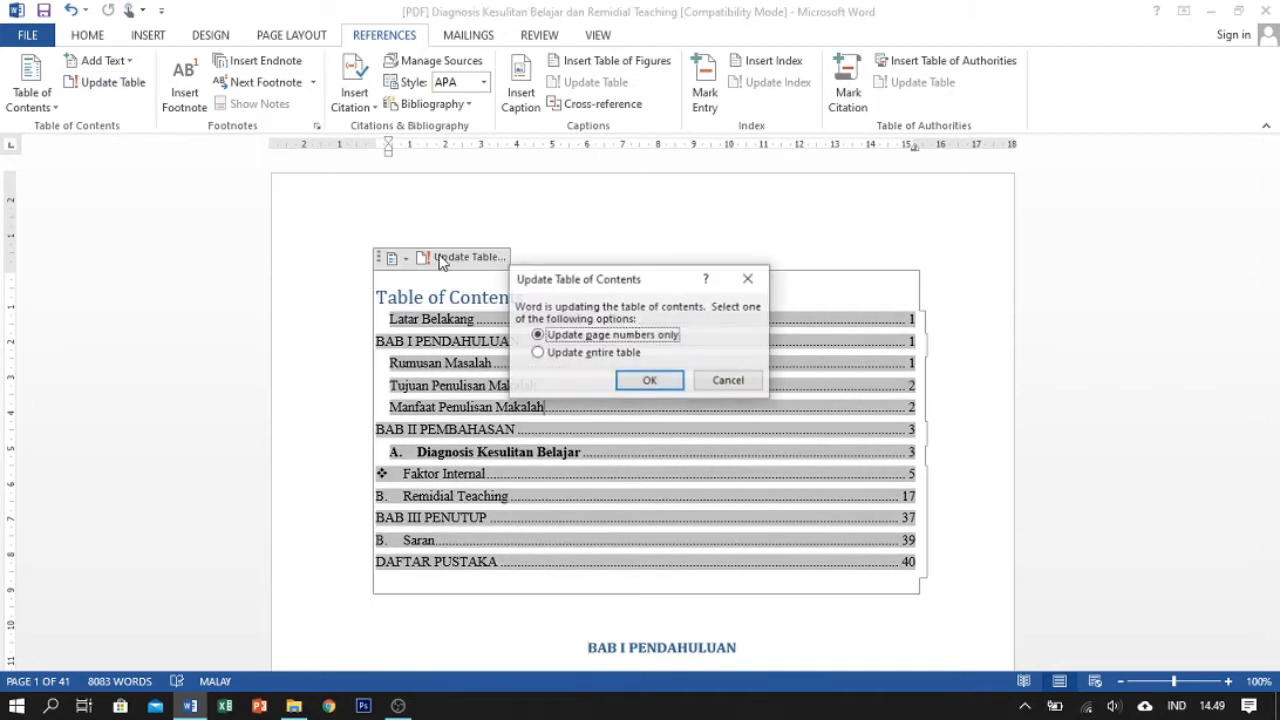
left_click(590, 360)
left_click(642, 381)
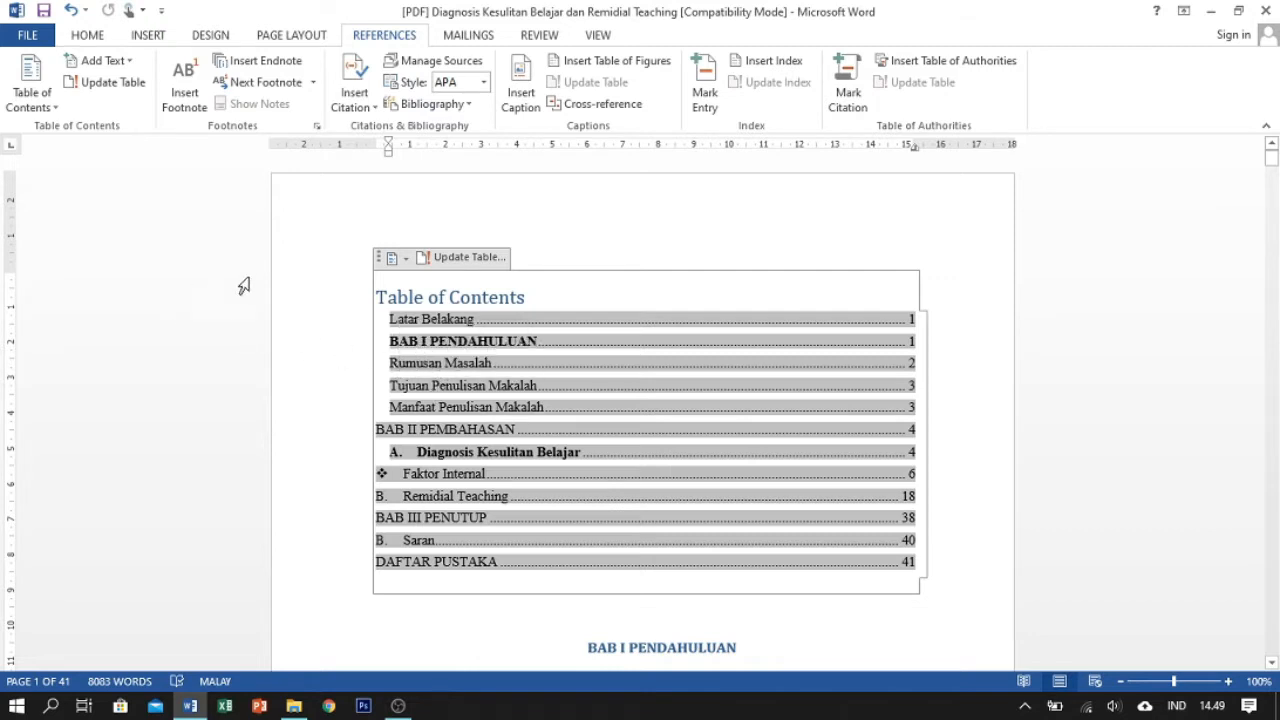
Insert a footnote for the "Table of Contents" title on the first page and leave its note text blank
left_click(343, 222)
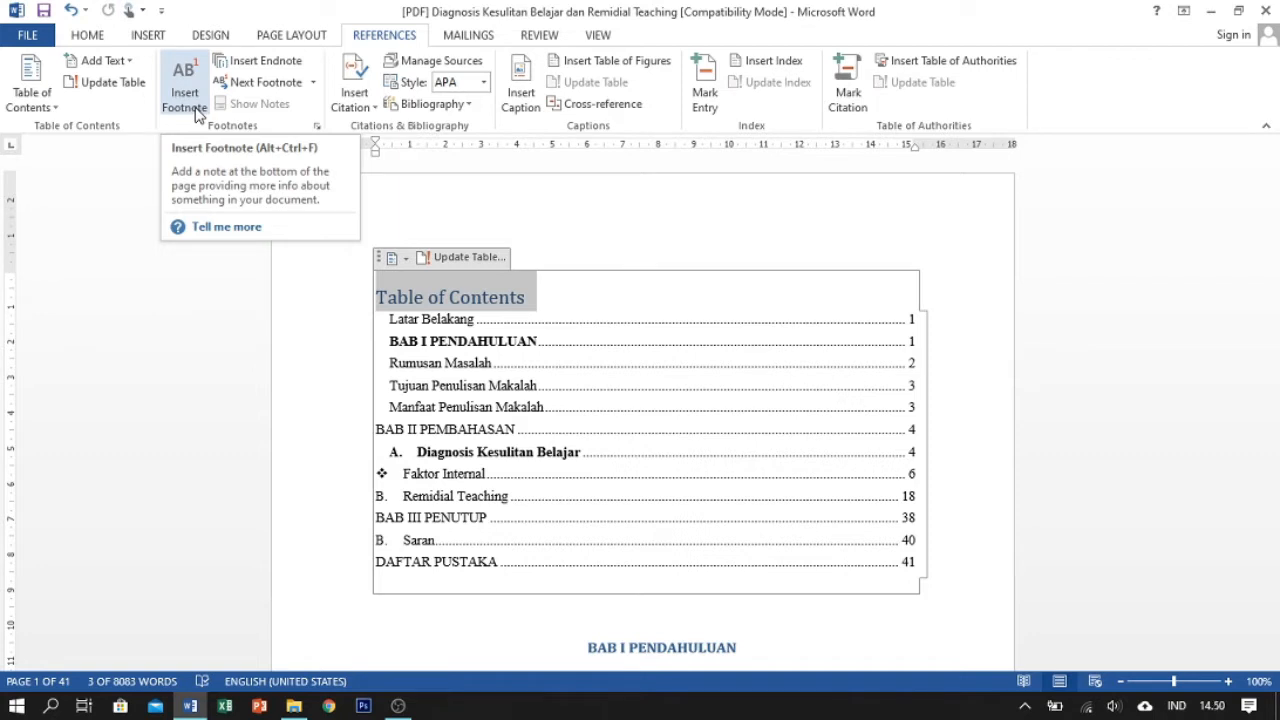
left_click(190, 100)
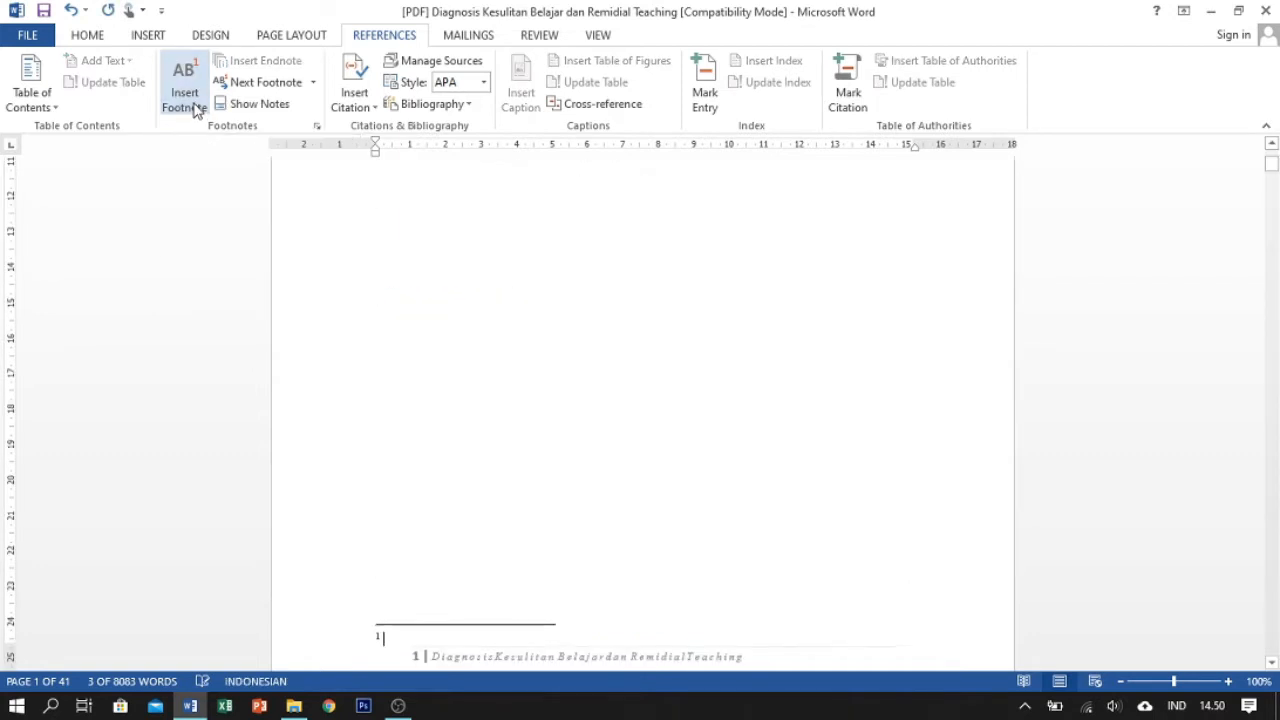
scroll(578, 467, "down", 3)
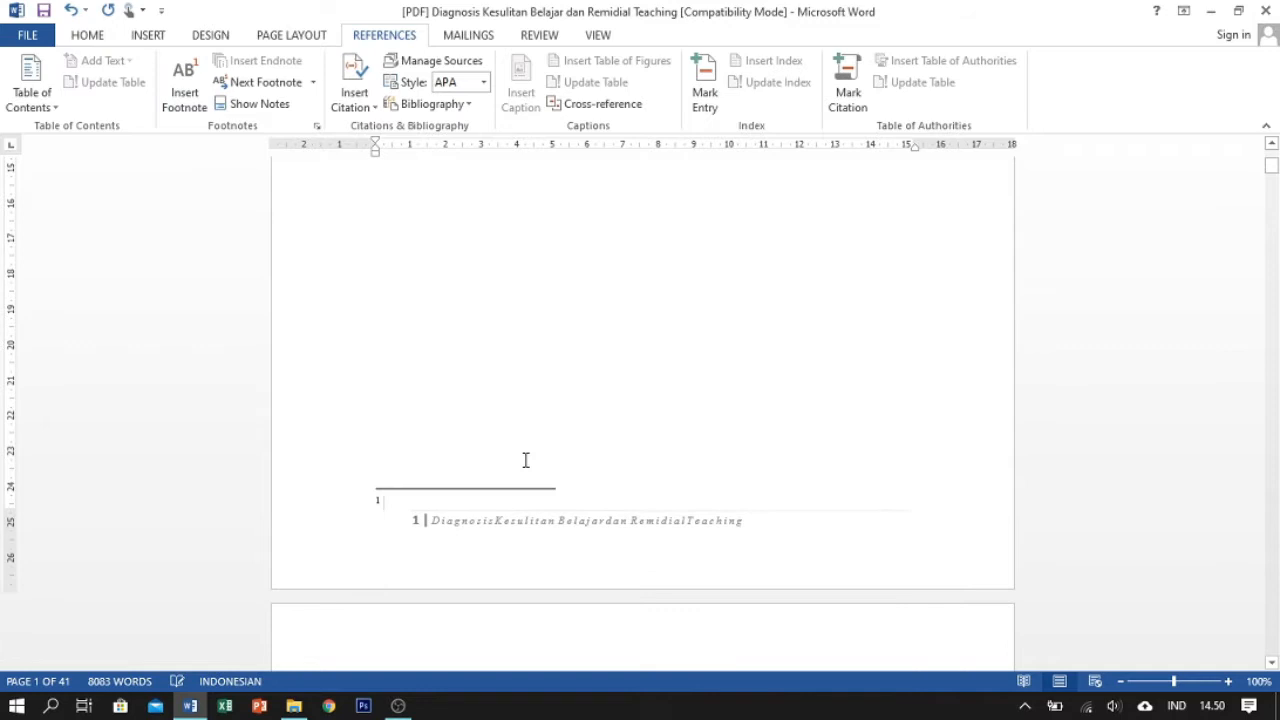
right_click(390, 505)
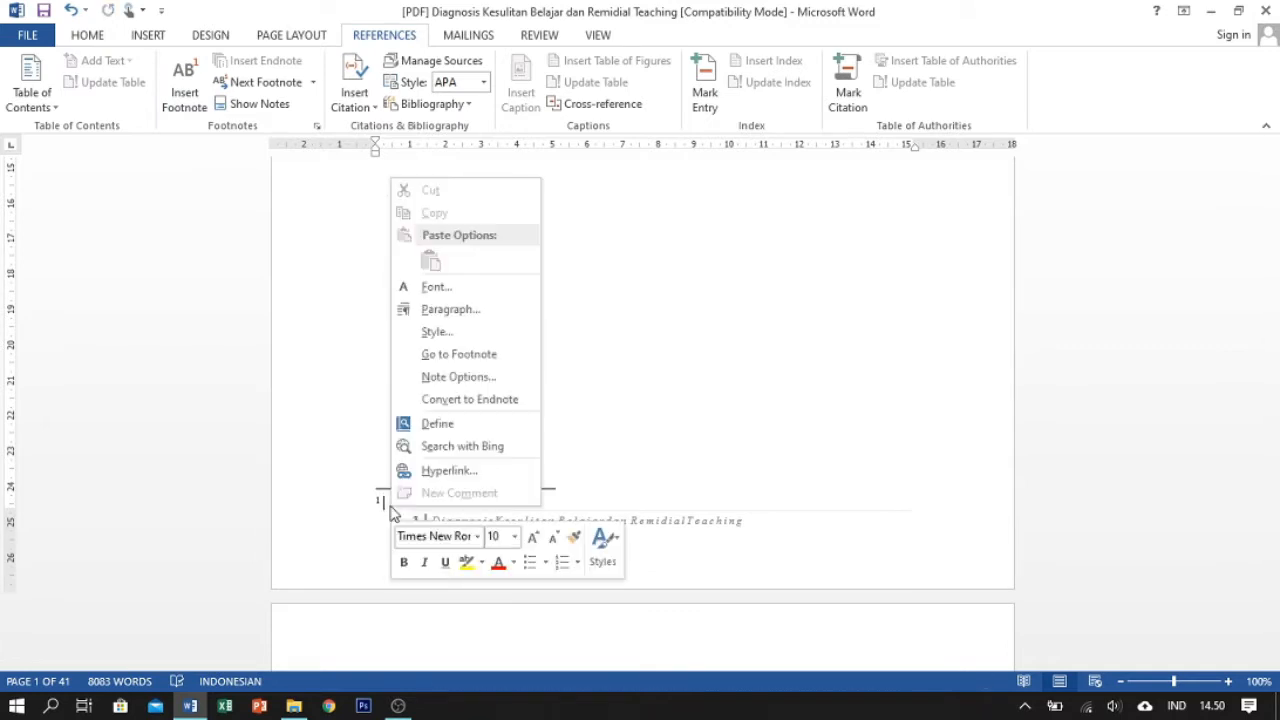
left_click(550, 507)
type("fstf")
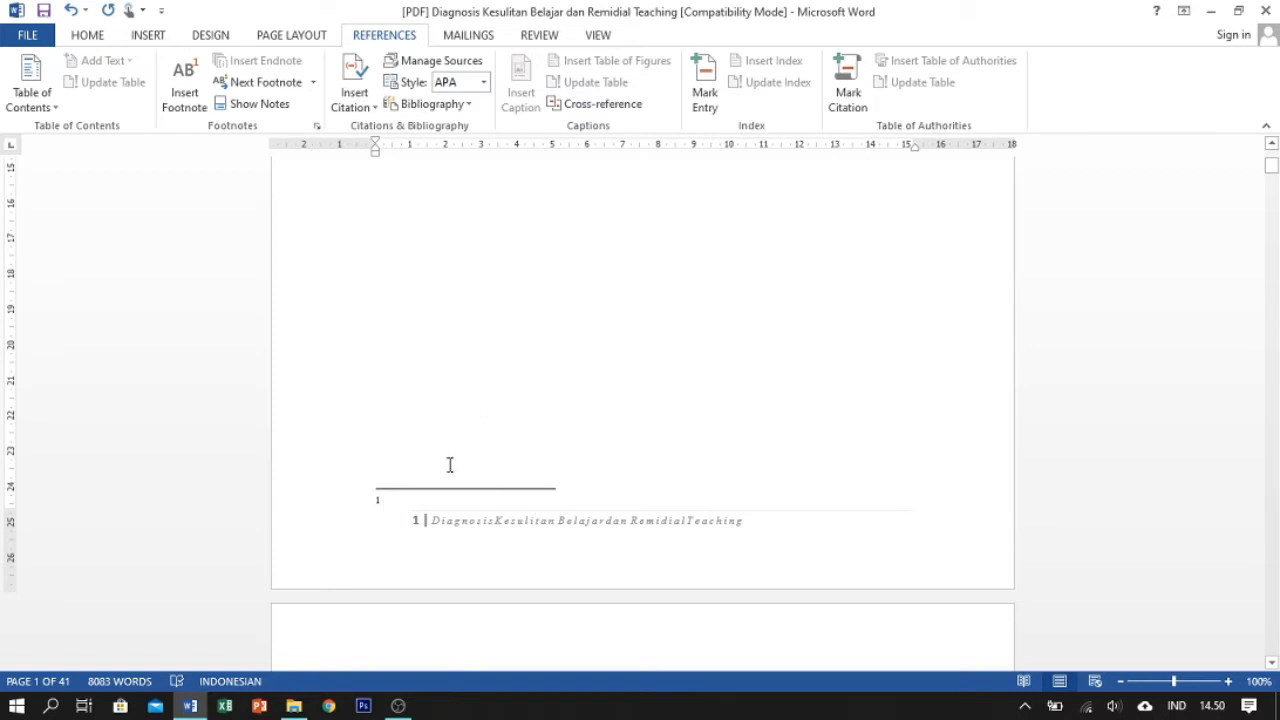
left_click(459, 264)
Insert a footnote on the blank line below the last "Rumusan Masalah" list item on page 2, leaving its note blank
scroll(459, 261, "up", 3)
scroll(466, 411, "down", 10)
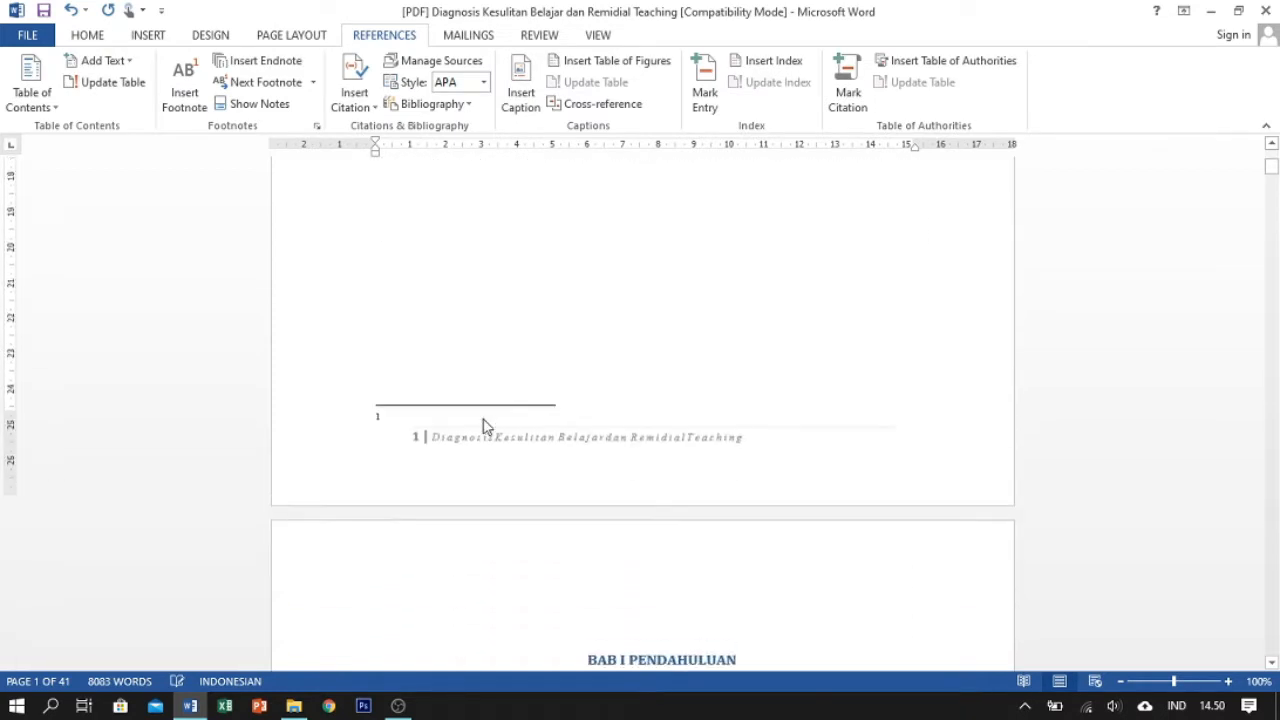
scroll(495, 420, "down", 10)
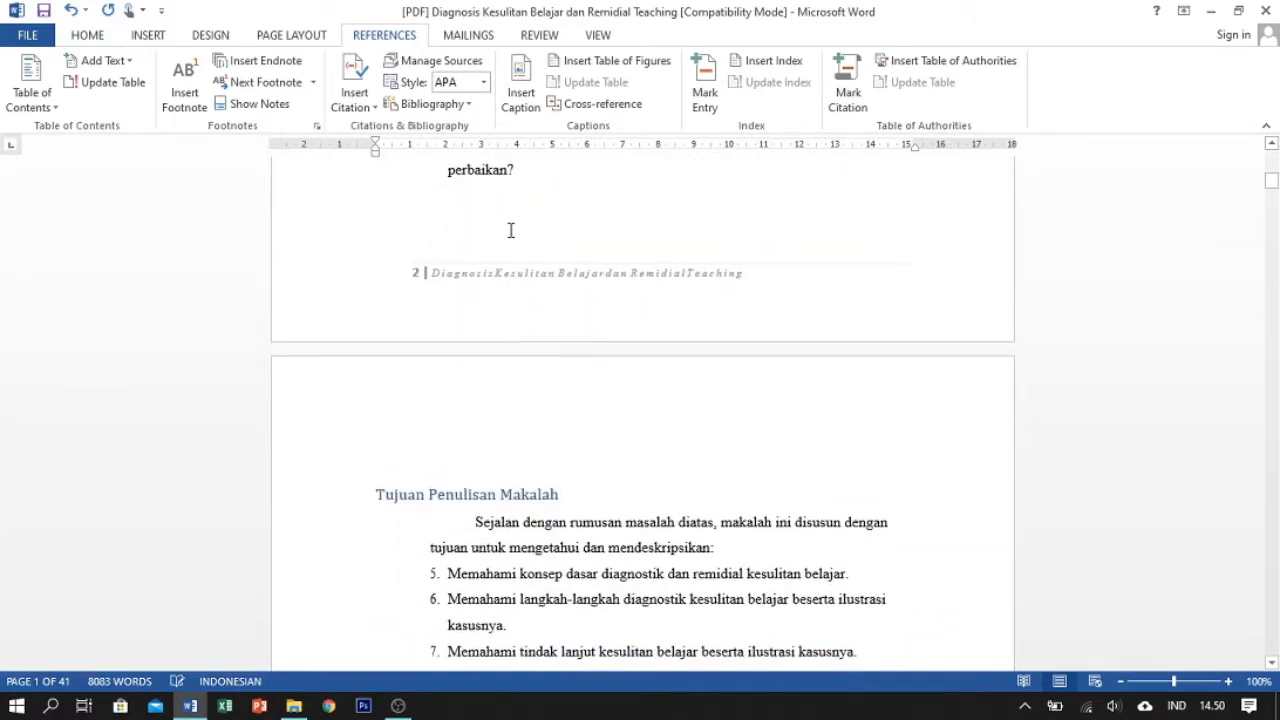
left_click(542, 194)
scroll(542, 194, "up", 3)
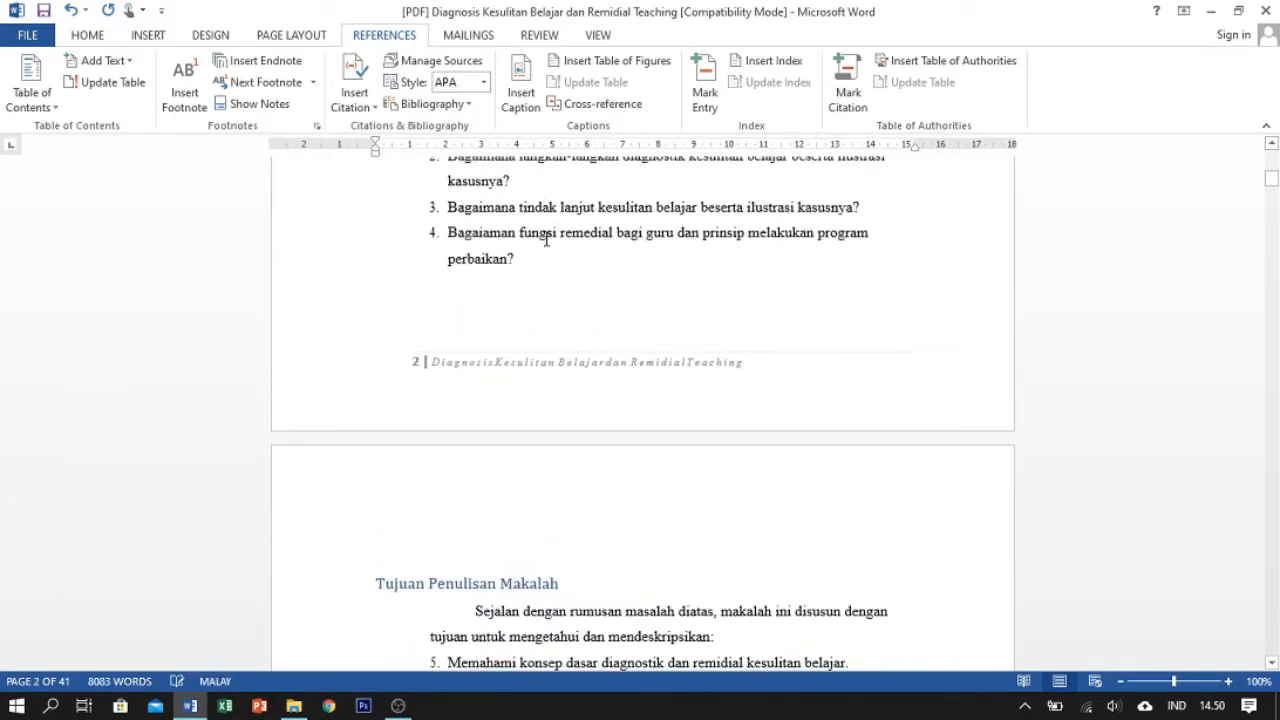
left_click(184, 88)
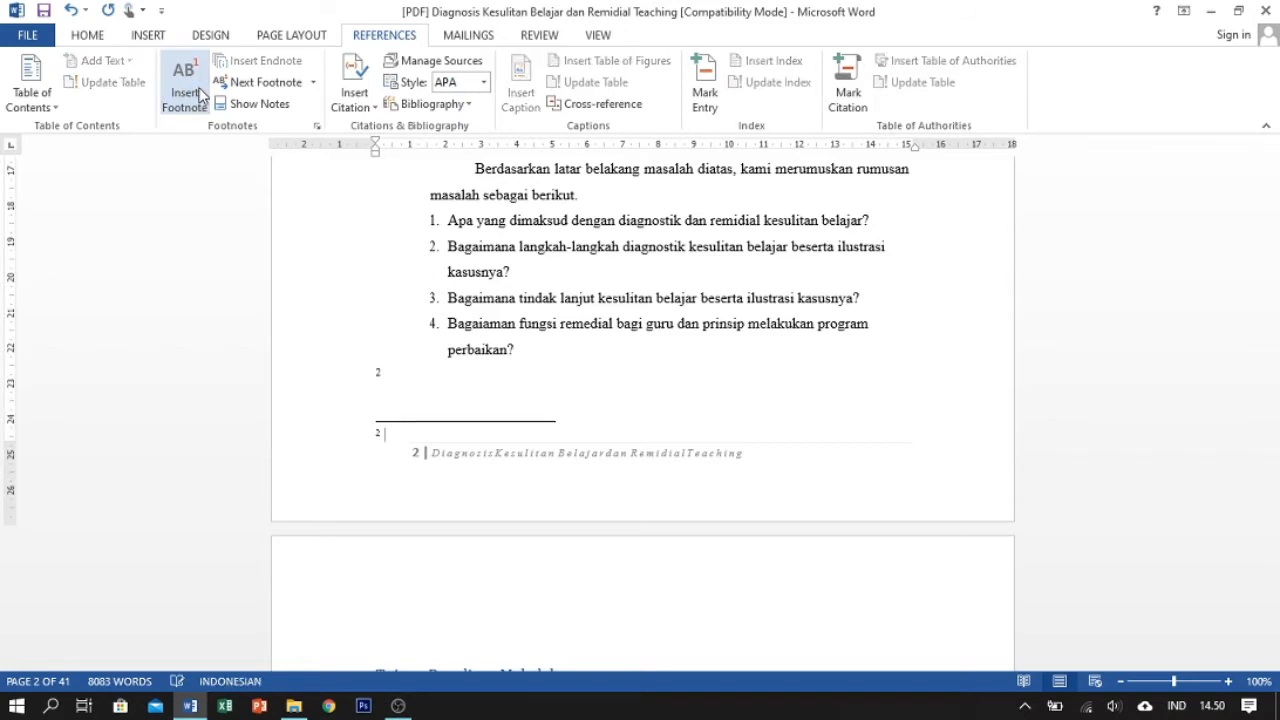
type("fututt")
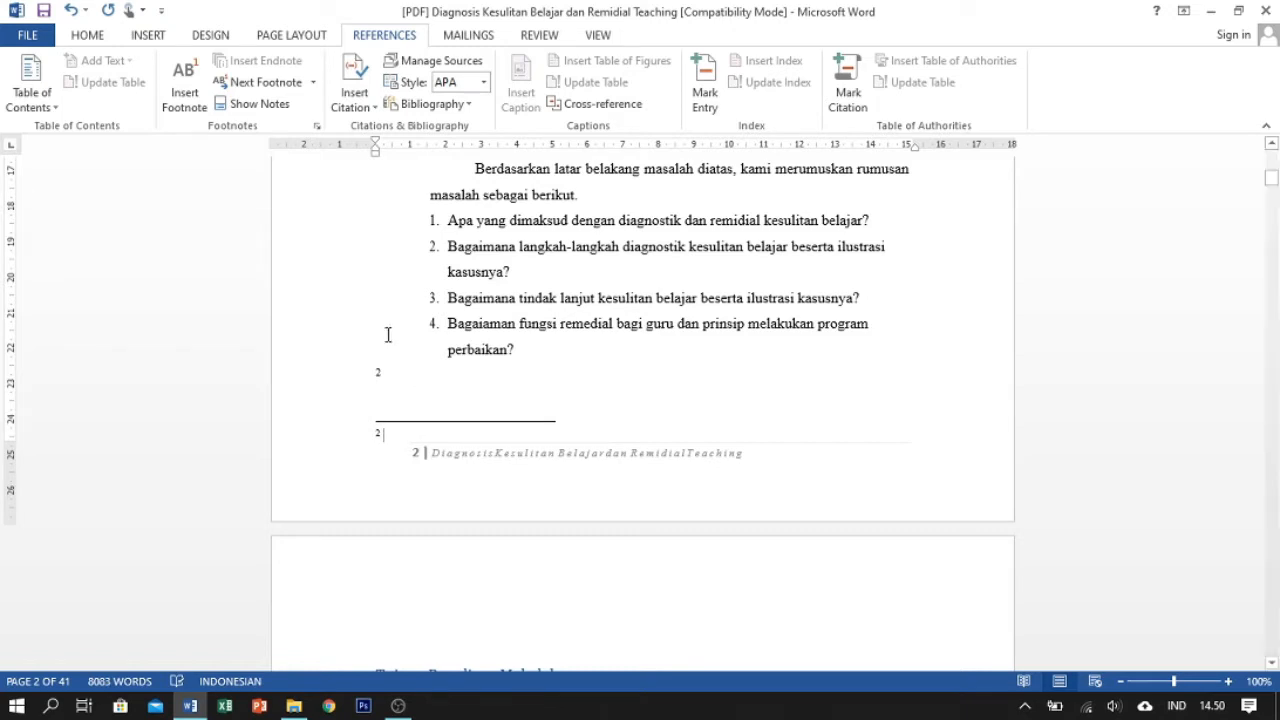
Go to the next footnote and place the cursor back in the note on page 2
left_click(306, 84)
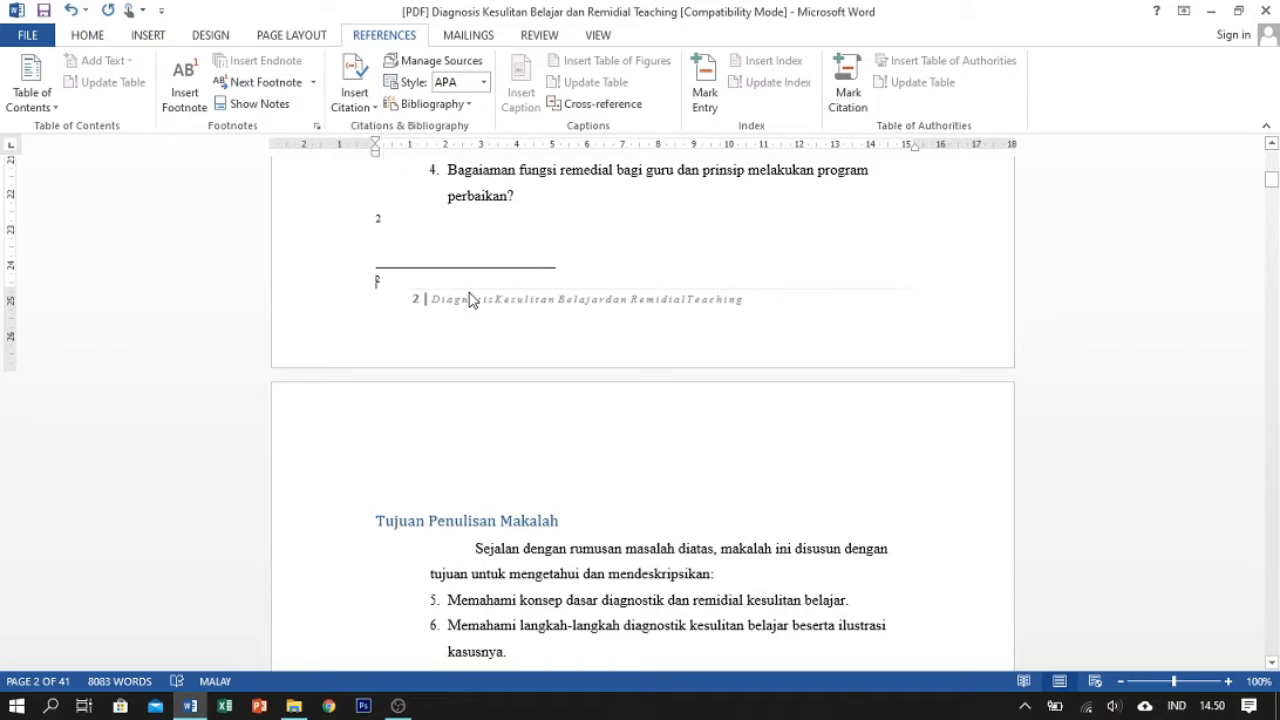
scroll(470, 296, "up", 3)
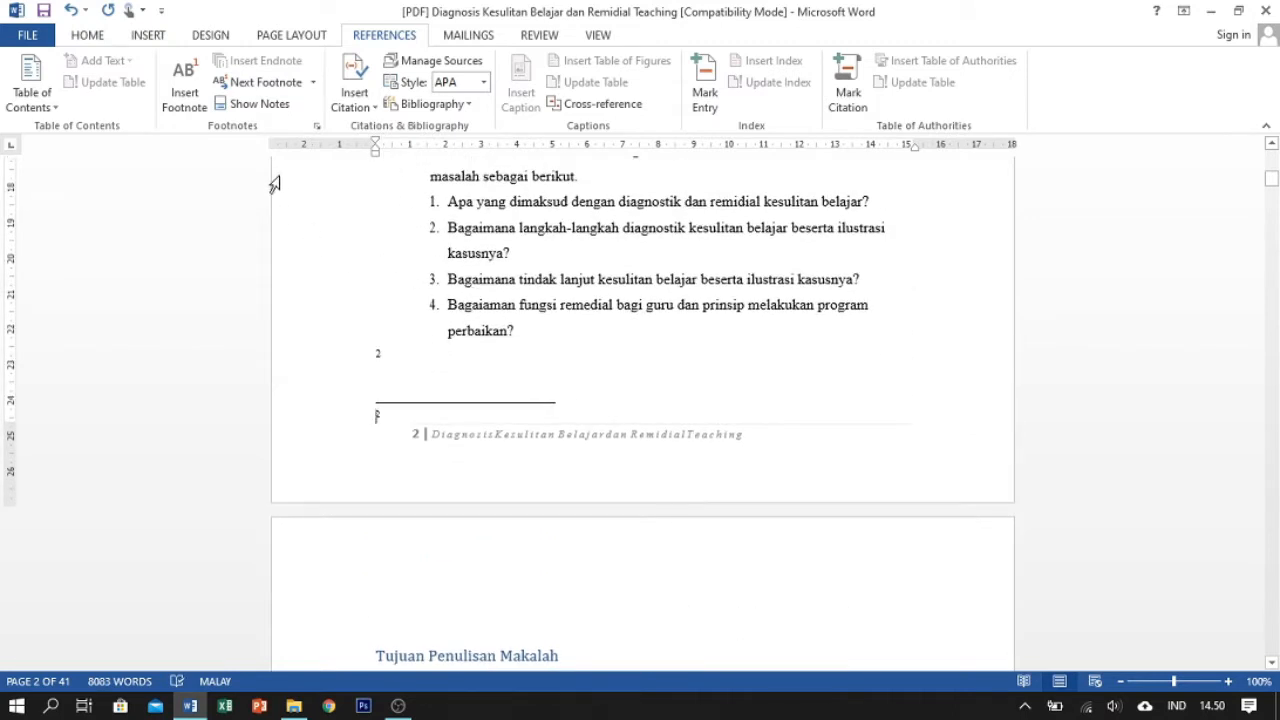
left_click(452, 368)
left_click(437, 420)
scroll(437, 420, "up", 3)
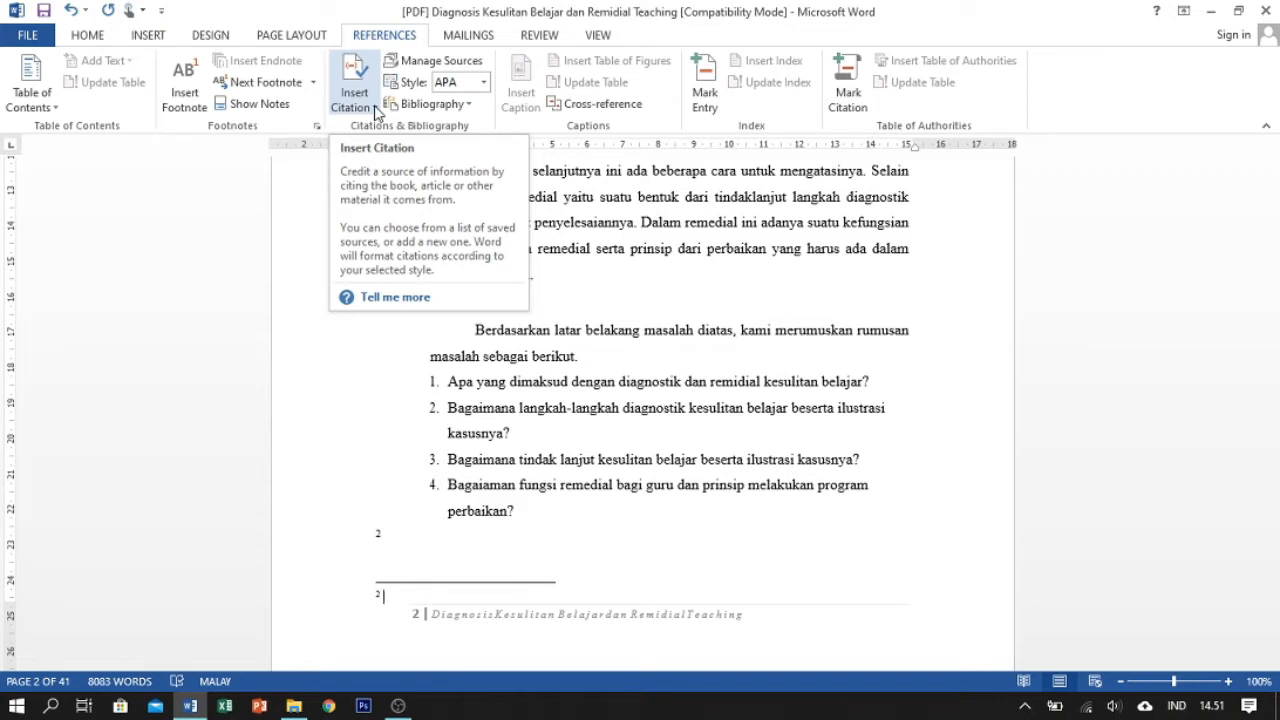
Start a new citation source inside the word "berkemampuan" that ends the paragraph before "Untuk dapat mengetahui" on page 2
left_click(518, 322)
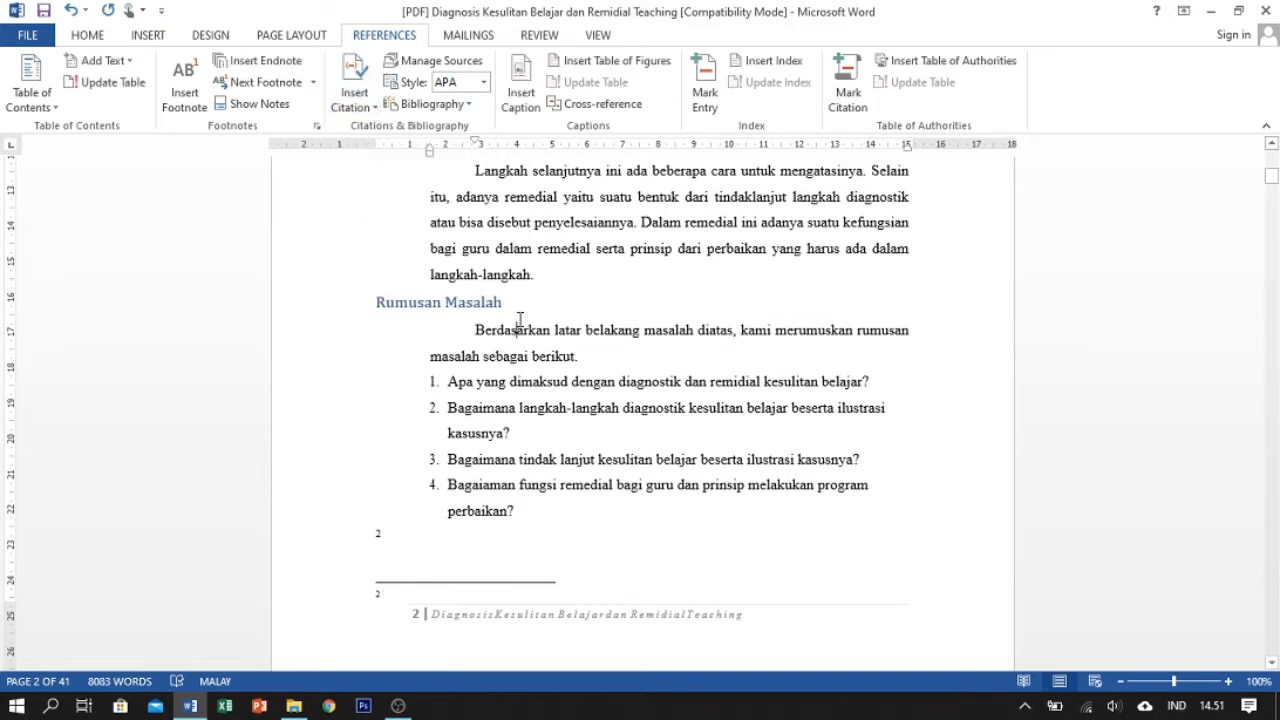
scroll(630, 215, "up", 3)
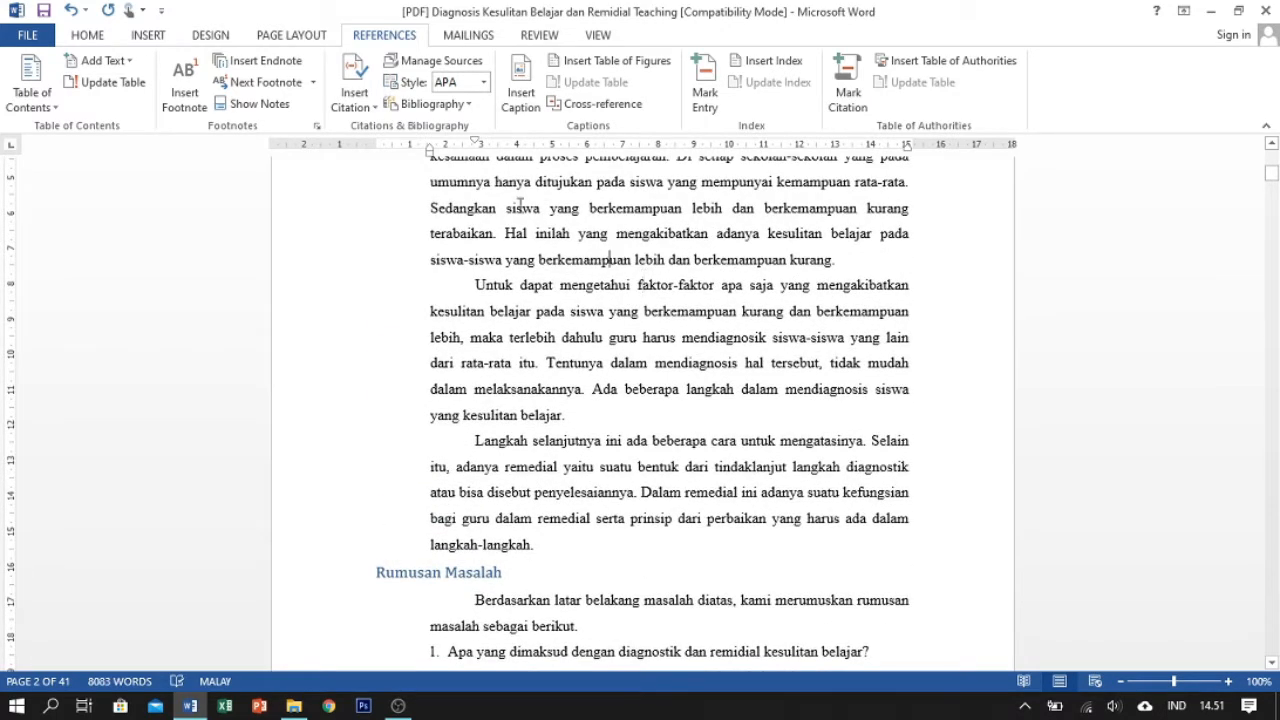
left_click(345, 104)
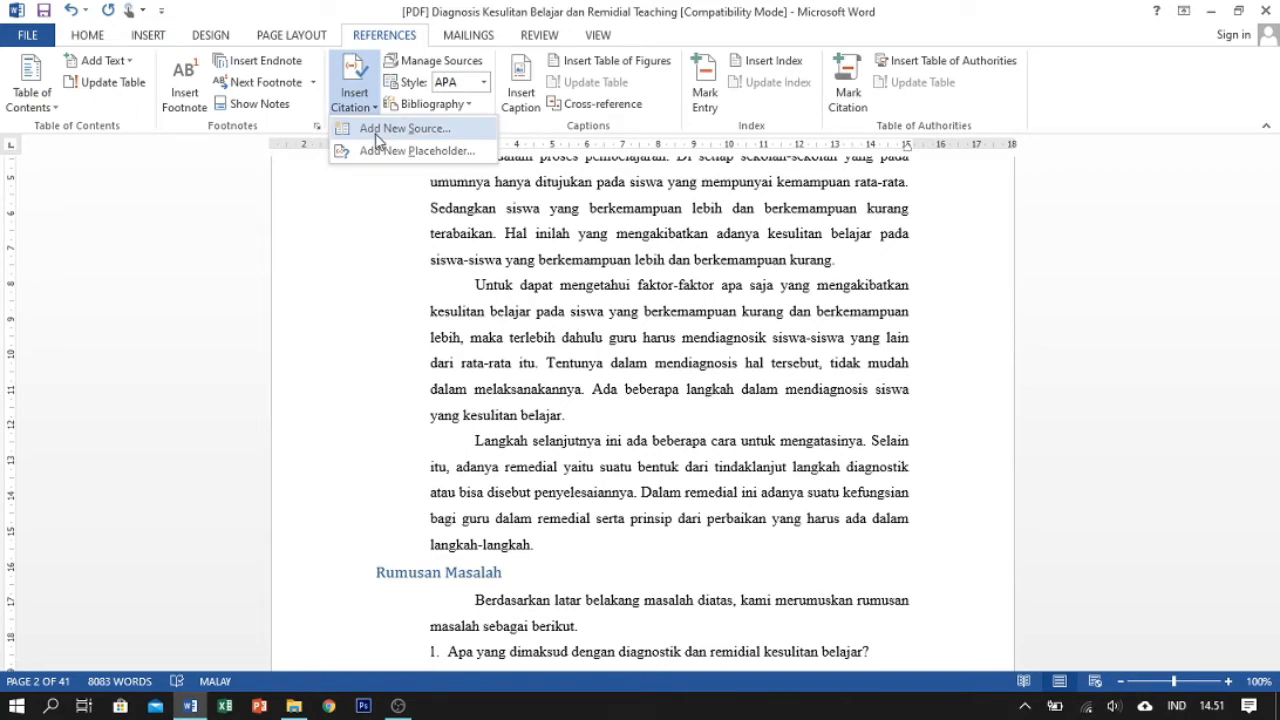
left_click(377, 138)
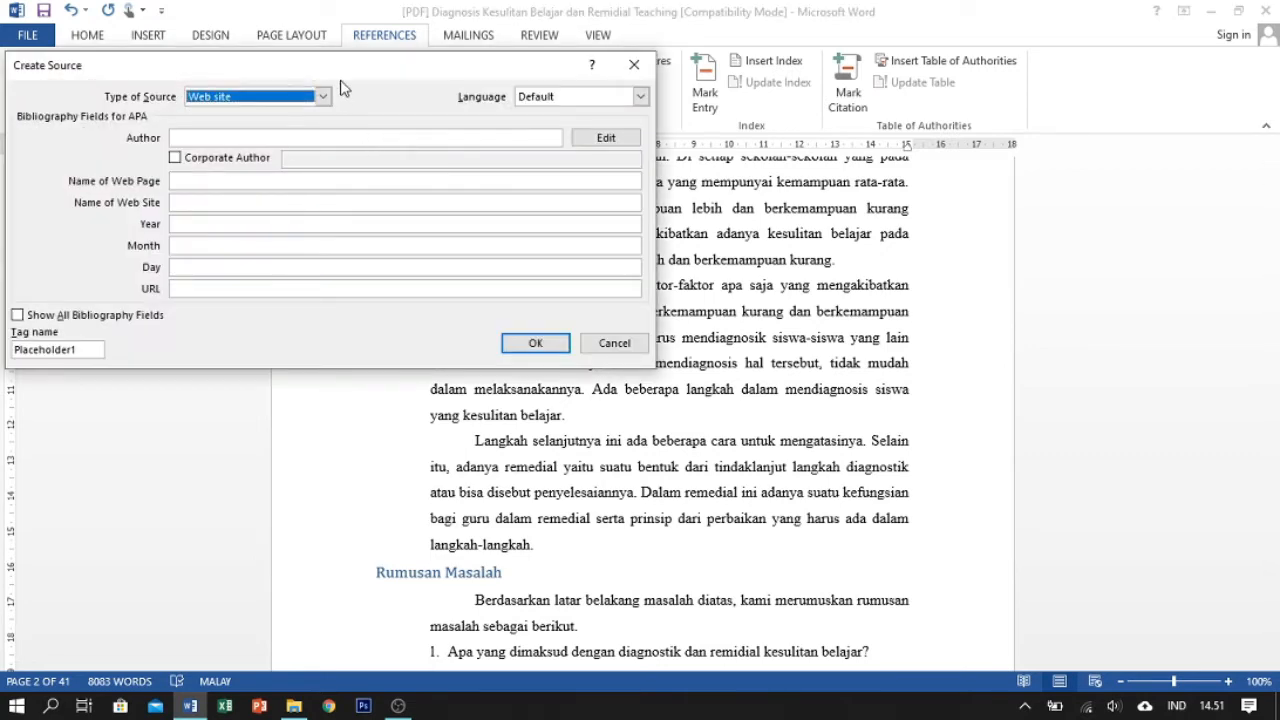
left_click_drag(340, 78, 465, 87)
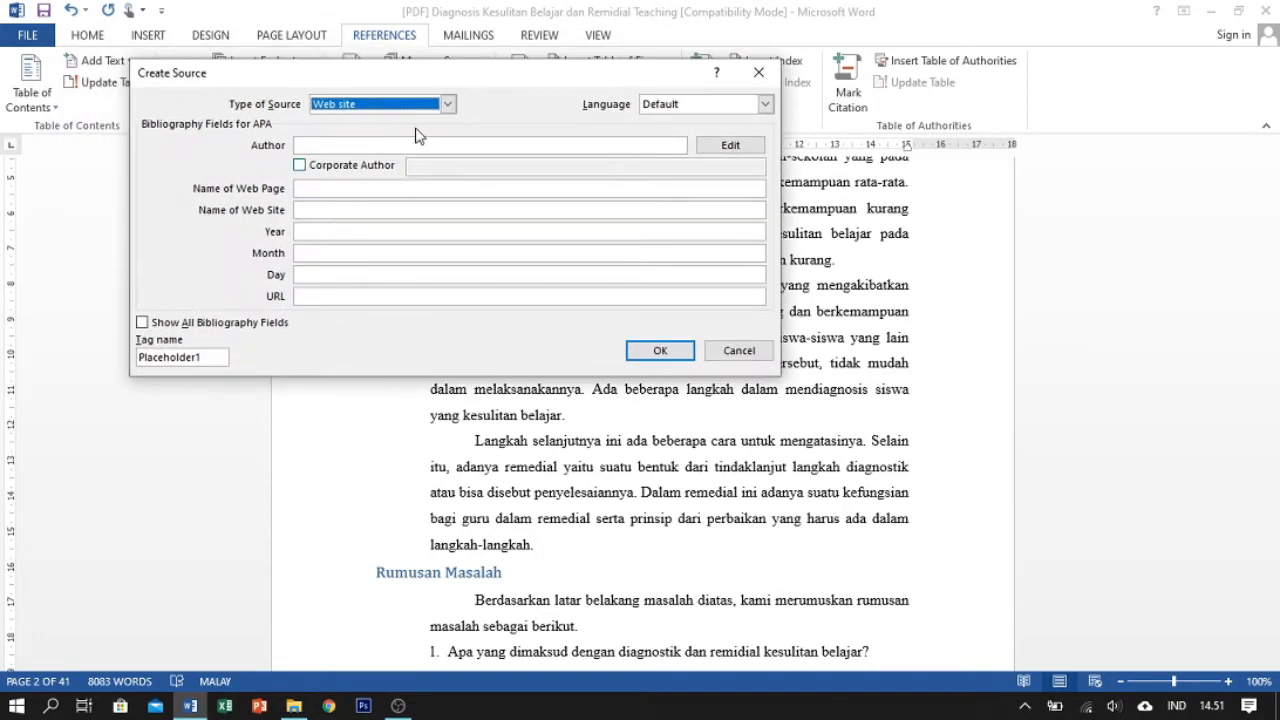
Try the Book, Journal Article and Article in a Periodical types for the new source, and browse the remaining source types
left_click(447, 104)
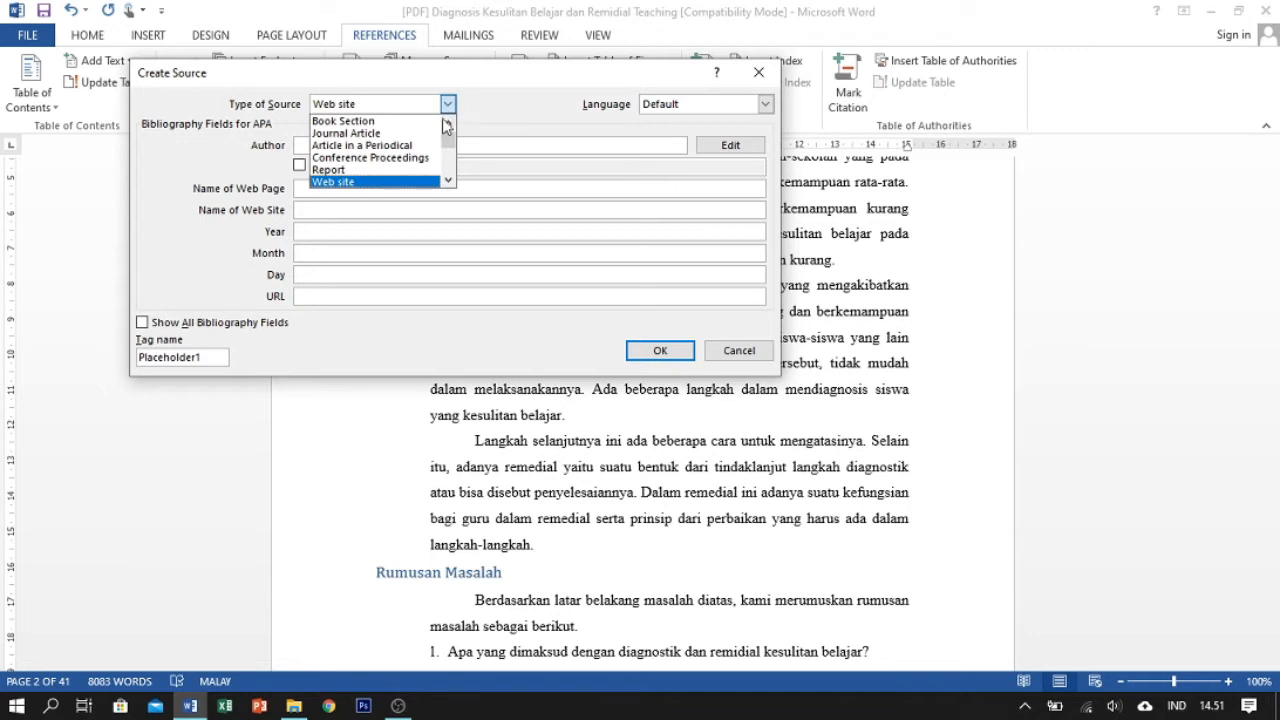
left_click_drag(449, 150, 457, 120)
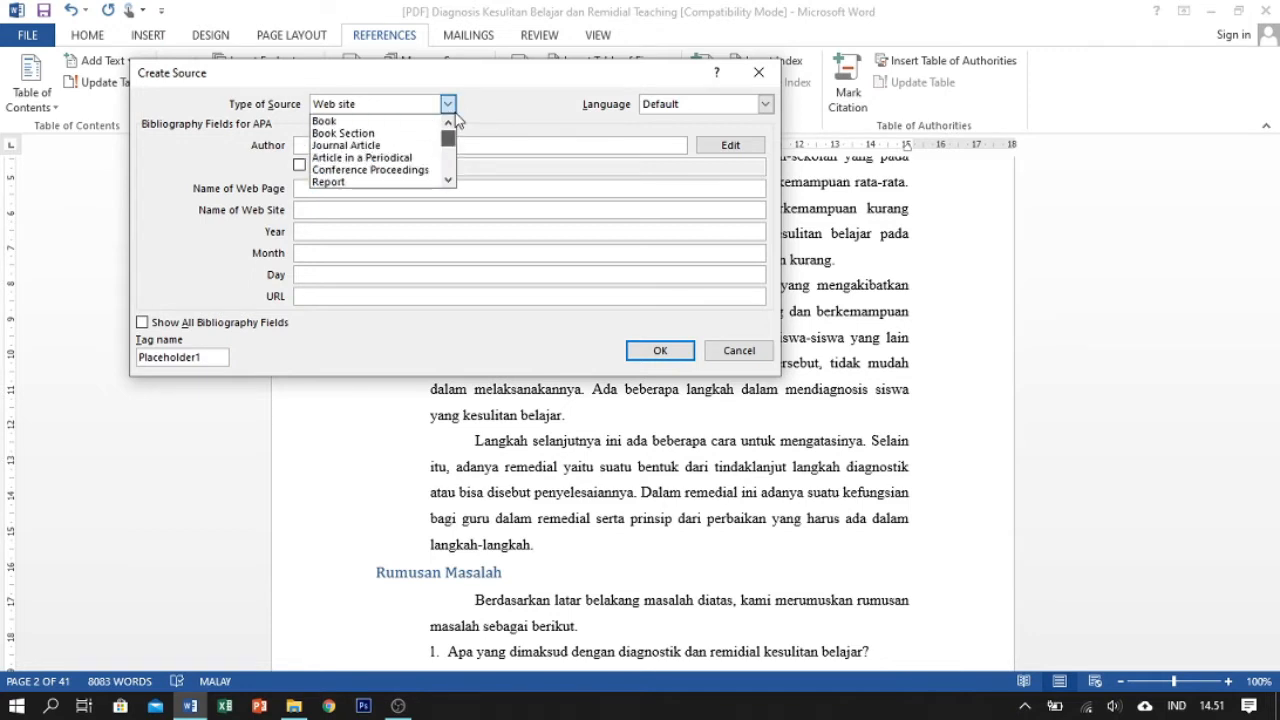
left_click(344, 122)
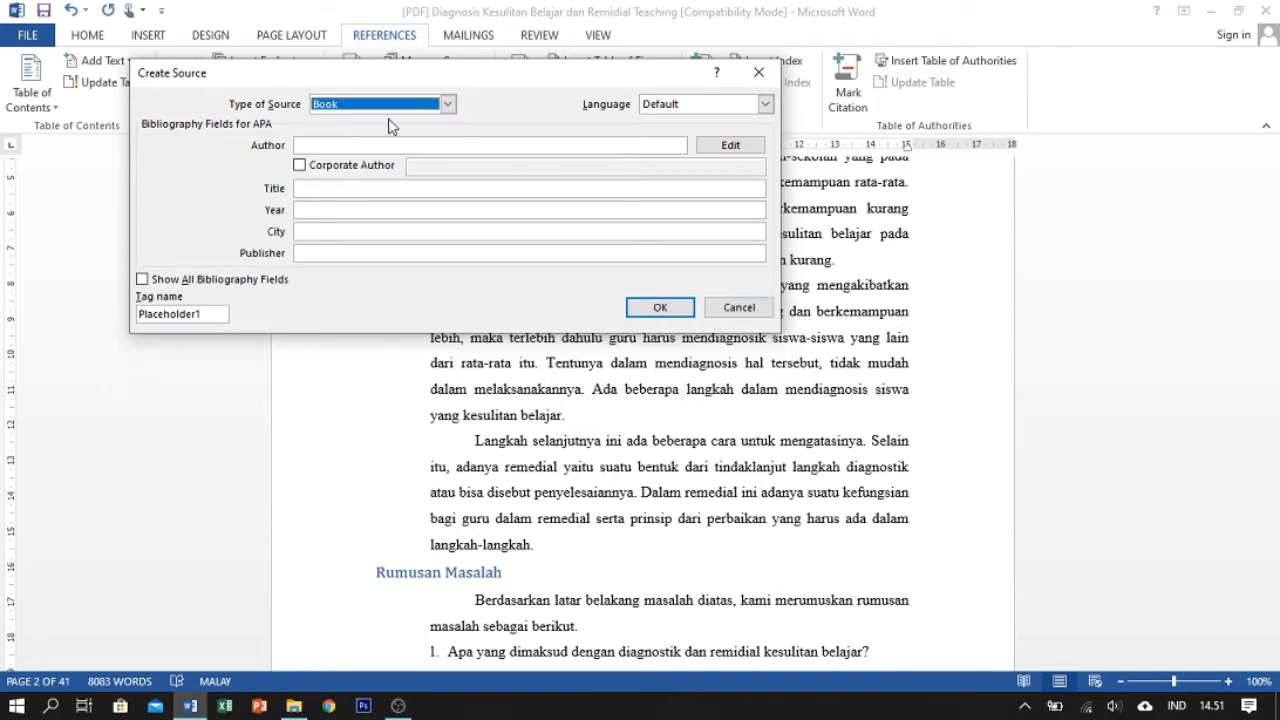
left_click(442, 105)
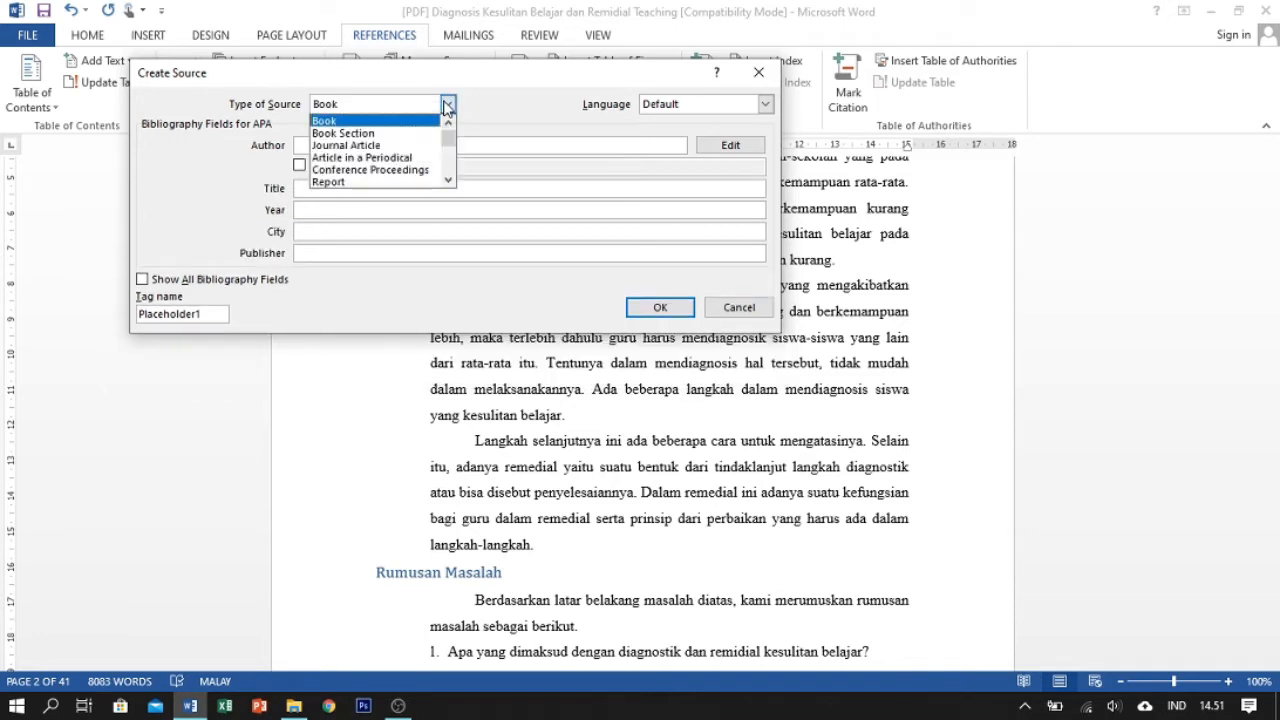
left_click(392, 146)
left_click(447, 104)
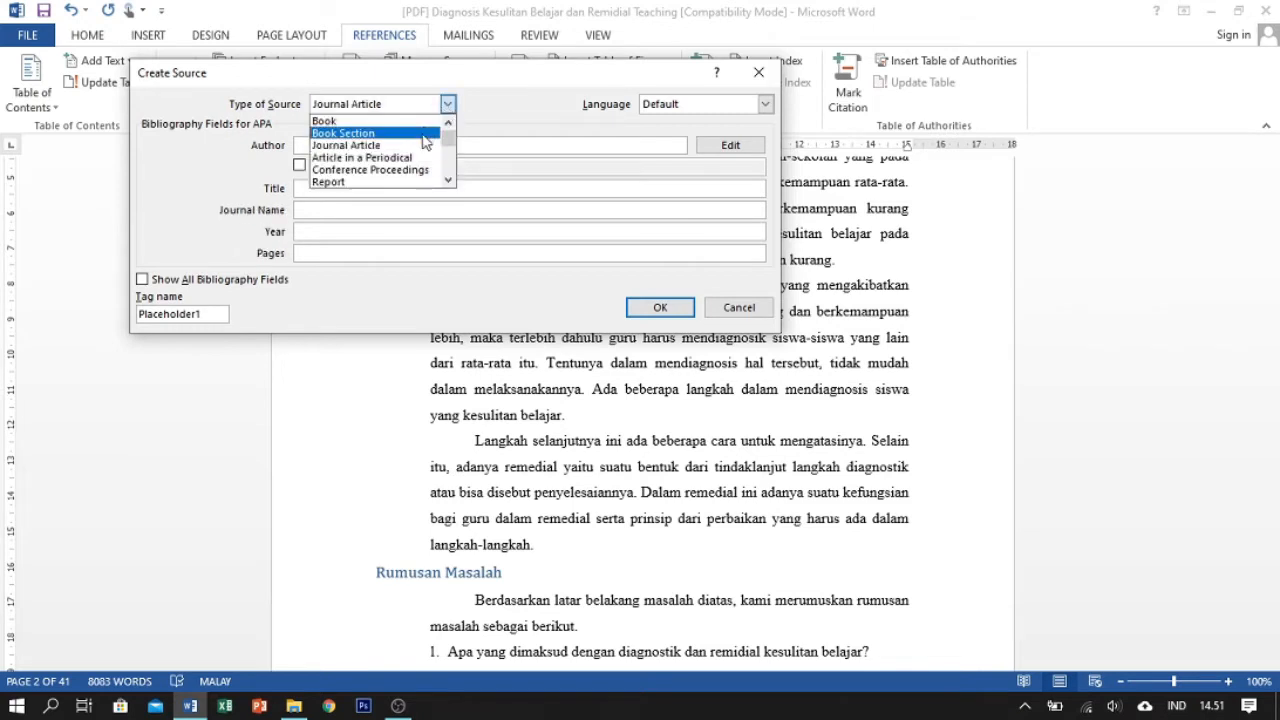
left_click(414, 158)
left_click(447, 104)
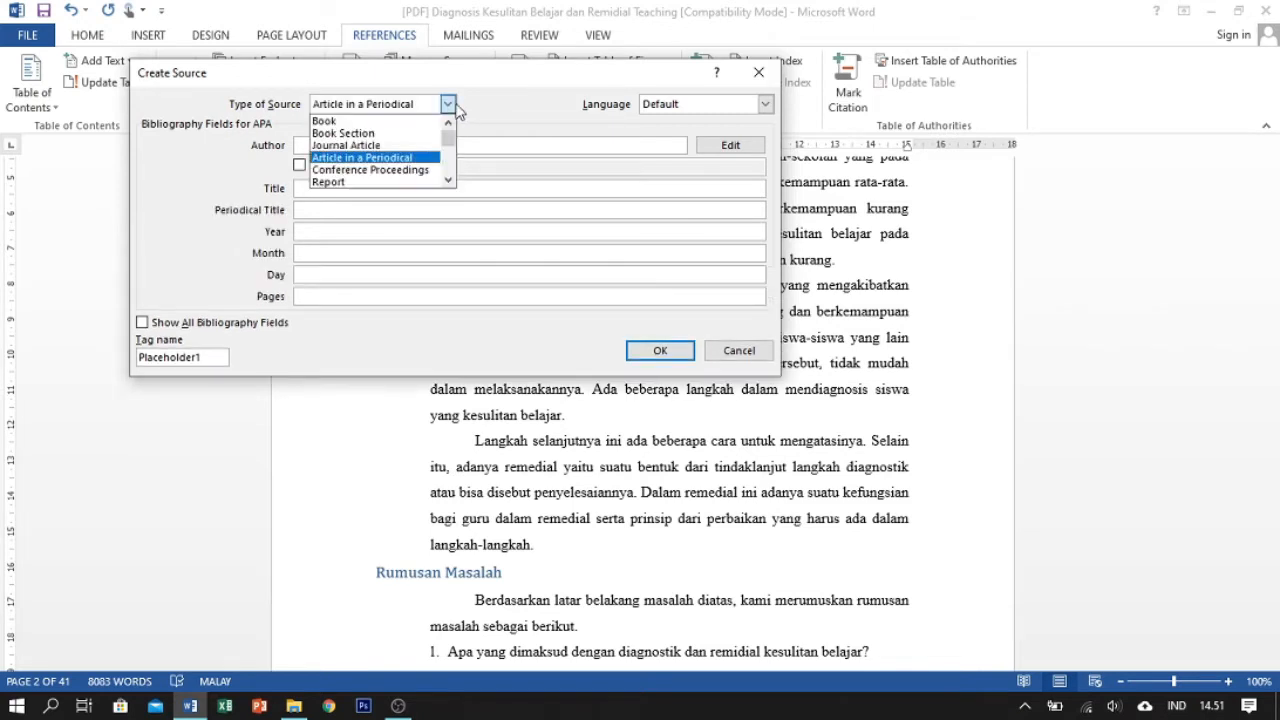
scroll(414, 163, "down", 1)
scroll(414, 165, "down", 1)
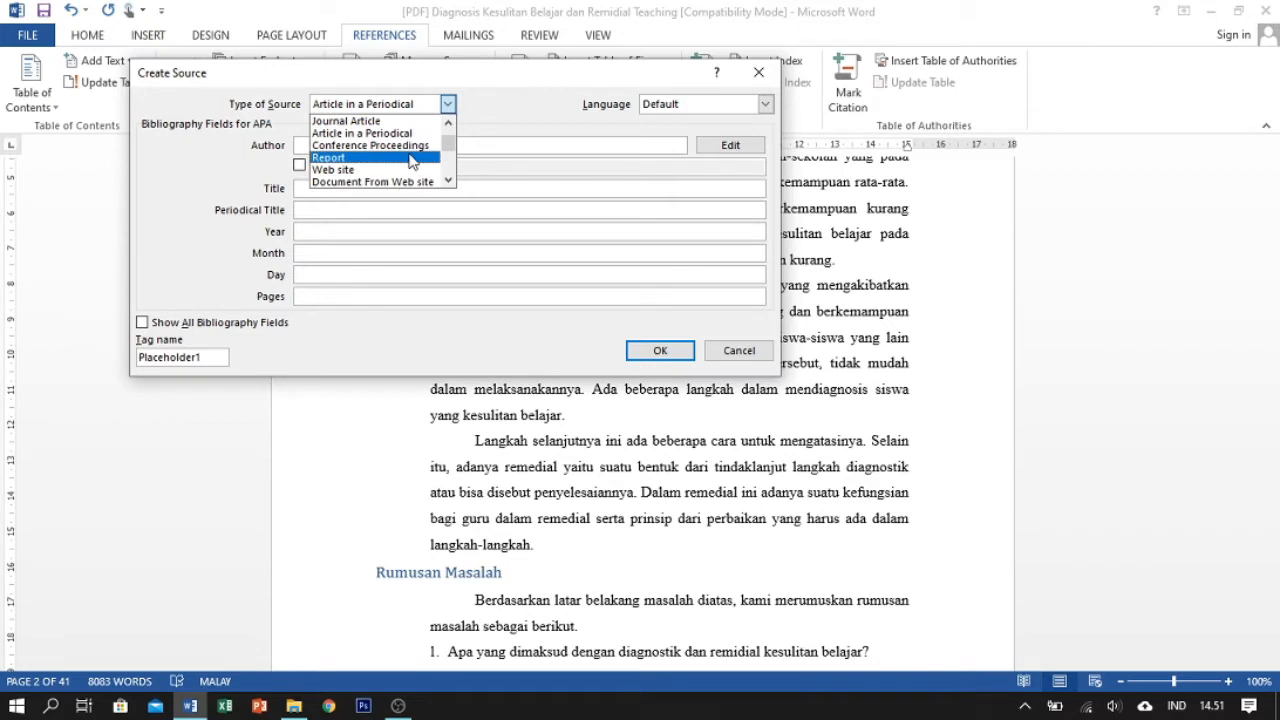
scroll(401, 174, "down", 1)
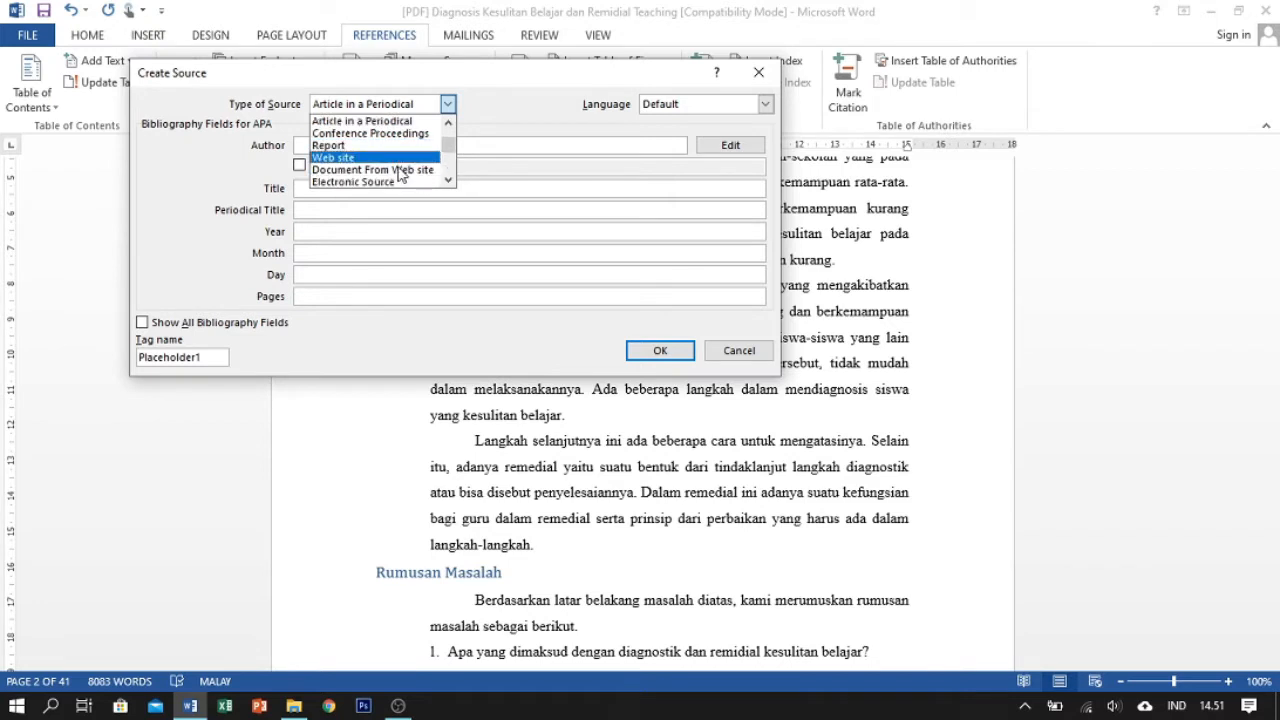
scroll(400, 176, "down", 5)
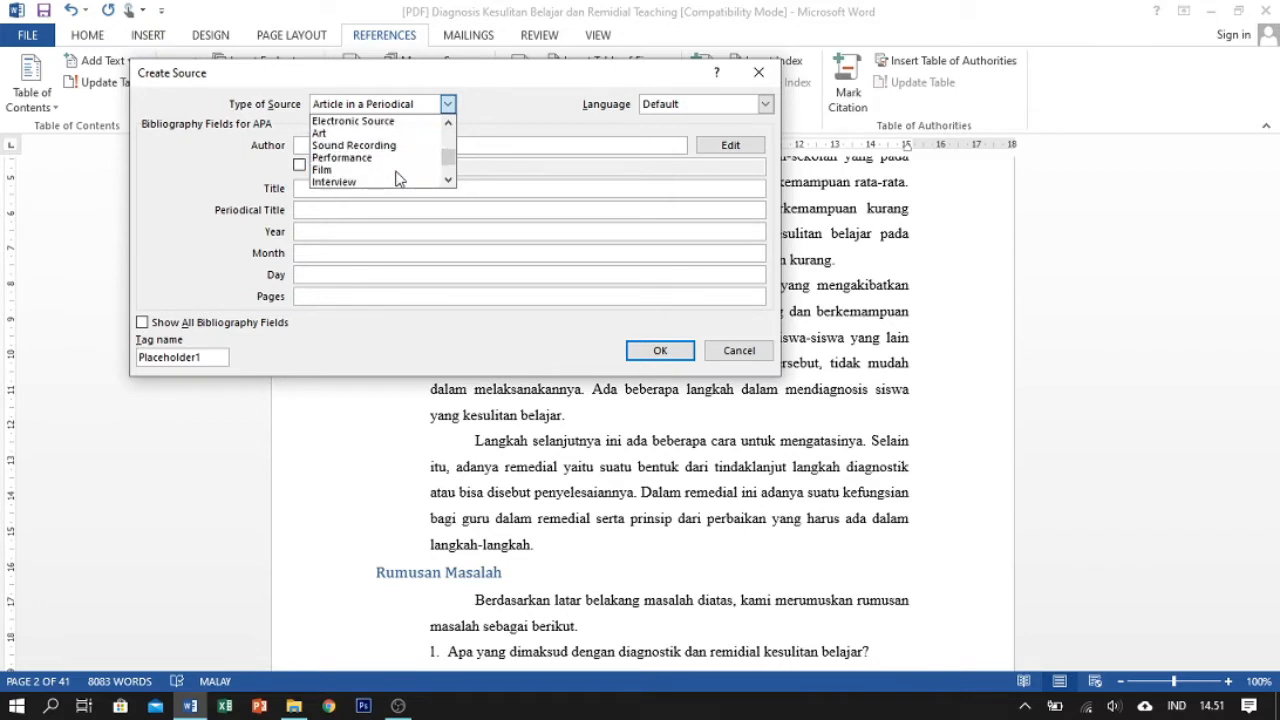
scroll(398, 176, "up", 8)
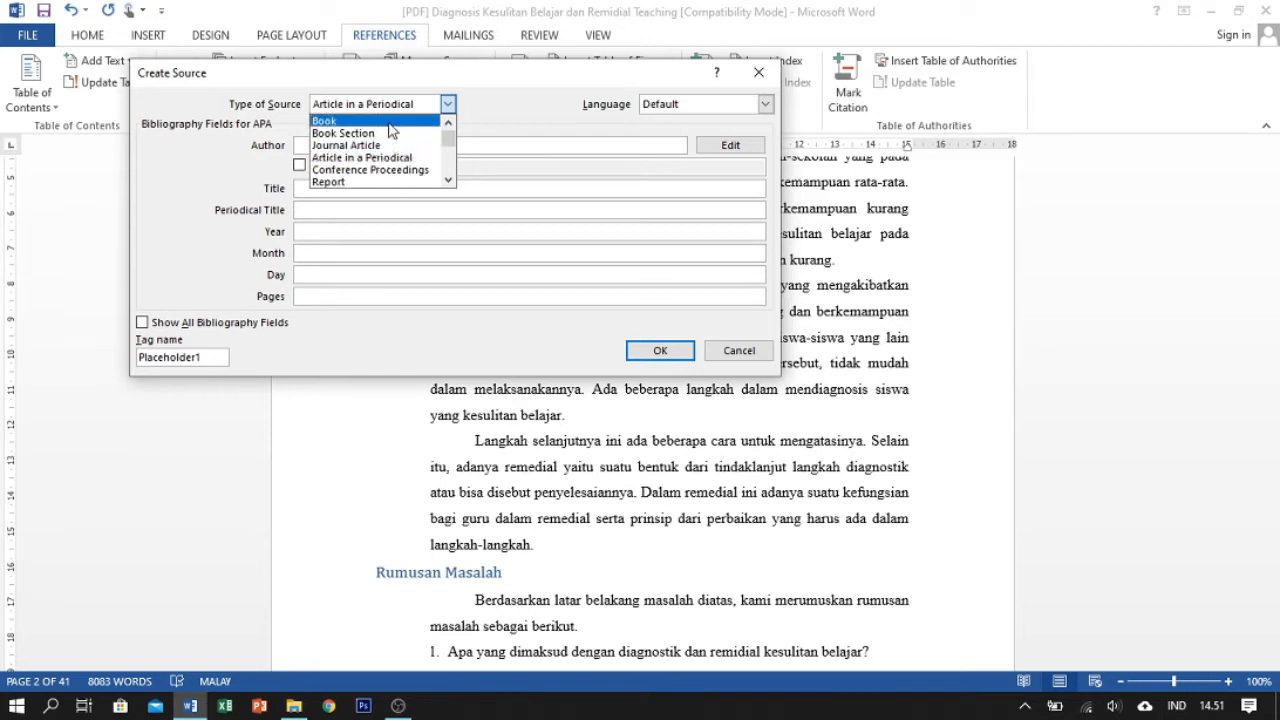
Set the source type to Journal Article and insert its citation with all bibliography fields blank and the default tag Placeholder1
left_click(390, 144)
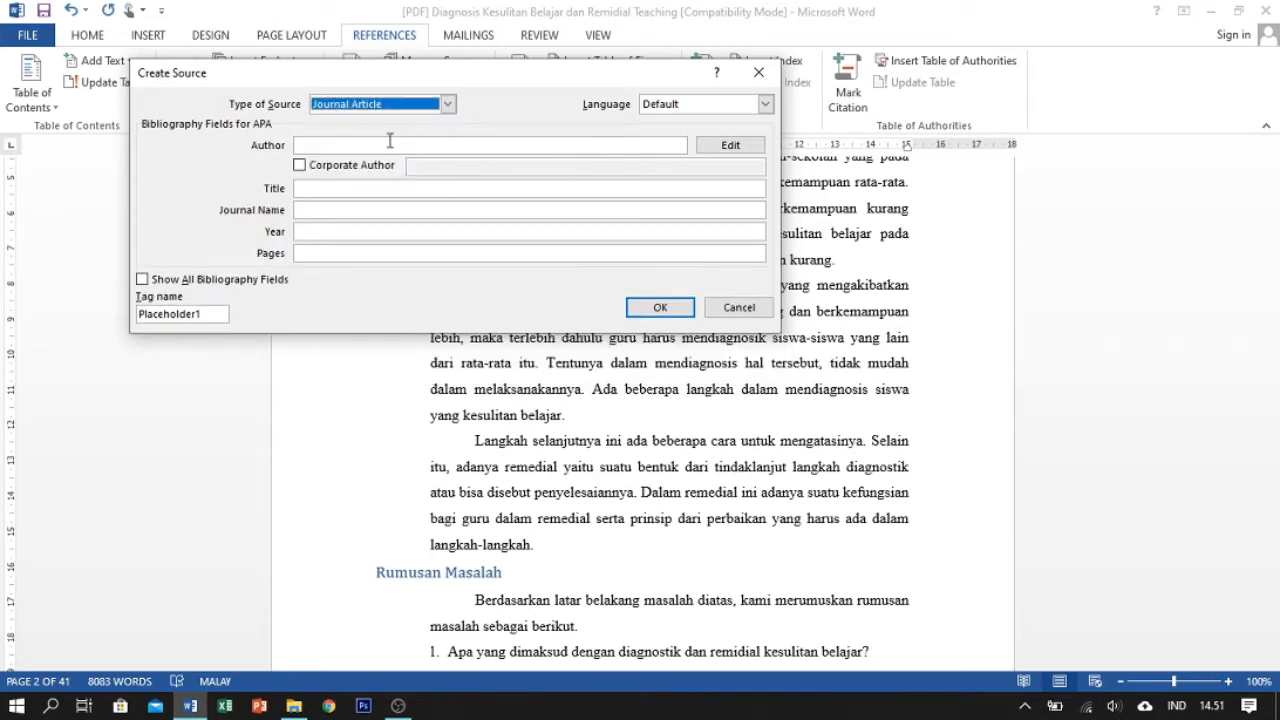
left_click(336, 146)
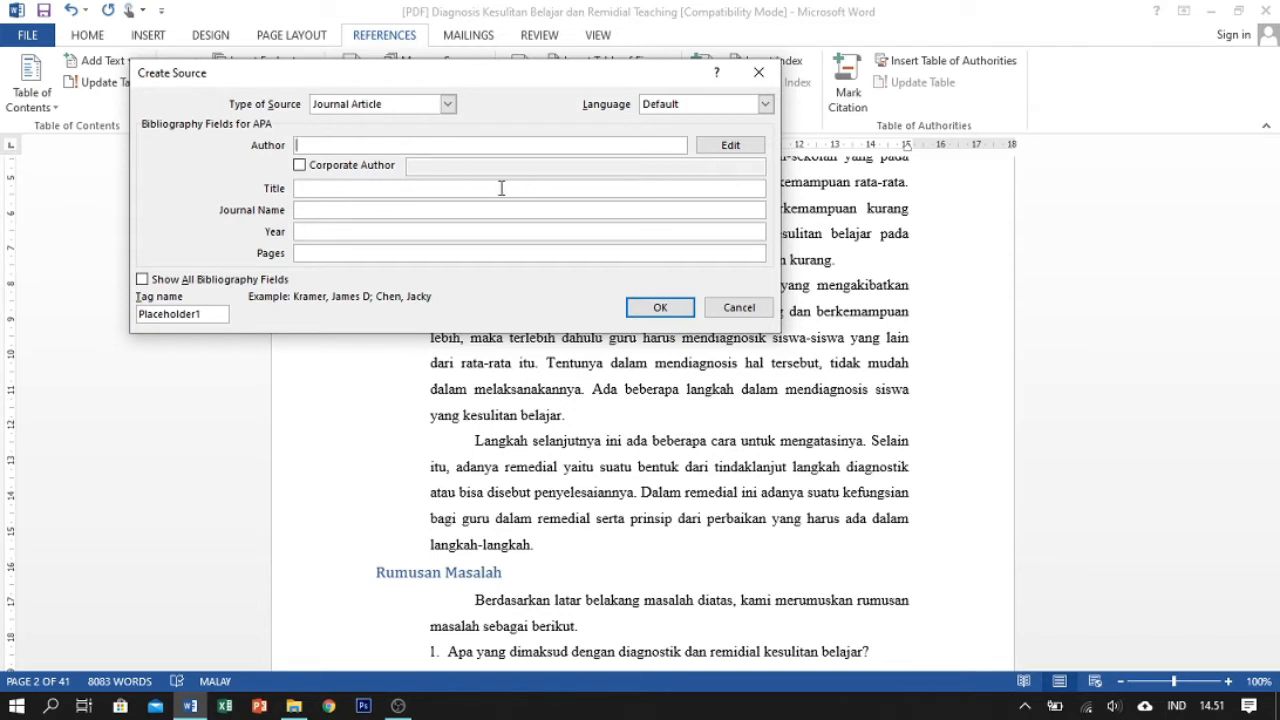
left_click(302, 232)
left_click(314, 254)
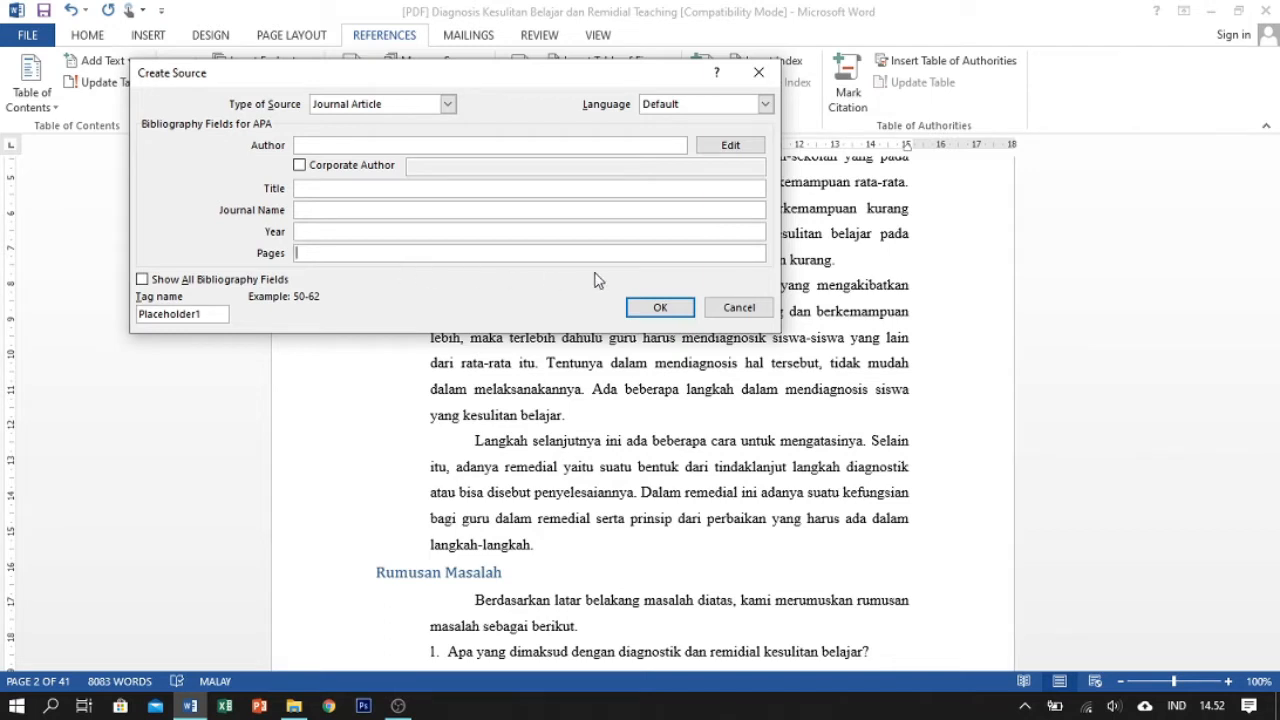
left_click(658, 307)
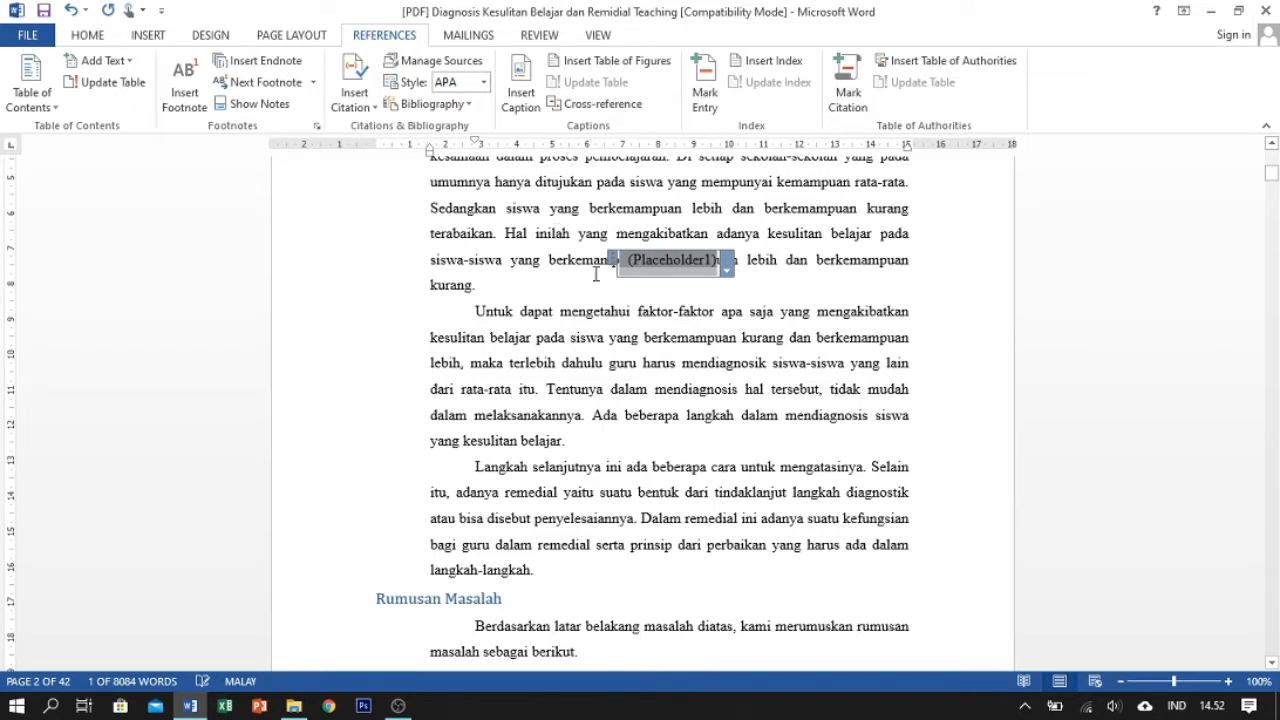
left_click(558, 232)
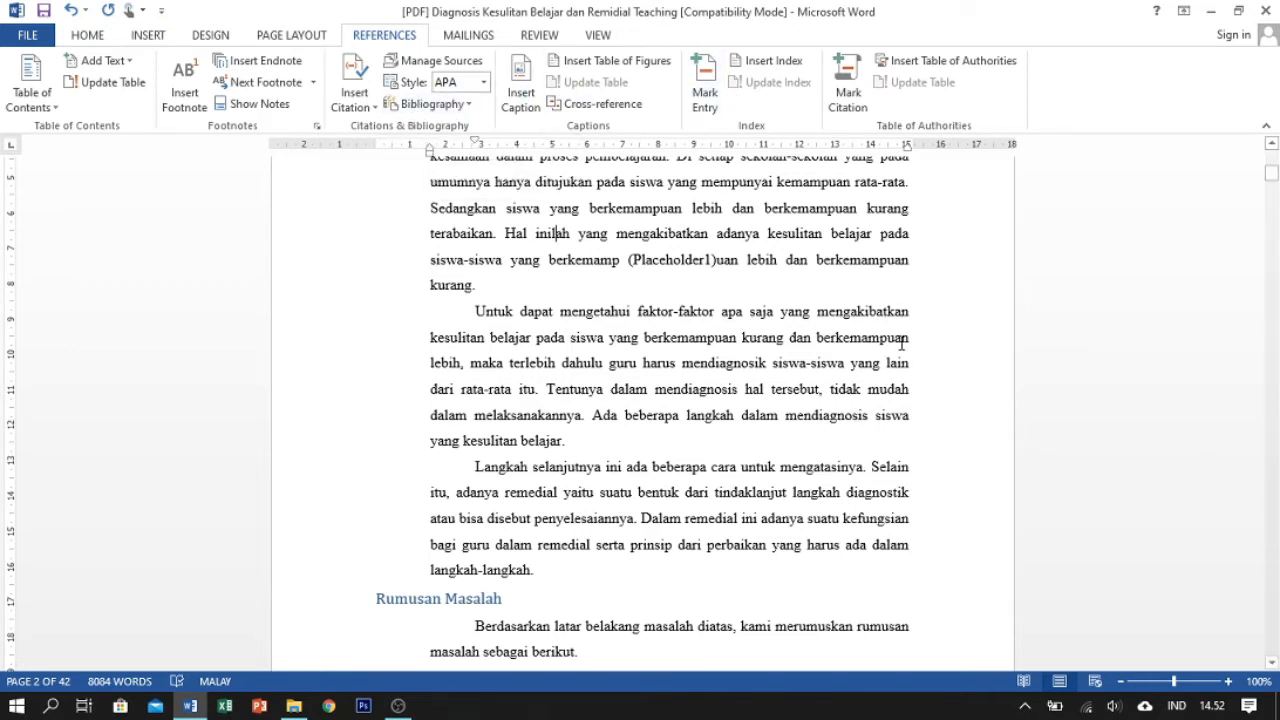
Examine the master list of saved sources and the current document's source list, leaving both unmodified
left_click(445, 70)
scroll(465, 295, "down", 10)
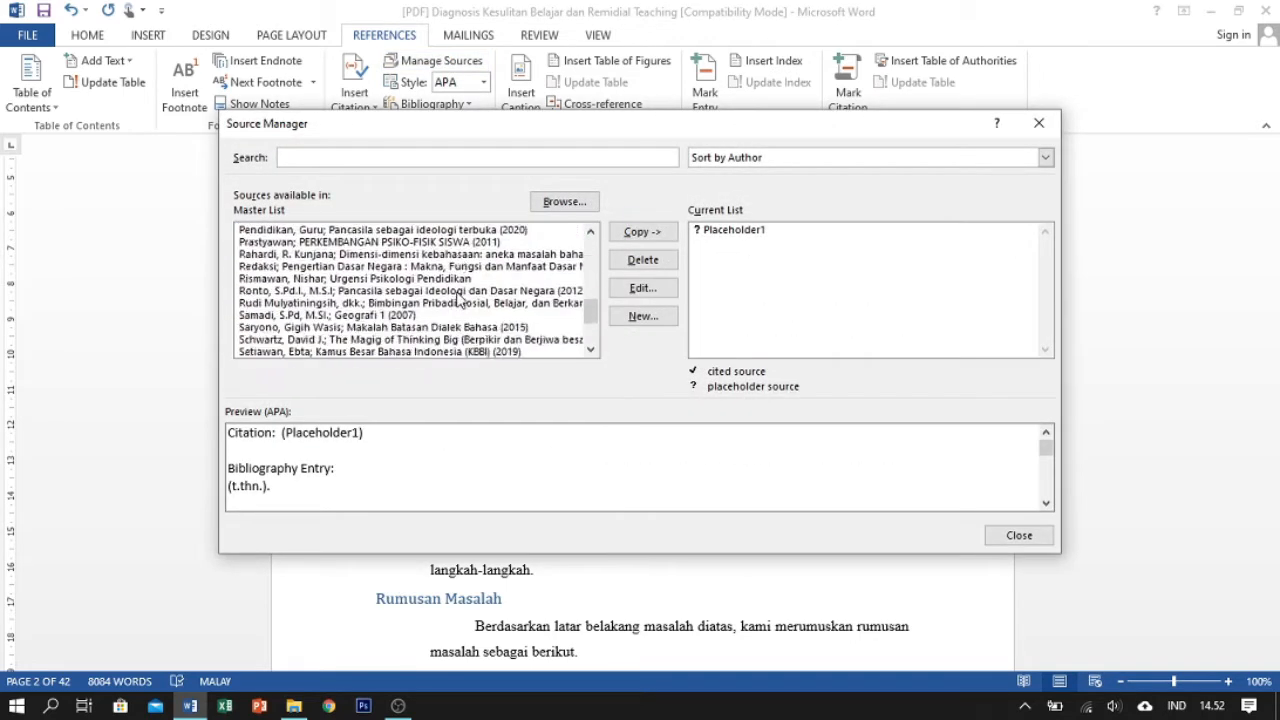
scroll(459, 300, "down", 3)
scroll(459, 297, "up", 13)
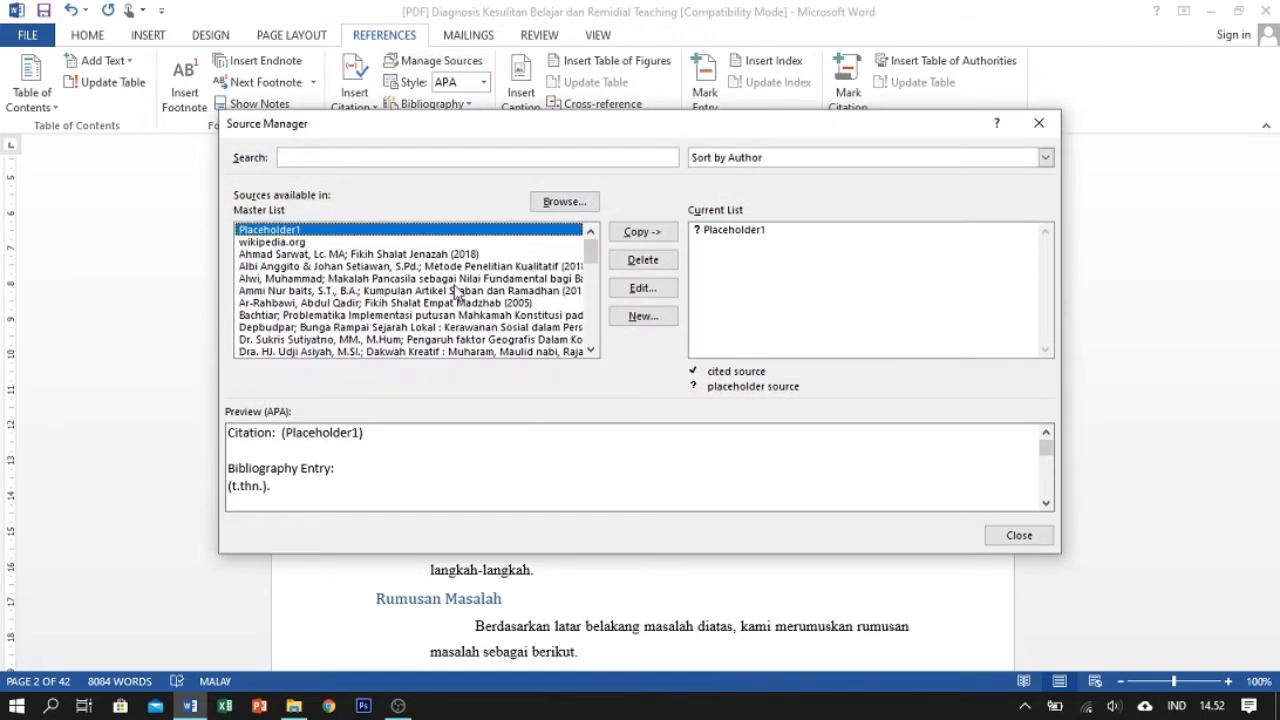
scroll(460, 277, "down", 13)
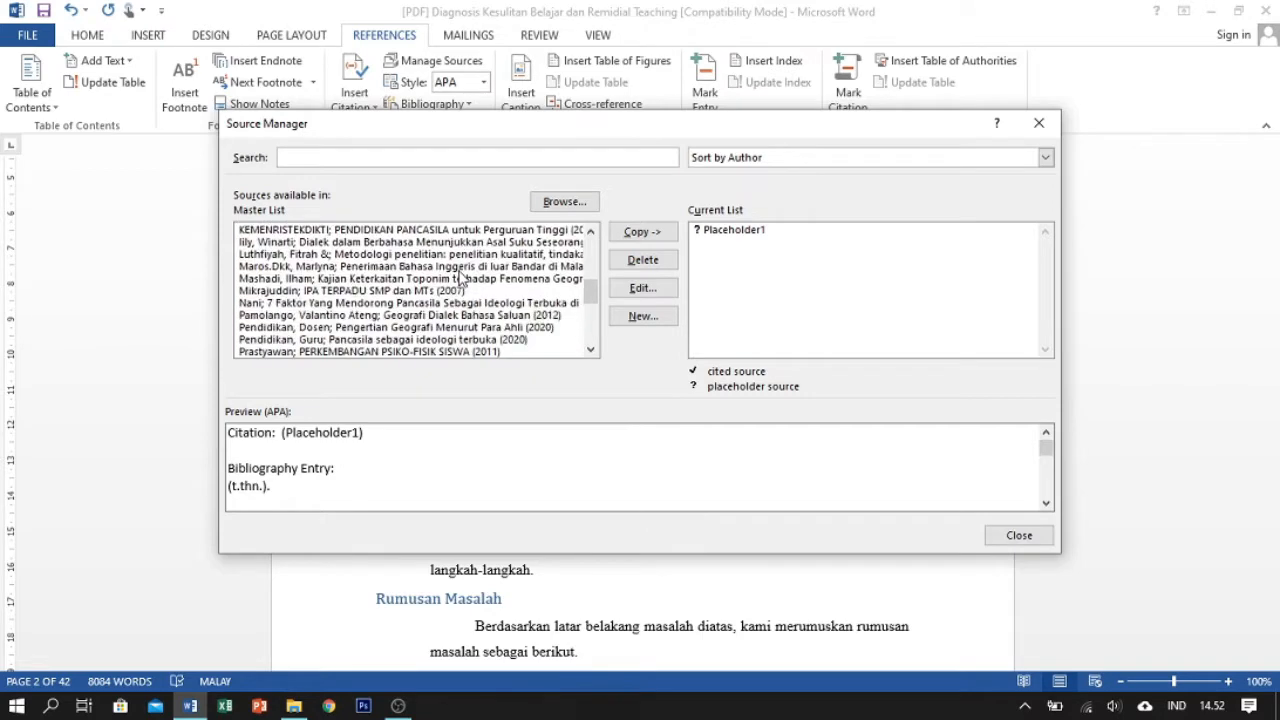
scroll(462, 285, "up", 13)
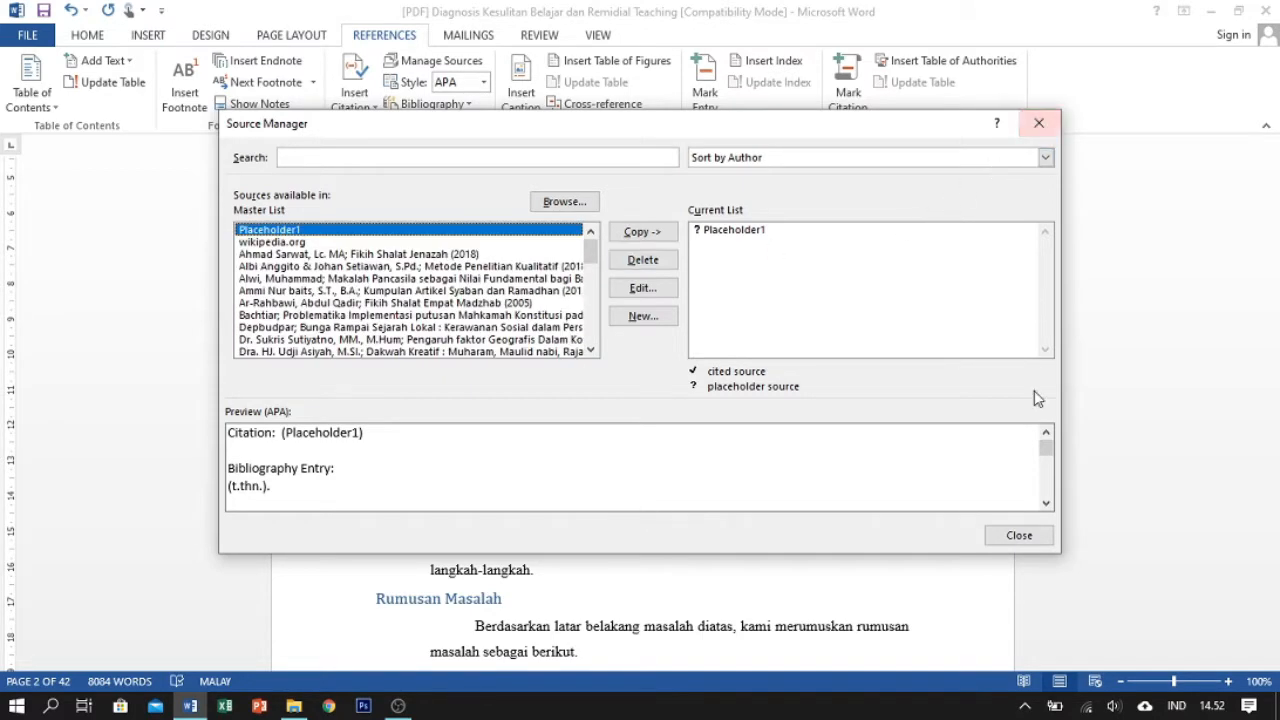
left_click(1017, 535)
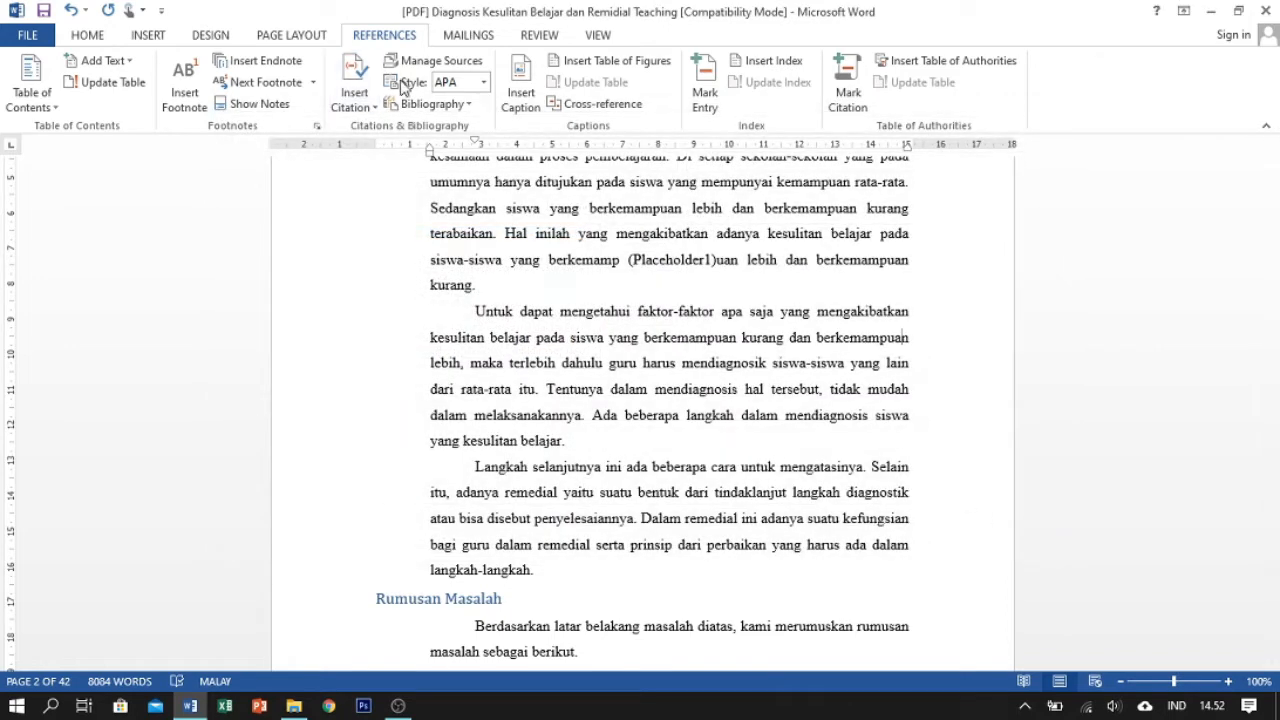
Review the available citation styles, the built-in bibliography layouts and the caption options without applying any of them
left_click(484, 83)
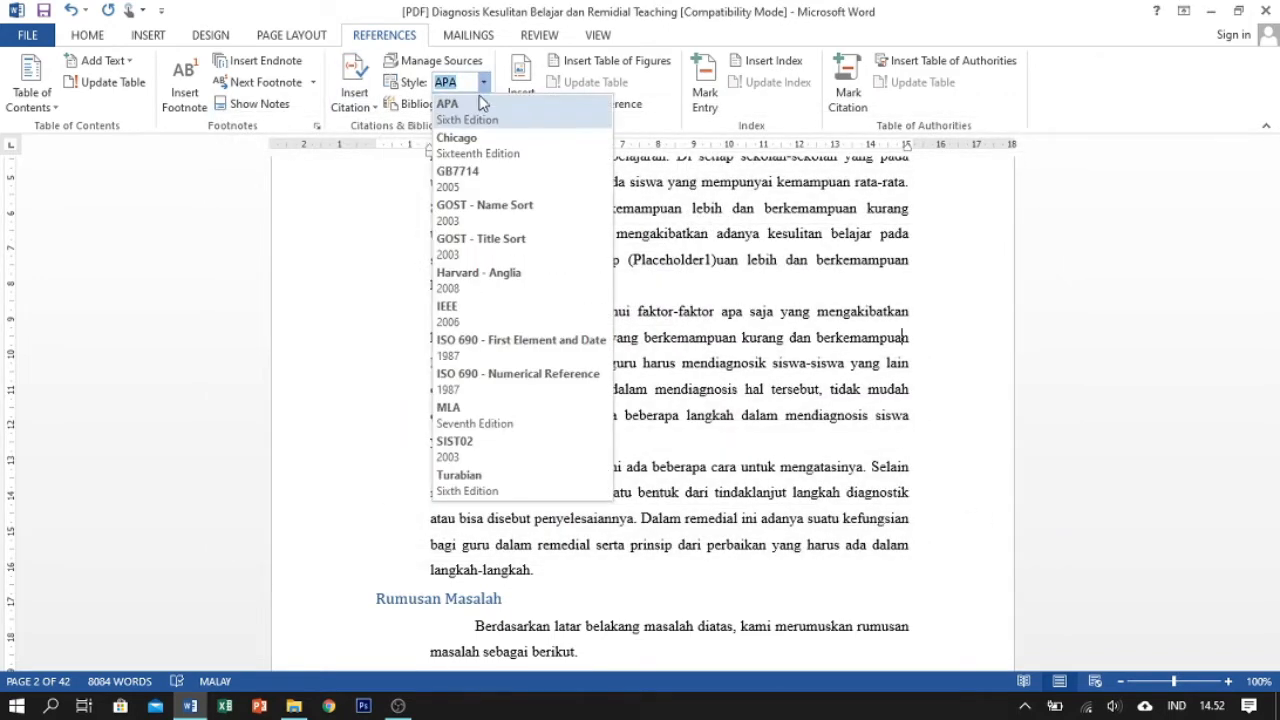
left_click(430, 112)
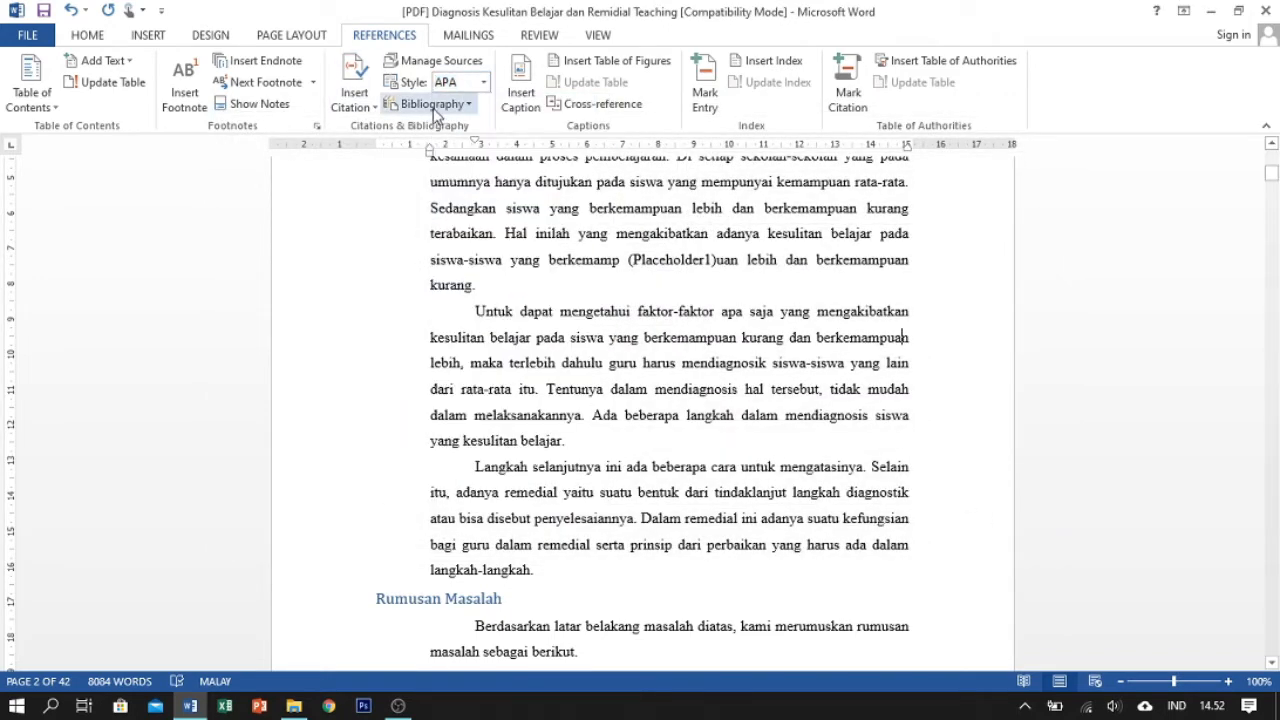
left_click(434, 107)
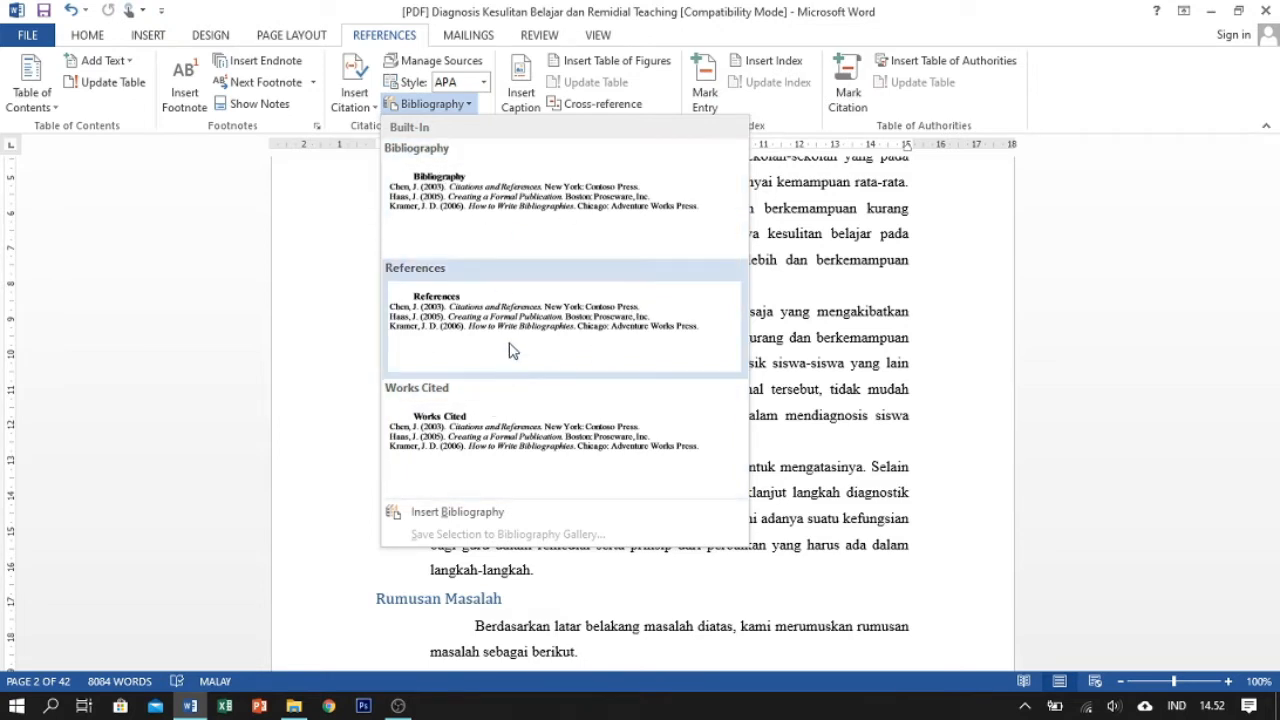
left_click(980, 298)
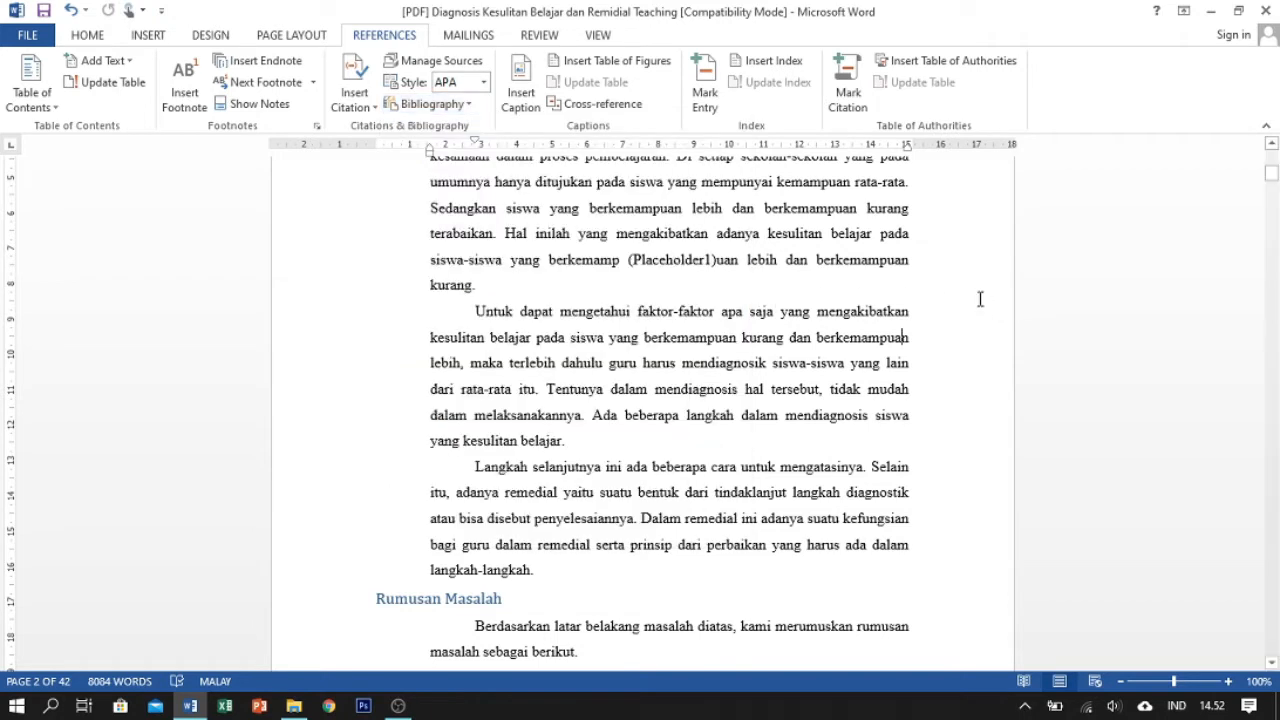
left_click(541, 102)
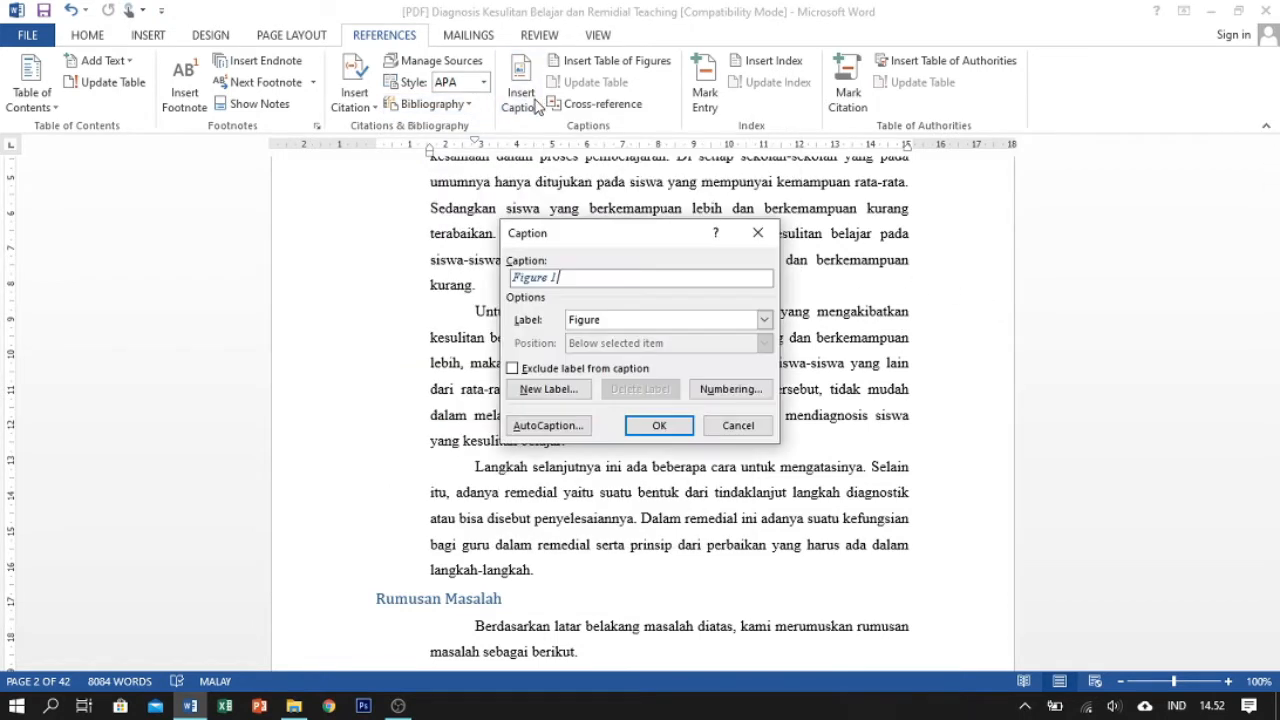
left_click(774, 234)
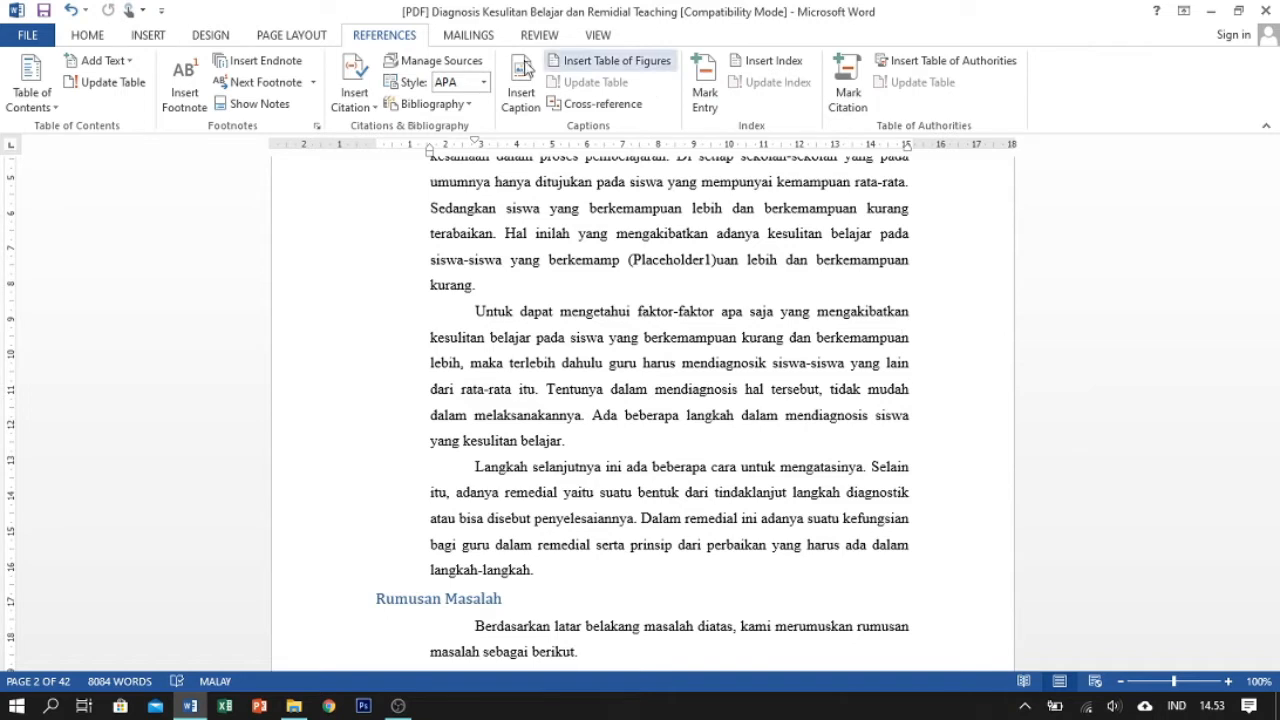
Look over the mailing and review commands, and open the envelope settings with the delivery and return address fields
left_click(468, 38)
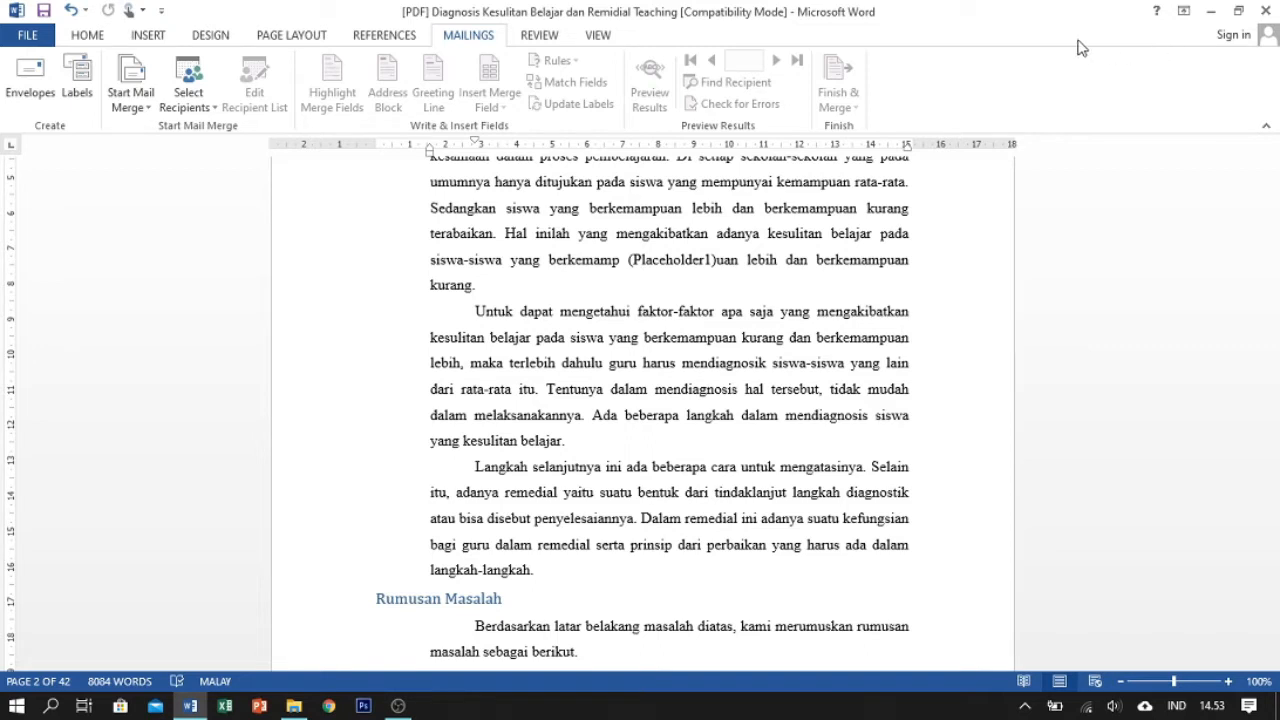
left_click(533, 38)
left_click(602, 40)
left_click(538, 41)
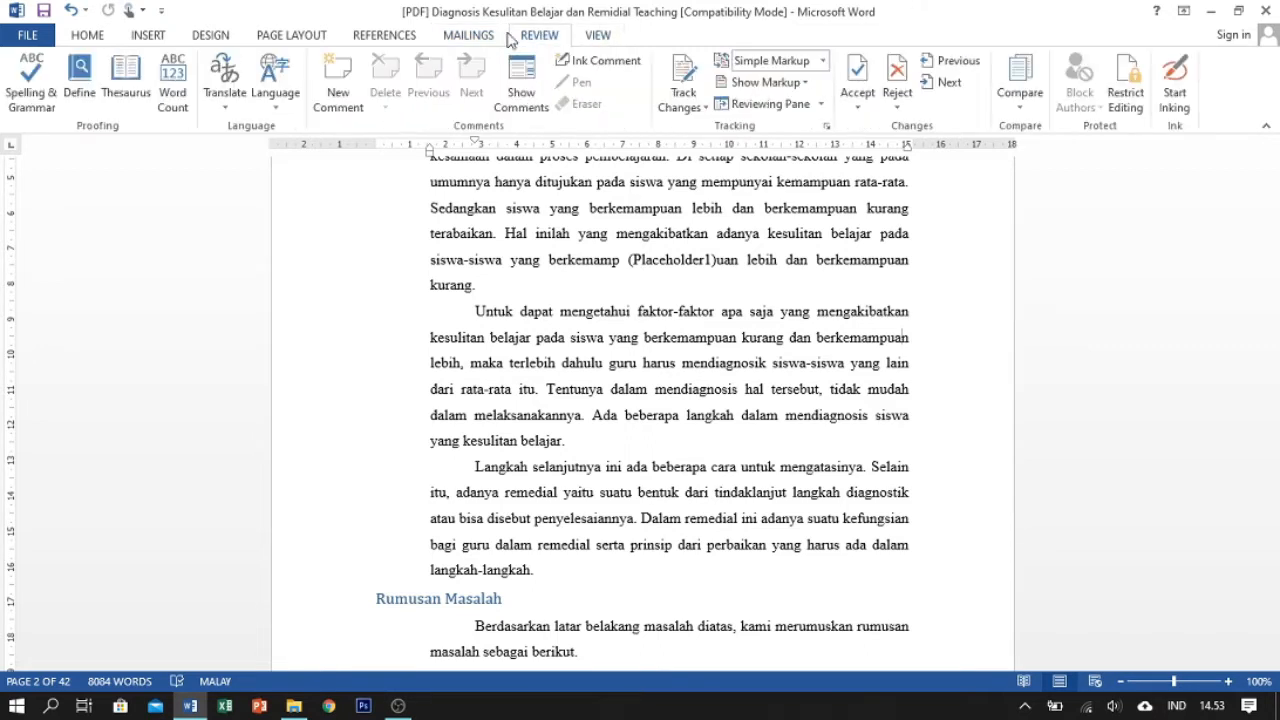
left_click(475, 36)
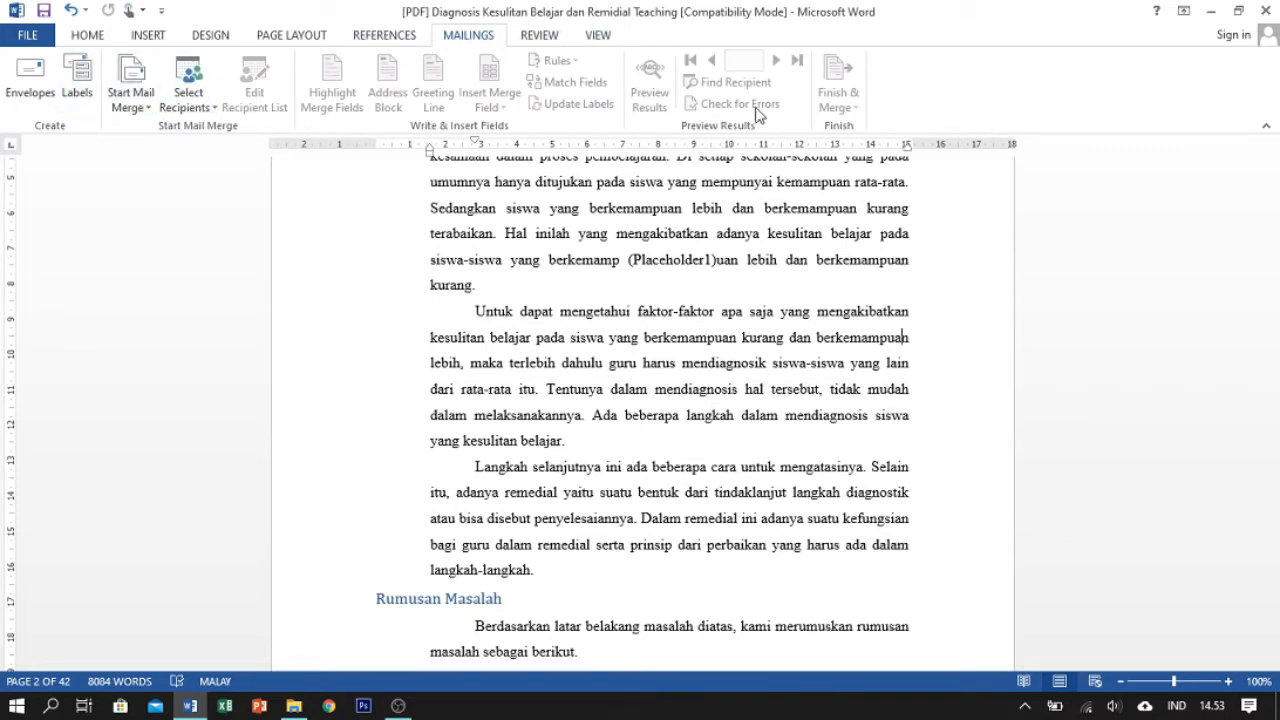
left_click(45, 99)
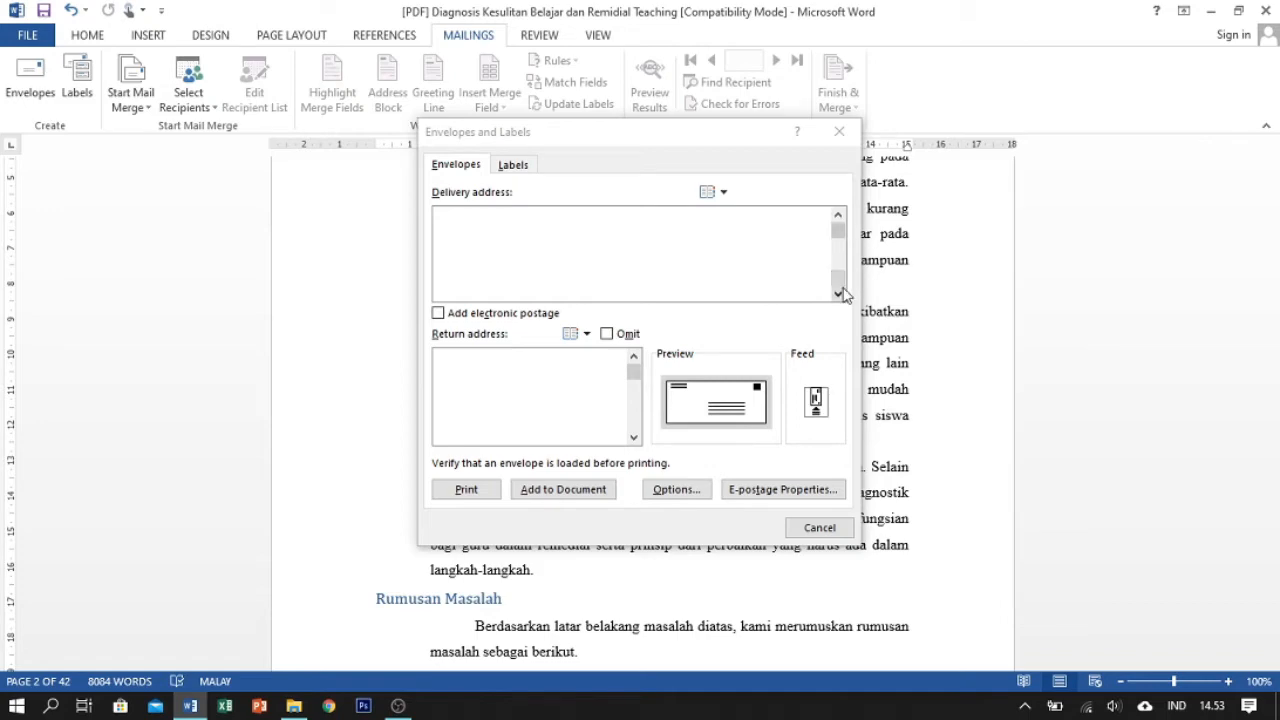
Leave the envelope settings and look over the label address, print and label type options without creating labels
left_click(820, 527)
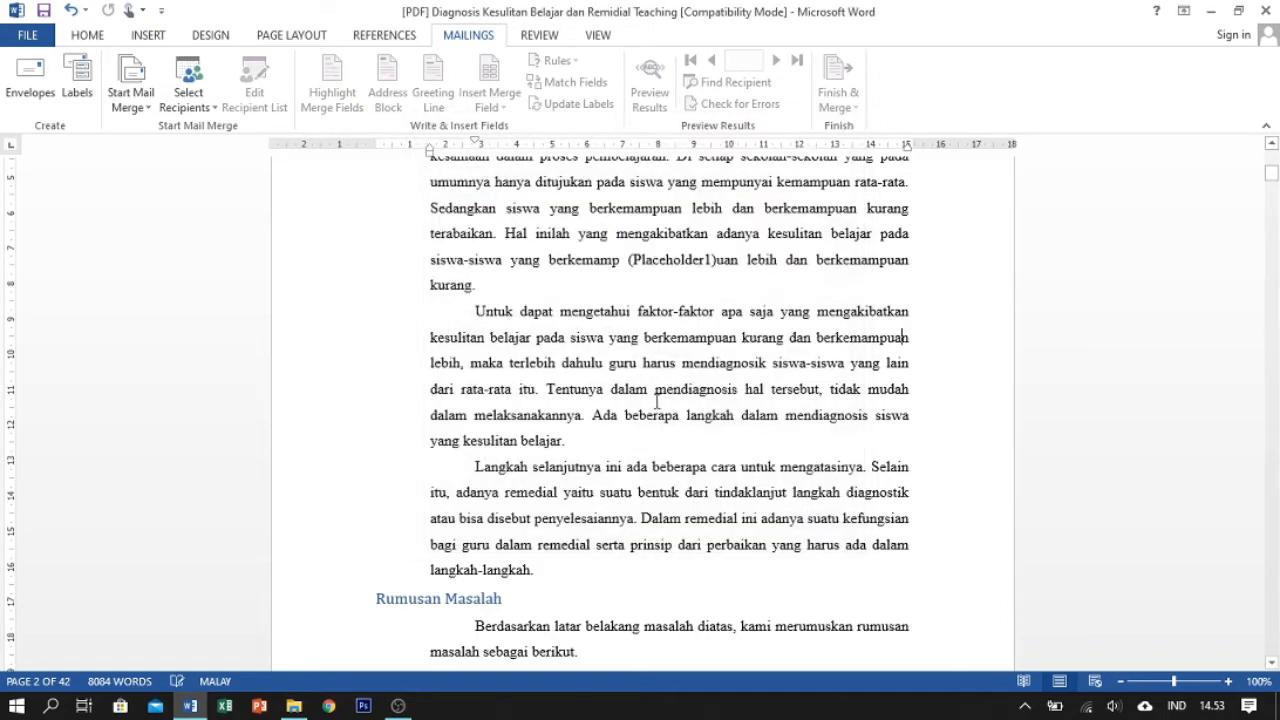
left_click(92, 96)
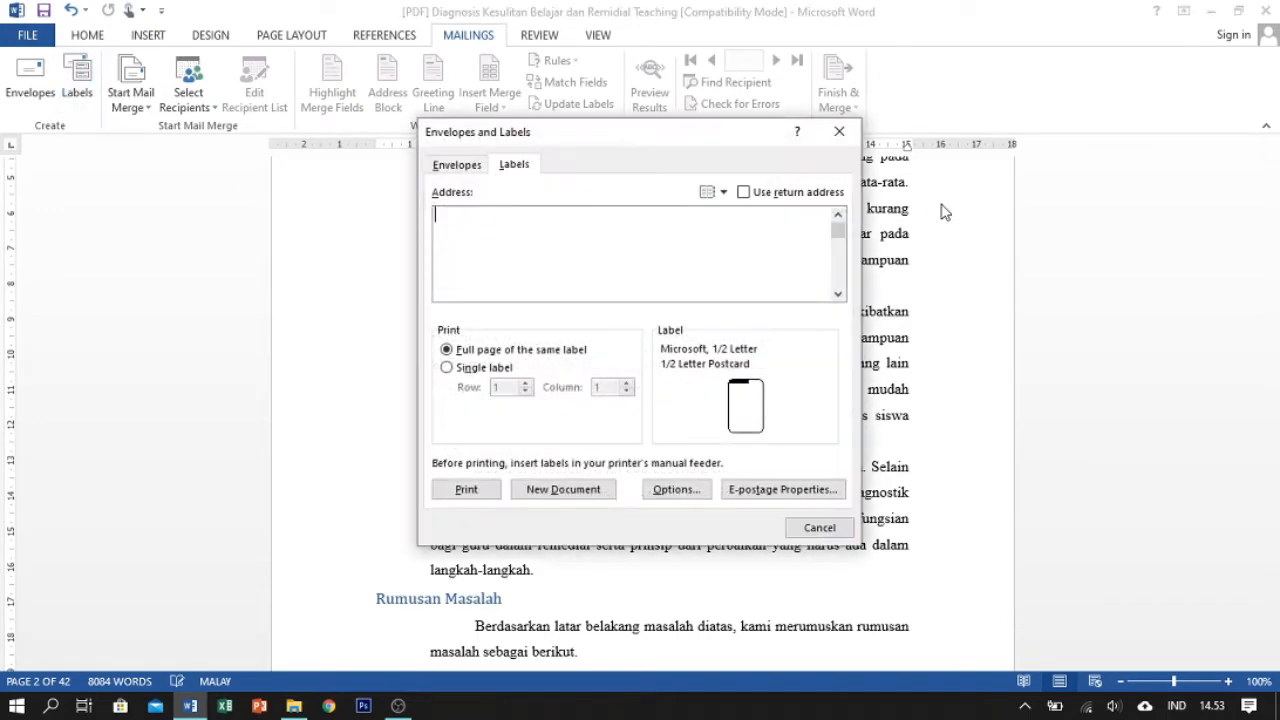
left_click(836, 132)
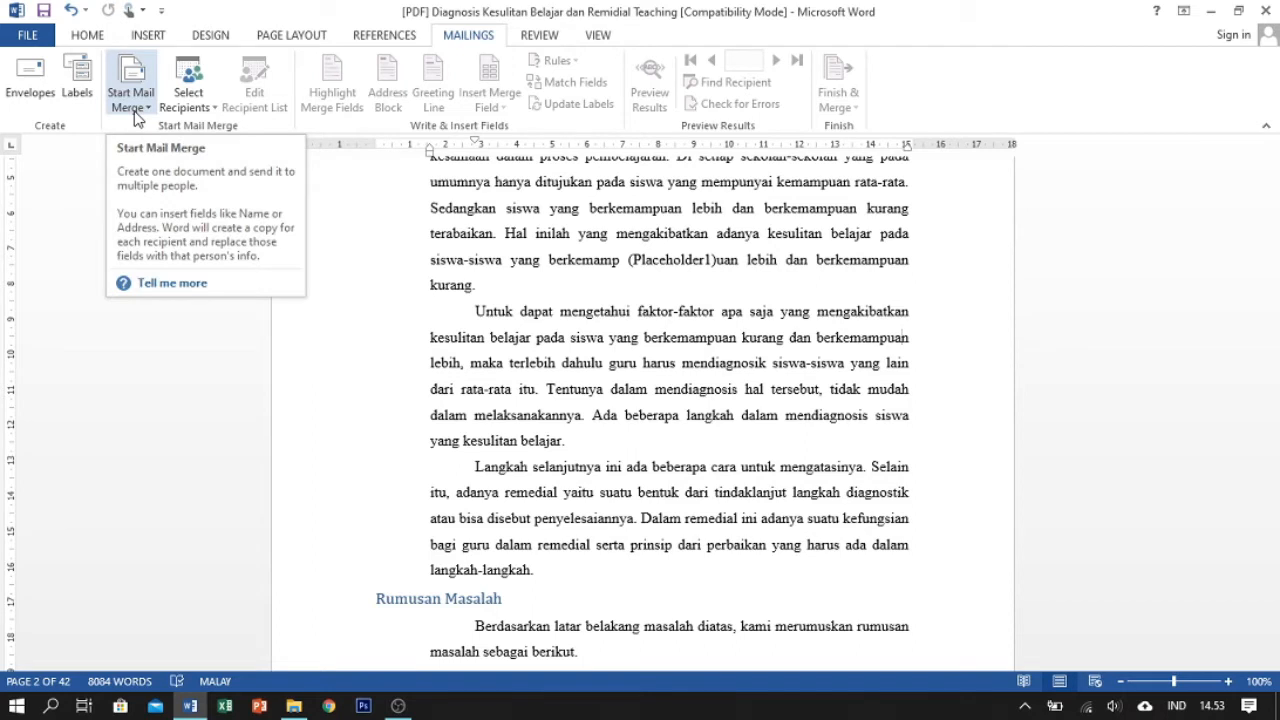
Review the mail merge document types and the recipient list options without choosing any of them
left_click(135, 112)
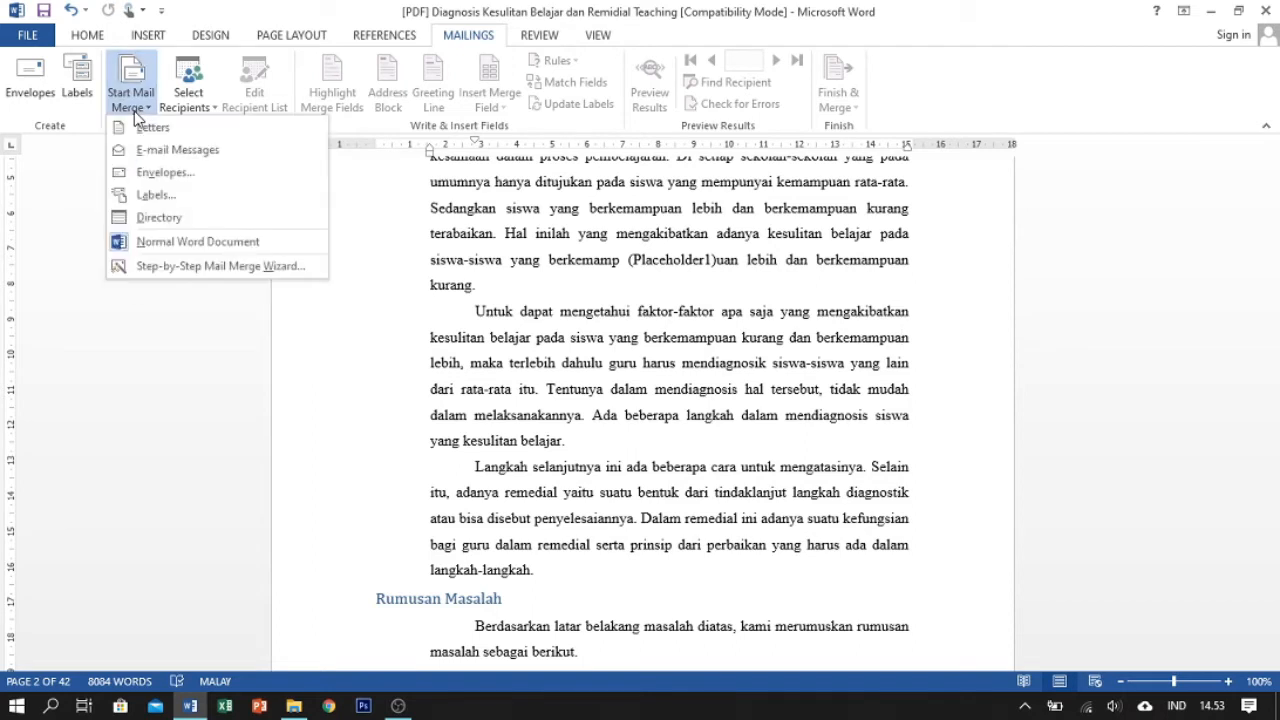
left_click(185, 100)
left_click(197, 260)
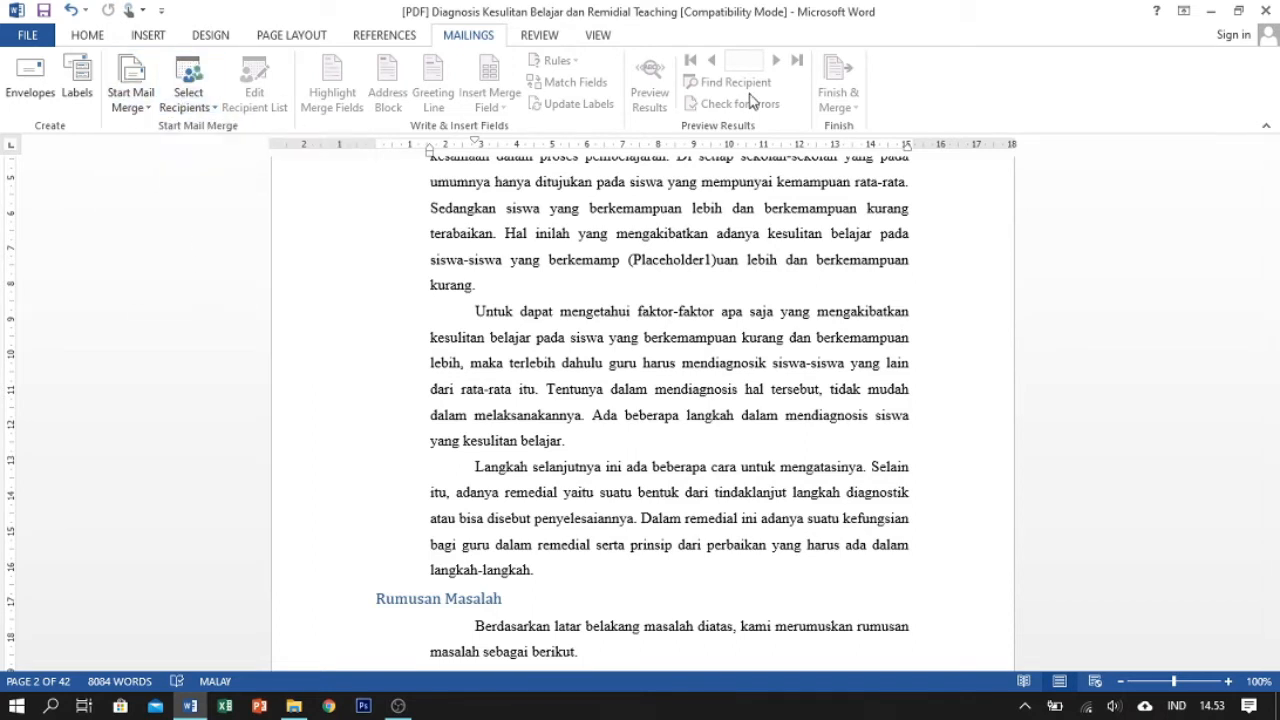
scroll(600, 400, "down", 3)
scroll(628, 364, "up", 3)
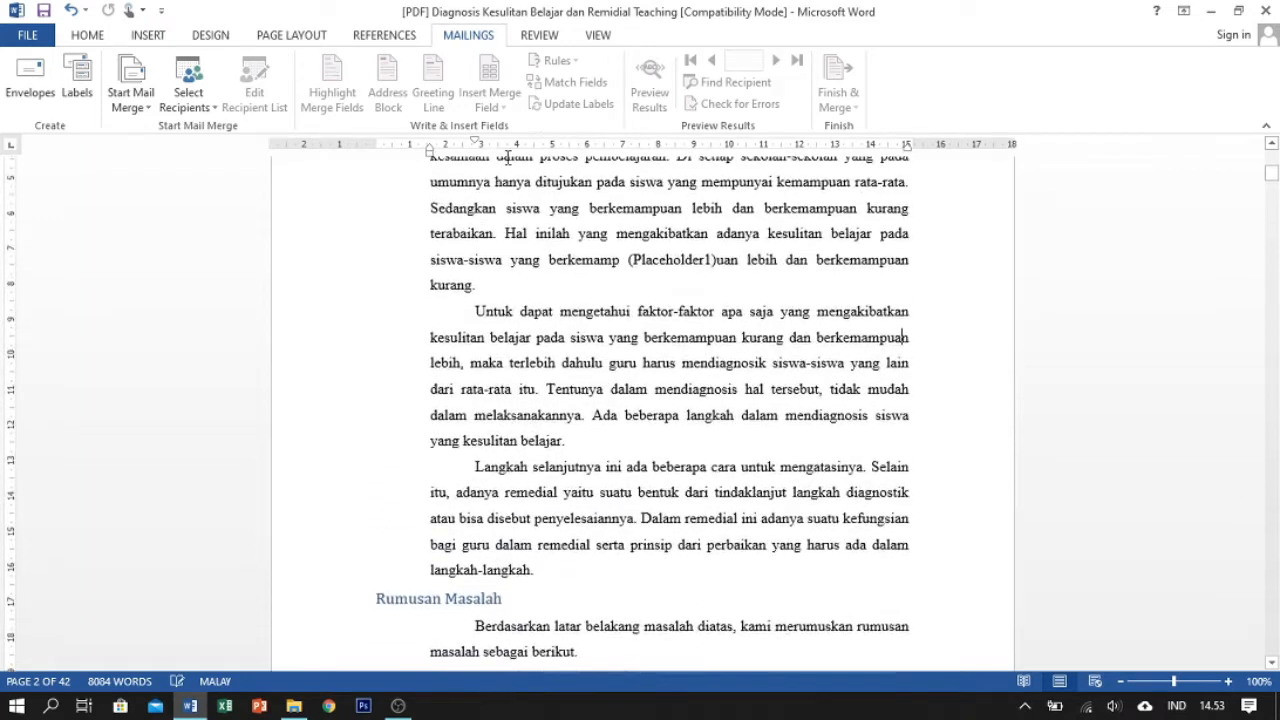
Add a blank page after the reference list at the document's end and run a spelling and grammar check from there
left_click(538, 37)
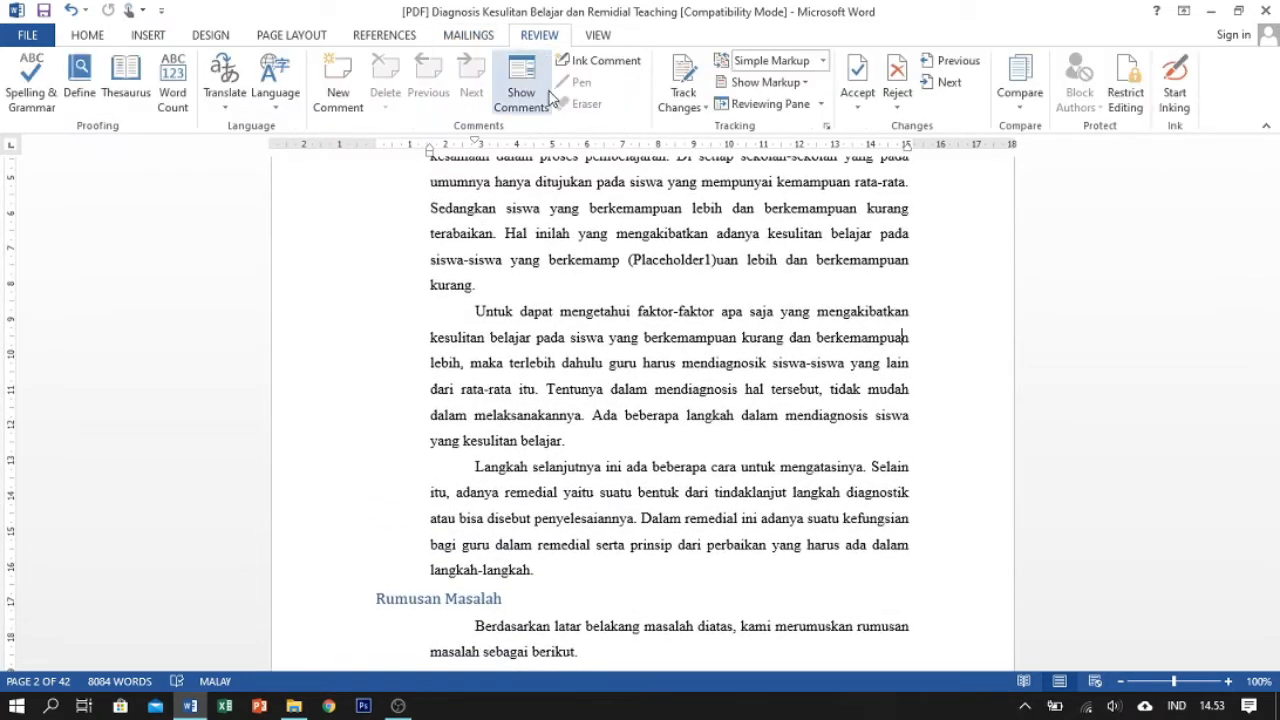
scroll(612, 203, "down", 12)
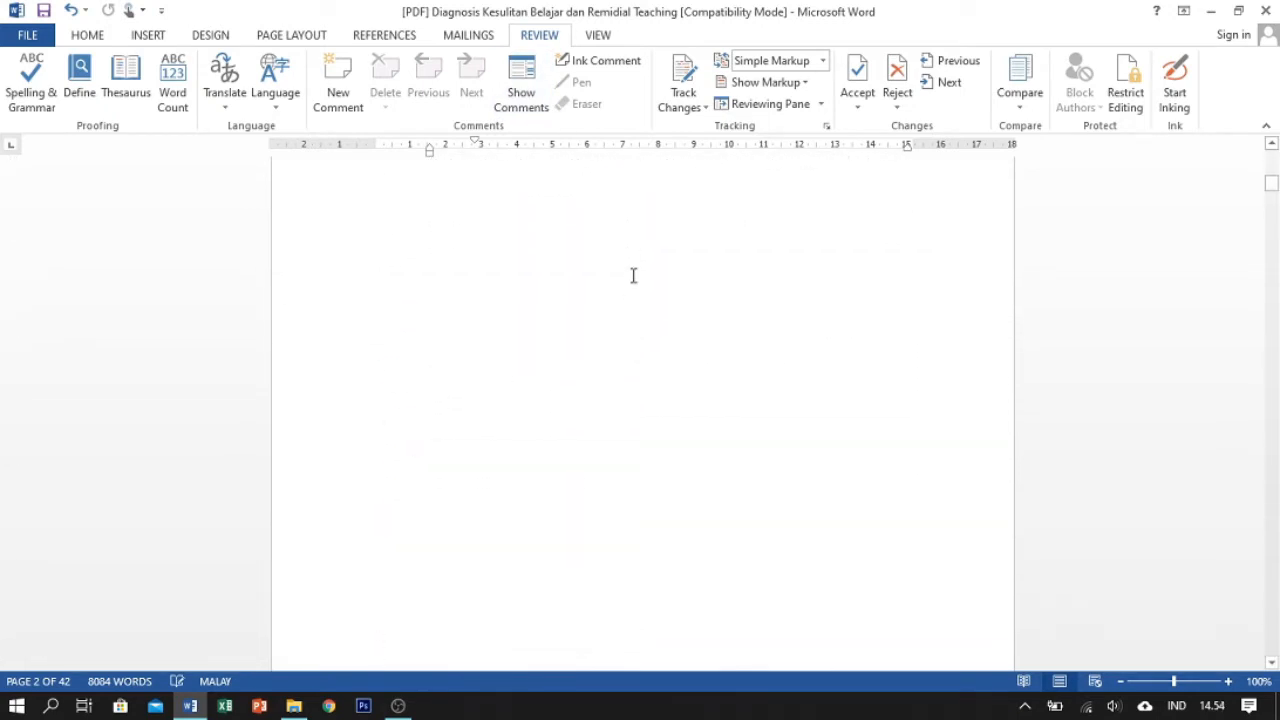
scroll(611, 264, "down", 12)
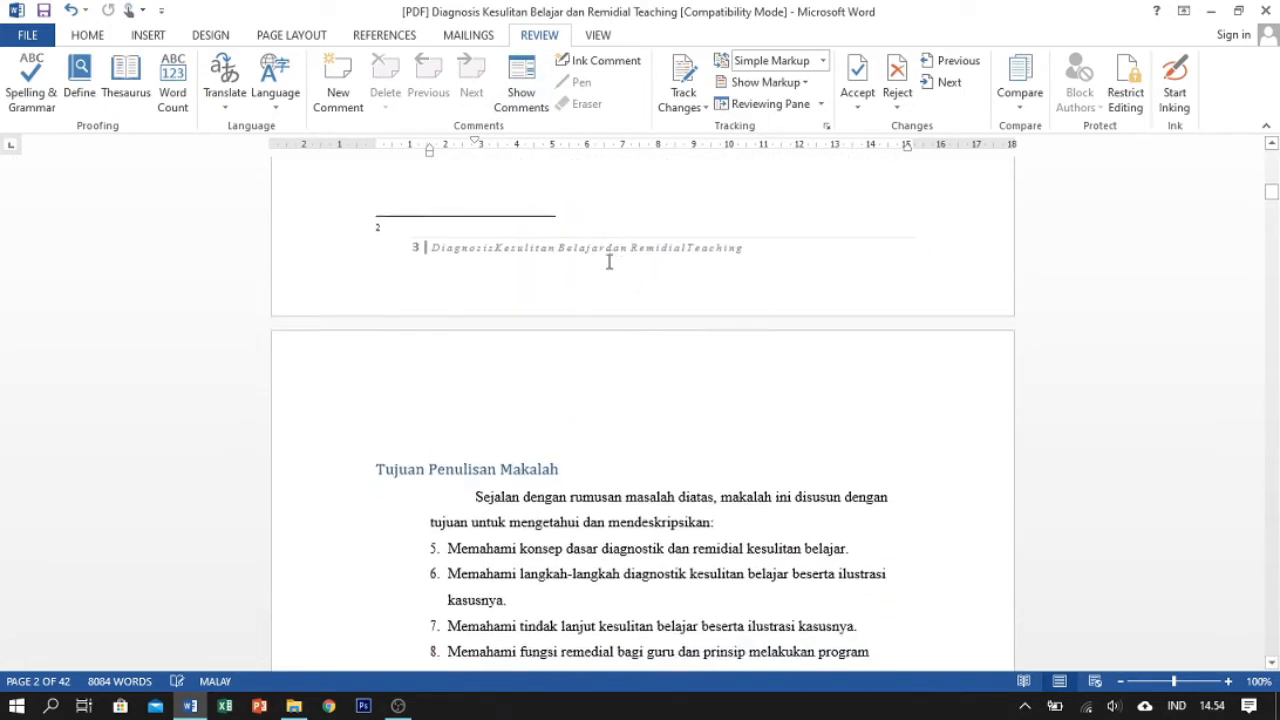
left_click_drag(1274, 203, 1275, 648)
left_click(973, 414)
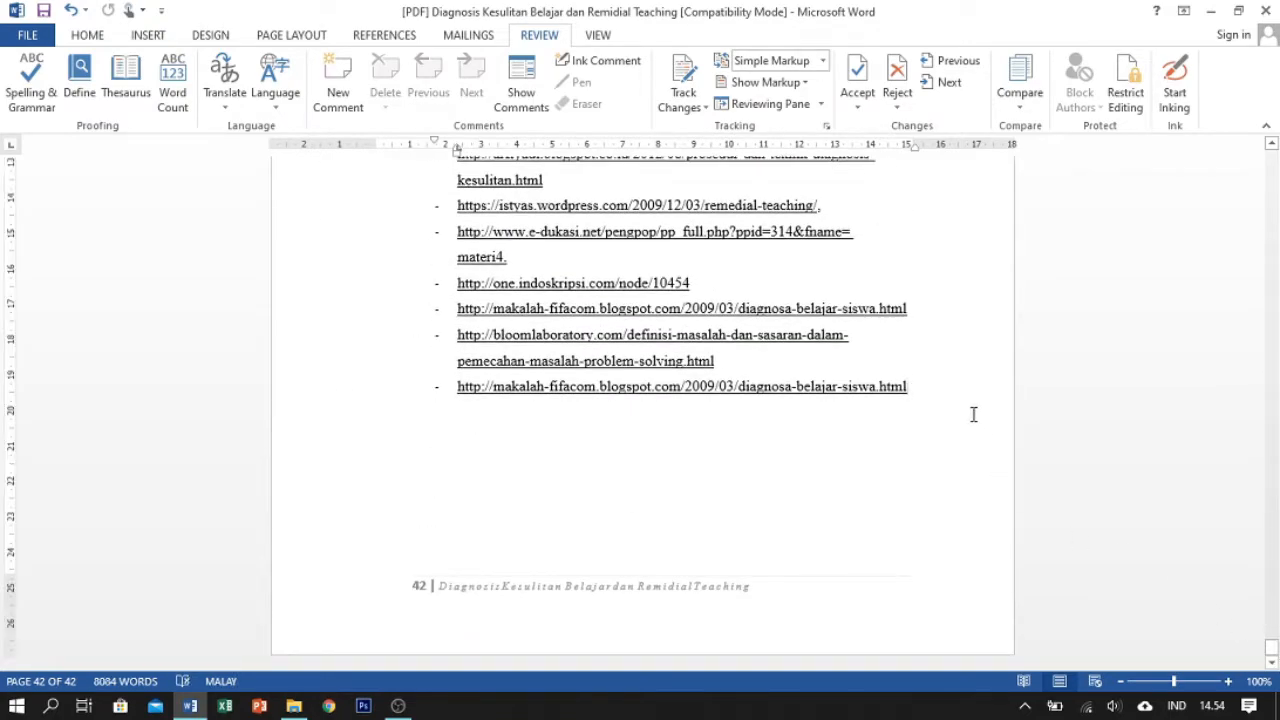
key("BackSpace")
key("BackSpace")
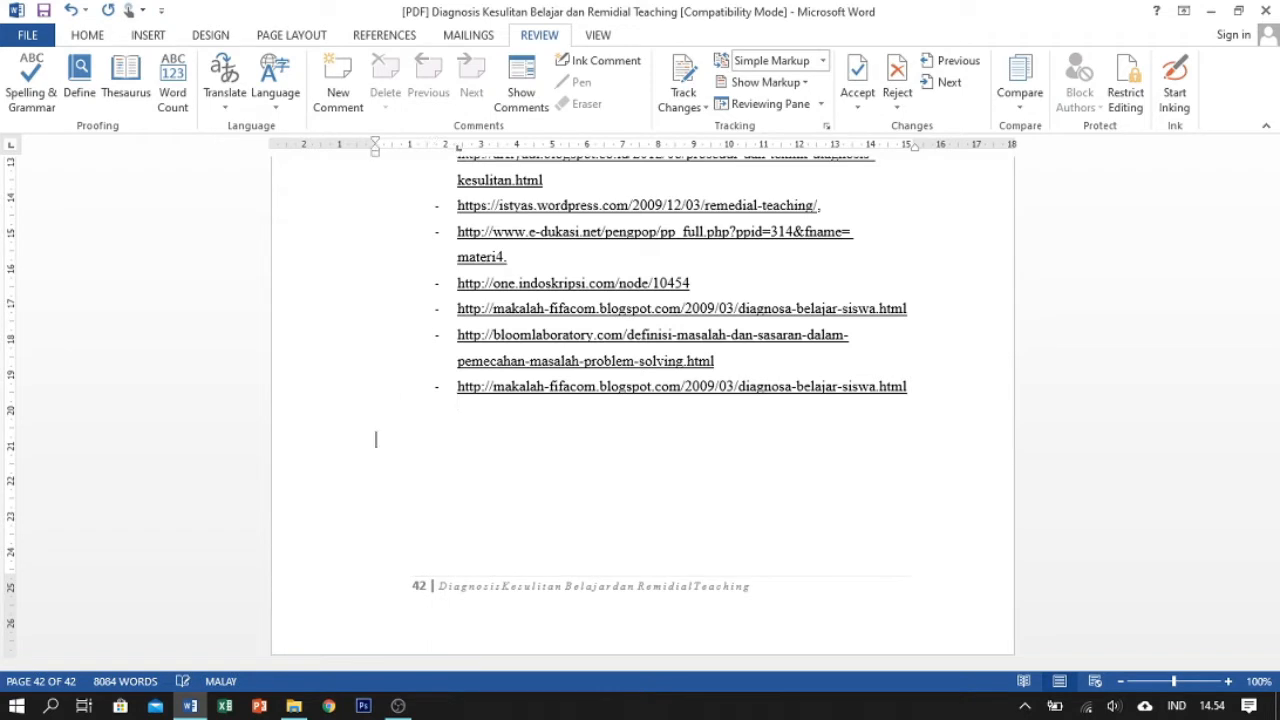
key("Return")
scroll(891, 409, "down", 7)
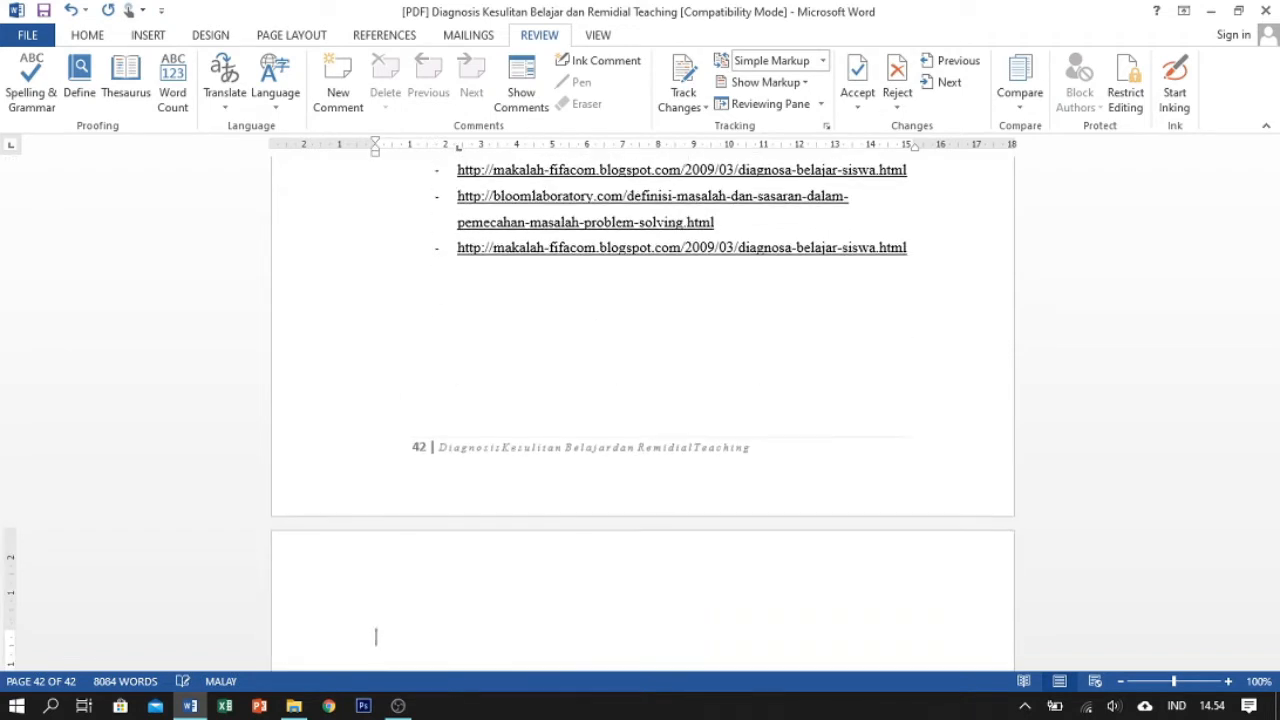
key("Return")
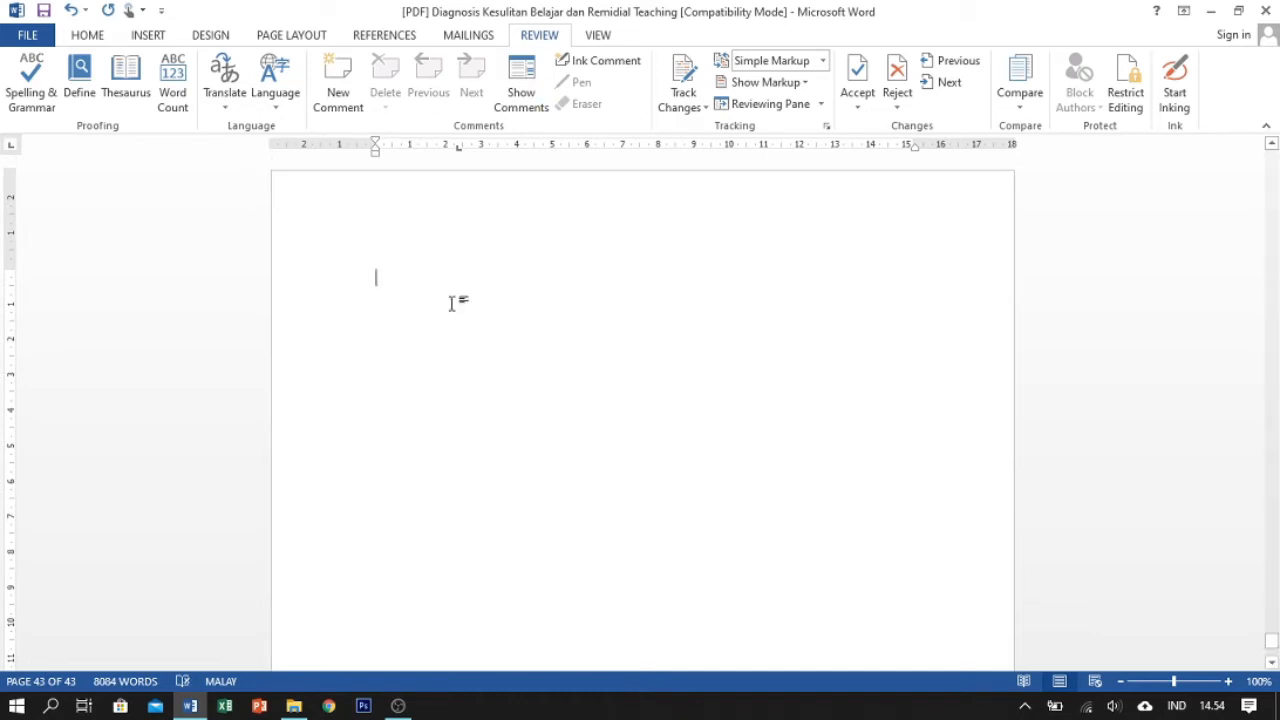
left_click(42, 110)
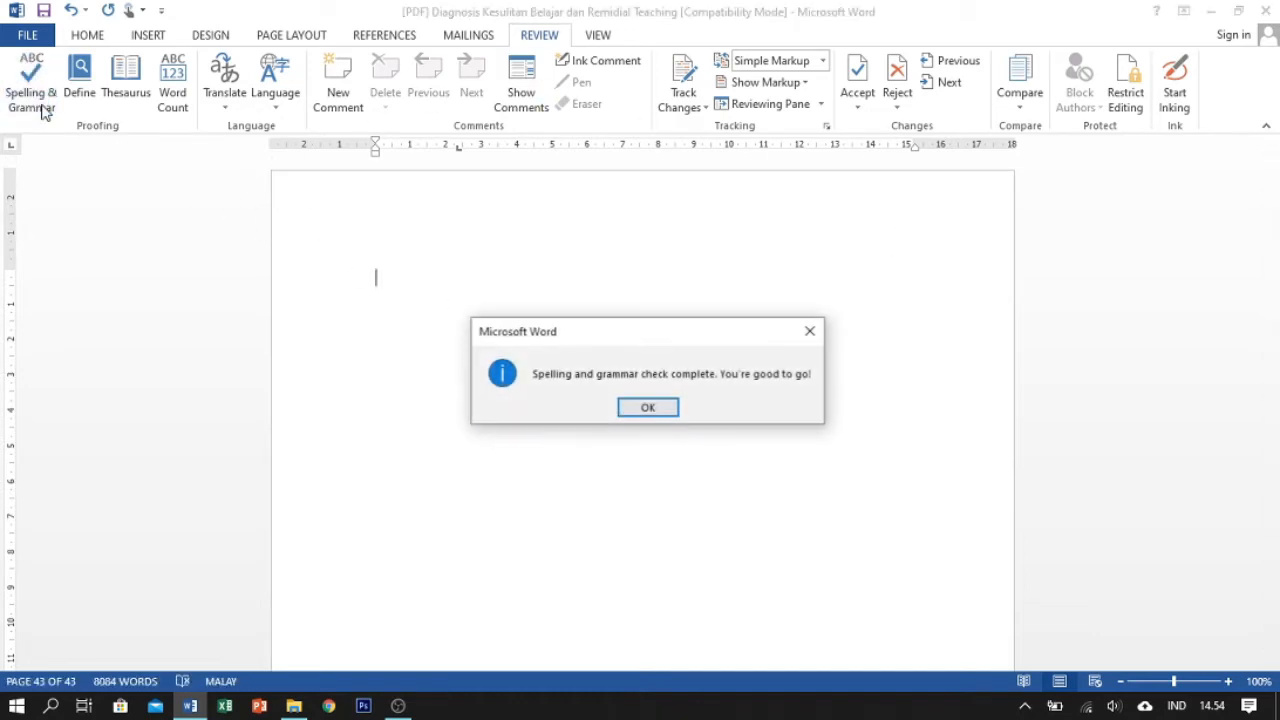
left_click(629, 409)
Check the spelling and grammar of the word "Teaching" in the "Remidial Teaching" paragraph on page 40, continuing through the rest of the document
scroll(561, 332, "up", 1)
scroll(561, 332, "up", 15)
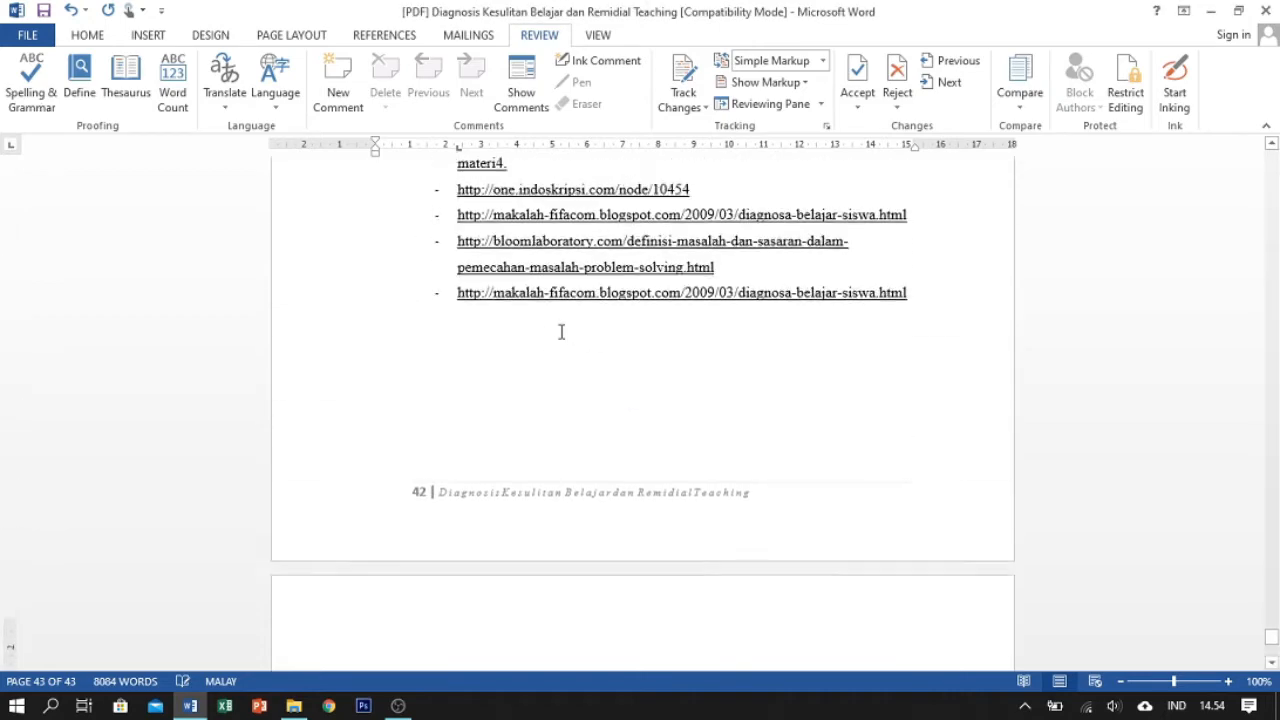
scroll(561, 332, "up", 15)
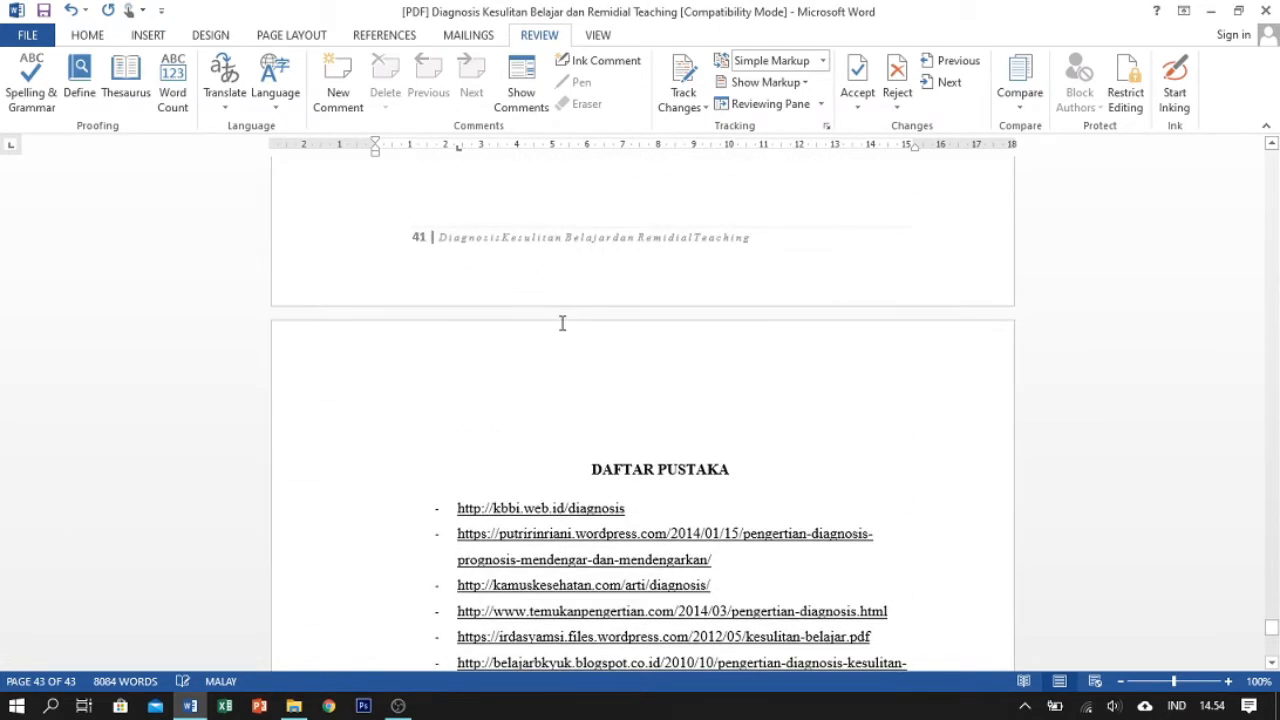
scroll(561, 322, "up", 8)
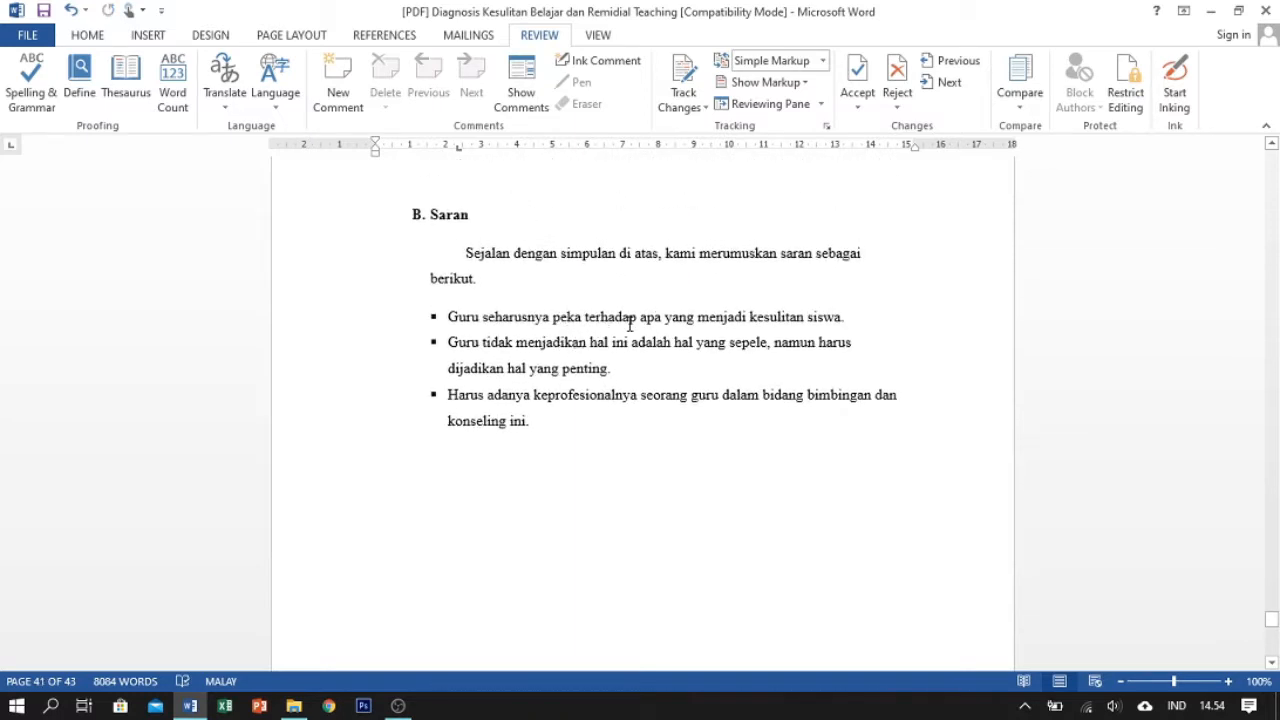
scroll(637, 318, "up", 8)
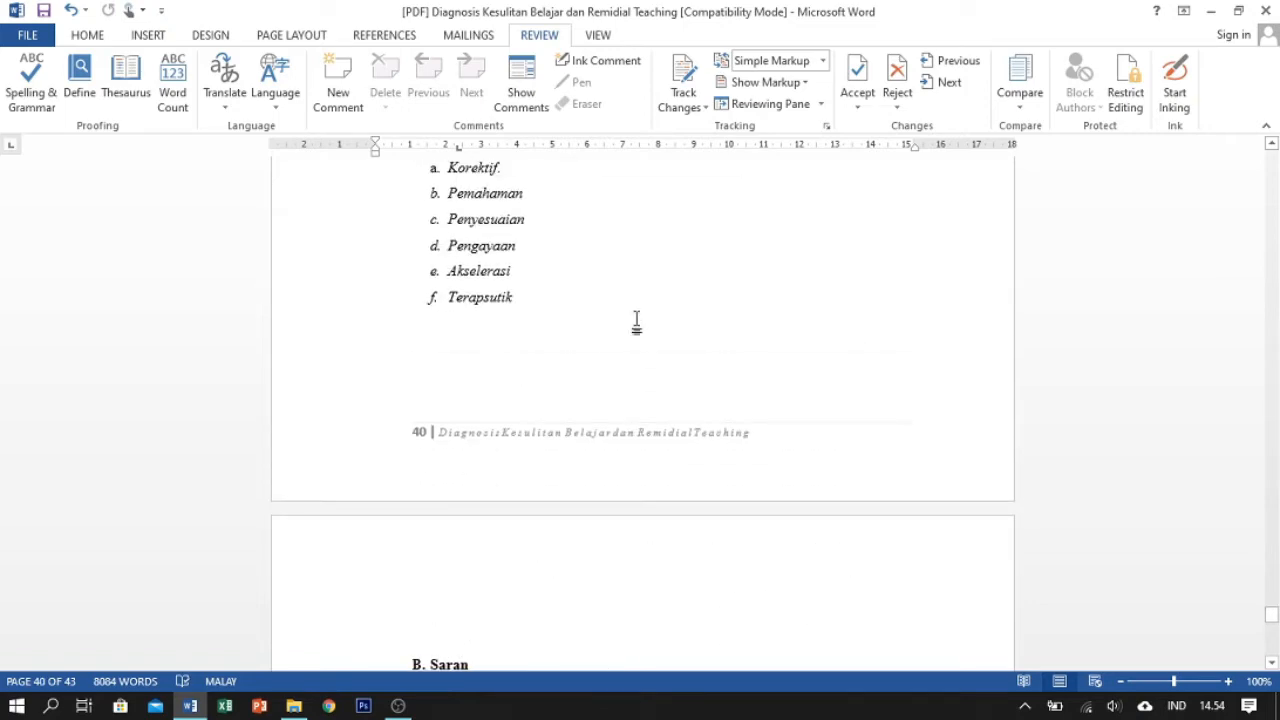
scroll(635, 318, "up", 6)
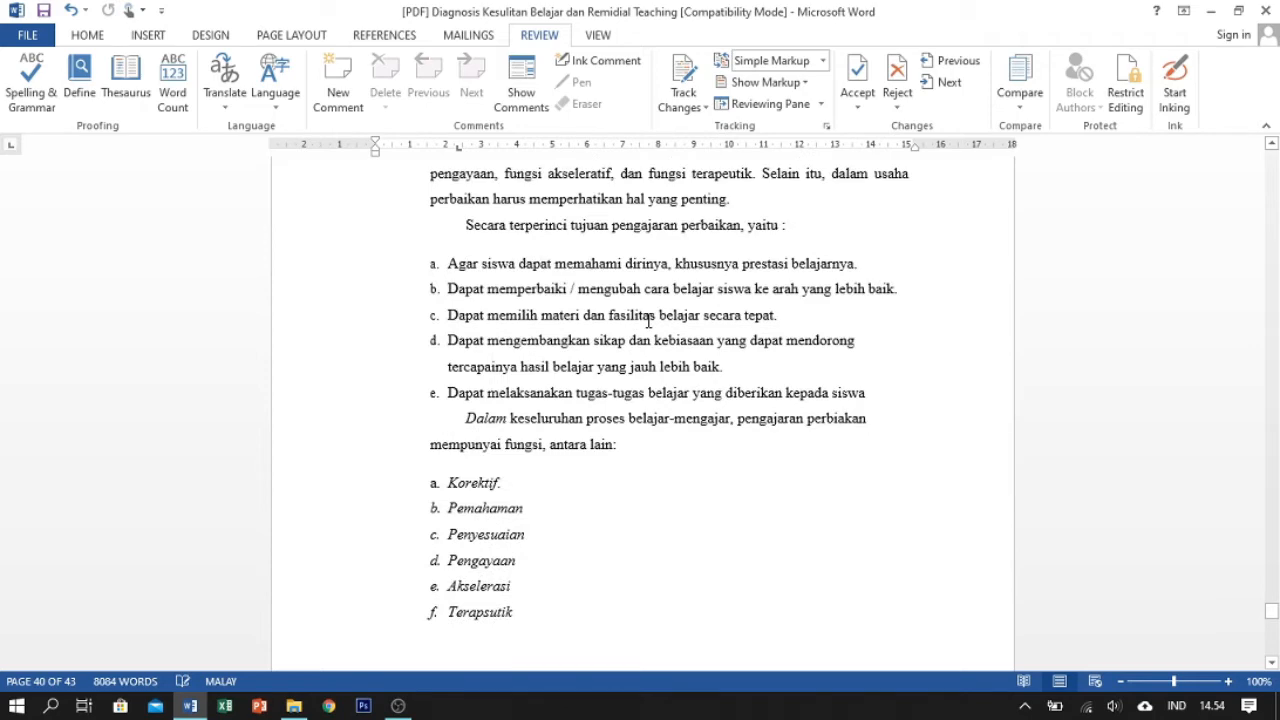
scroll(675, 318, "up", 4)
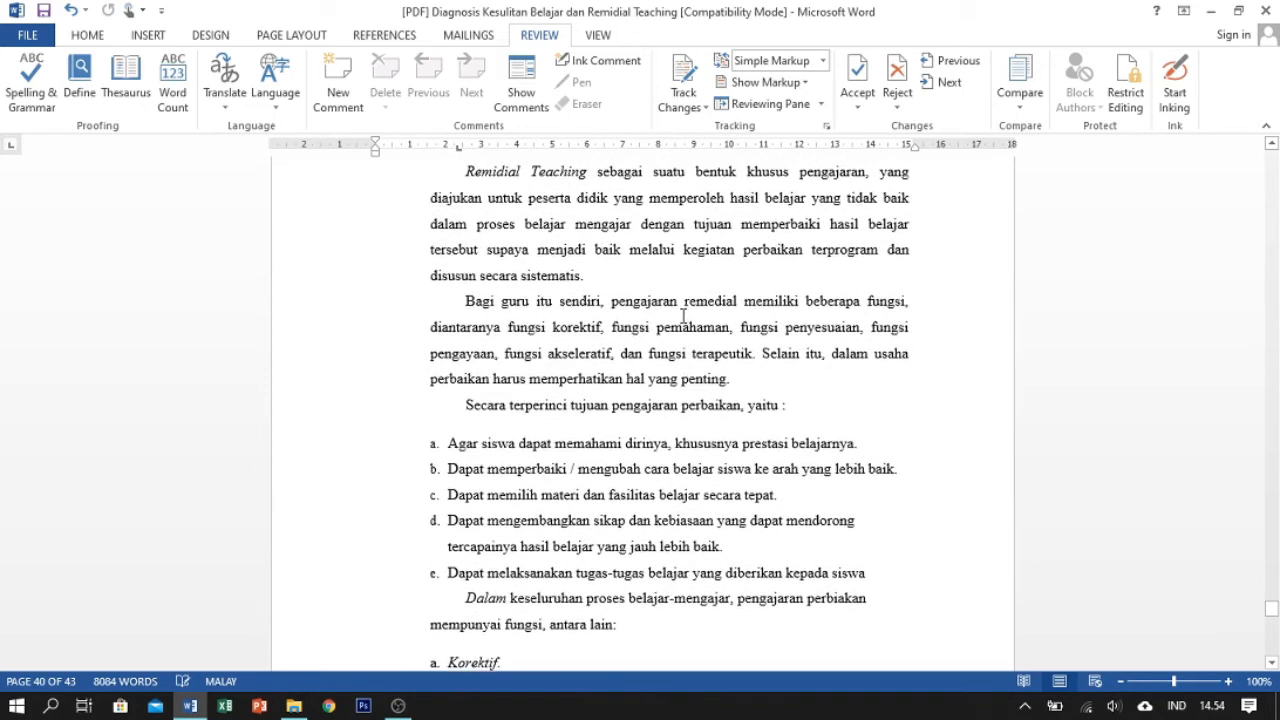
scroll(704, 308, "up", 1)
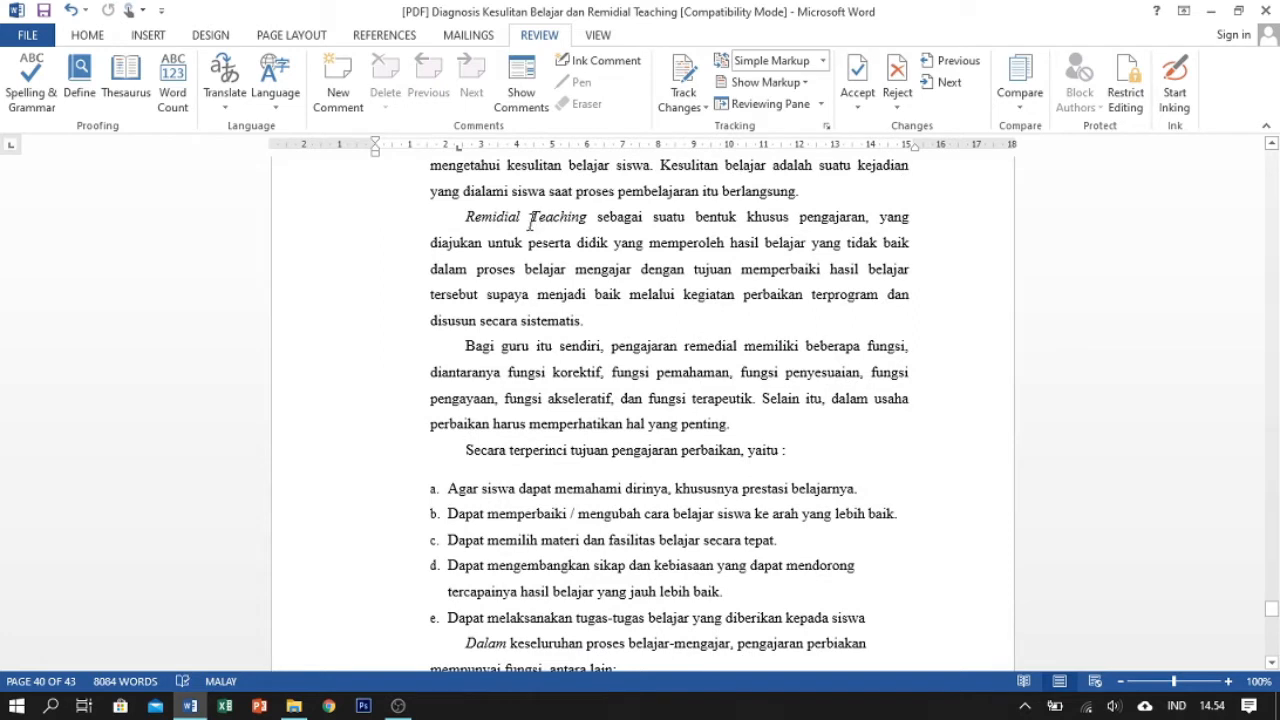
left_click_drag(530, 222, 588, 222)
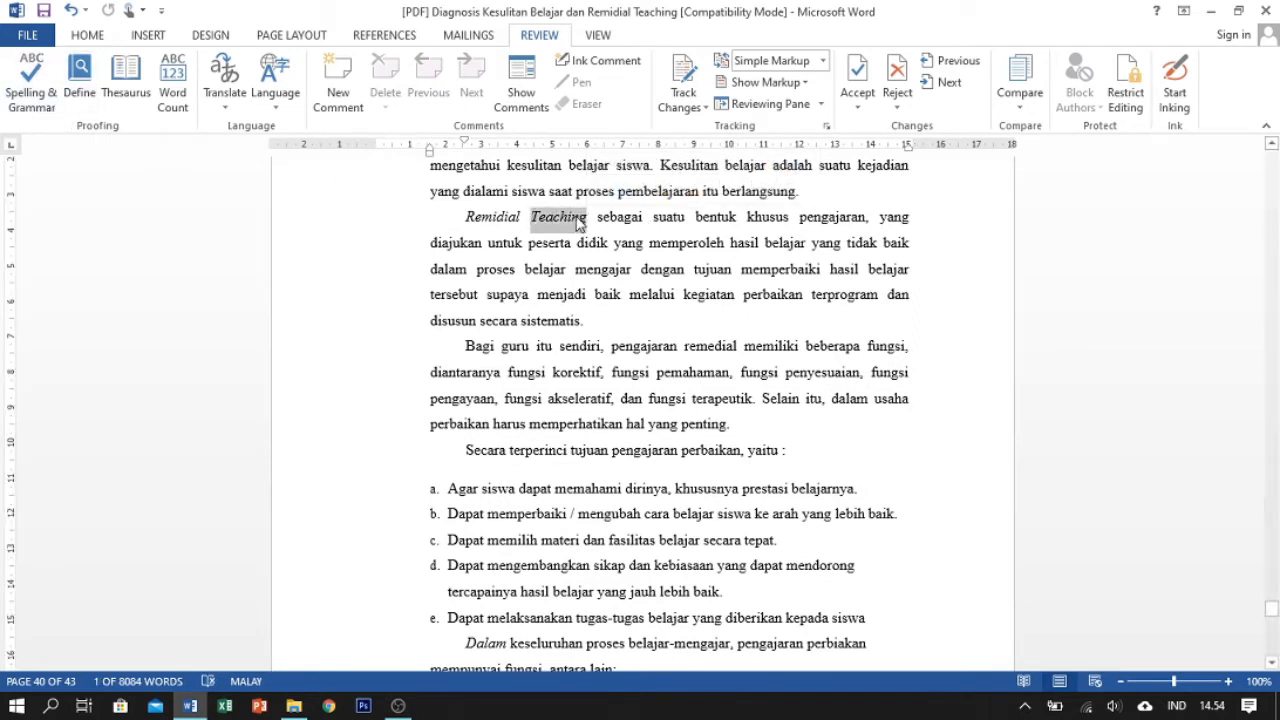
left_click(30, 92)
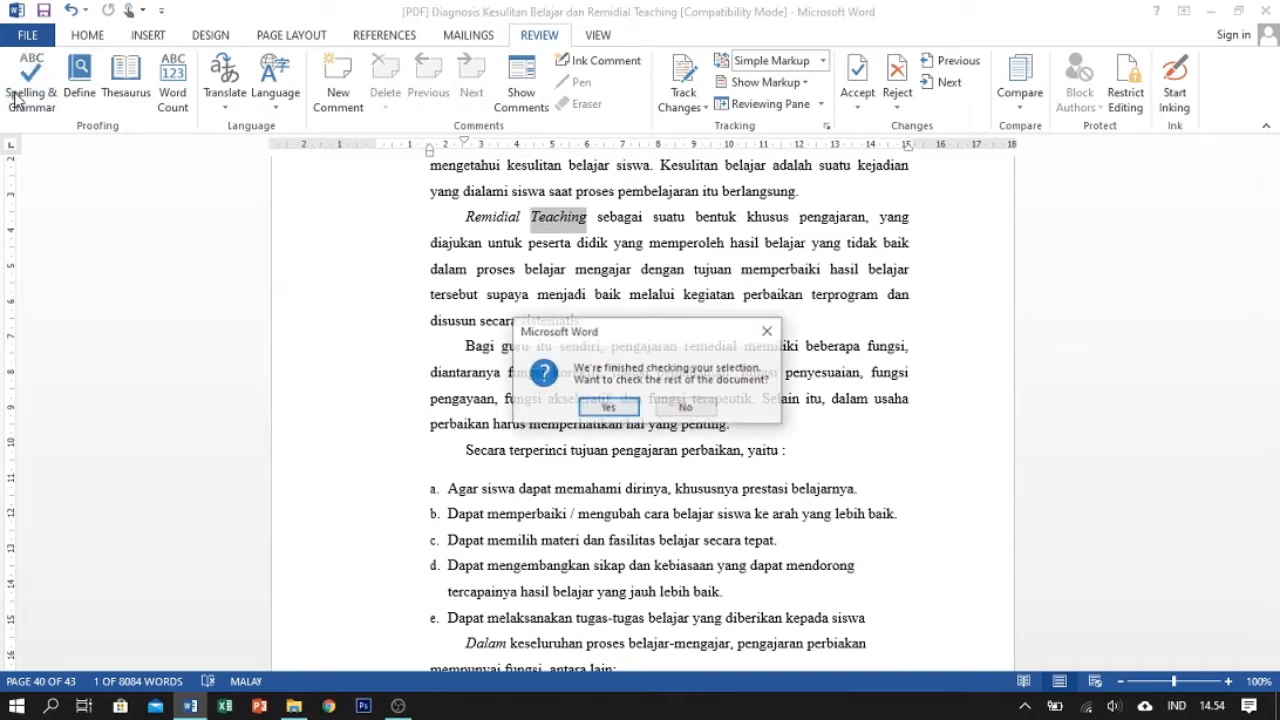
left_click(632, 410)
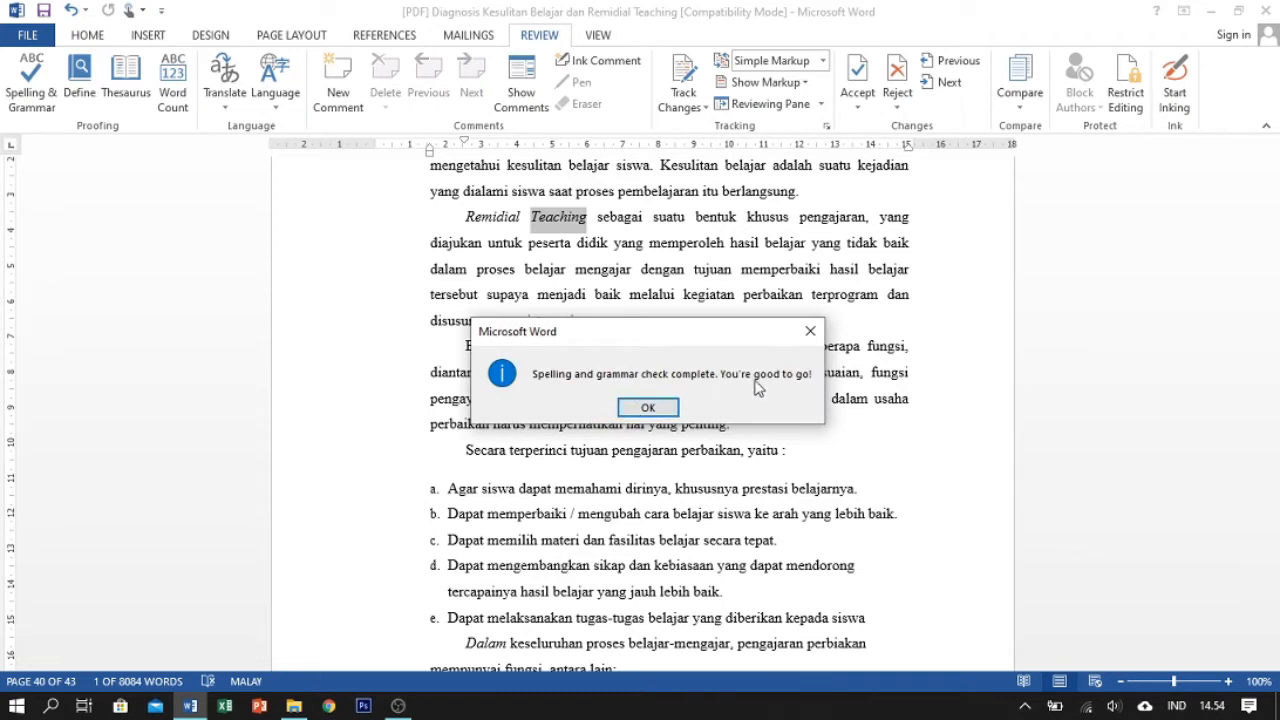
left_click(666, 408)
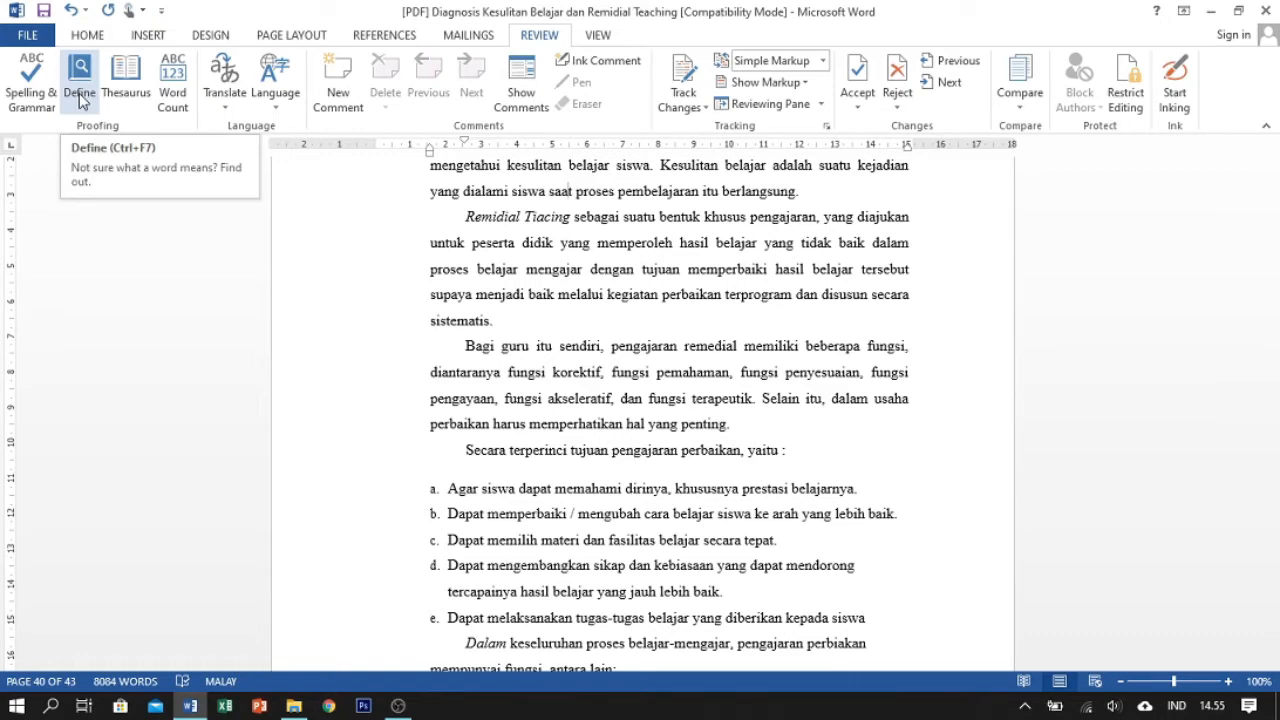
Look up the word "saat" with the Define tool and the thesaurus, dismissing the account sign-in without entering anything
left_click(80, 95)
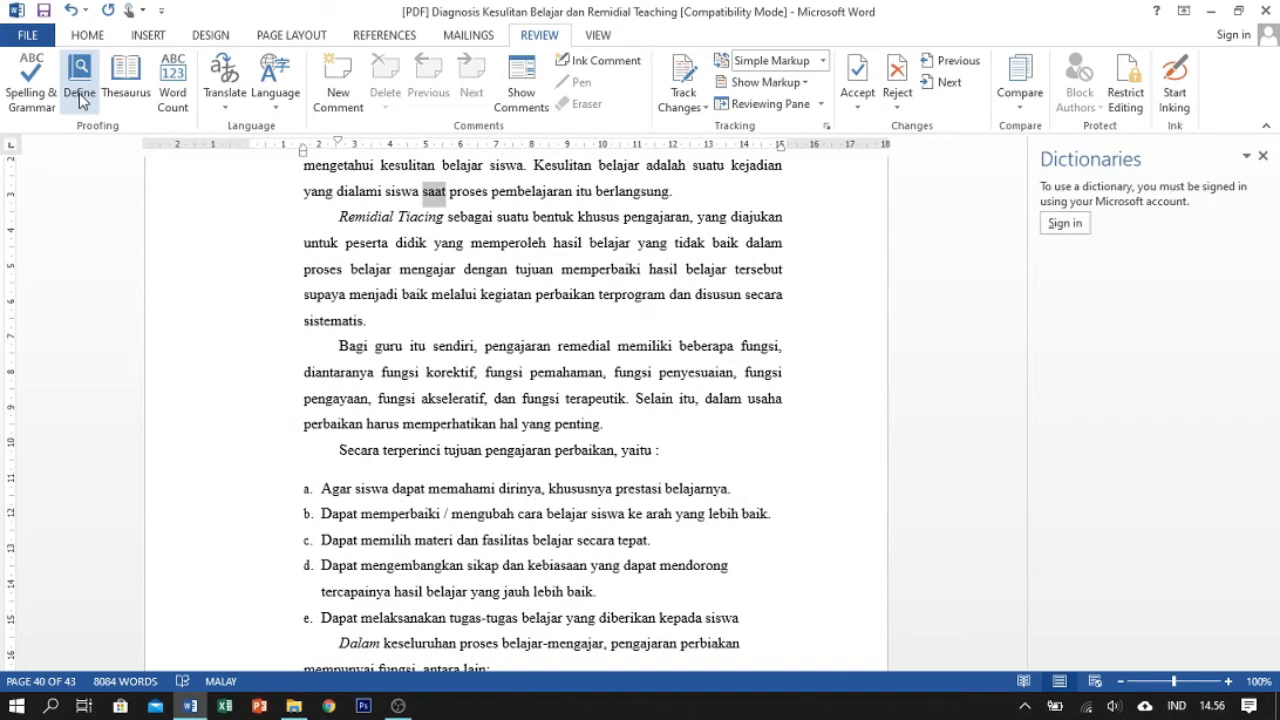
left_click(1065, 223)
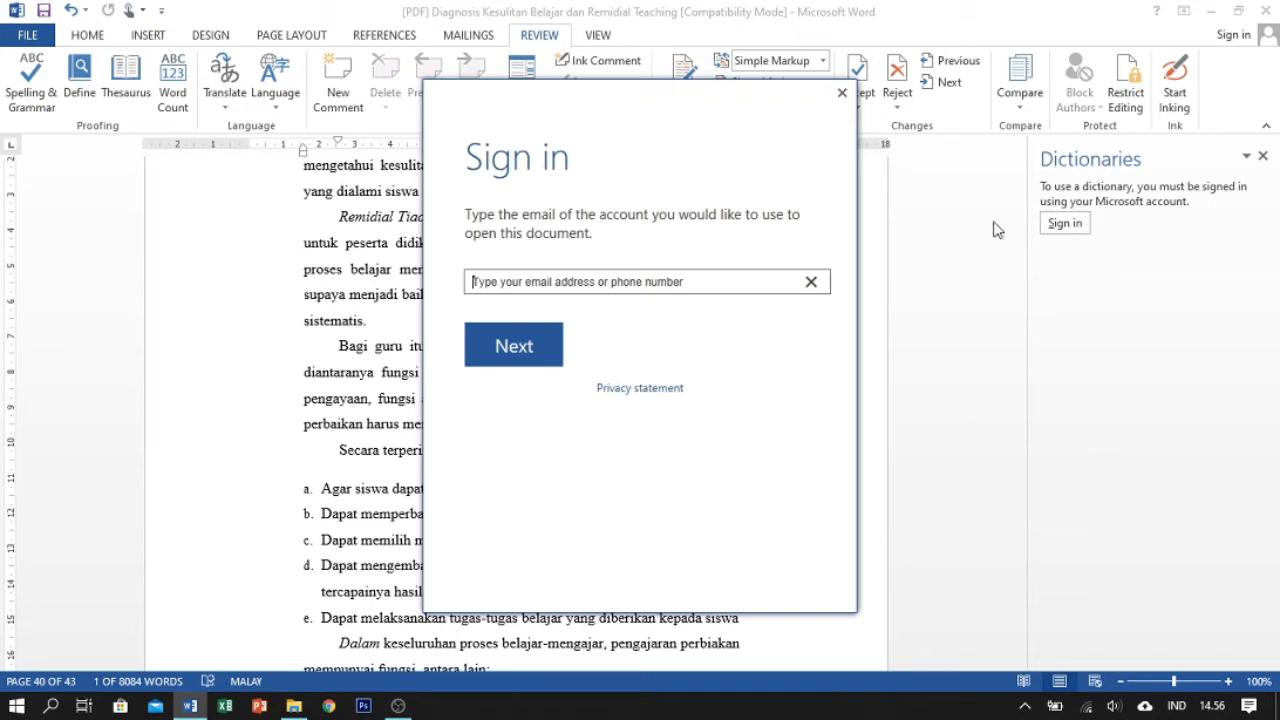
left_click(841, 94)
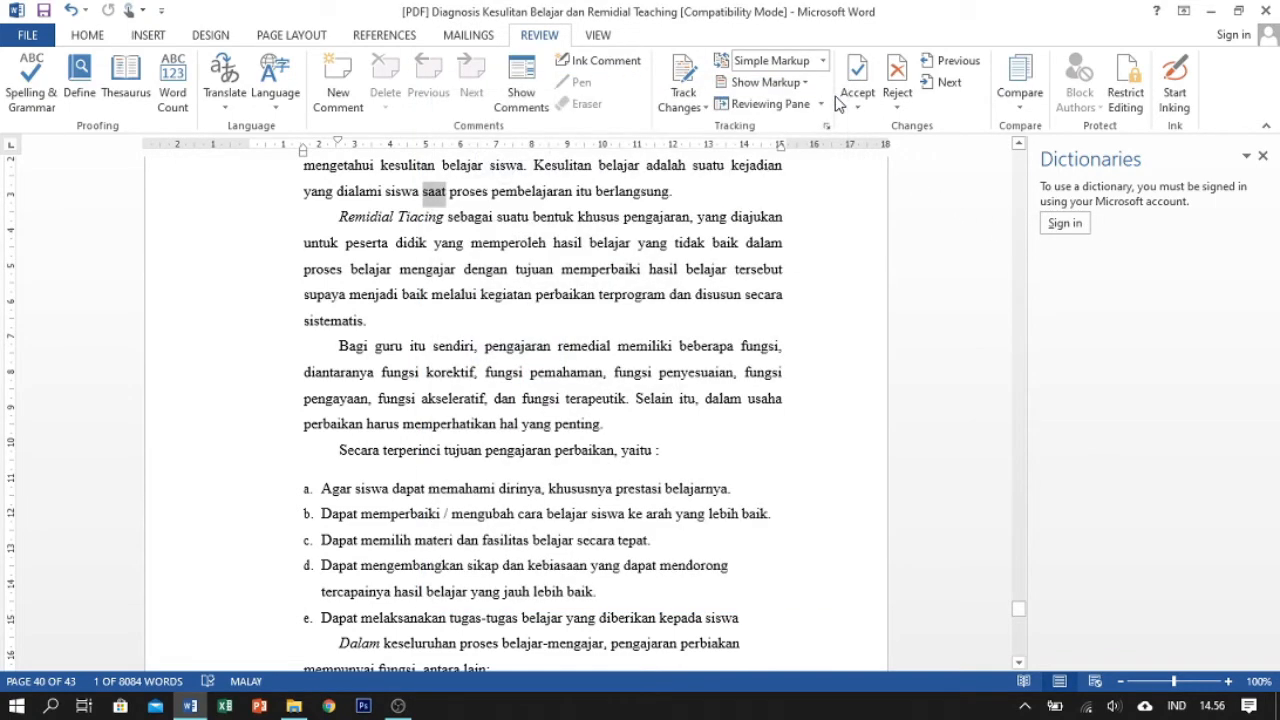
left_click(125, 85)
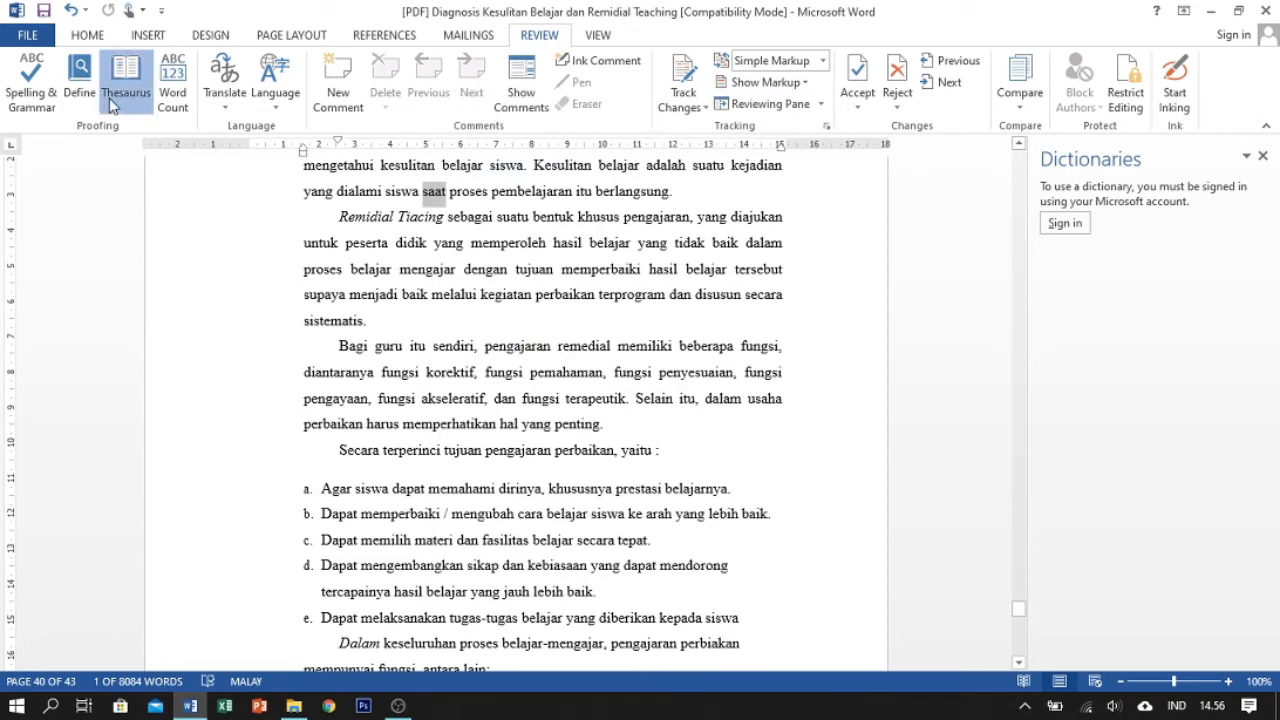
left_click(647, 407)
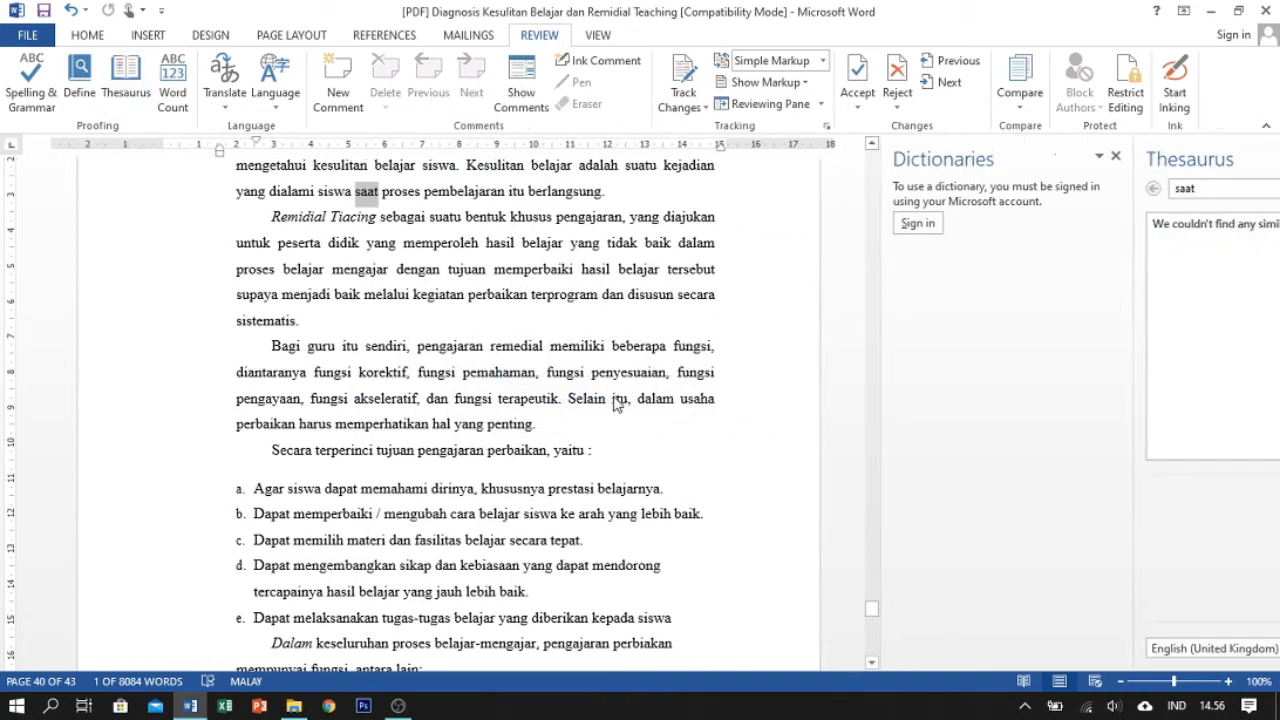
View the word count statistics for the selected word "saat" and close the dictionary and thesaurus panes
left_click(183, 117)
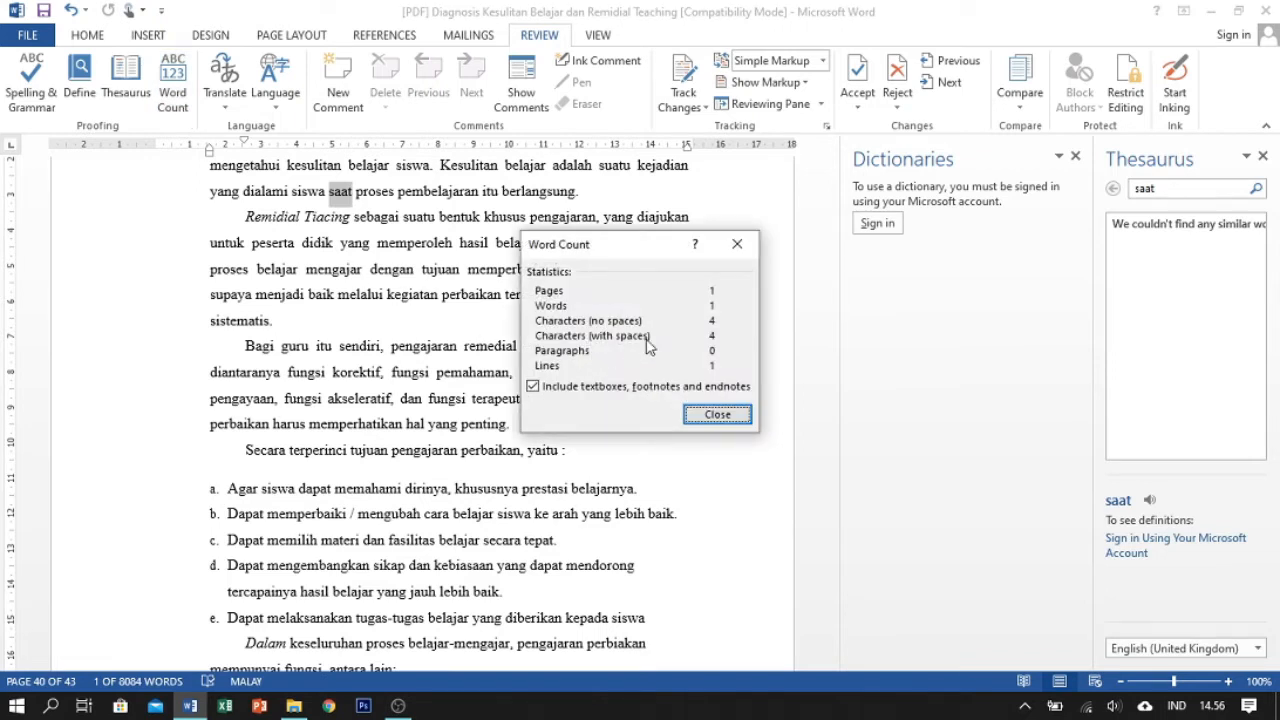
left_click(718, 414)
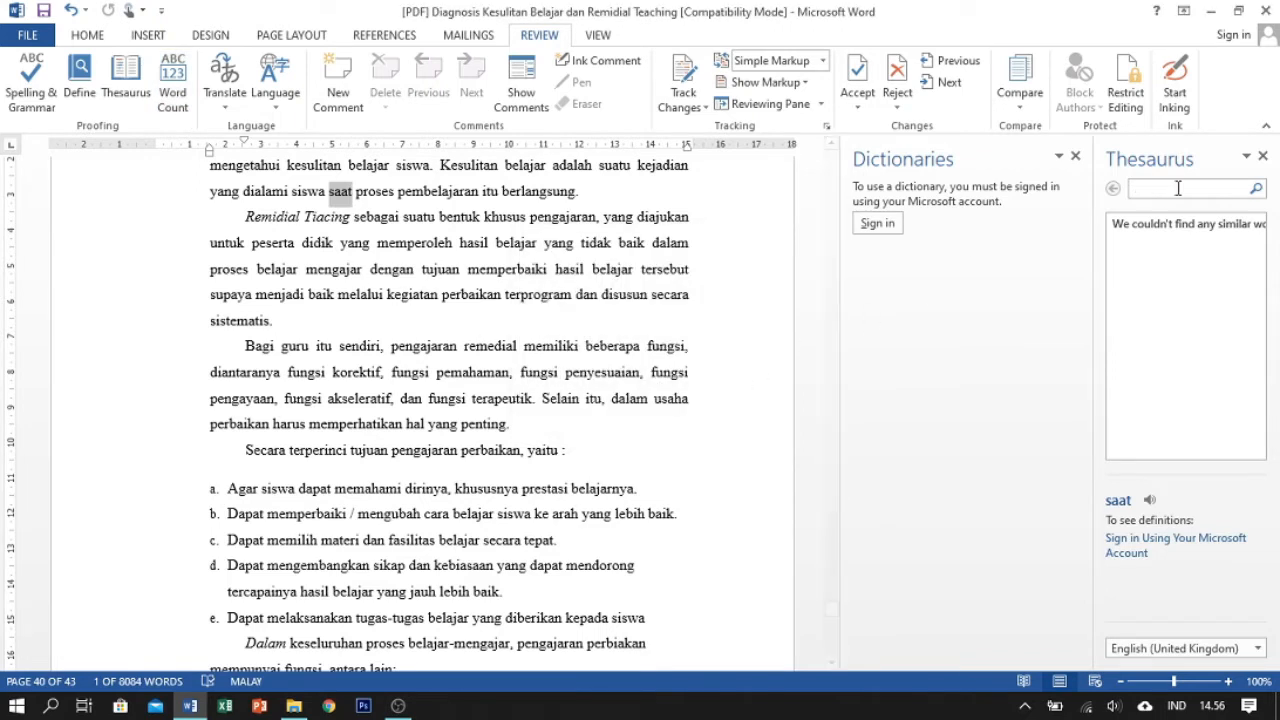
left_click(1076, 157)
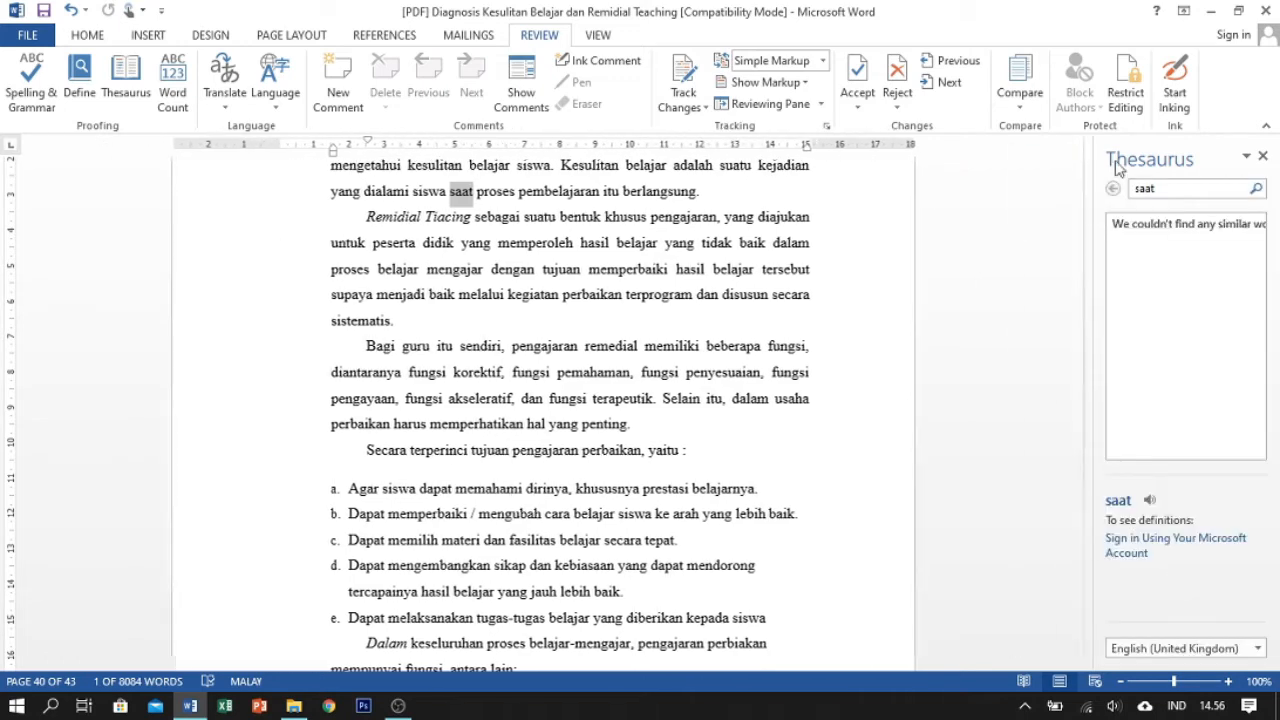
left_click(1262, 157)
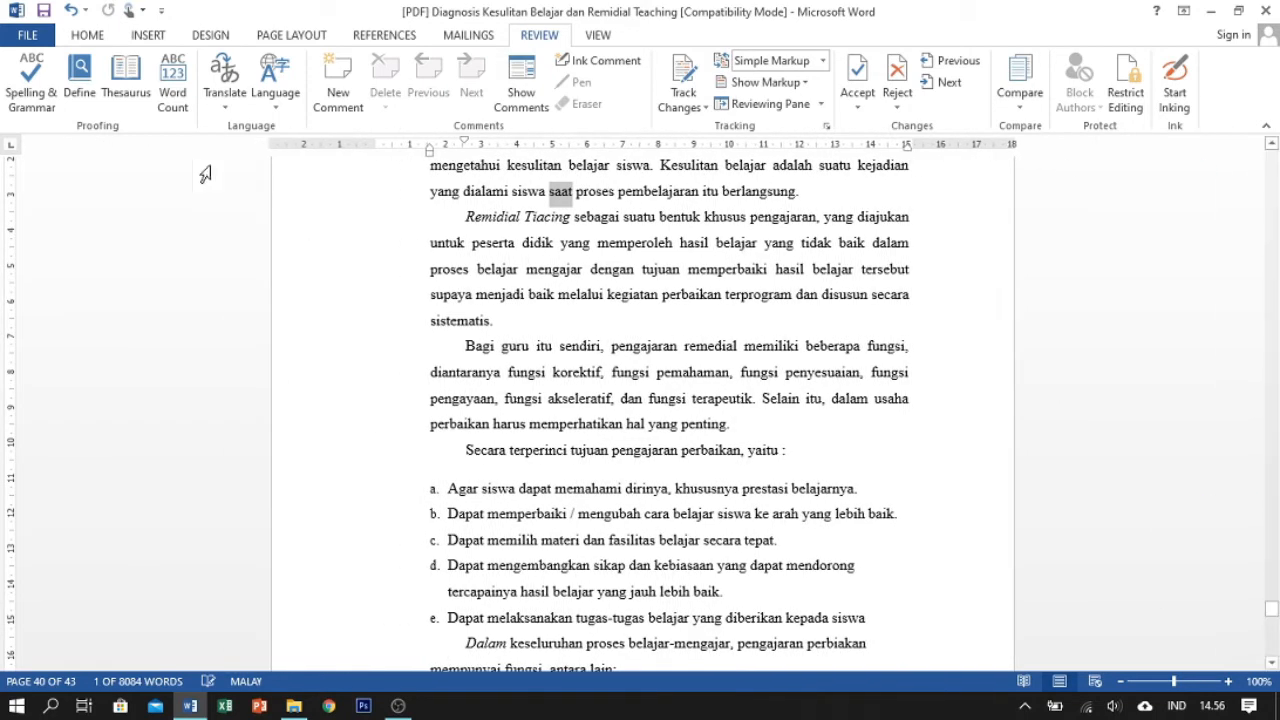
Send the whole document for online translation from English (United States) to Indonesian and close the translation browser window
left_click(239, 114)
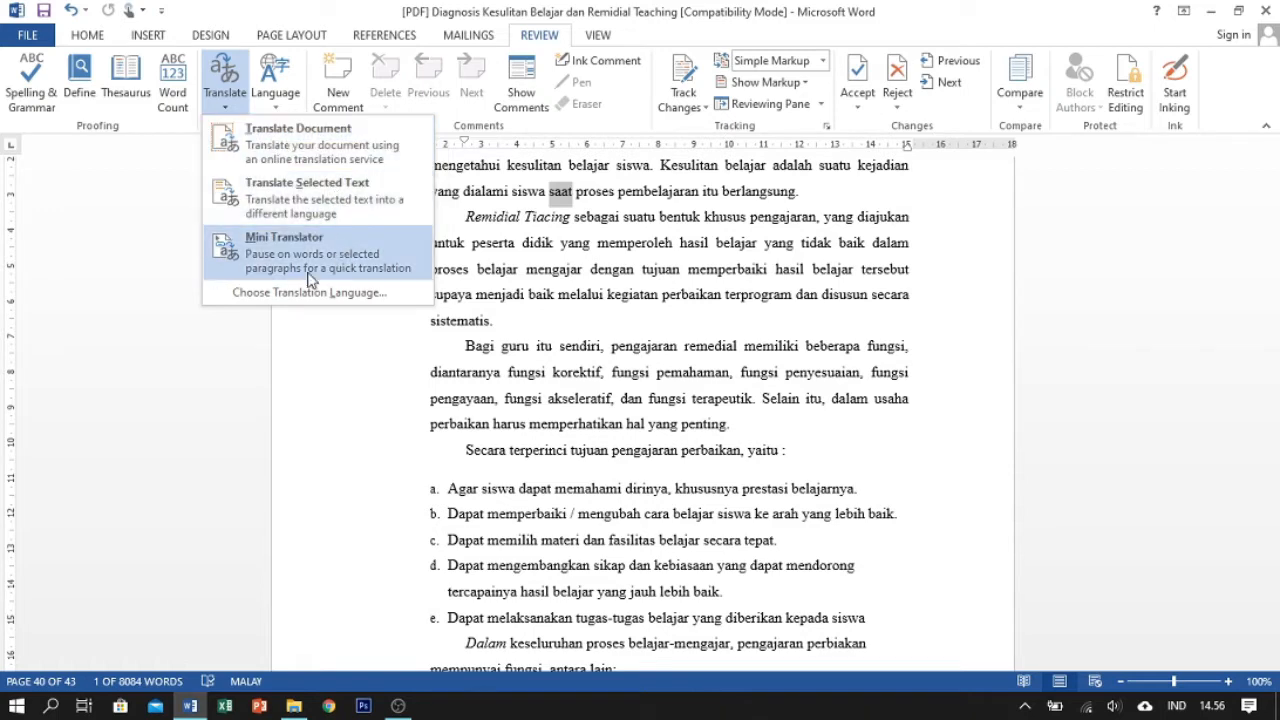
left_click(354, 160)
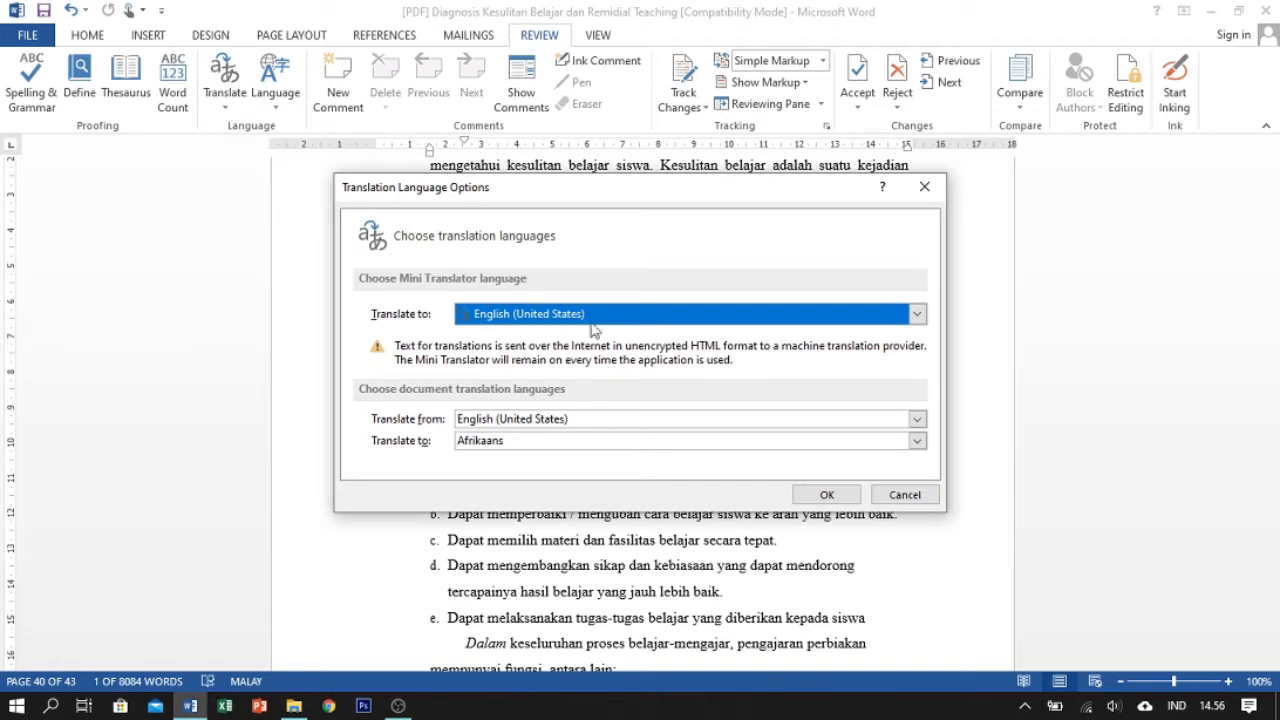
left_click(917, 441)
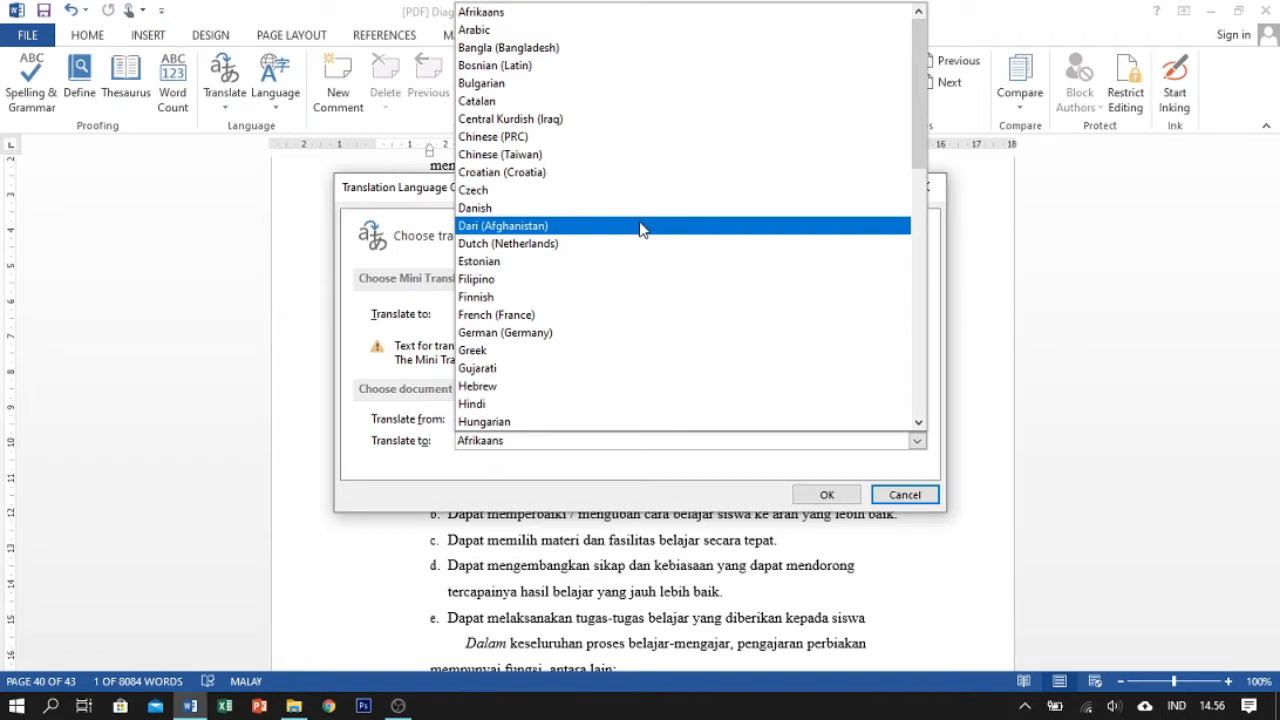
scroll(640, 229, "down", 3)
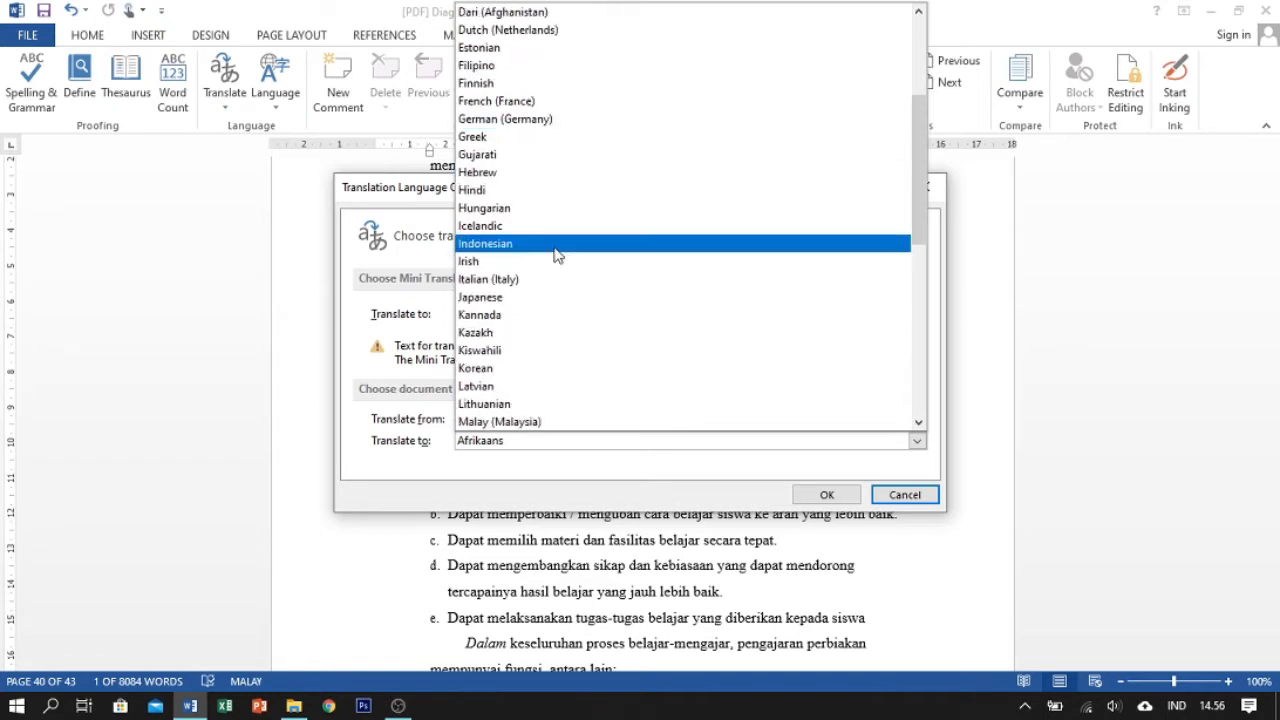
left_click(557, 256)
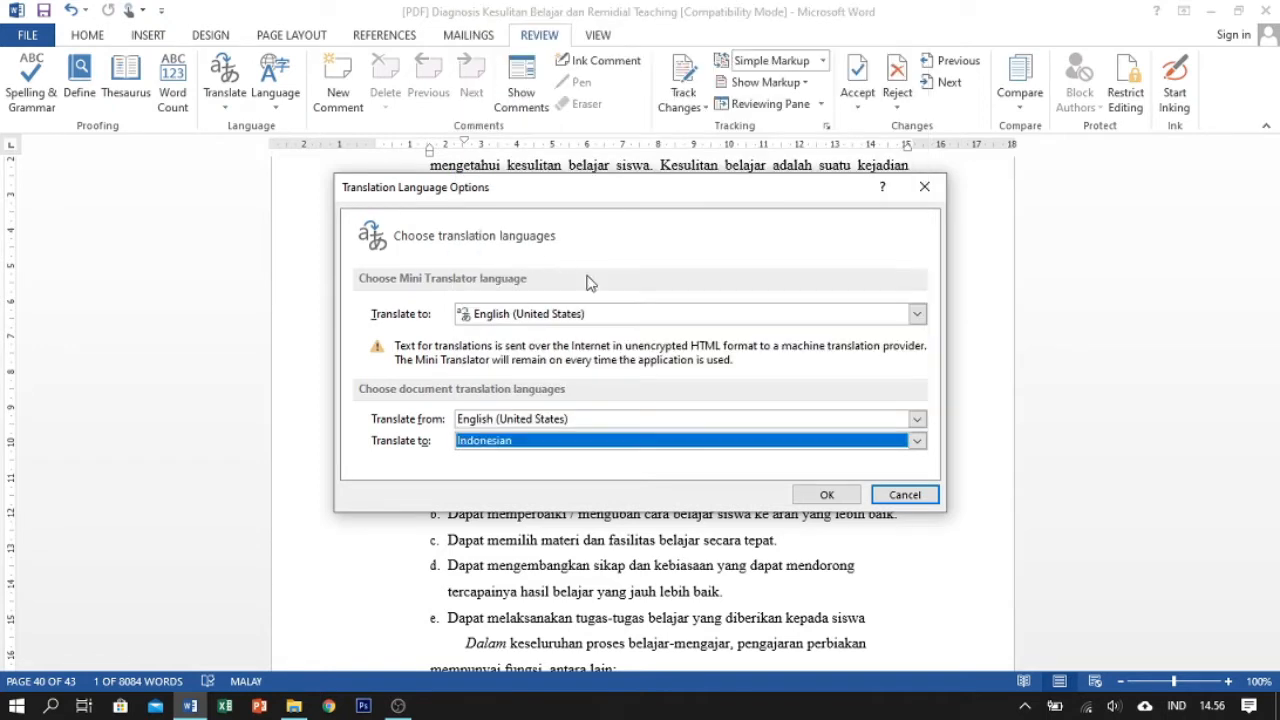
left_click(846, 495)
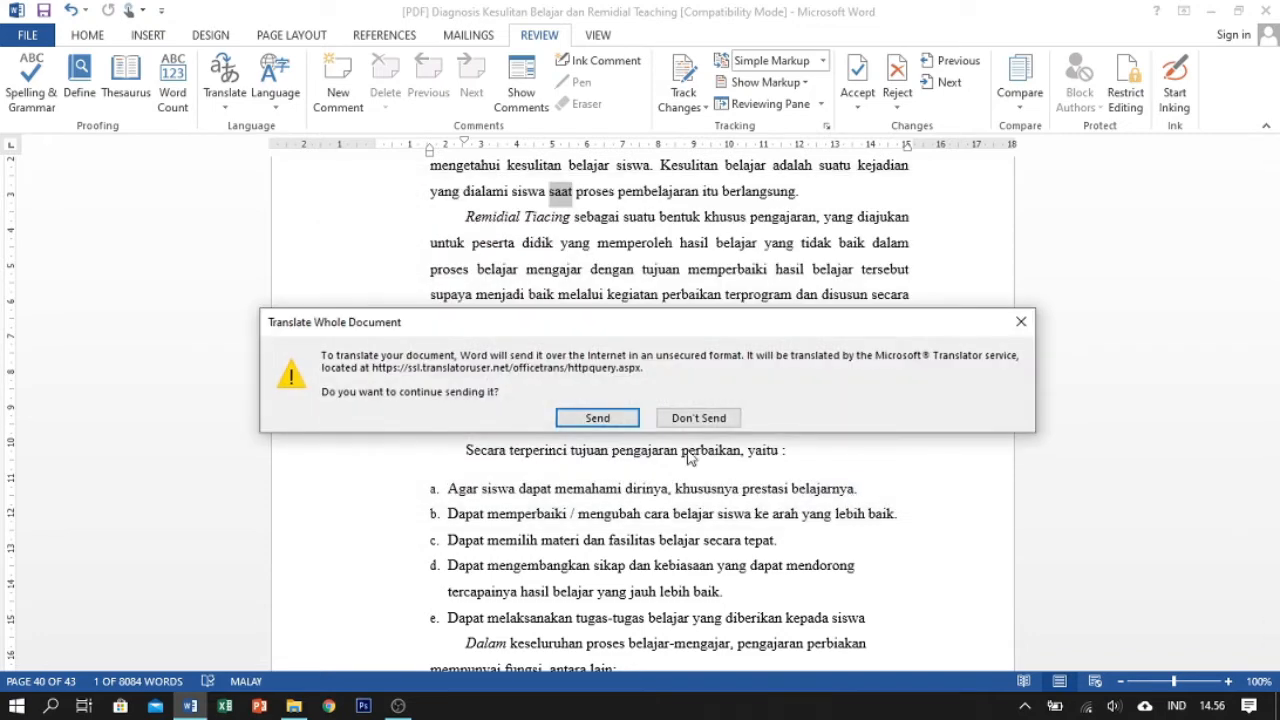
left_click(592, 420)
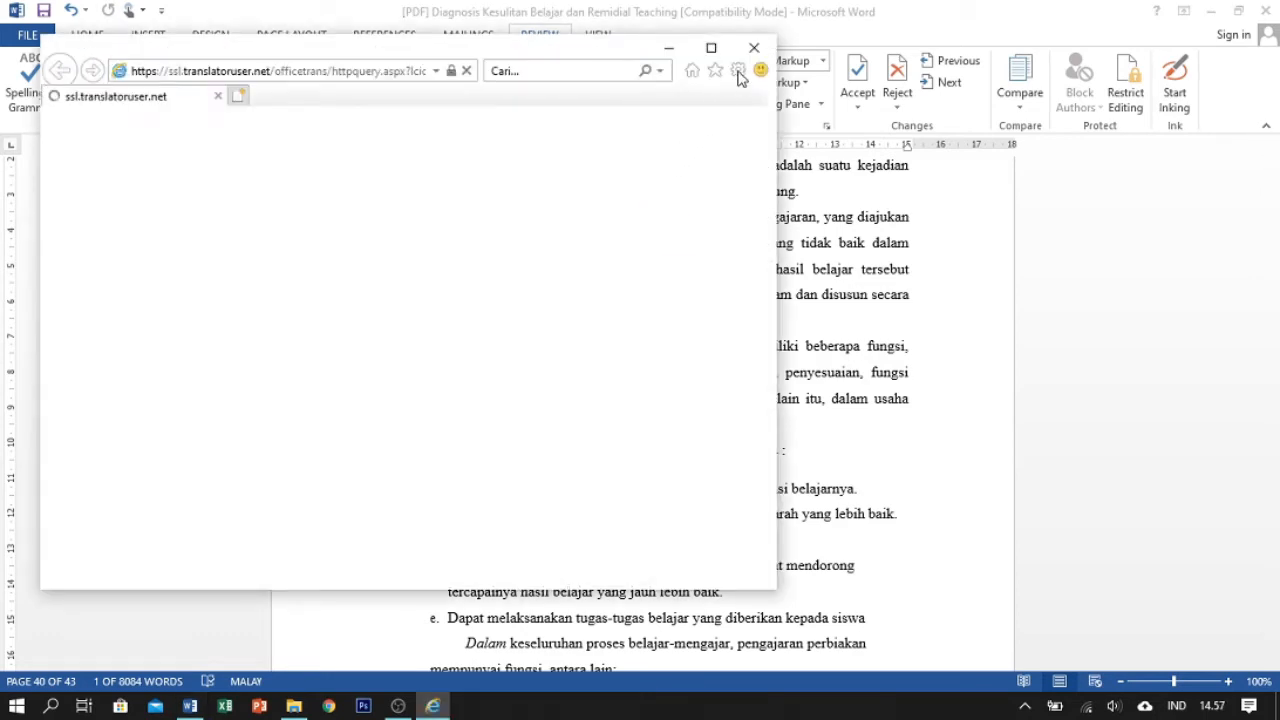
left_click(757, 50)
Review the proofing language settings for the selected word "saat" and accept them as they are
left_click(275, 100)
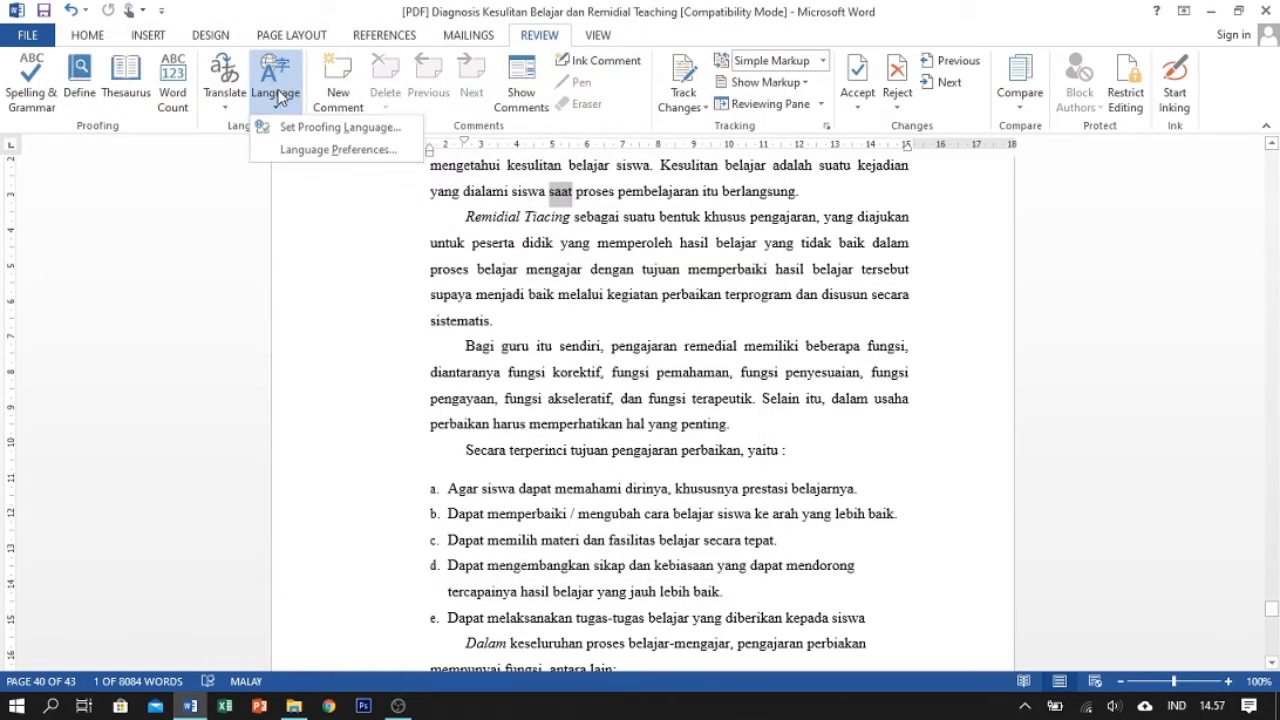
left_click(295, 127)
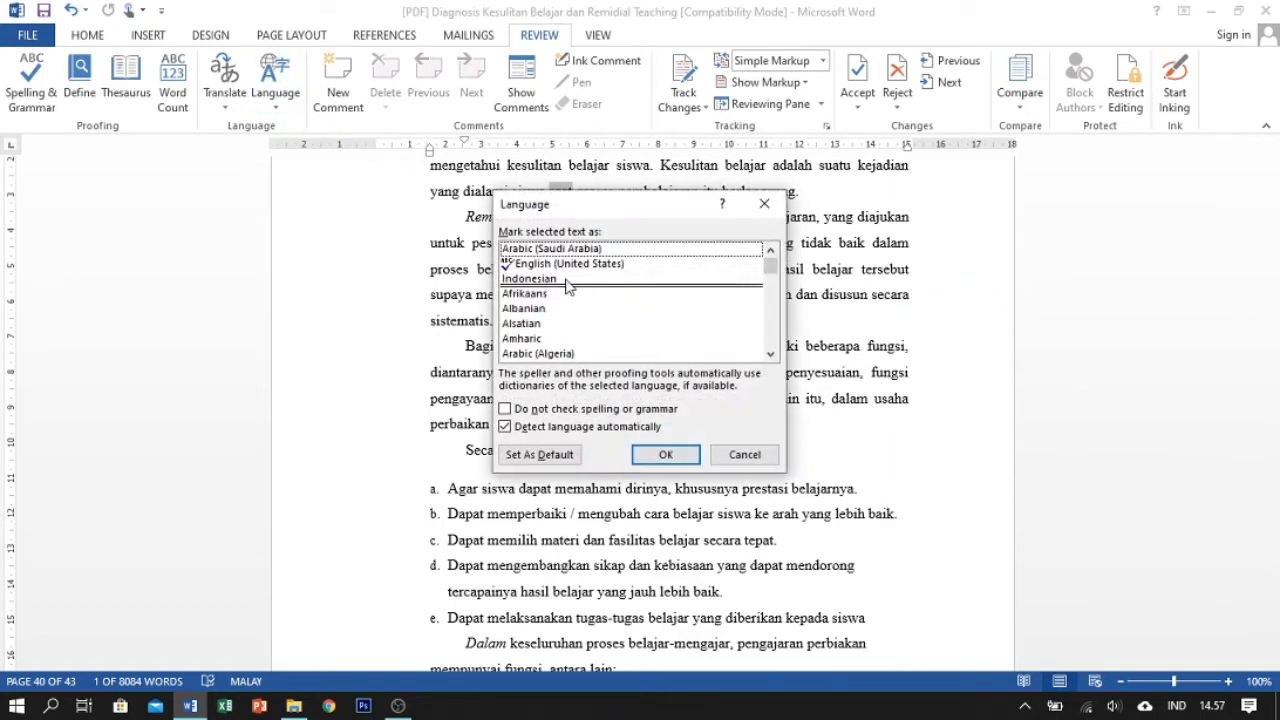
left_click(662, 454)
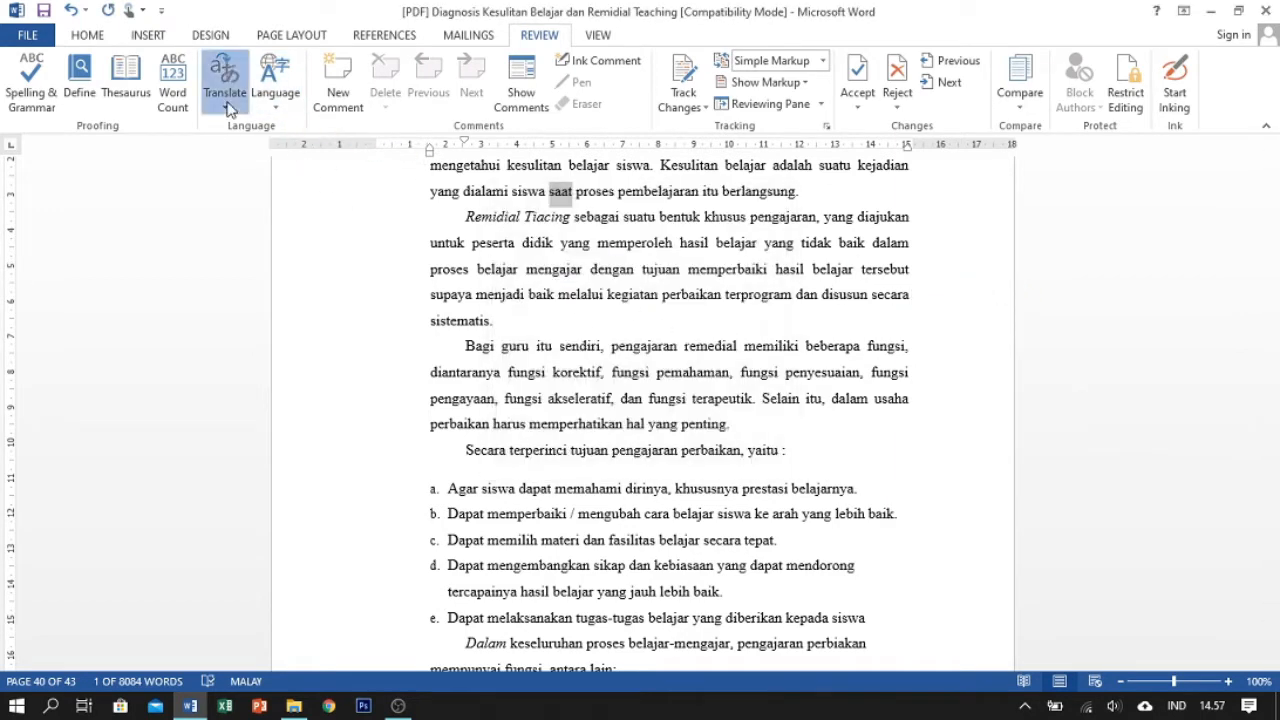
Translate the selected word "saat" with the Translate Selected Text tool
left_click(224, 80)
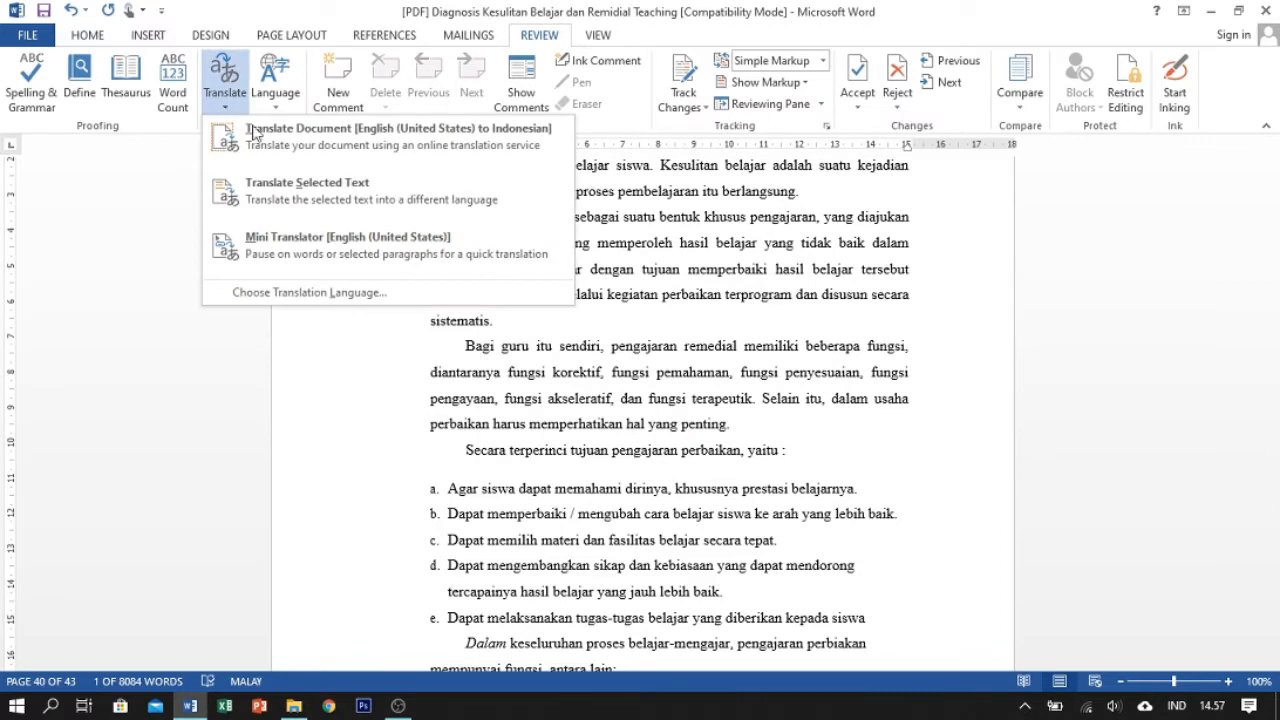
left_click(458, 204)
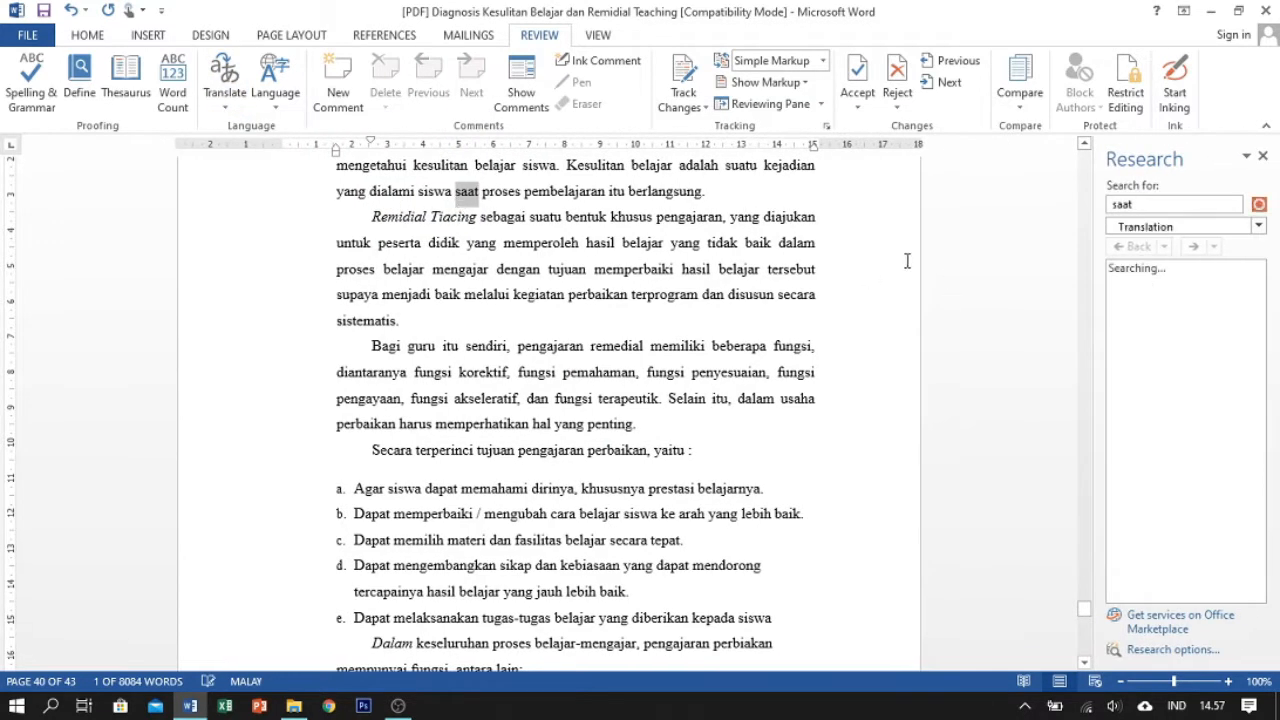
left_click(226, 100)
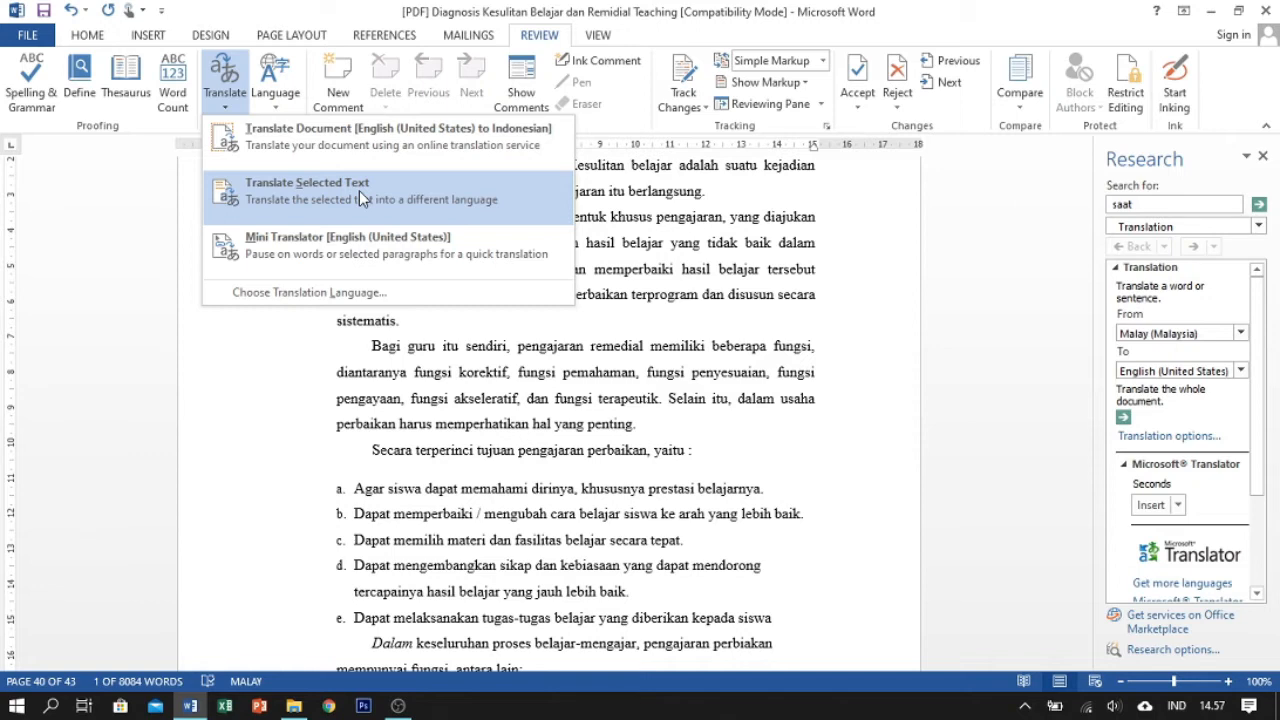
left_click(359, 190)
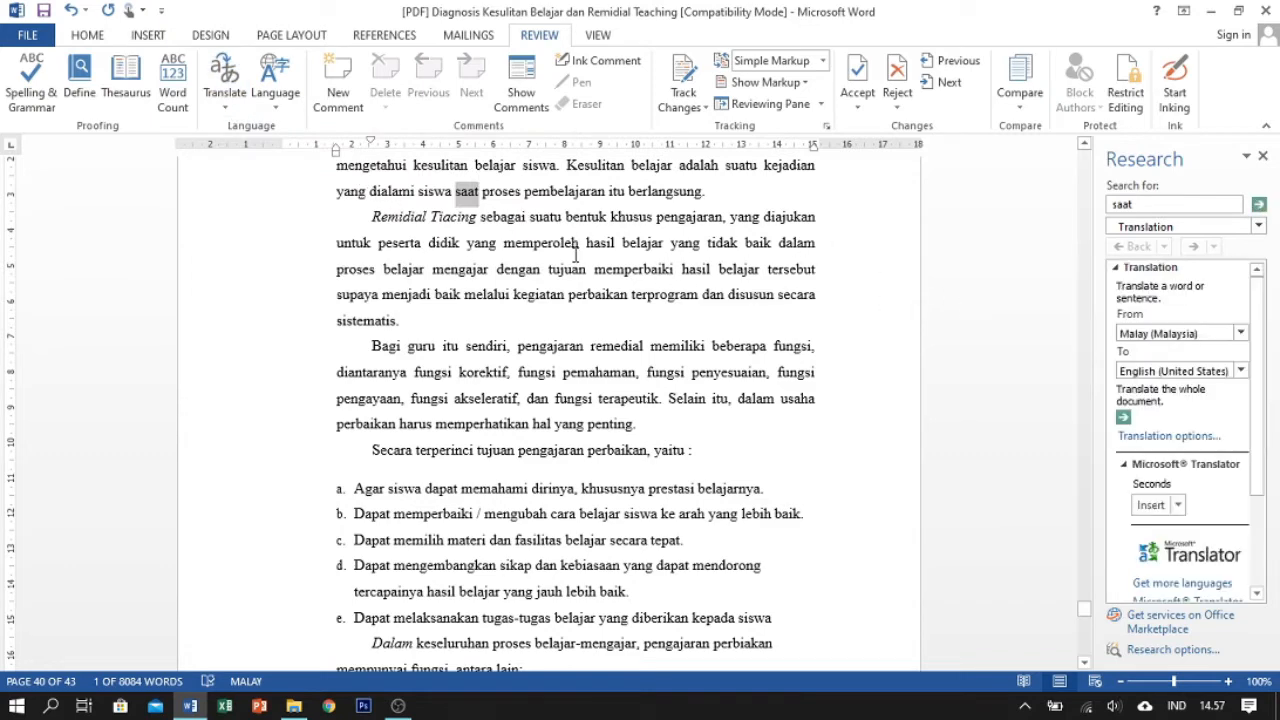
scroll(495, 245, "up", 1)
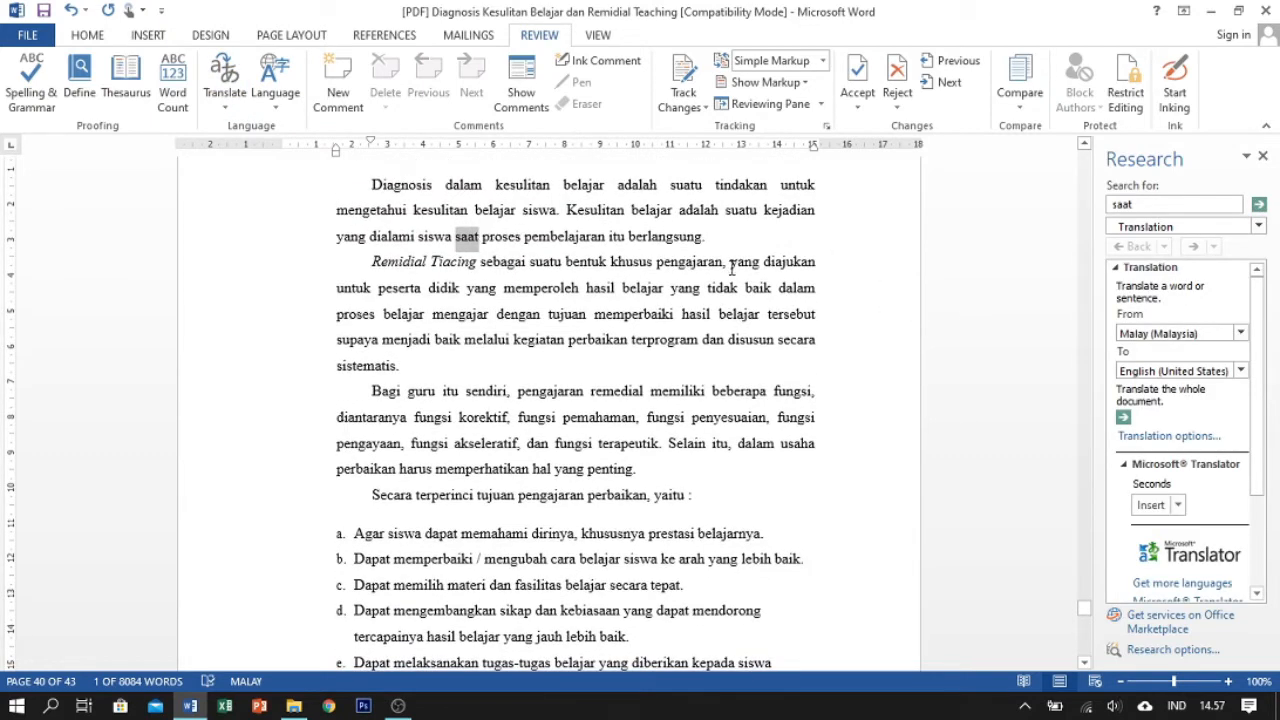
left_click(1257, 227)
left_click(1097, 228)
scroll(1097, 228, "up", 6)
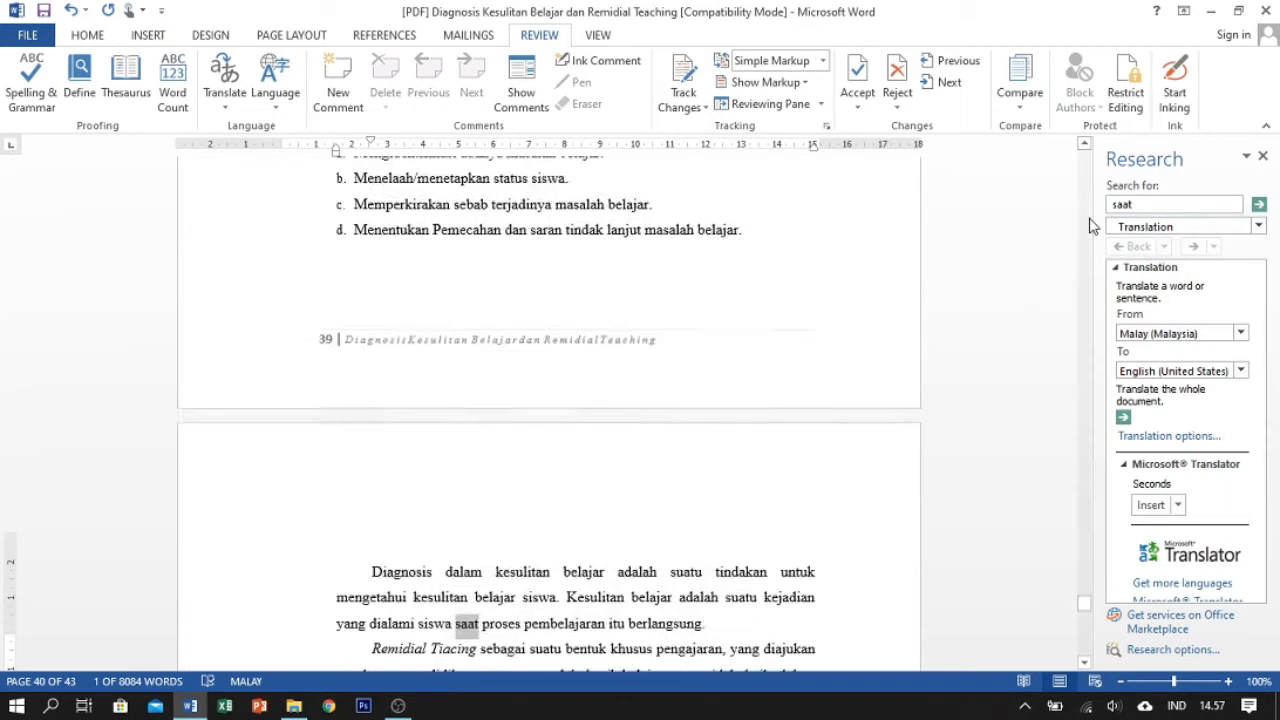
Set the source language for translating "saat" to Indonesian
left_click(1240, 336)
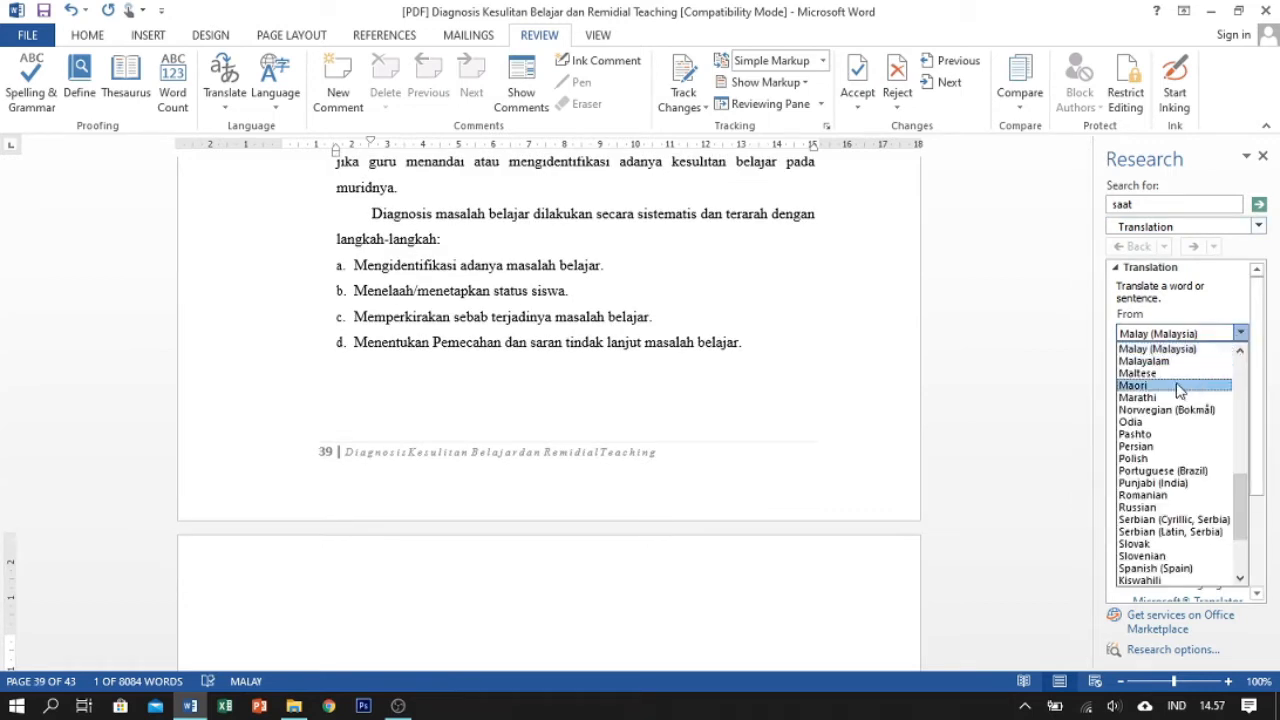
scroll(1184, 485, "down", 2)
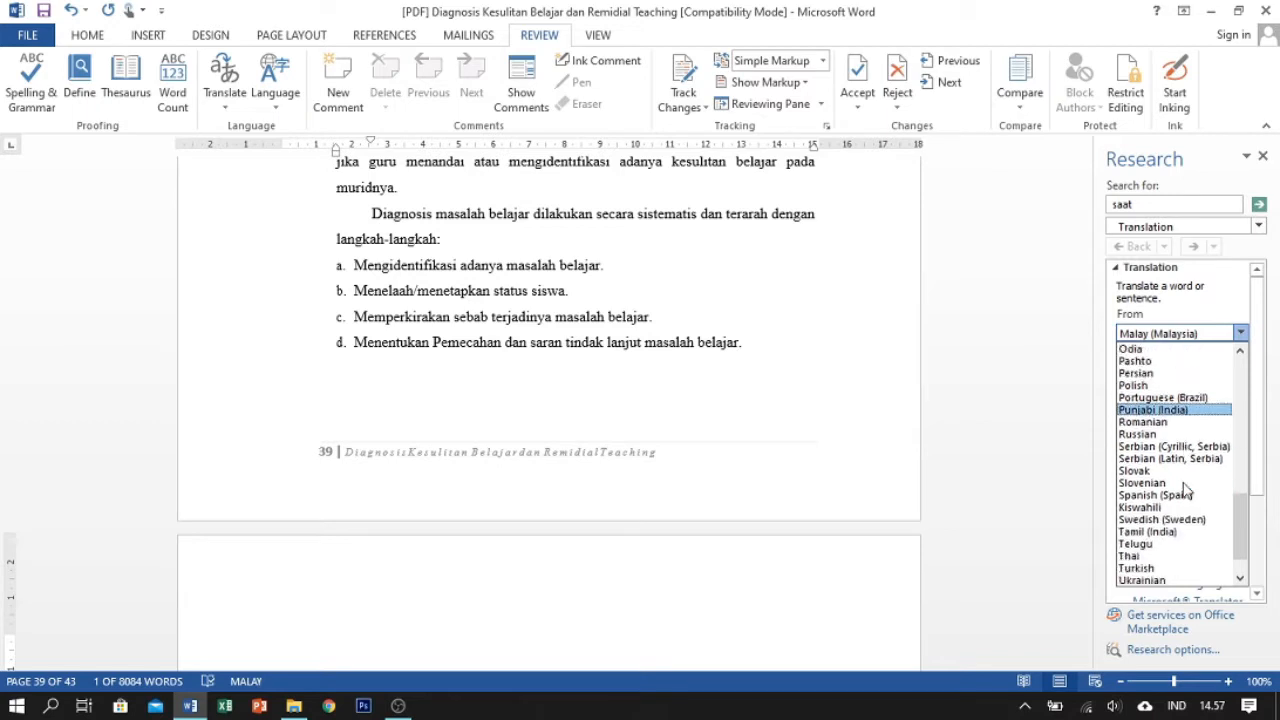
scroll(1184, 487, "down", 1)
scroll(1184, 487, "up", 9)
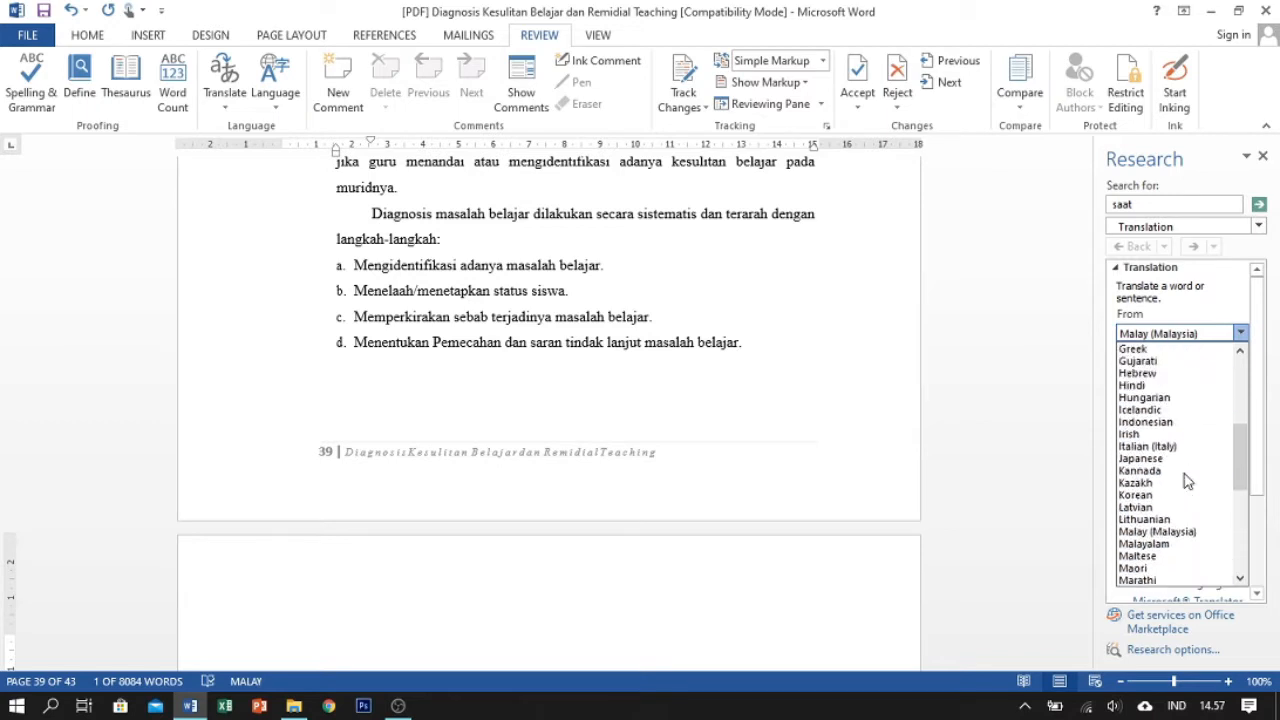
left_click(1186, 461)
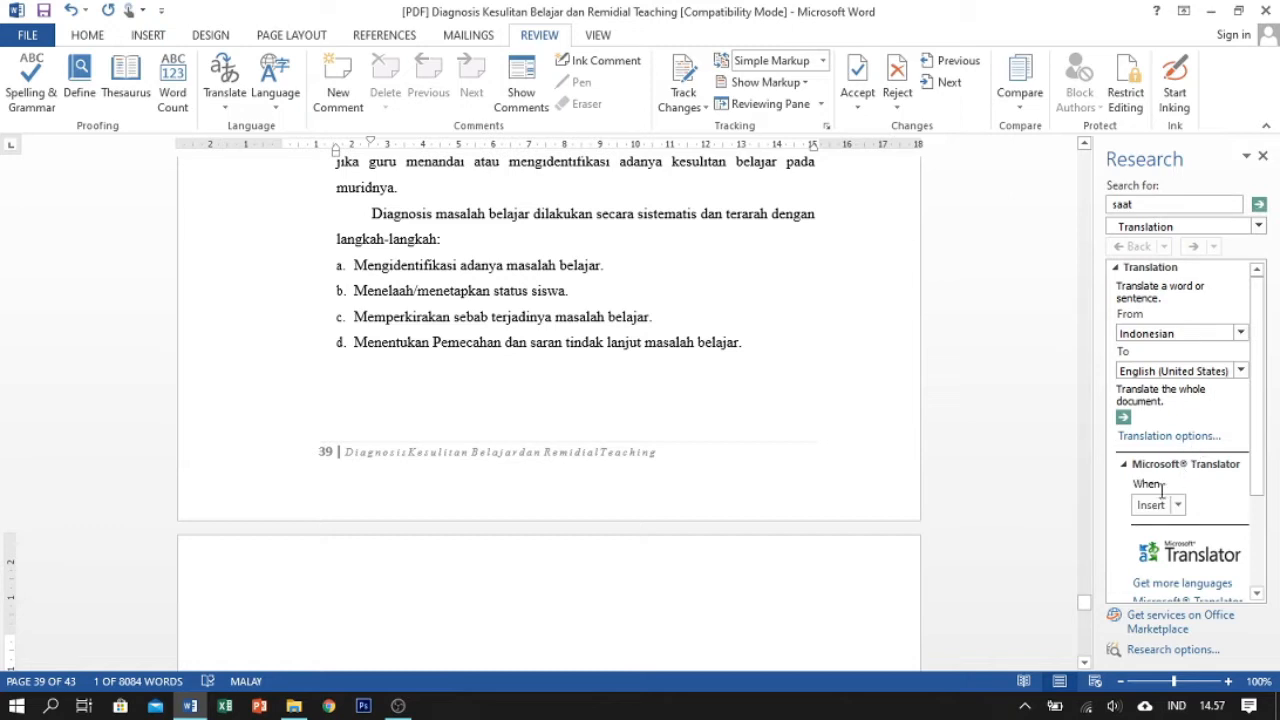
Correct the misspelled word "Tiacing" to "Teaching" at the start of the second paragraph on page 40
scroll(1012, 468, "up", 1)
scroll(1012, 468, "down", 3)
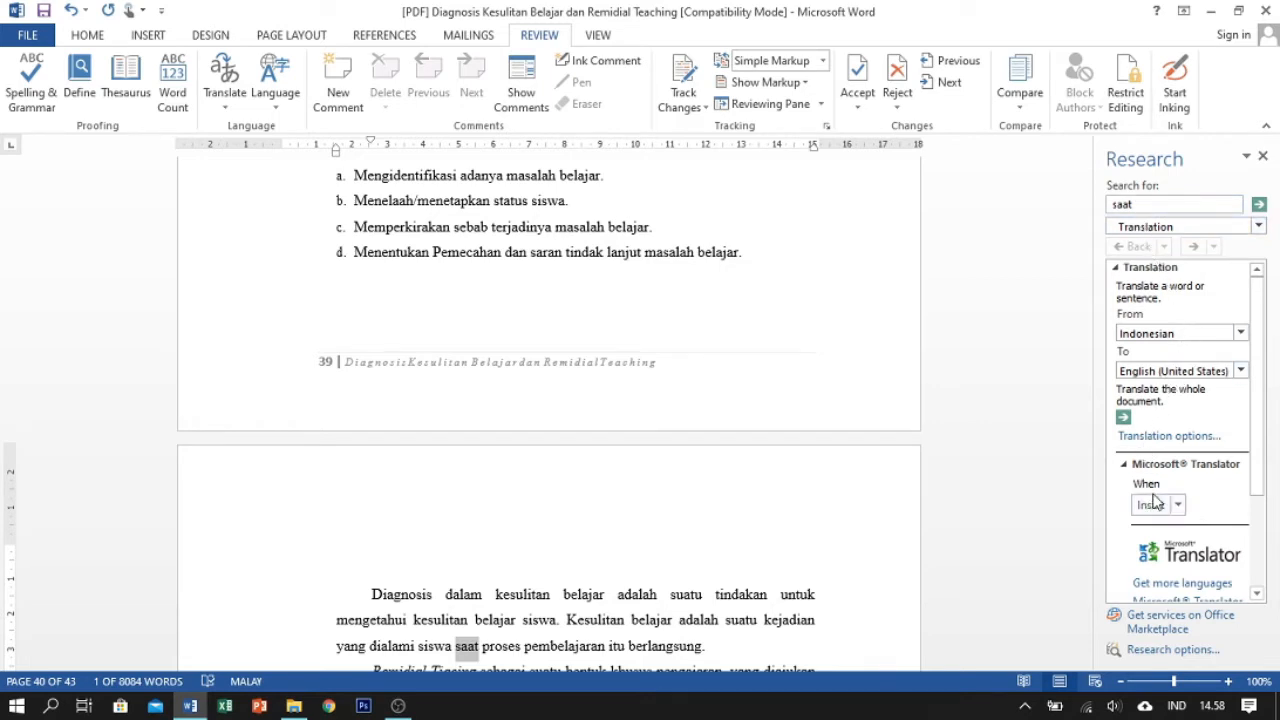
scroll(380, 265, "up", 3)
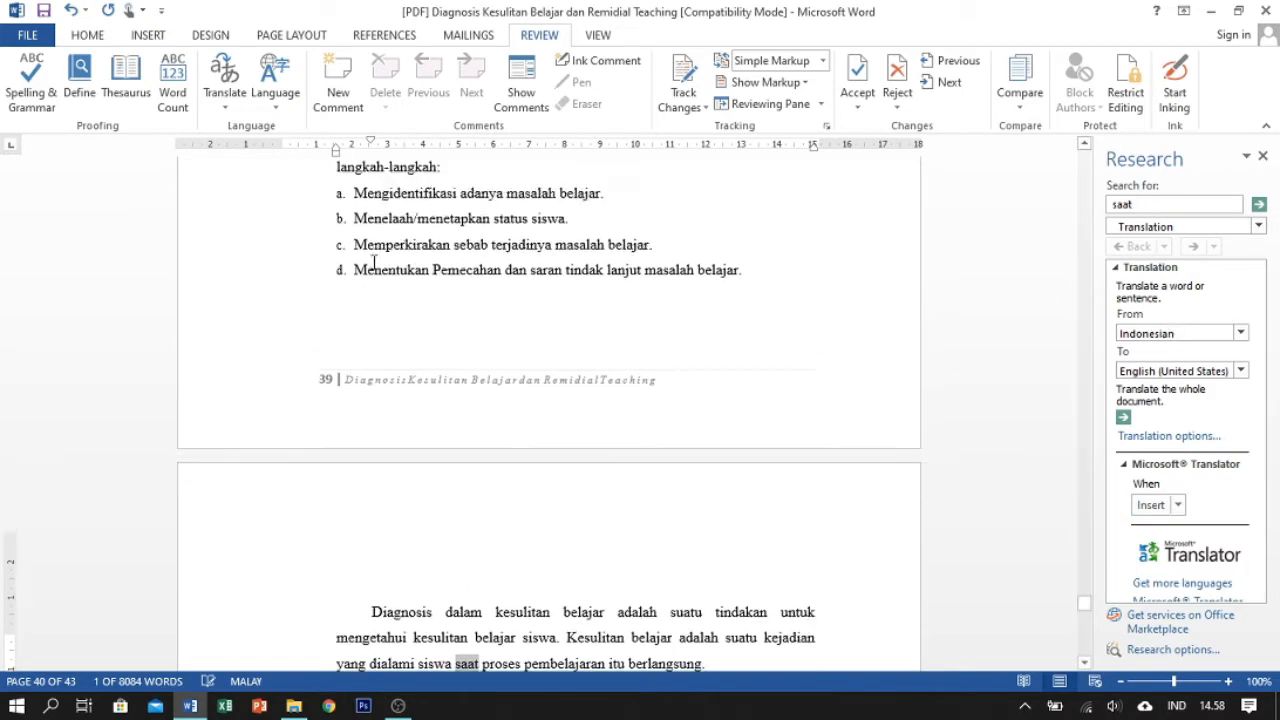
scroll(380, 265, "down", 3)
scroll(380, 265, "down", 4)
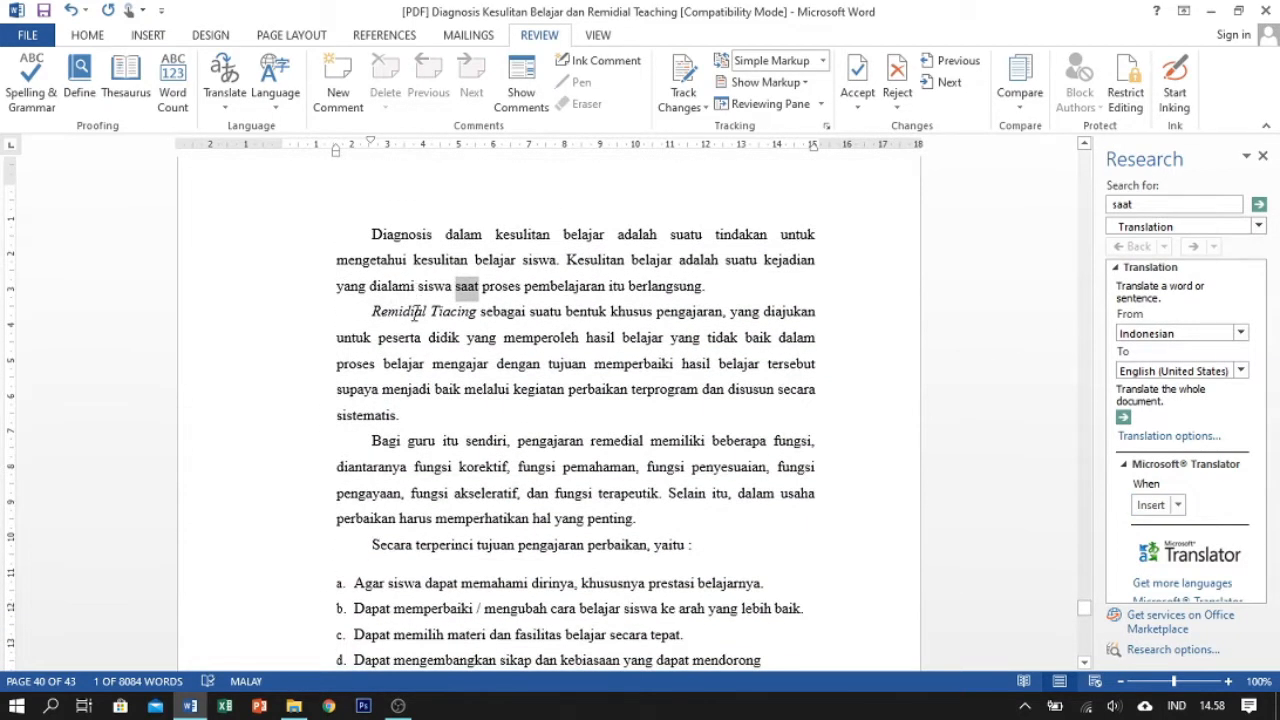
left_click_drag(432, 313, 449, 315)
left_click(446, 312)
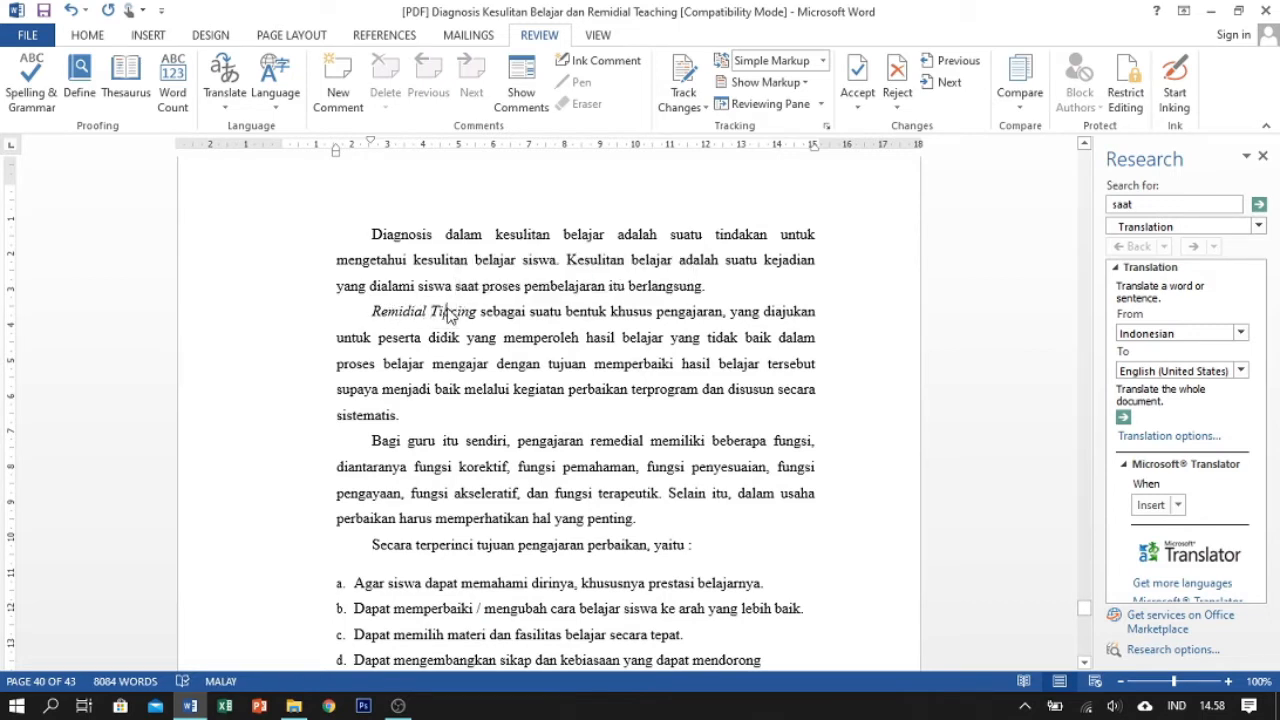
key("BackSpace")
type("e")
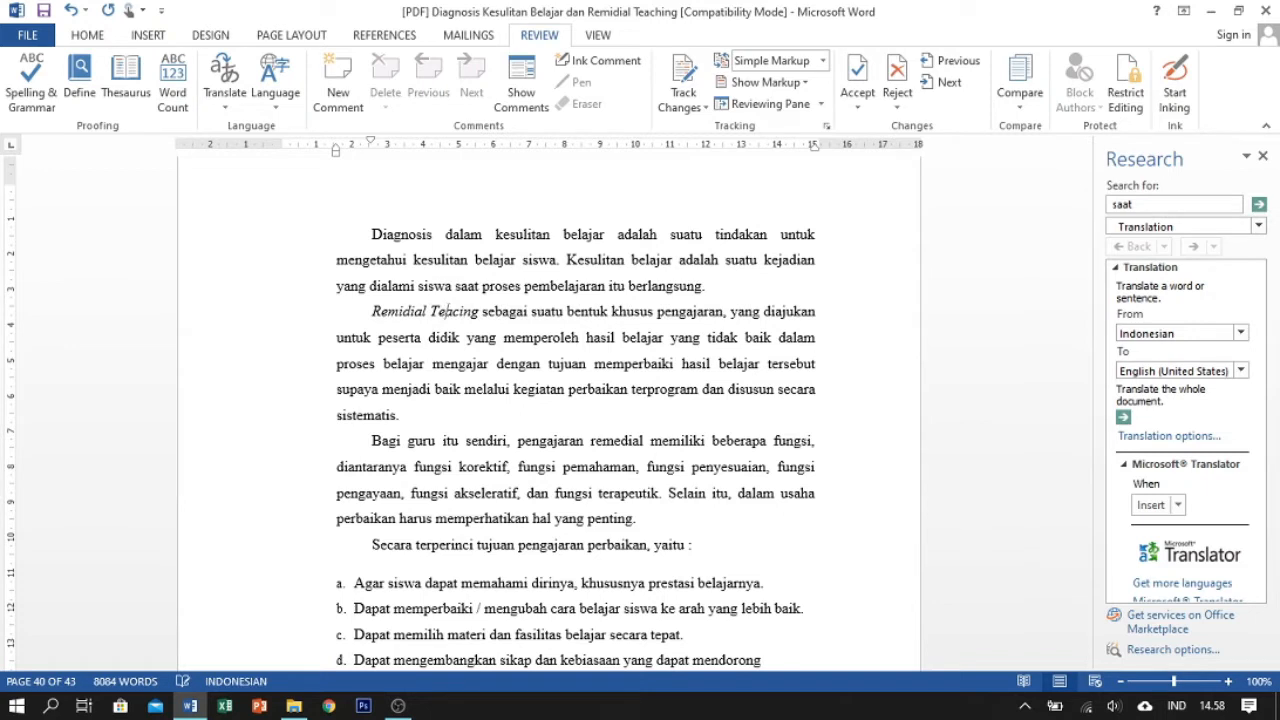
type("ach")
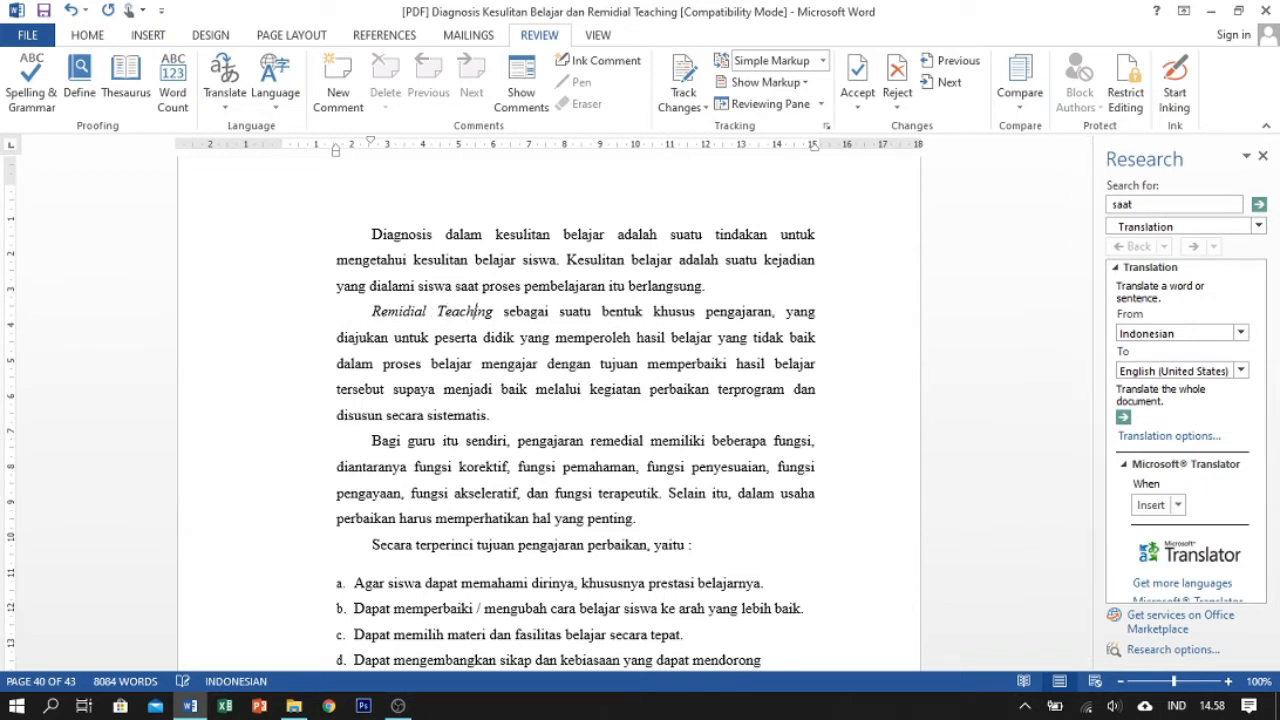
Look up the translation of the word "Teaching" from the second paragraph, with English (United States) as the source language
left_click_drag(440, 314, 494, 316)
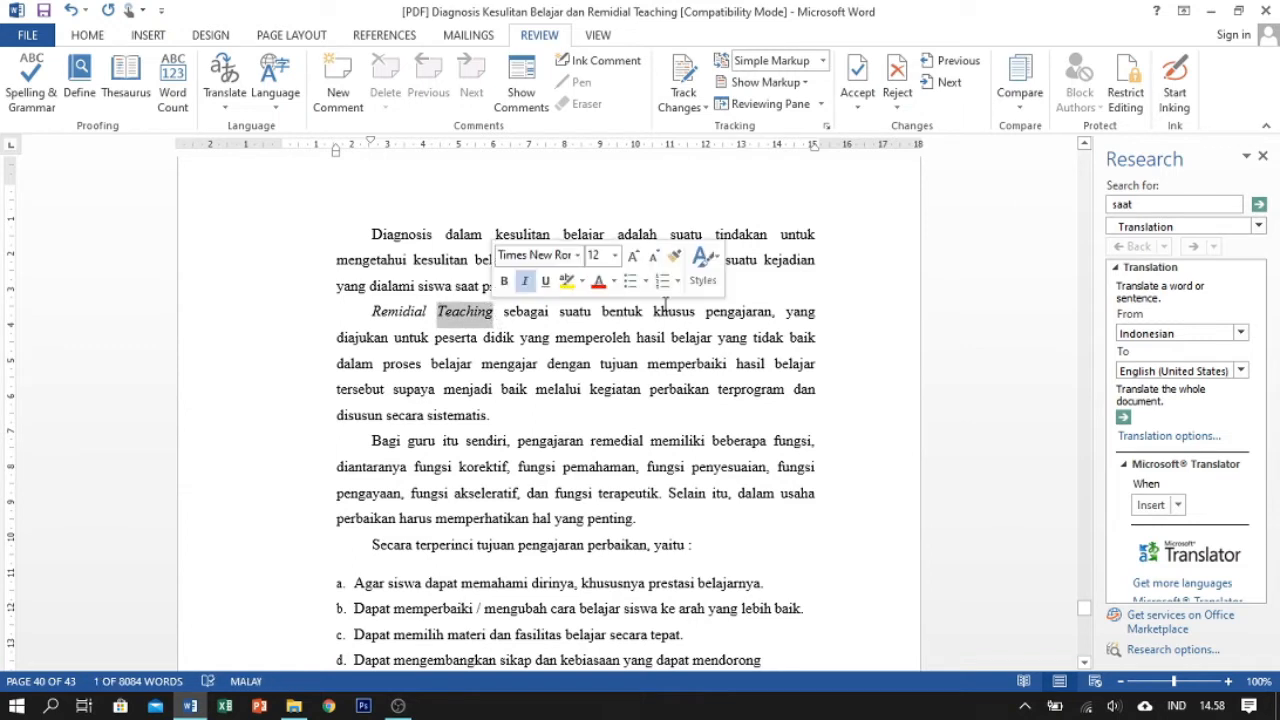
left_click(1179, 208)
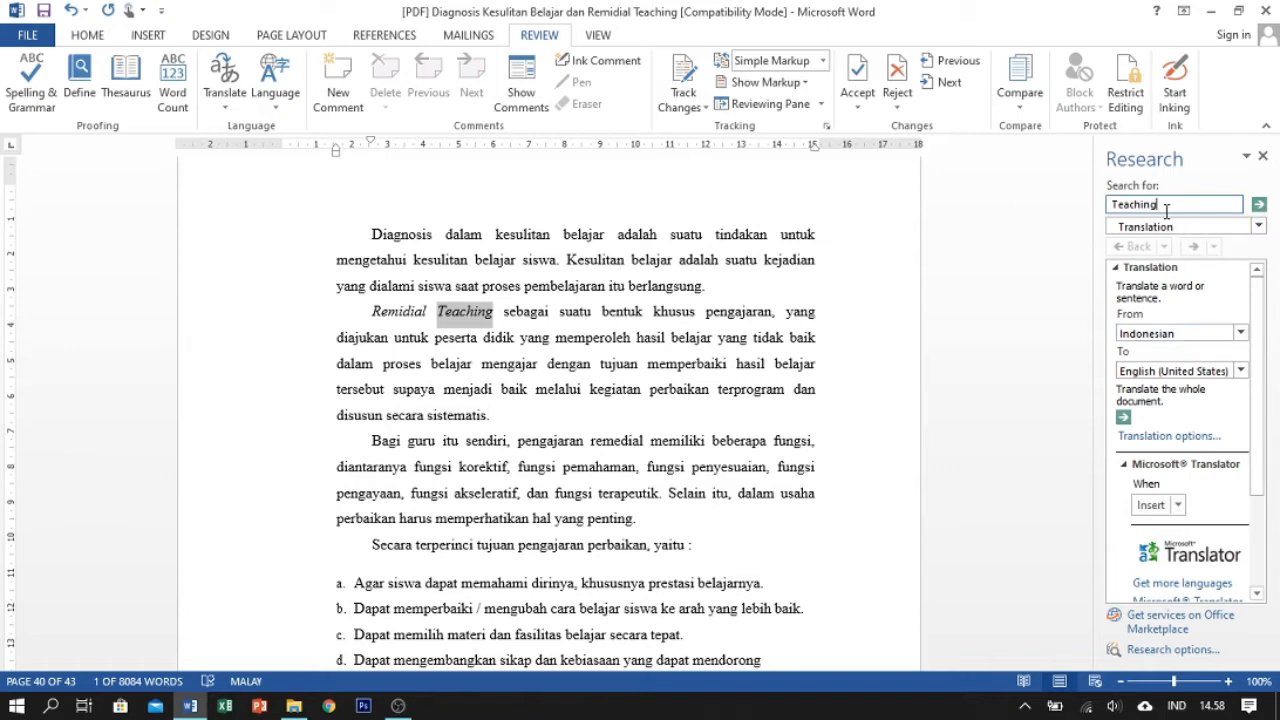
left_click(1240, 333)
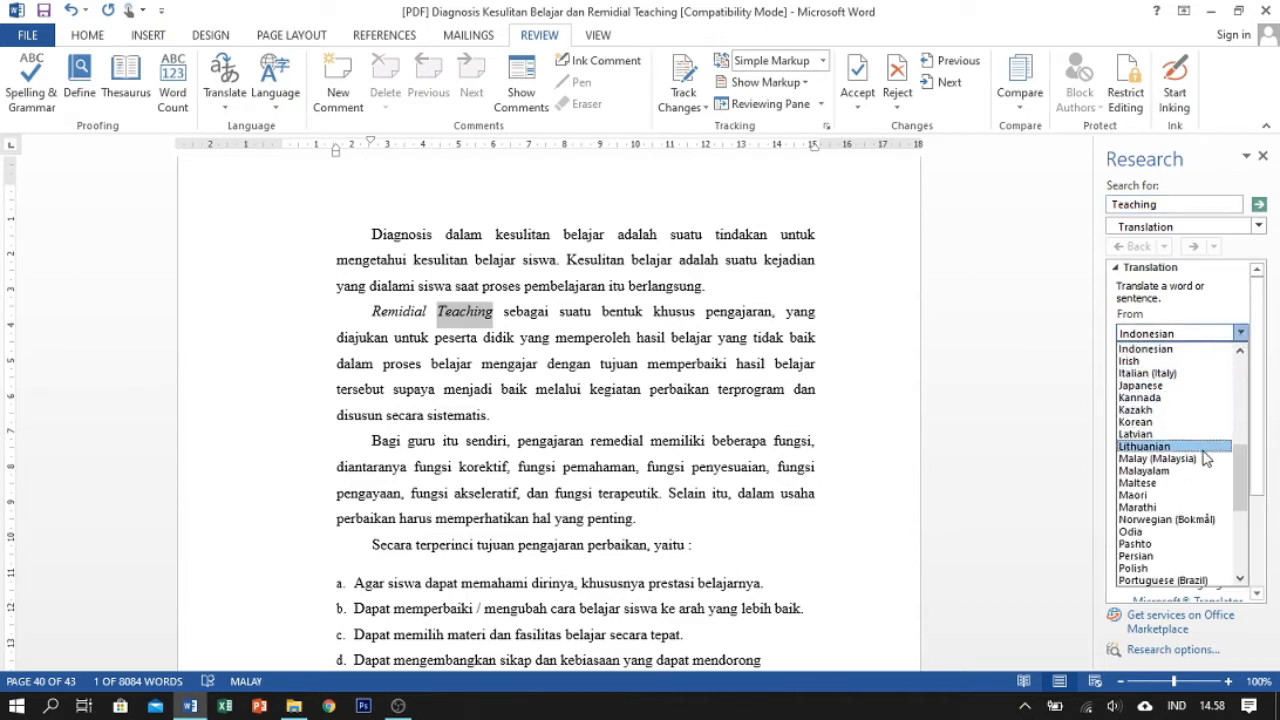
scroll(1213, 476, "up", 5)
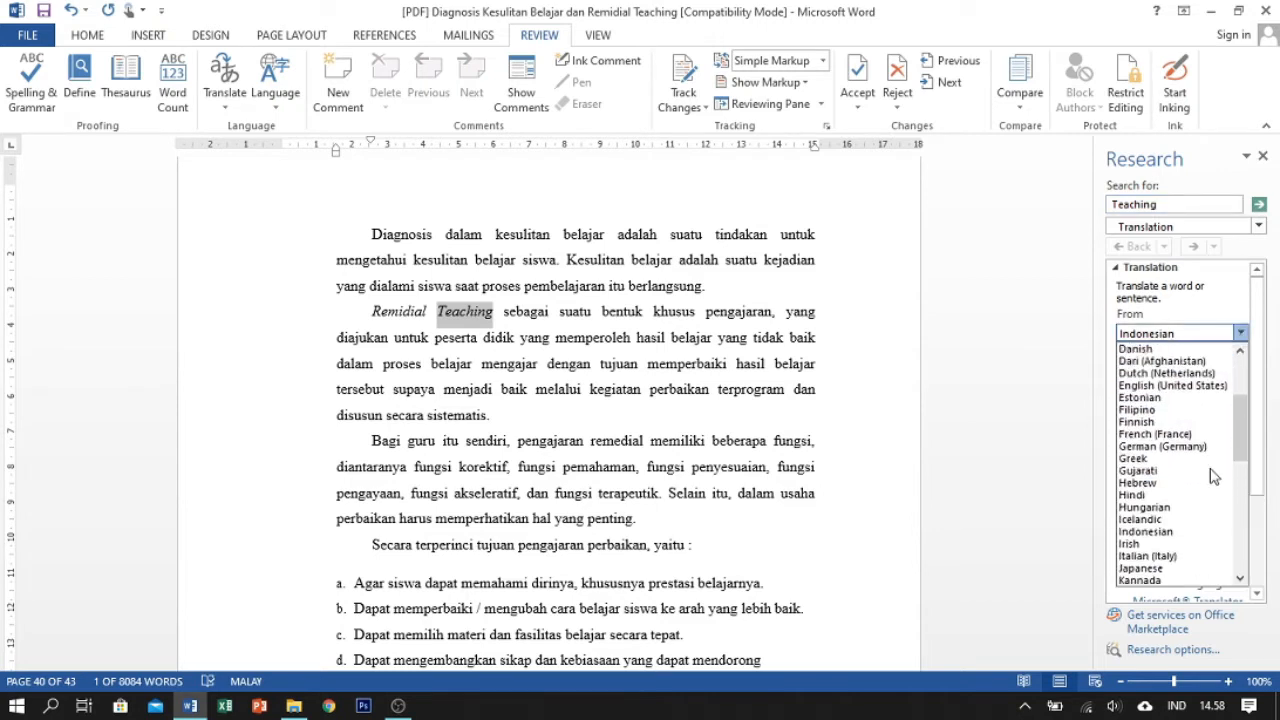
scroll(1210, 465, "up", 4)
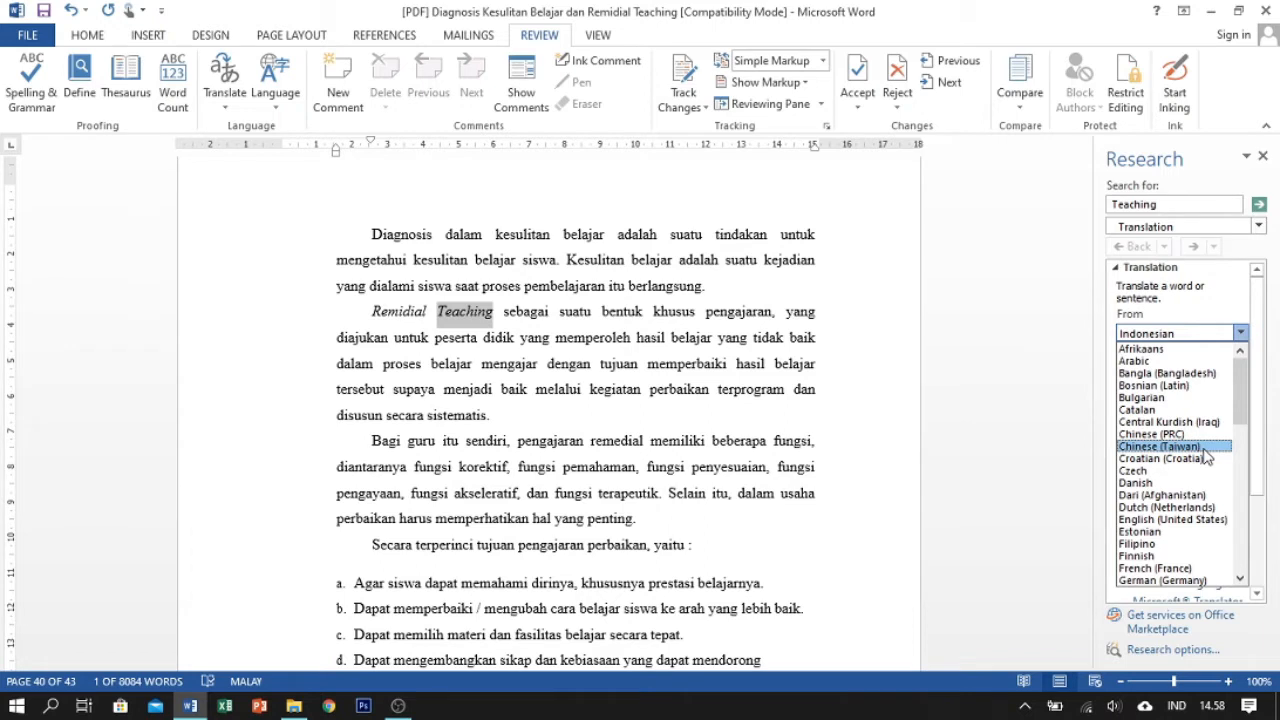
scroll(1205, 455, "down", 7)
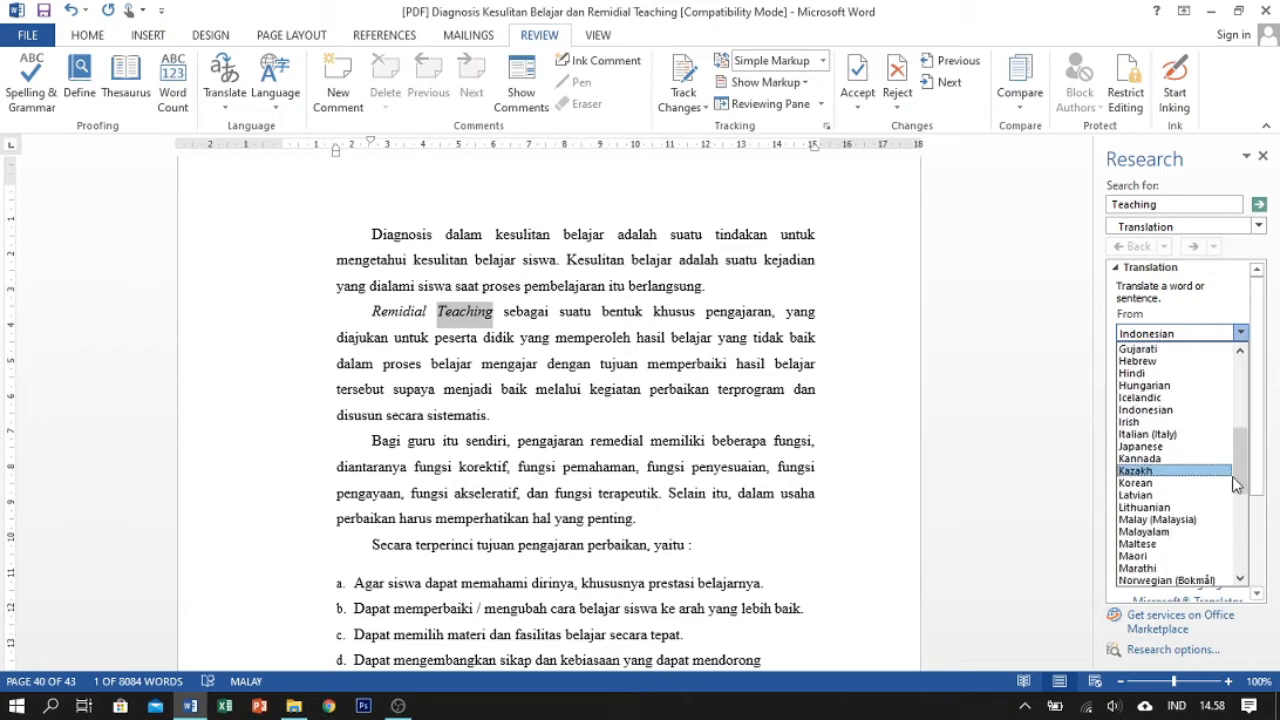
scroll(1214, 486, "down", 4)
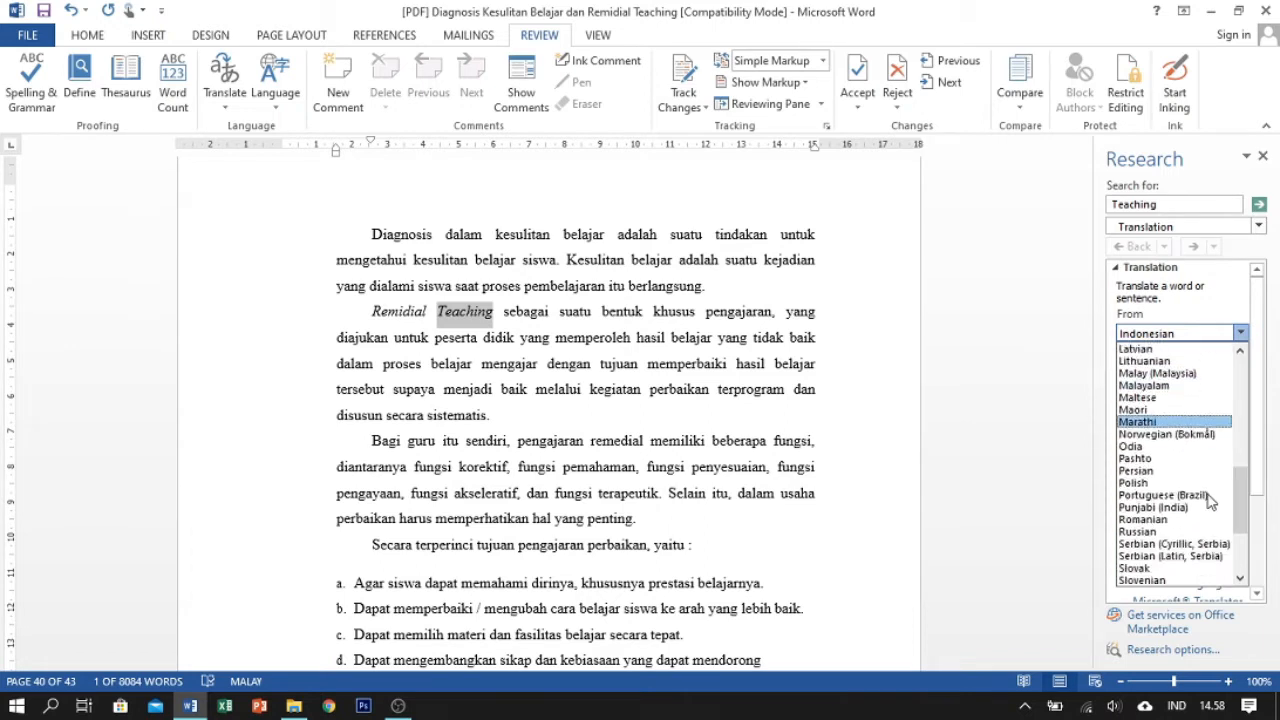
scroll(1212, 500, "down", 3)
scroll(1200, 485, "up", 12)
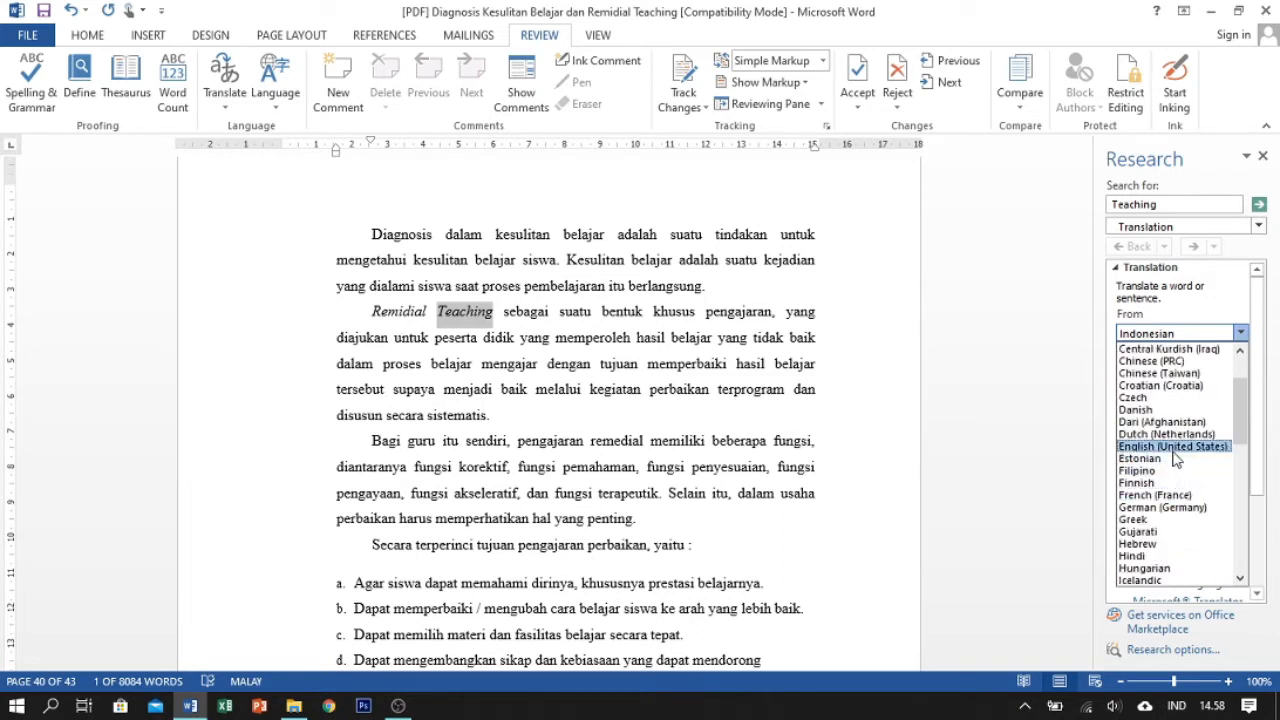
left_click(1178, 449)
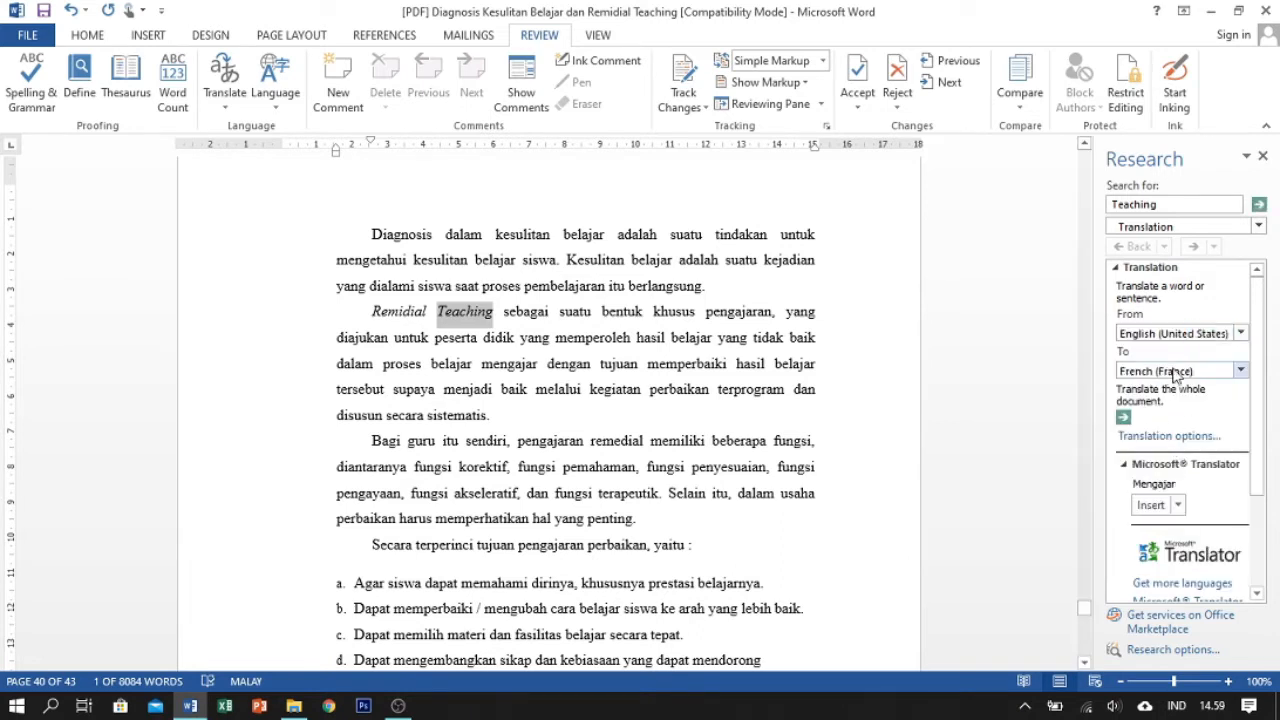
Set the target language for translating "Teaching" to Indonesian and close the Research pane
left_click(1240, 376)
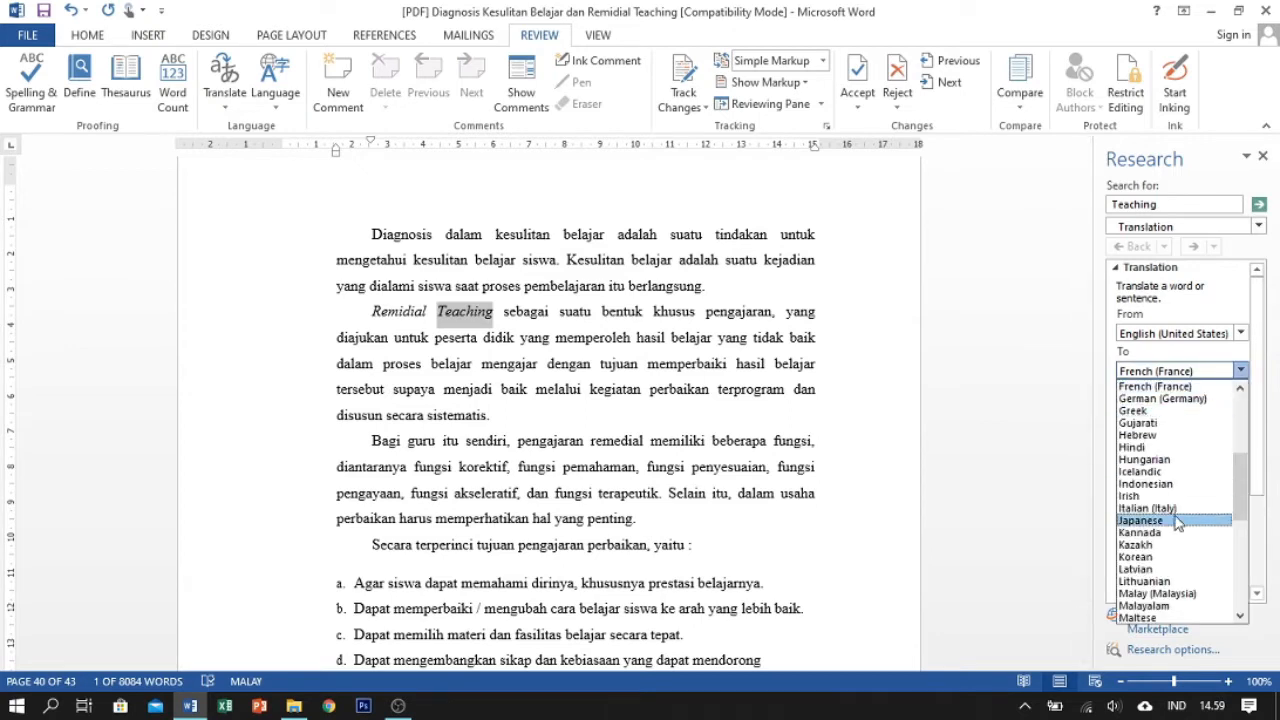
left_click(1176, 483)
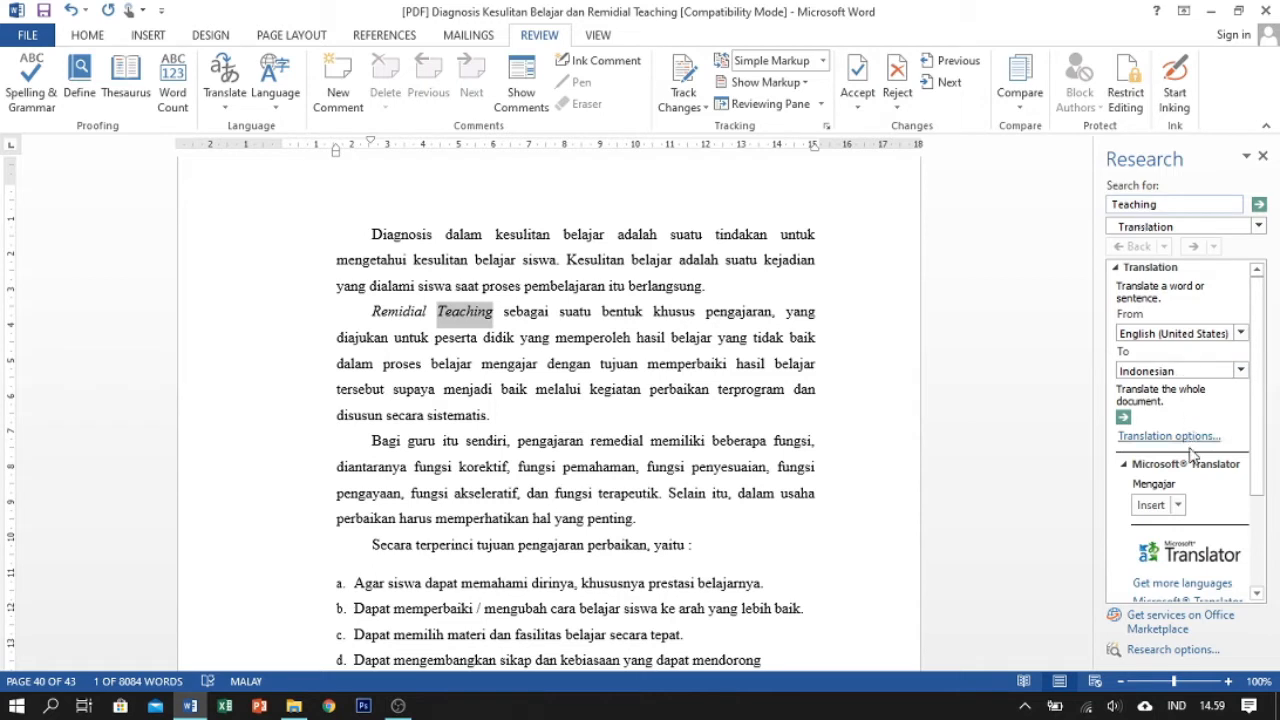
left_click(569, 388)
left_click_drag(569, 388, 641, 390)
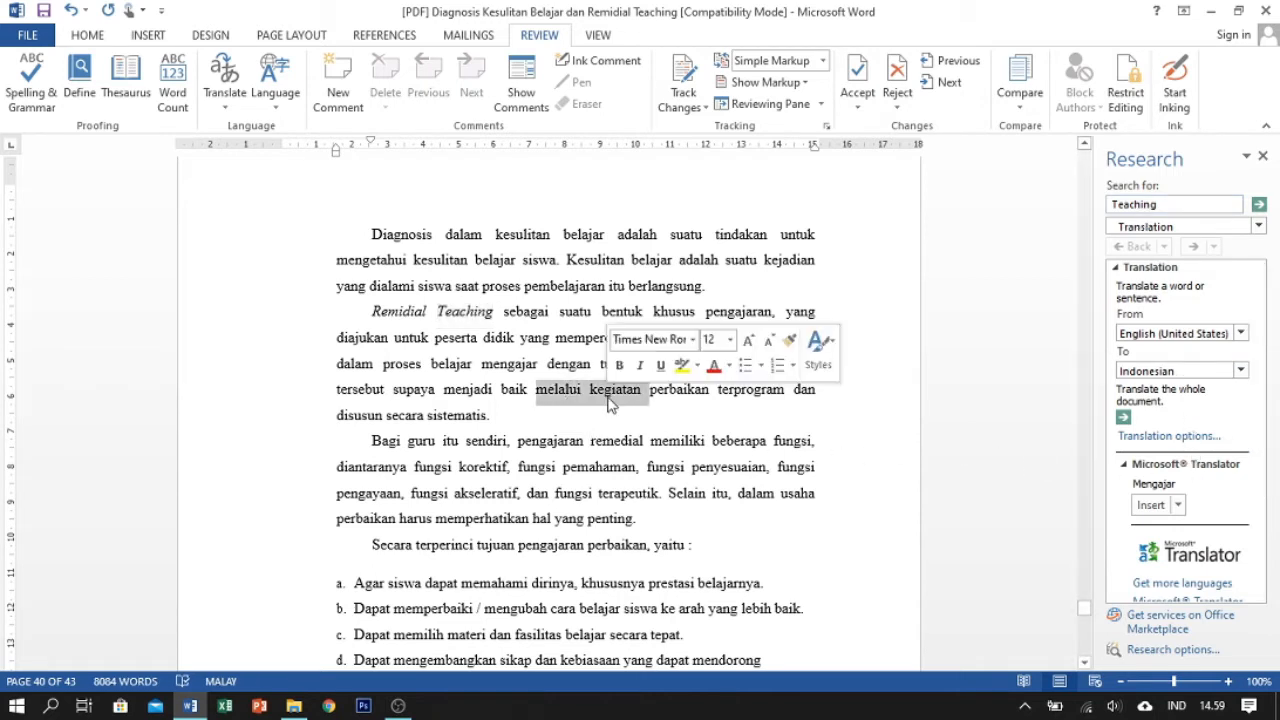
left_click(550, 364)
left_click_drag(503, 314, 550, 337)
left_click(584, 391)
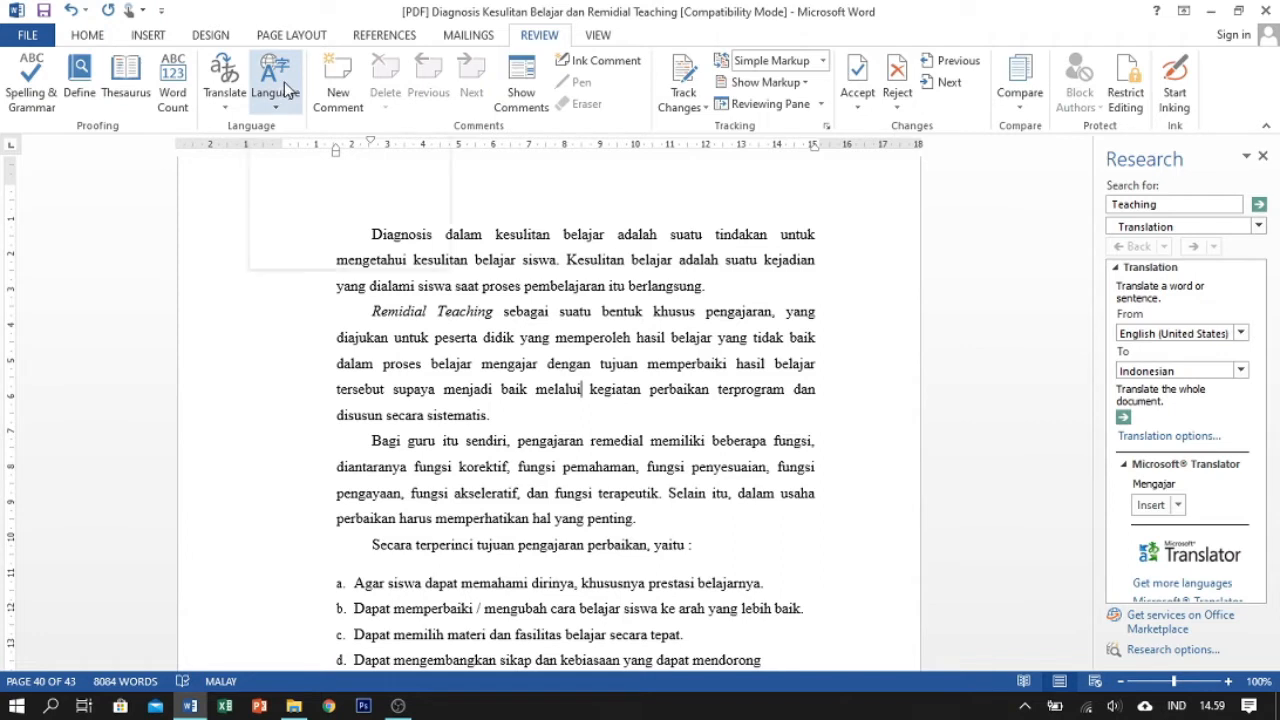
left_click(983, 263)
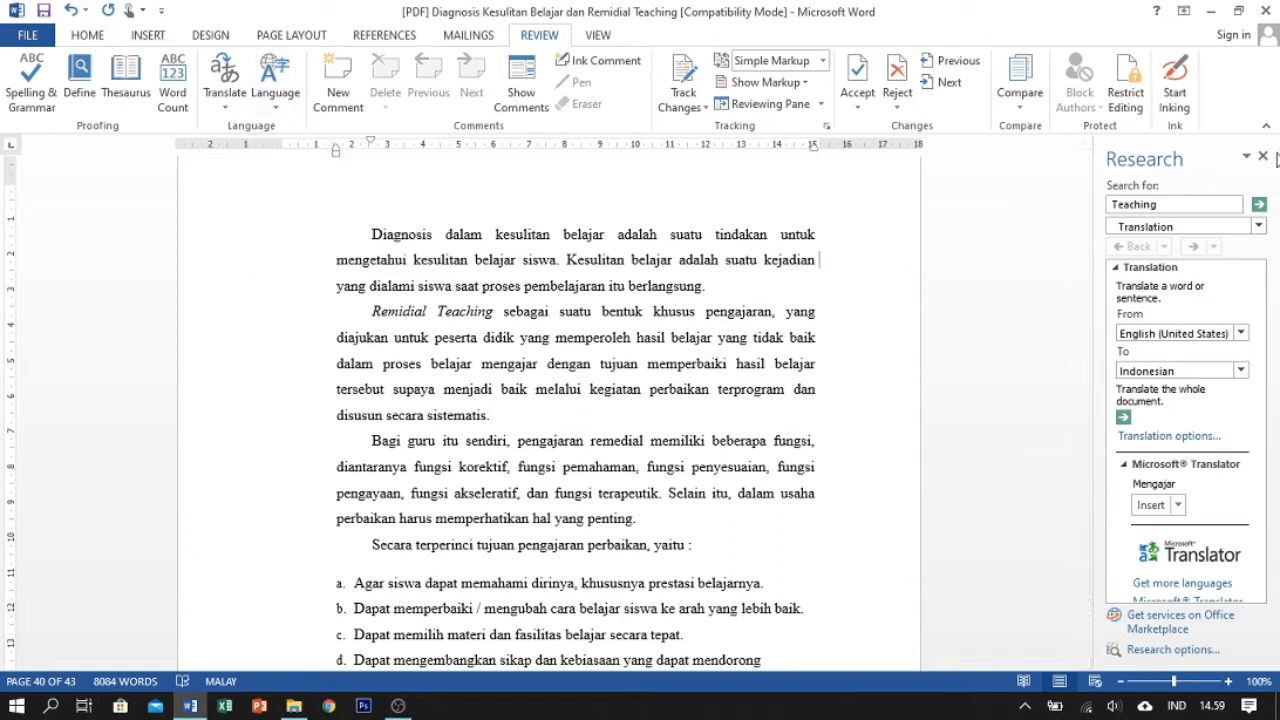
left_click(1264, 158)
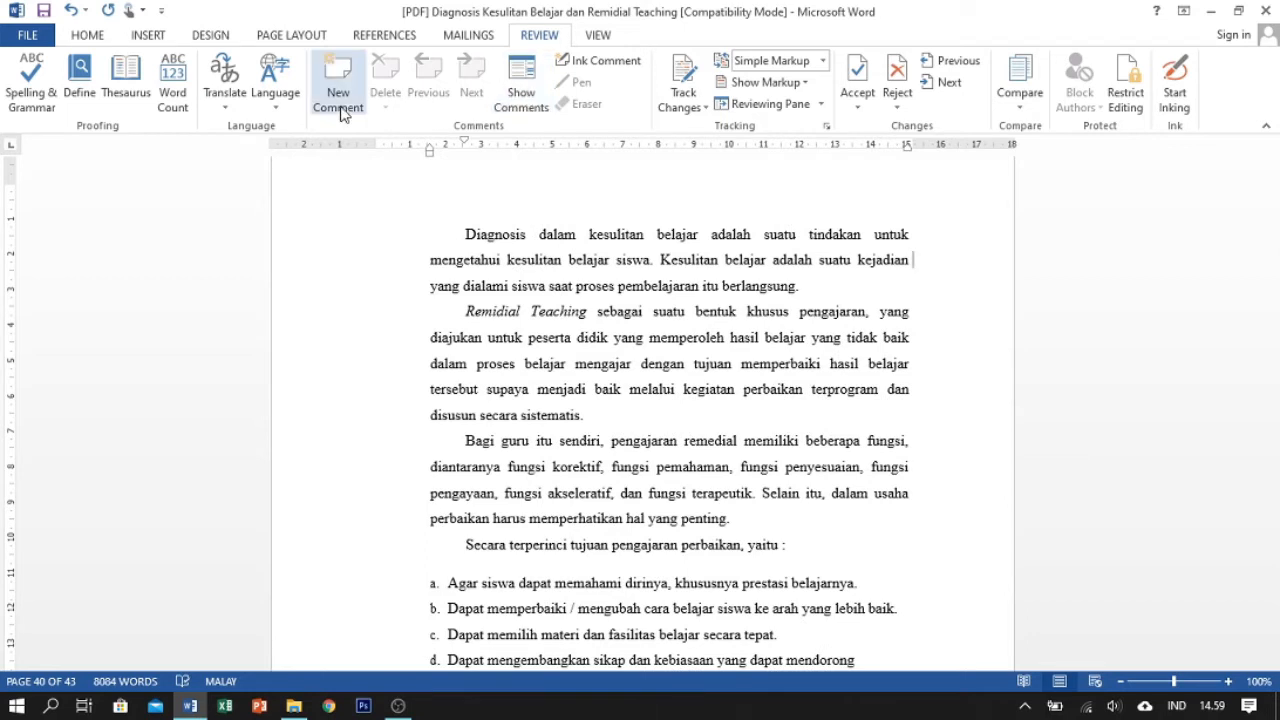
Add the comment "susah" to the word "Kesulitan" in the first paragraph on page 40
left_click(686, 263)
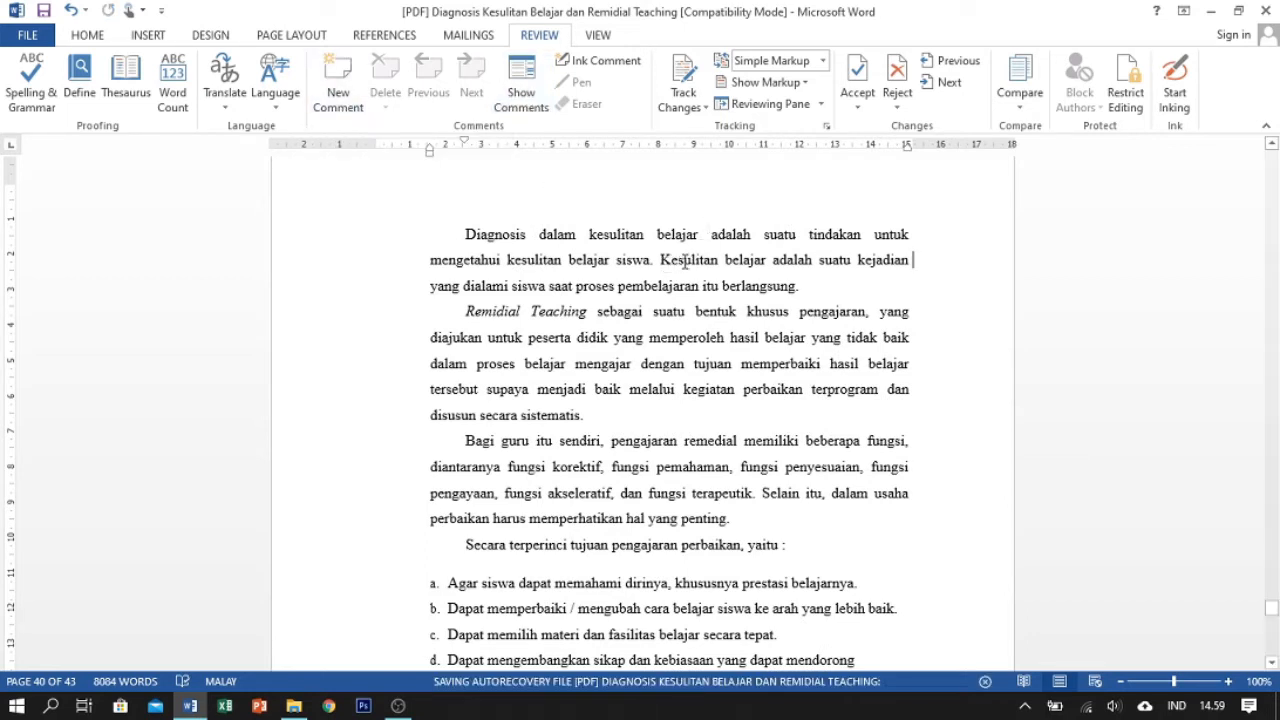
left_click(338, 100)
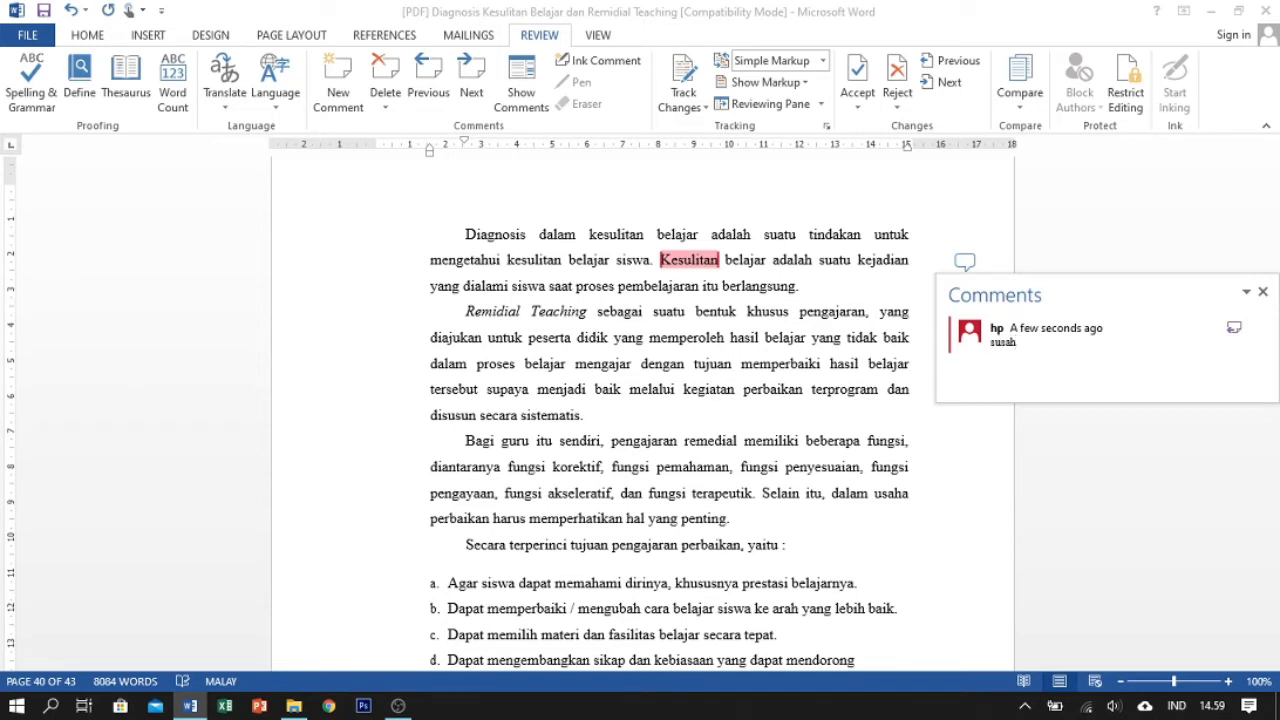
left_click(1130, 464)
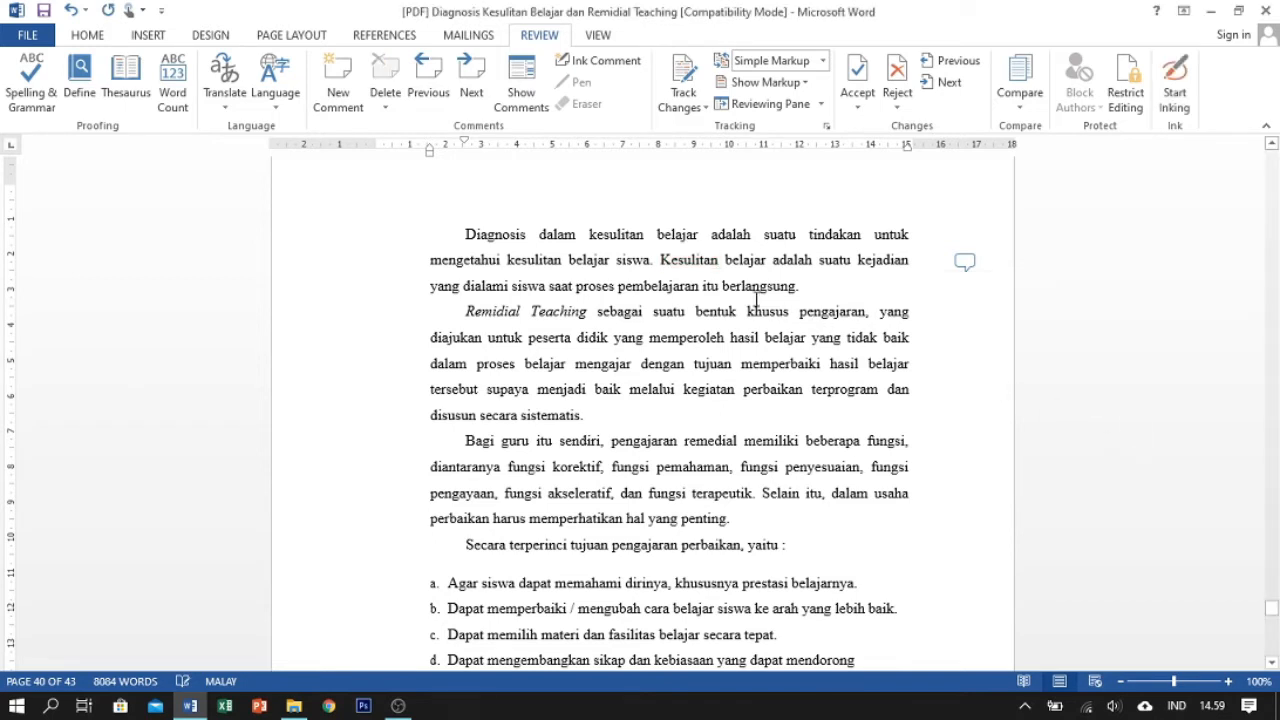
Reopen the comment attached to "Kesulitan" to read it, and close it again
left_click(703, 263)
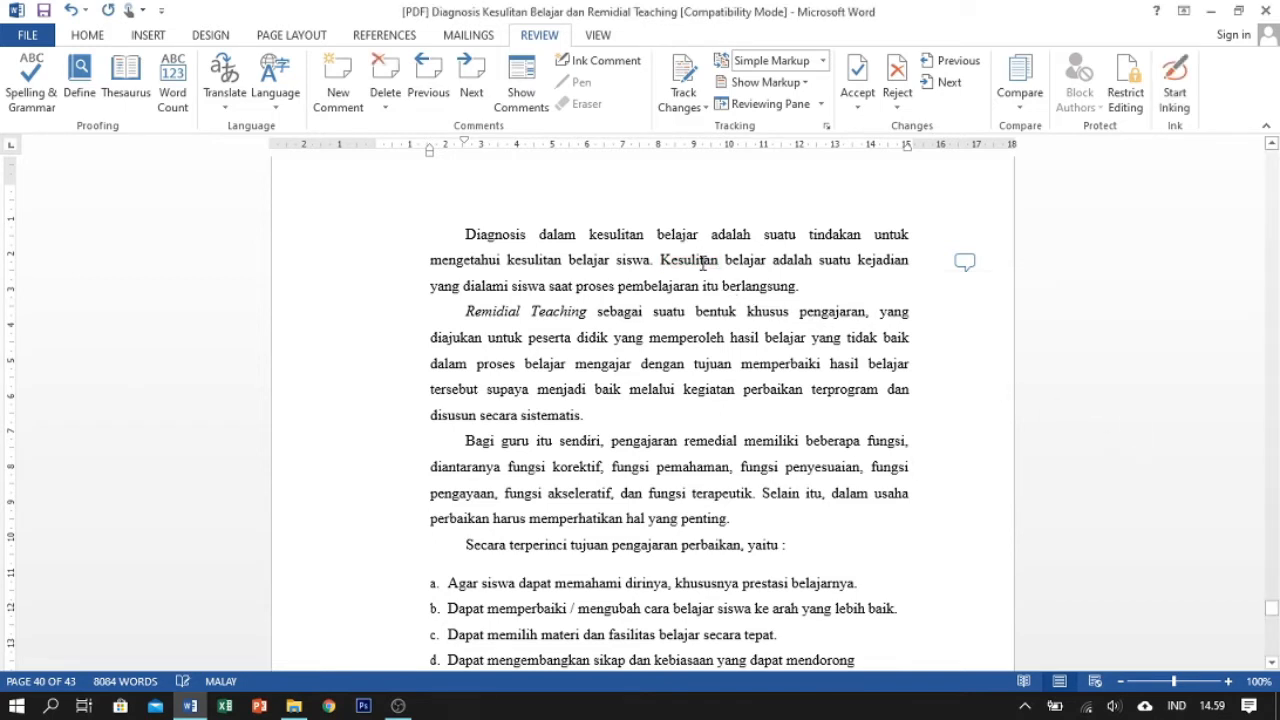
left_click(965, 264)
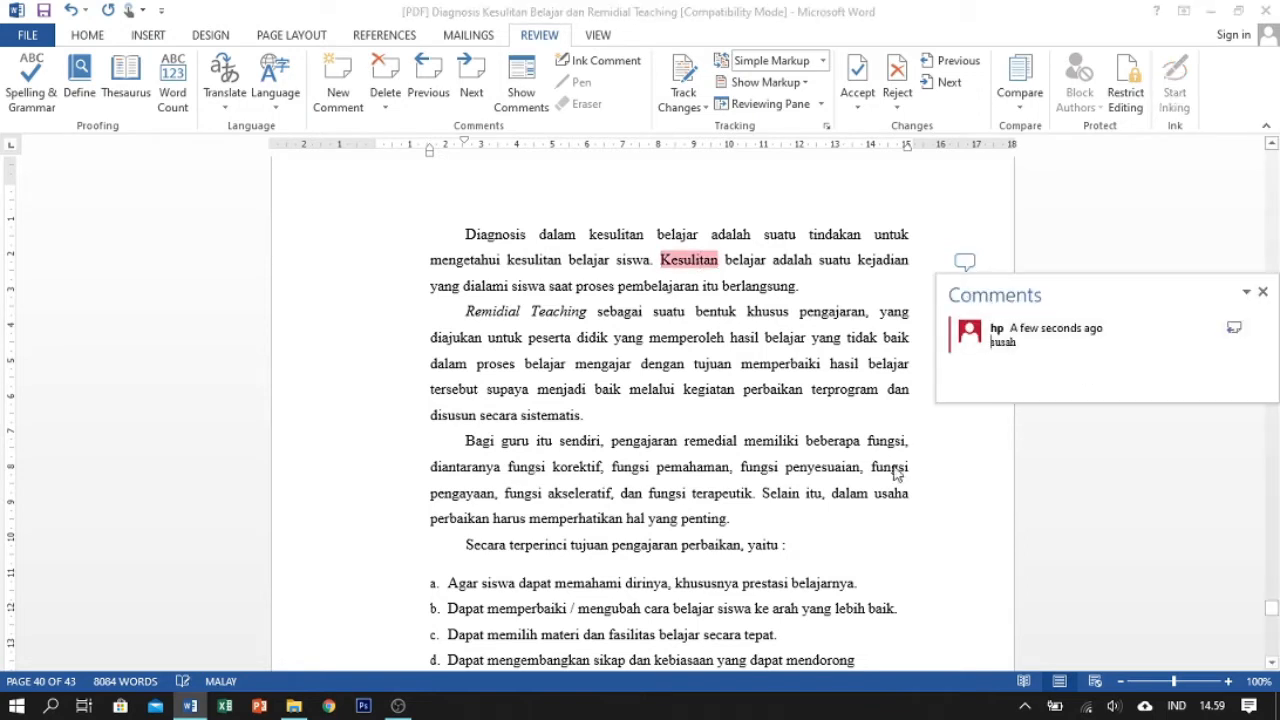
left_click(1263, 293)
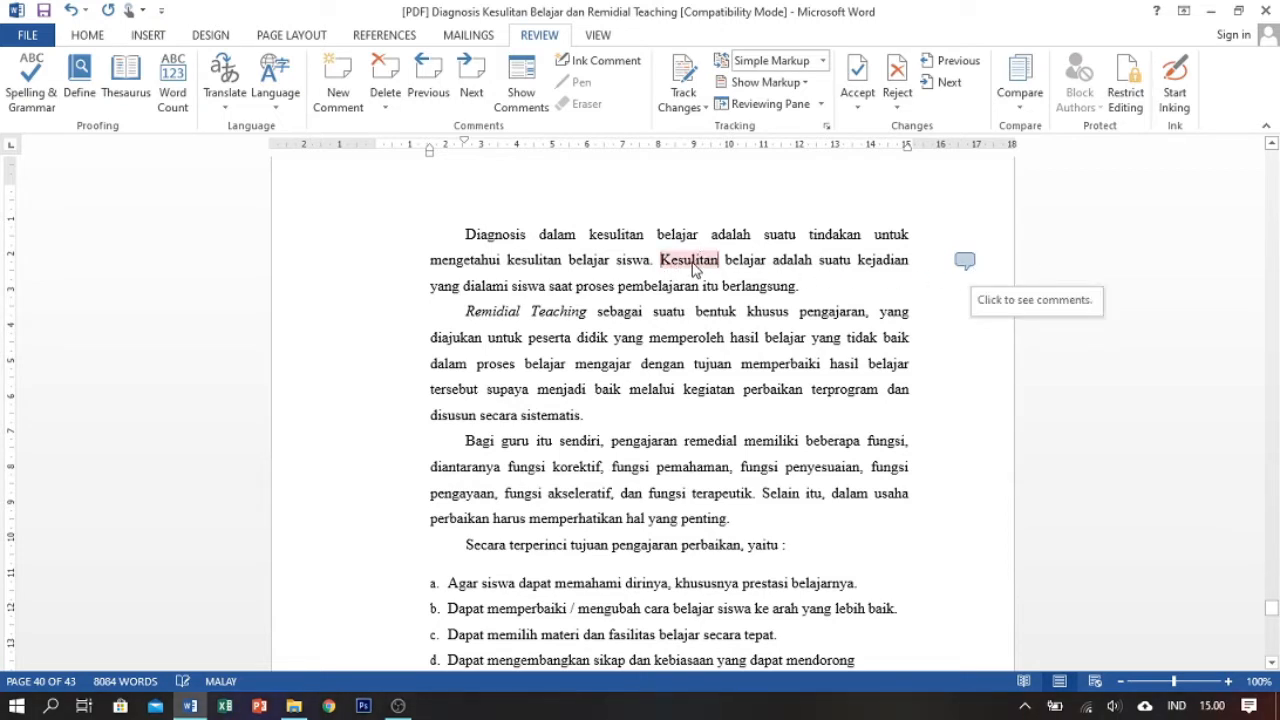
Delete the comment on "Kesulitan" and turn on the Show Comments option
scroll(693, 268, "up", 4)
scroll(751, 308, "down", 2)
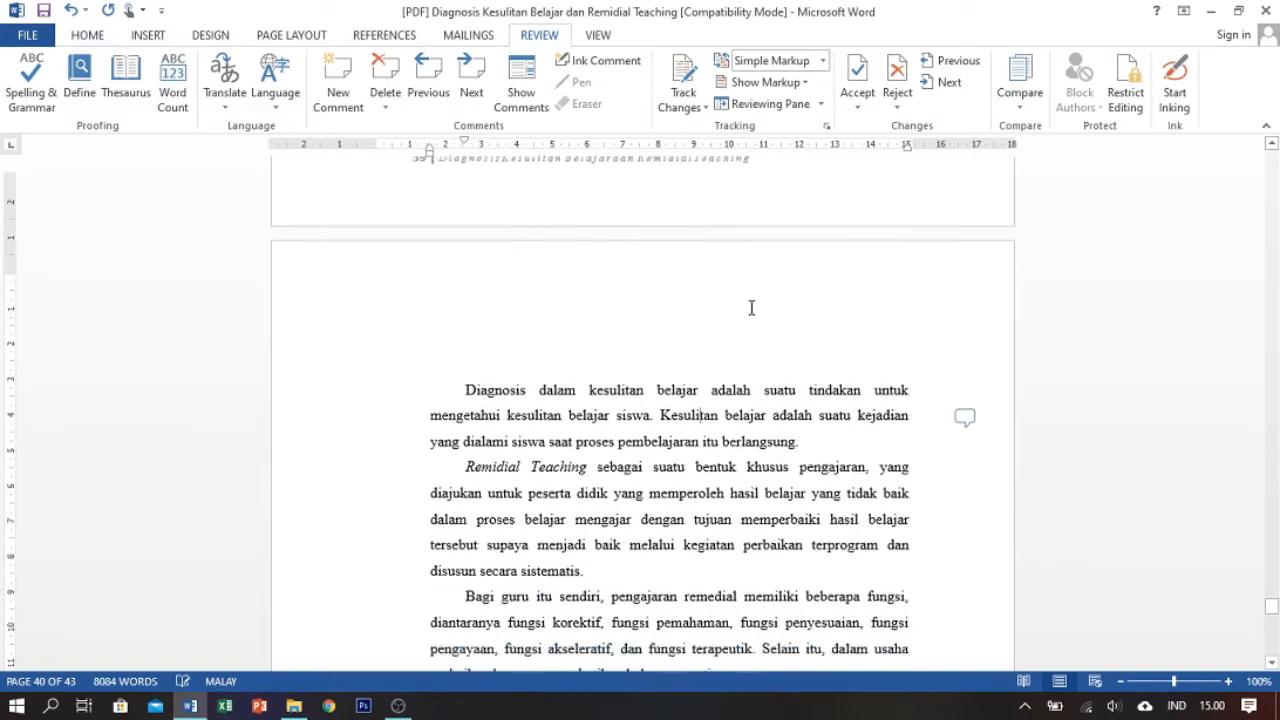
scroll(751, 308, "down", 1)
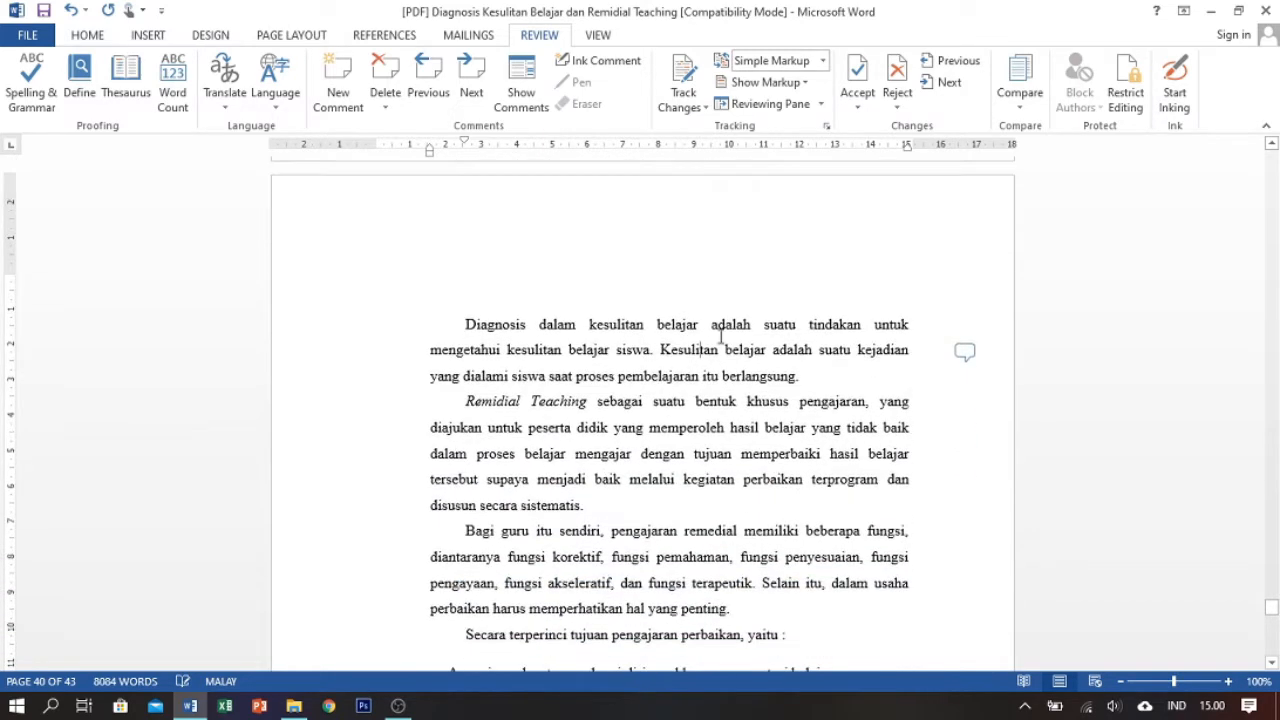
left_click(964, 351)
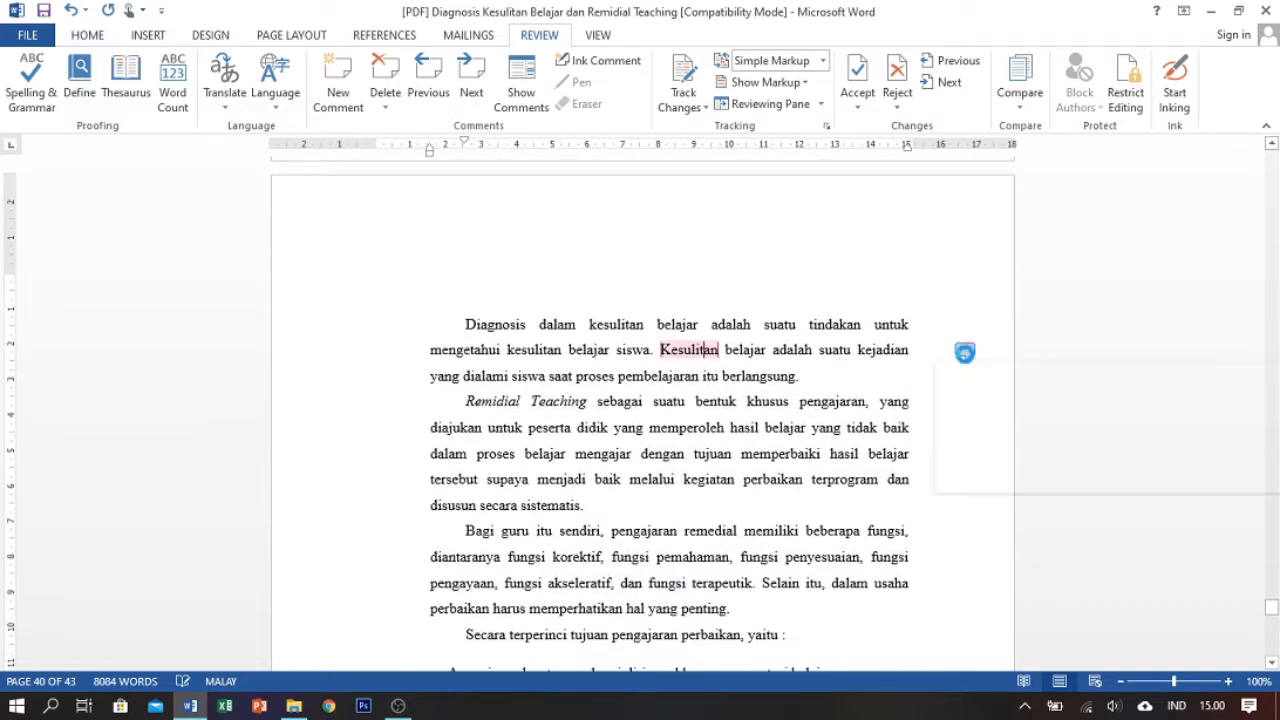
left_click(396, 105)
left_click(504, 132)
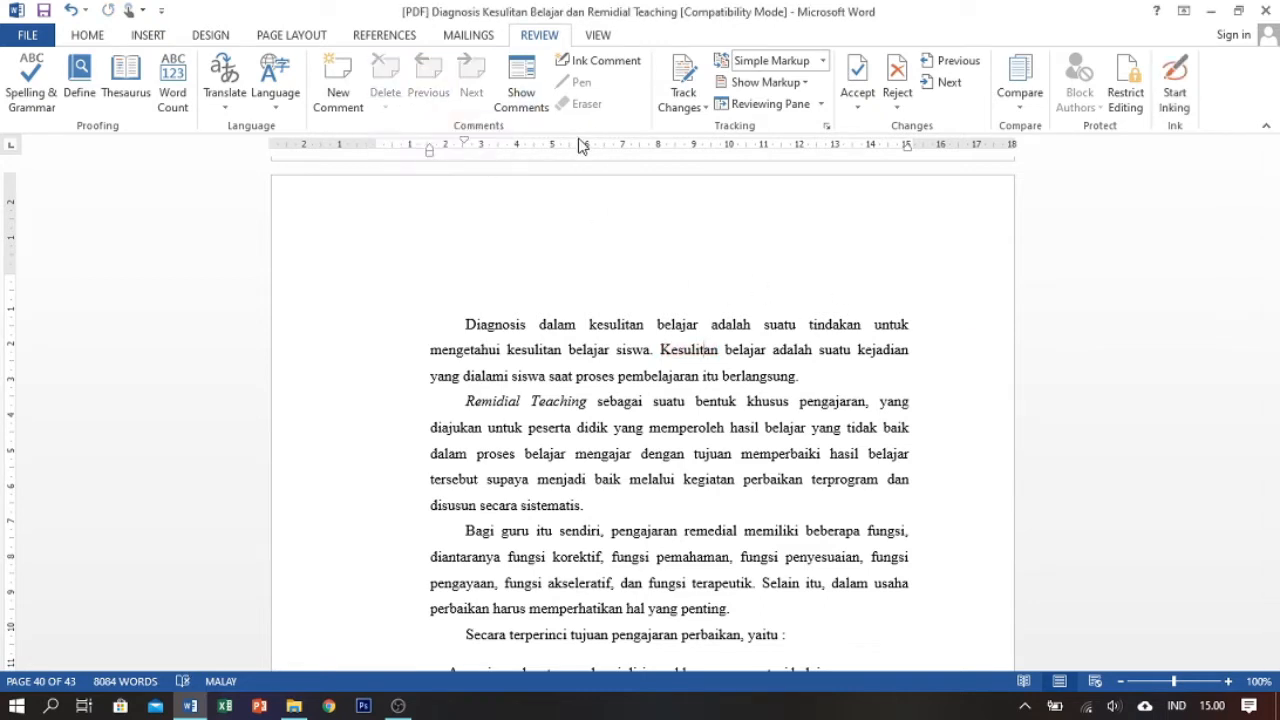
left_click(522, 100)
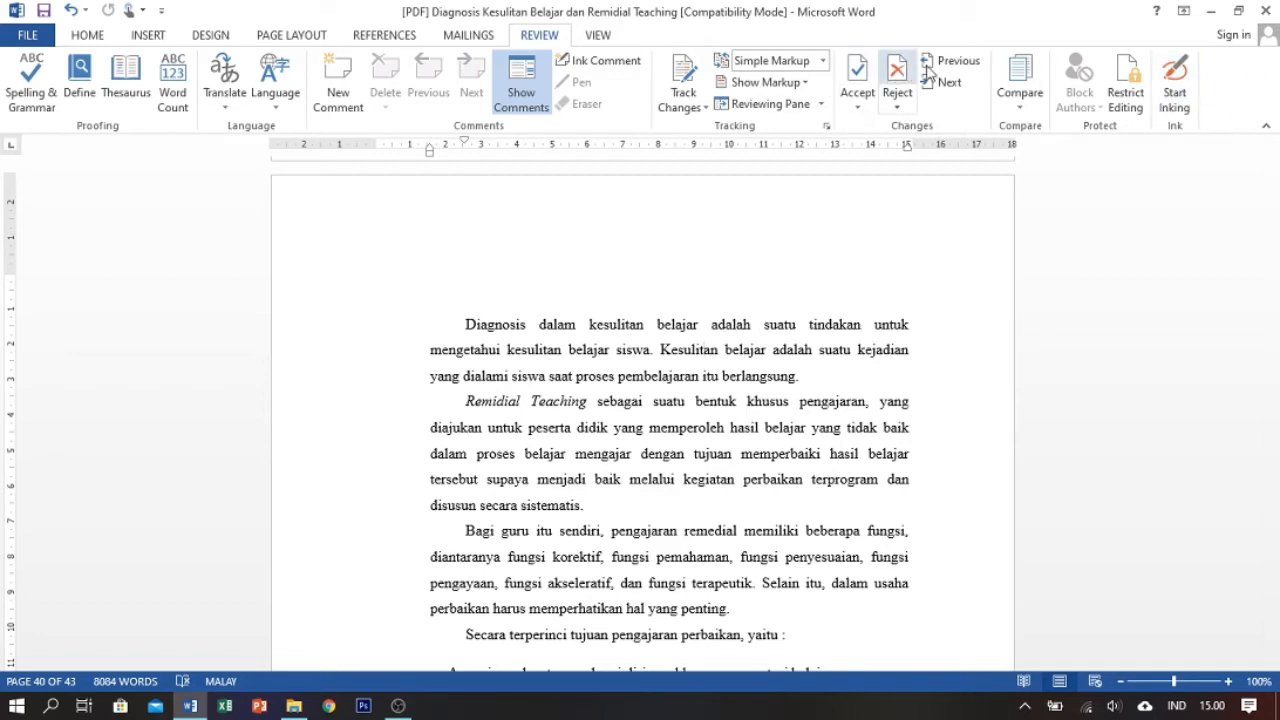
Look through the pages after page 40, including the DAFTAR PUSTAKA reference list and the document's last page
scroll(917, 200, "down", 3)
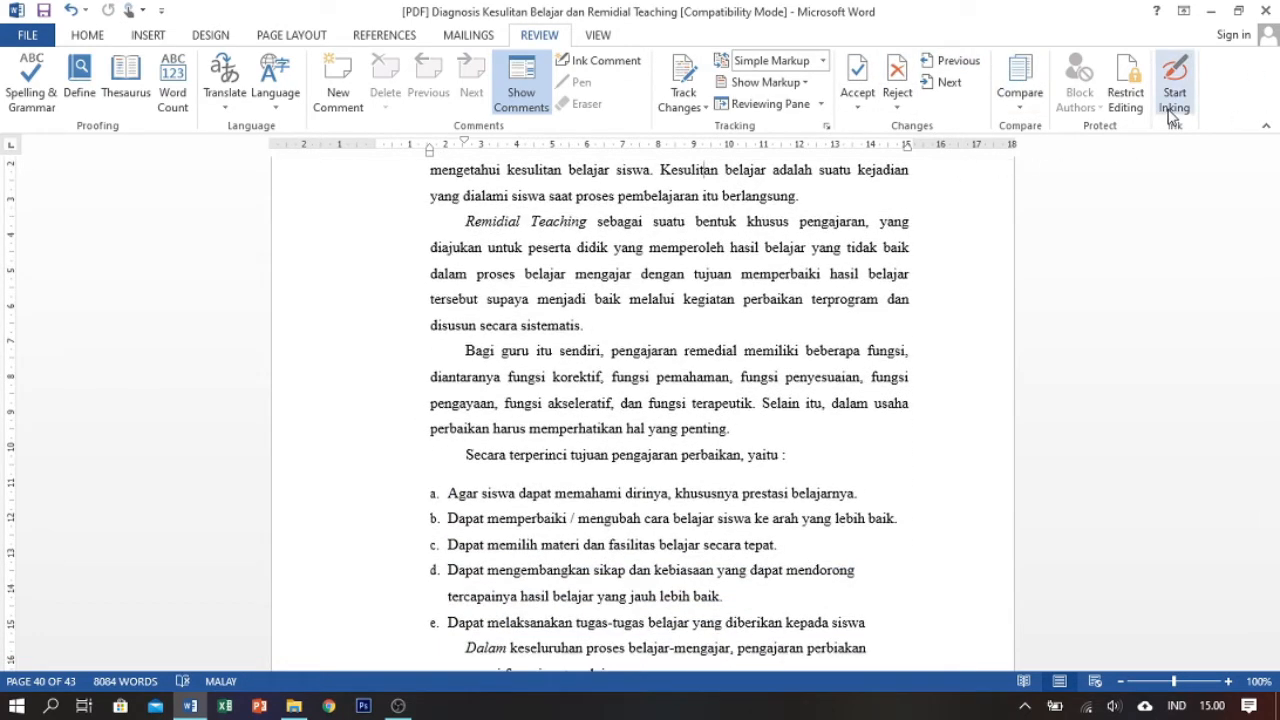
scroll(989, 200, "down", 10)
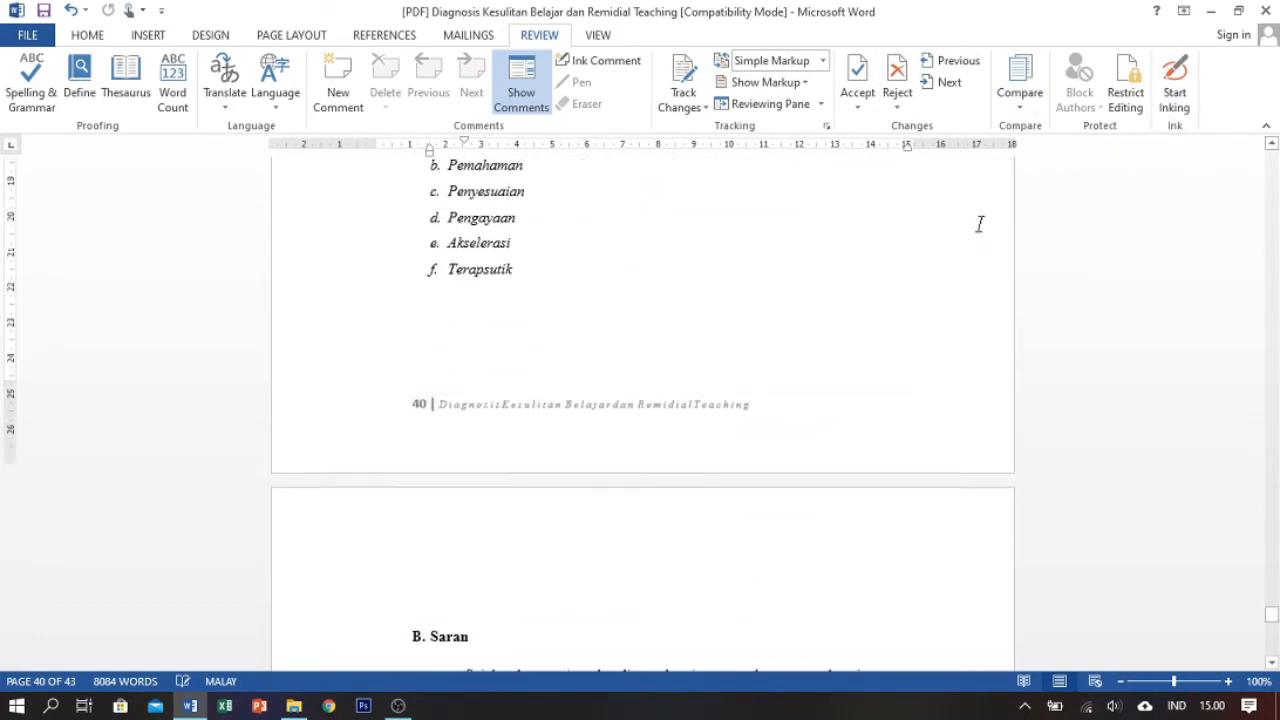
scroll(980, 223, "down", 20)
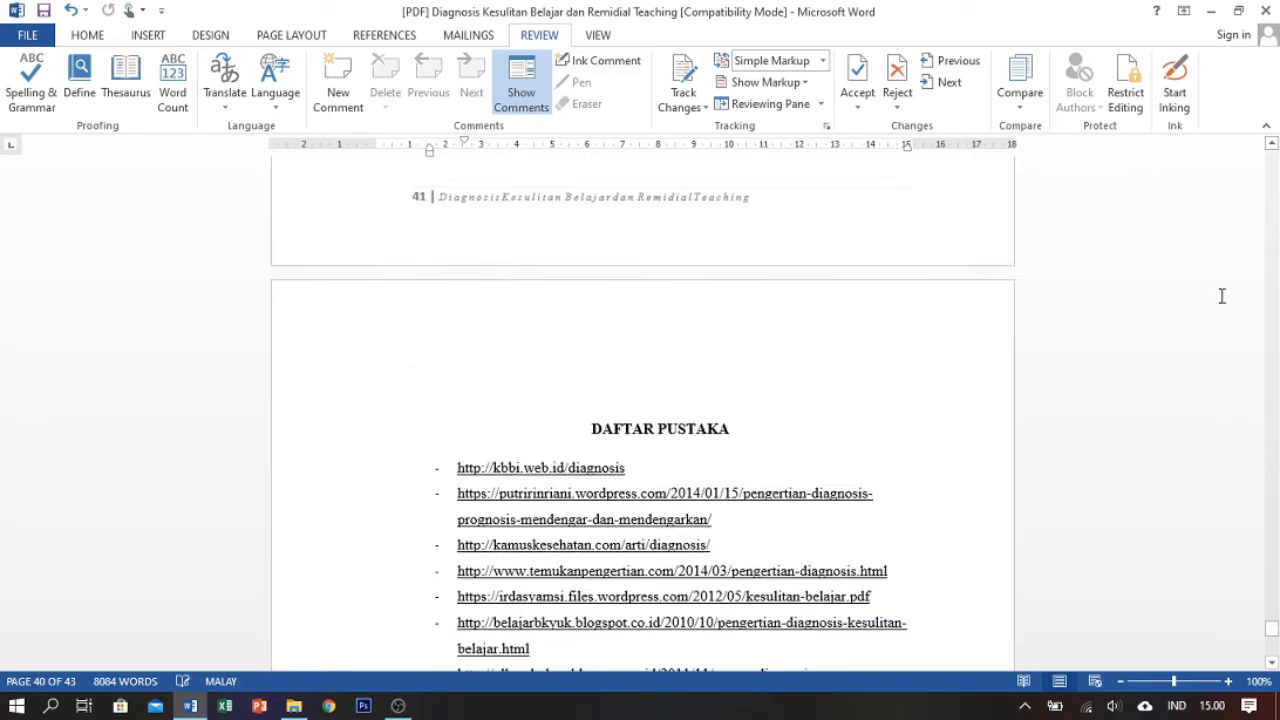
scroll(1221, 296, "down", 5)
left_click_drag(1271, 628, 1273, 661)
scroll(740, 475, "up", 10)
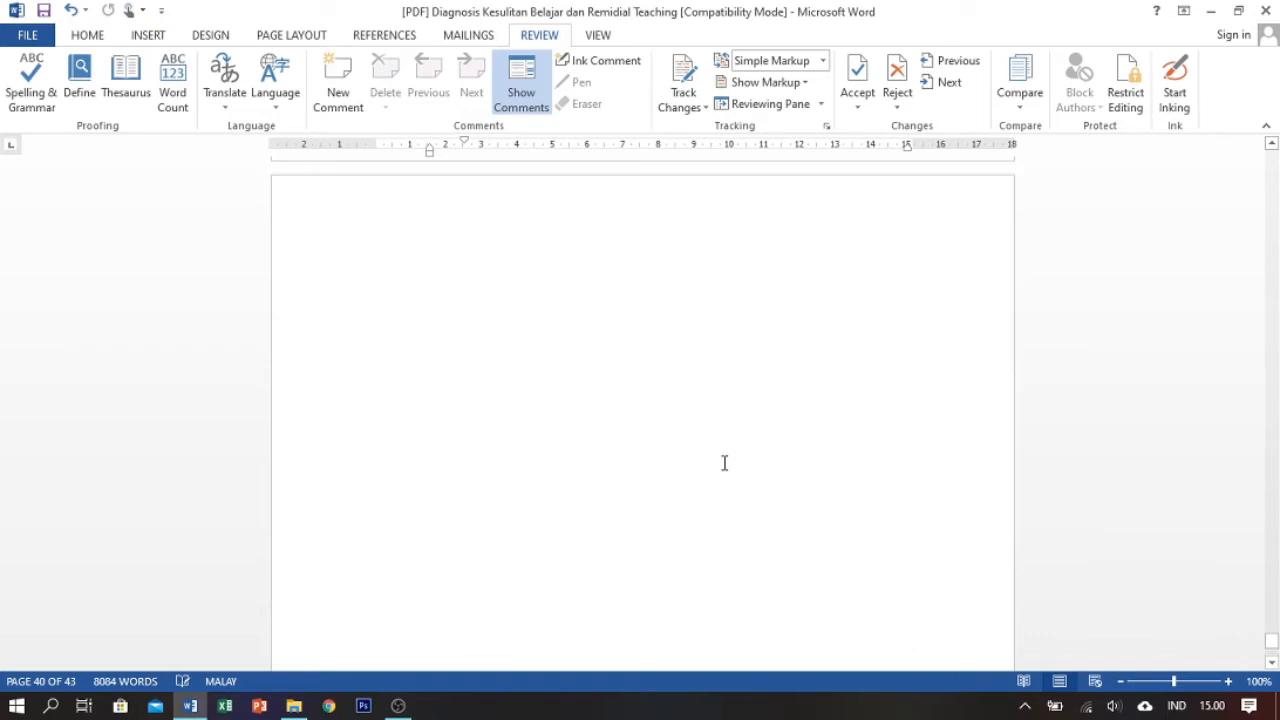
scroll(724, 460, "down", 15)
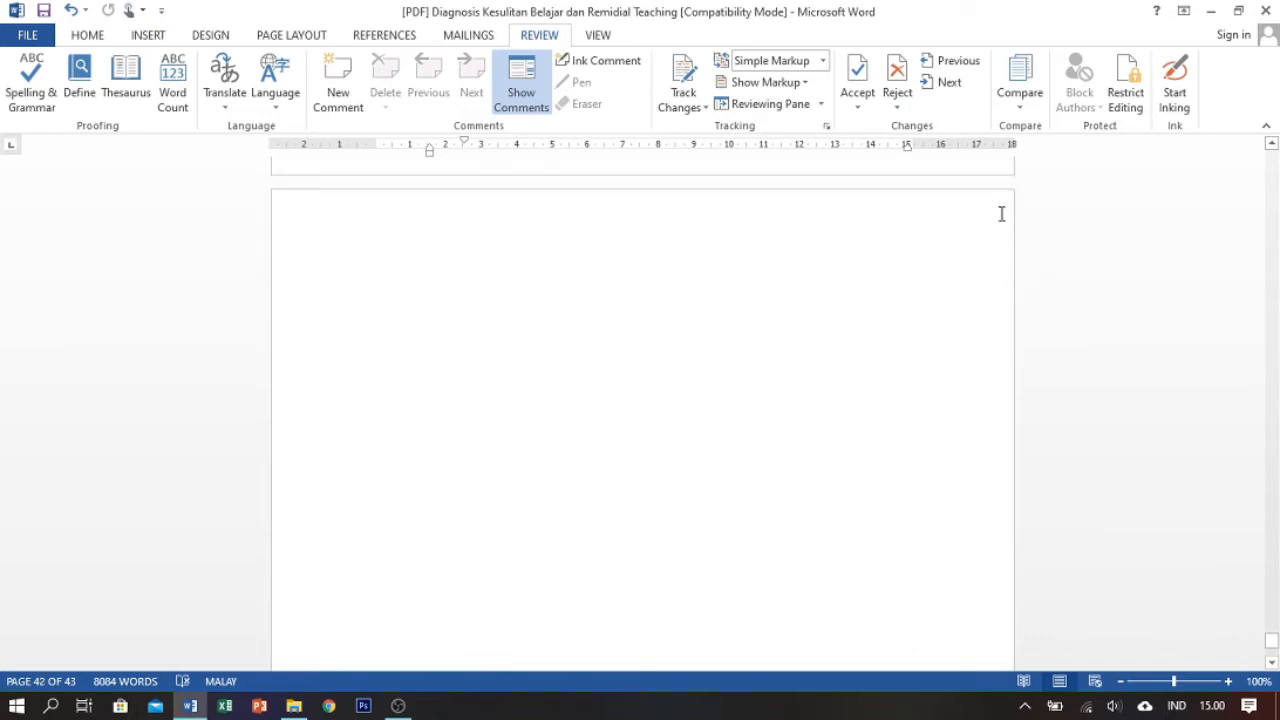
scroll(1163, 114, "up", 2)
scroll(863, 400, "up", 2)
scroll(752, 130, "up", 1)
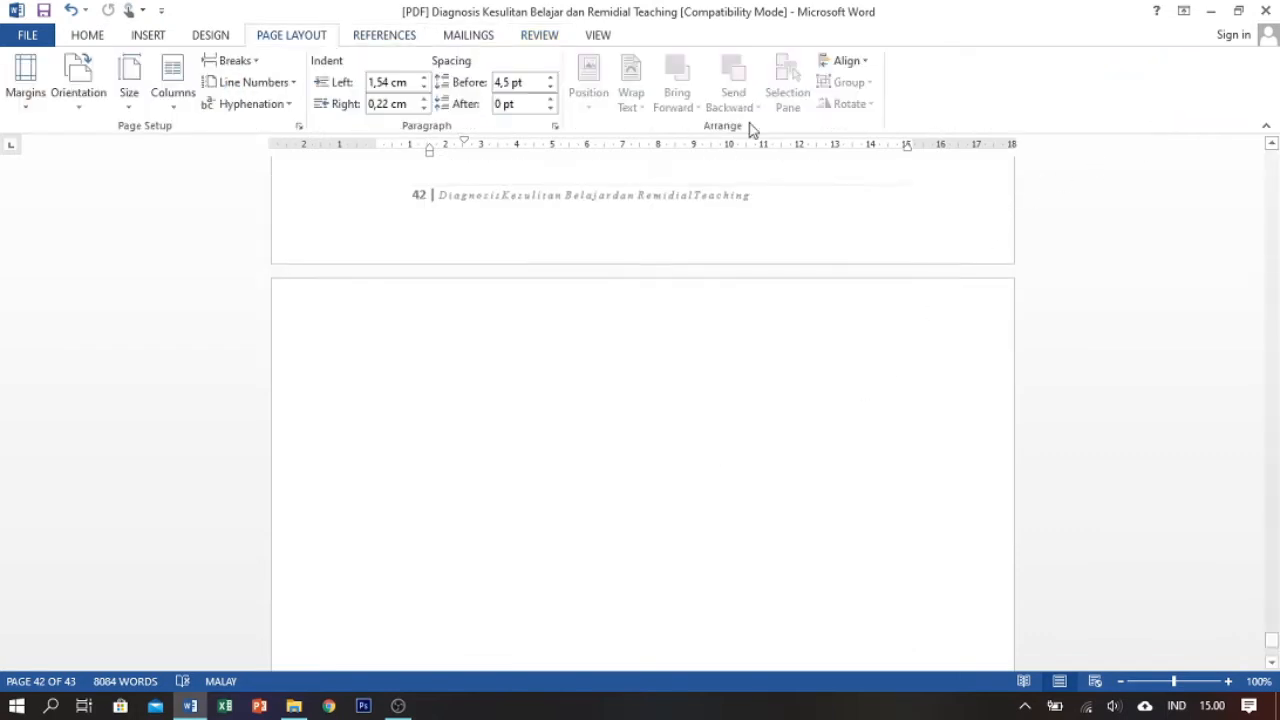
left_click(444, 39)
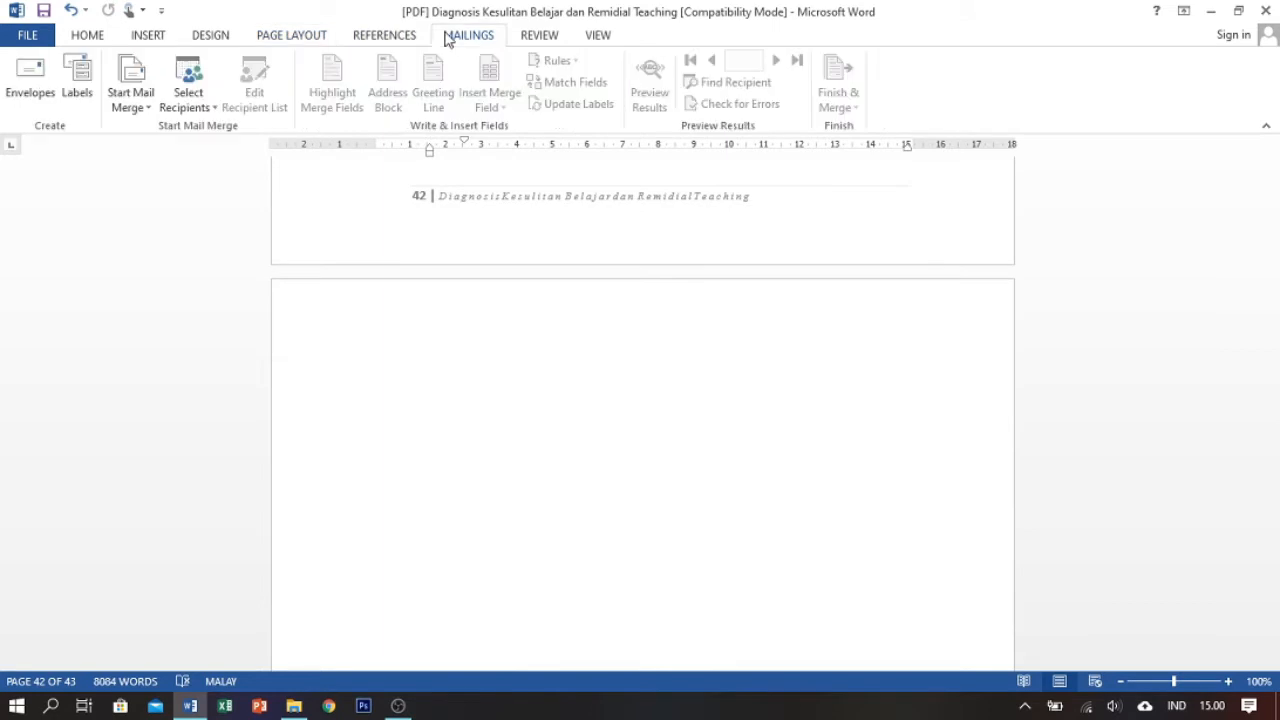
left_click(539, 37)
scroll(837, 300, "up", 7)
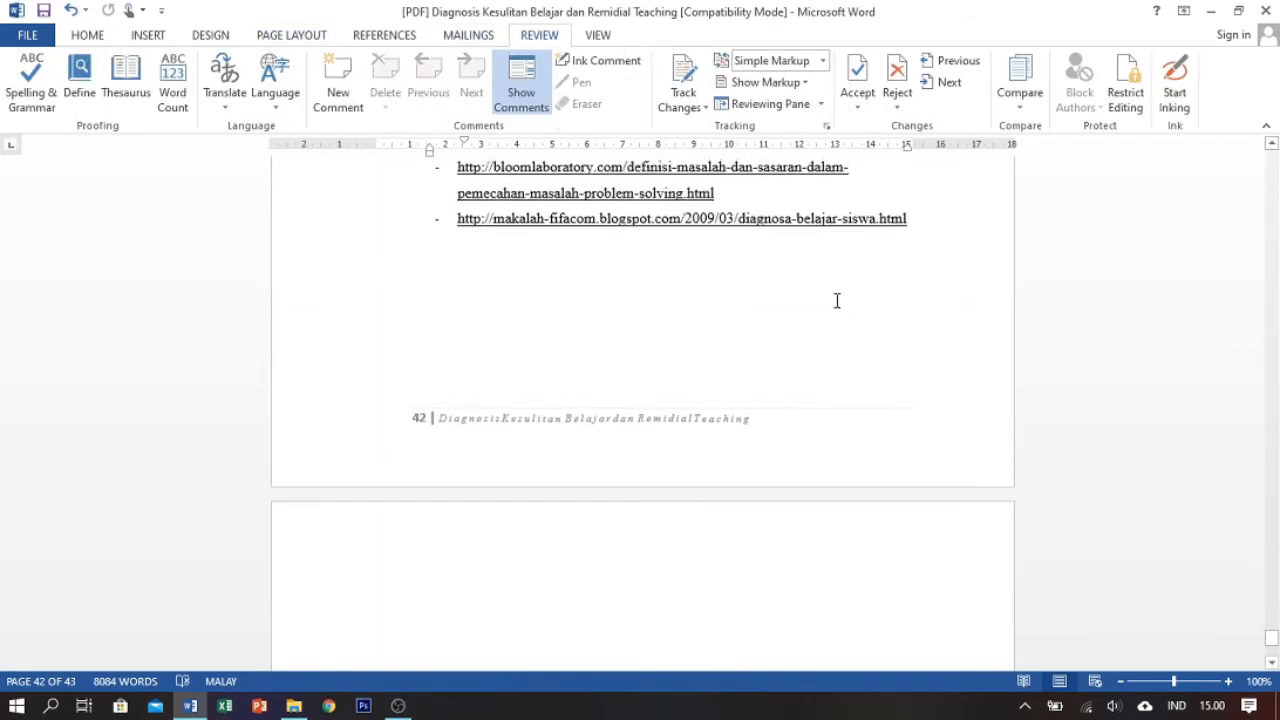
Start inking and mark the first bullet under "B. Saran" on page 41 with the yellow Highlighter
left_click(1174, 115)
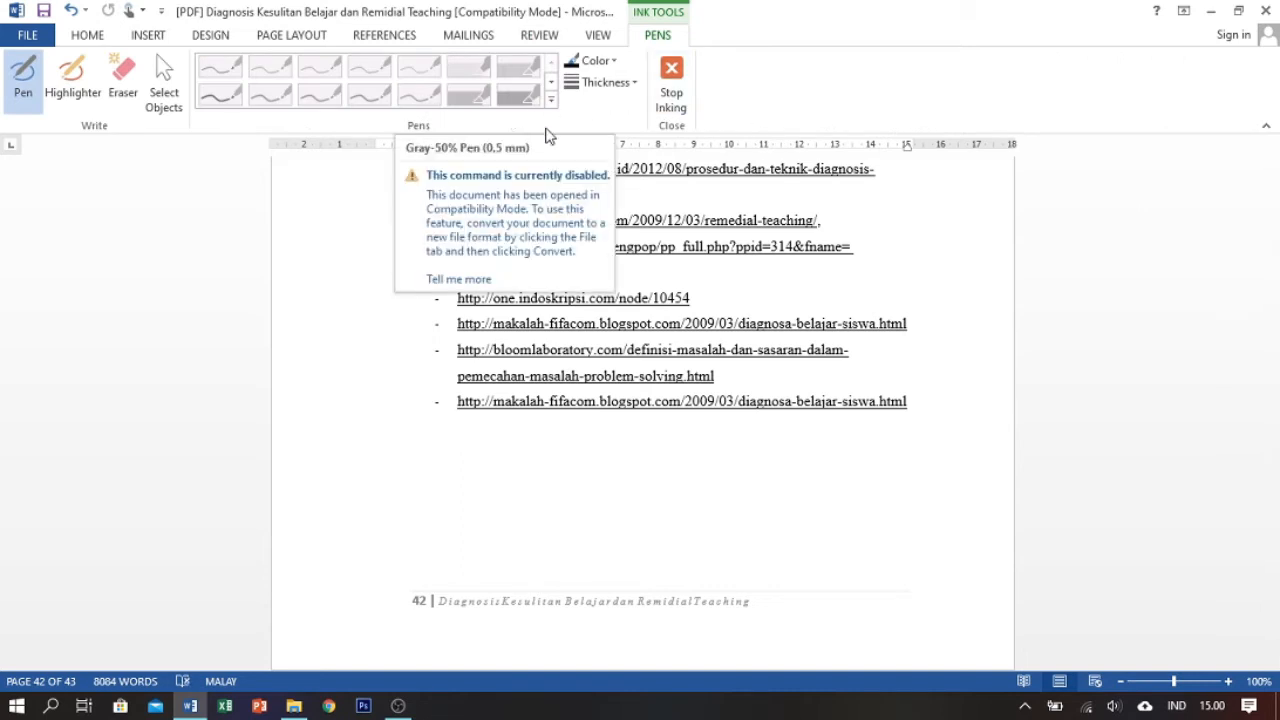
left_click(62, 98)
scroll(603, 274, "up", 15)
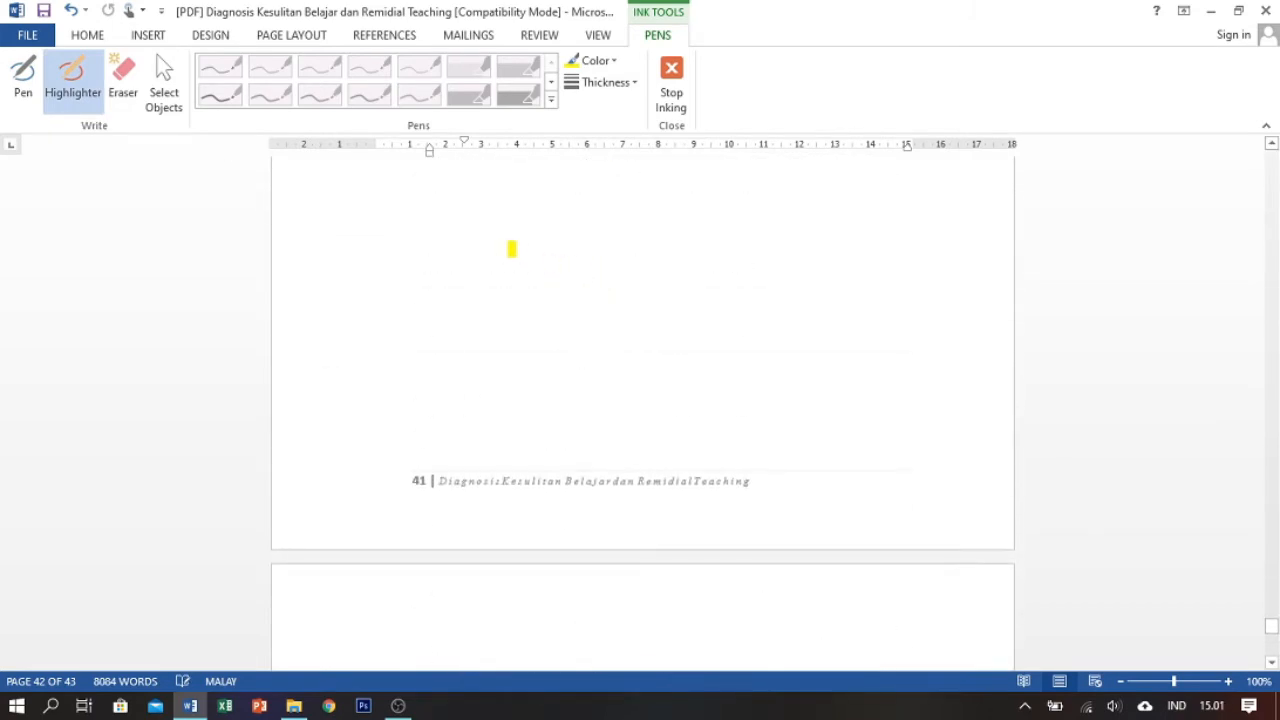
left_click(552, 104)
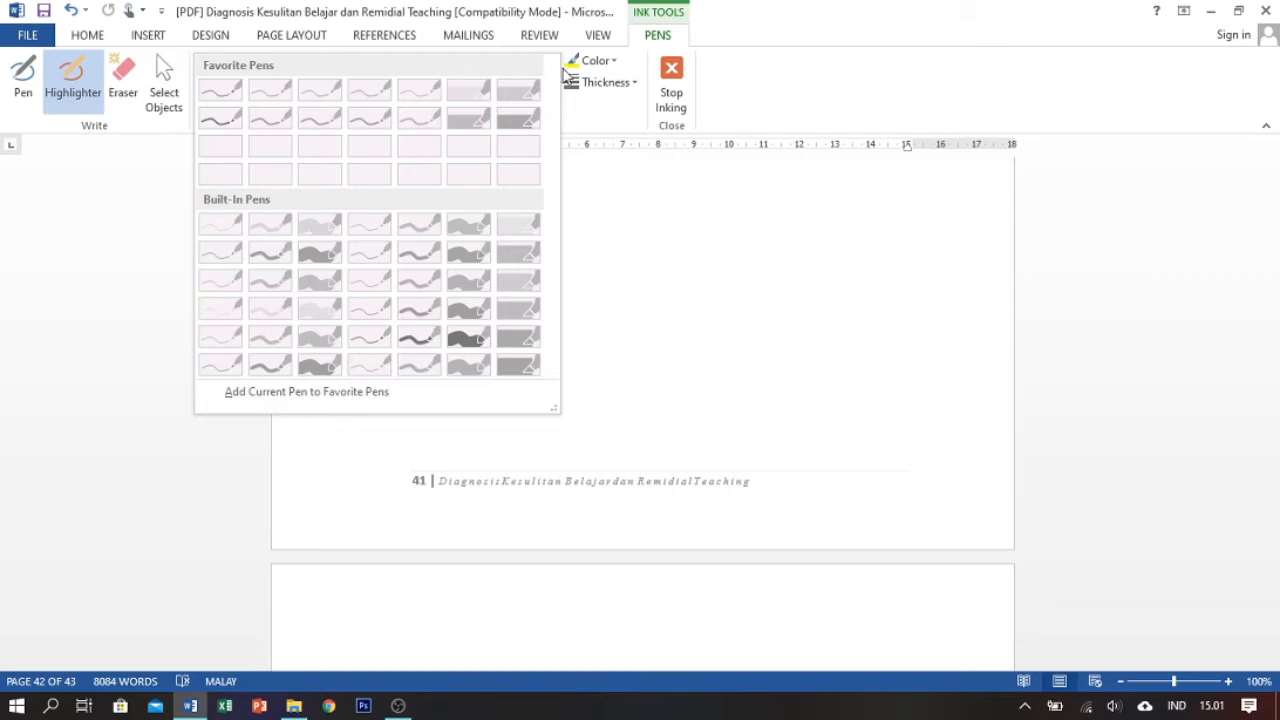
left_click(592, 105)
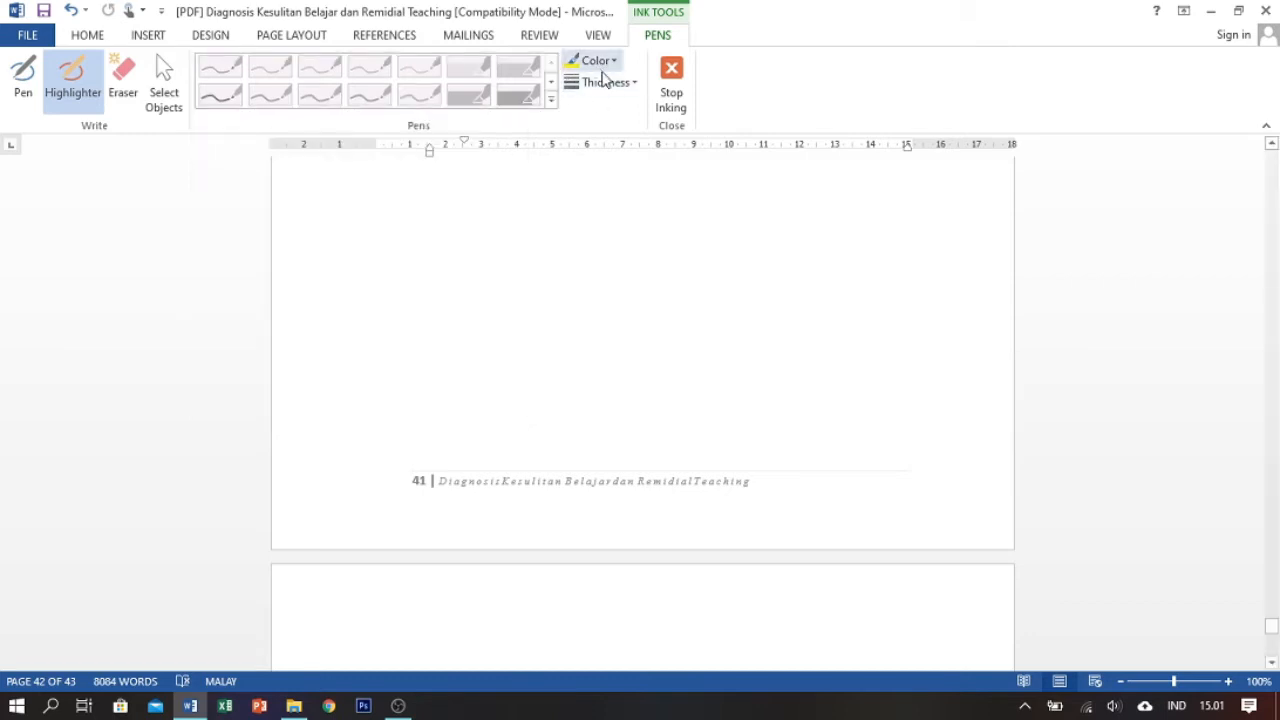
scroll(582, 275, "up", 10)
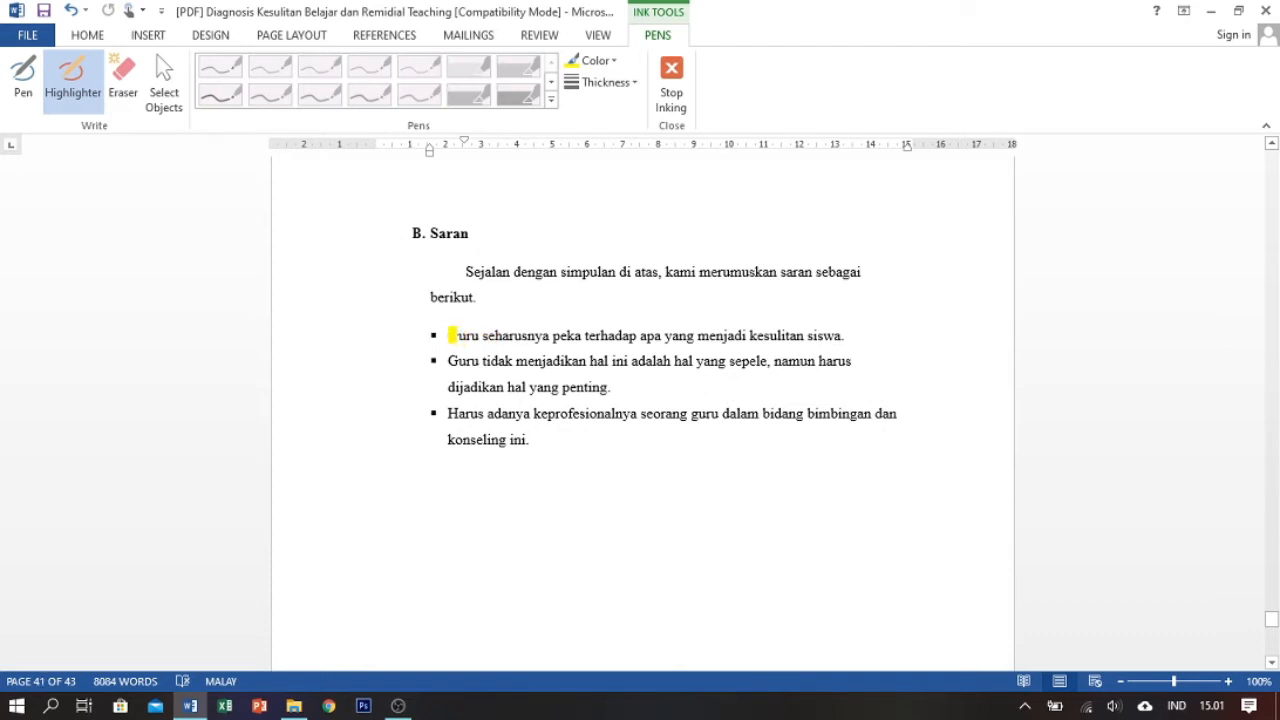
left_click_drag(452, 336, 843, 336)
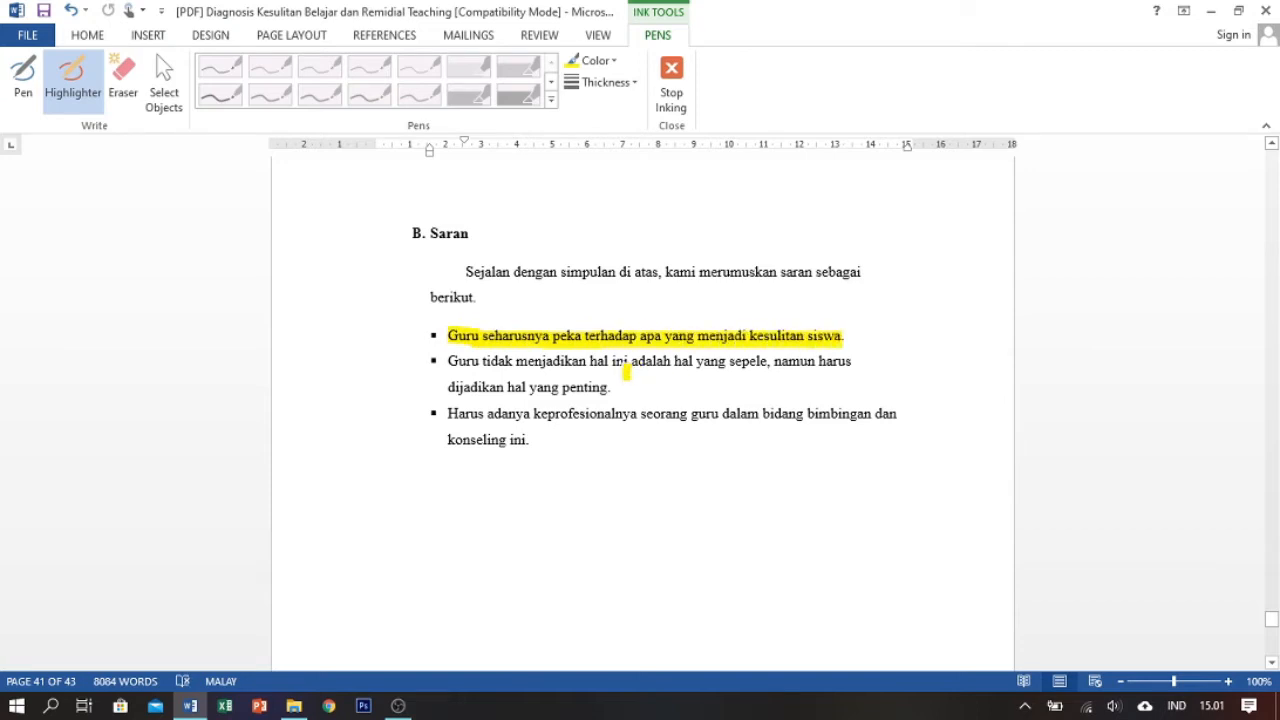
Erase the yellow ink highlight from the first bullet under "B. Saran"
scroll(626, 370, "up", 4)
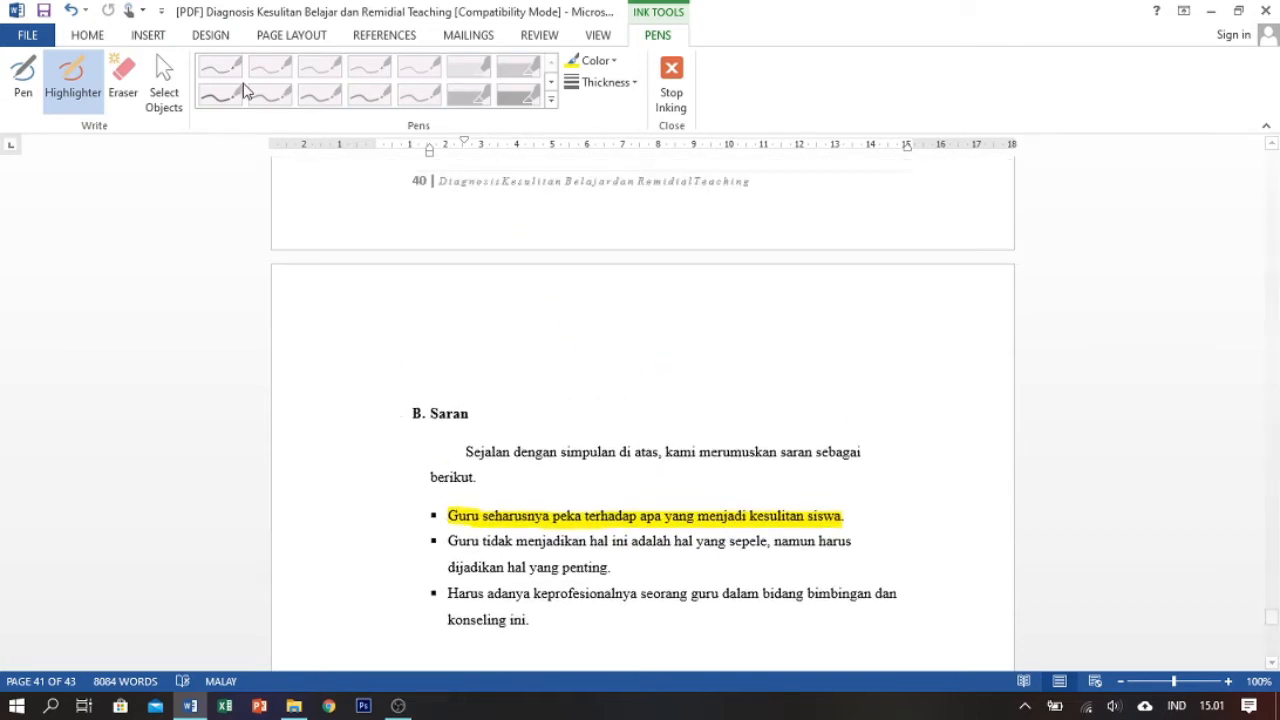
left_click(133, 100)
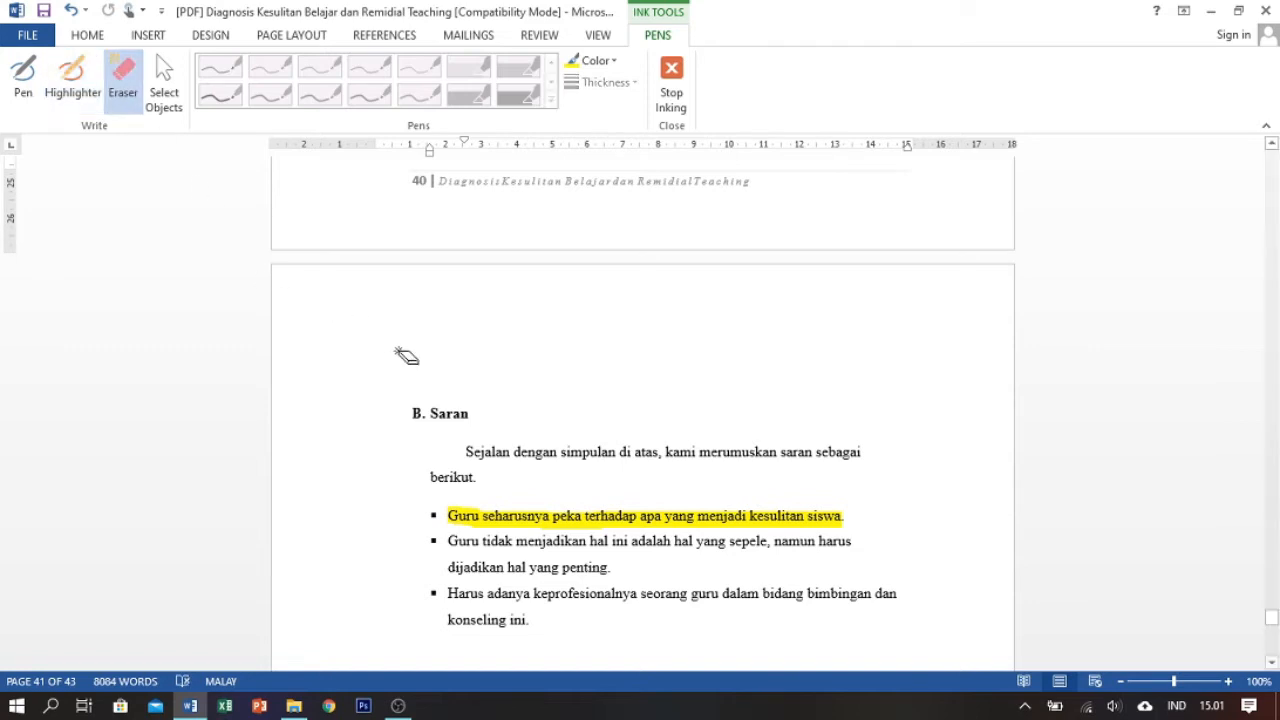
left_click(578, 518)
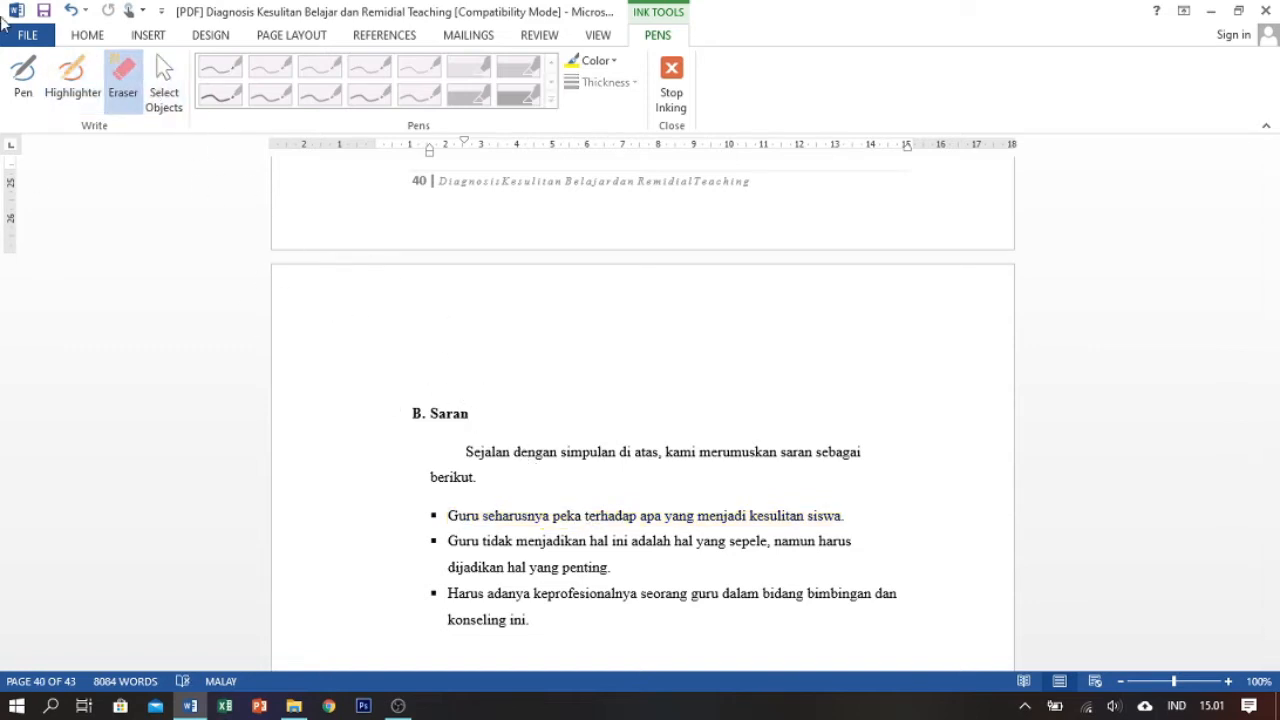
With the Pen, underline "simpulan di" and "merumuskan" under "B. Saran", and ink a circle around page 40's a–f list with a heart beside it
left_click(23, 80)
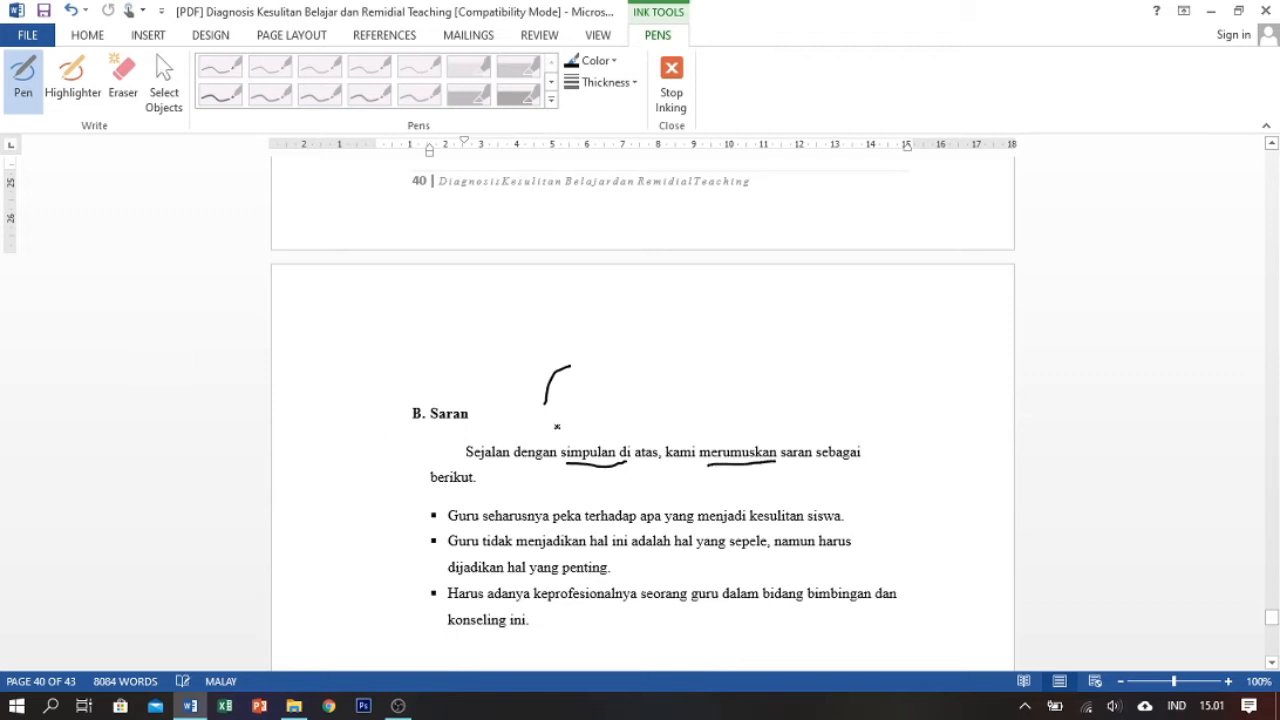
scroll(614, 393, "up", 6)
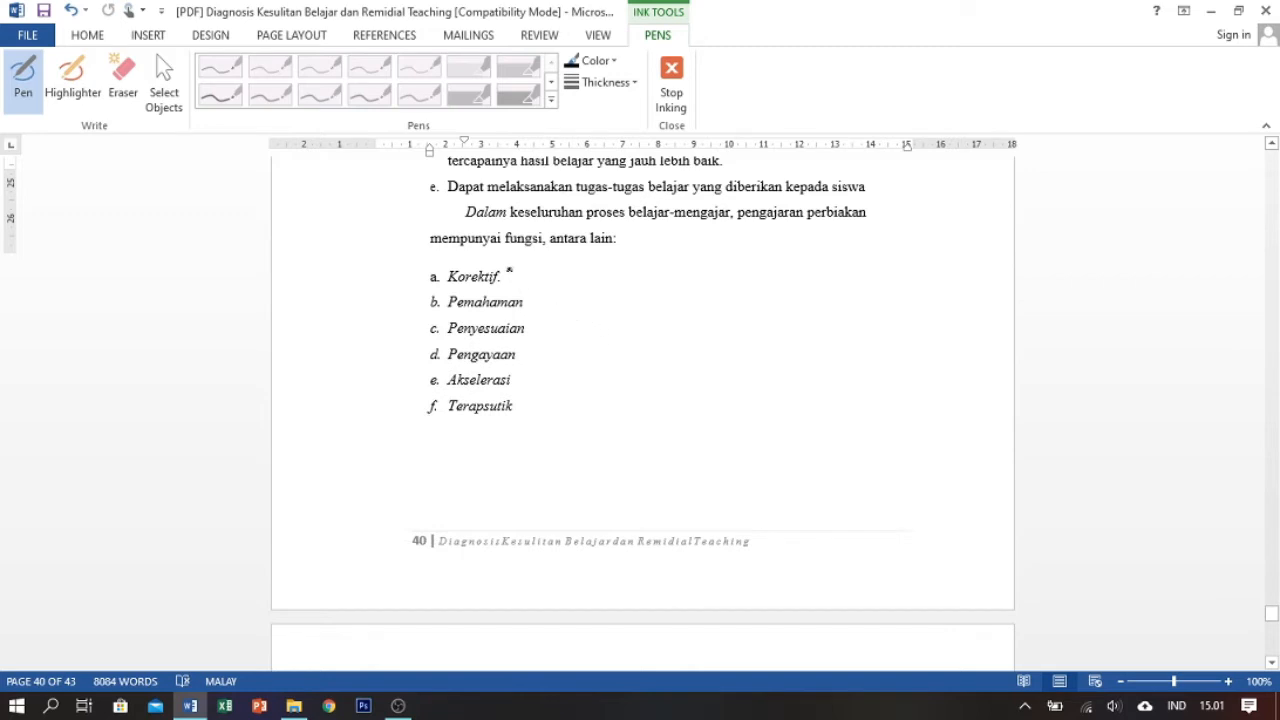
mouse_move(424, 259)
left_mouse_down()
mouse_move(392, 326)
mouse_move(431, 435)
mouse_move(584, 394)
mouse_move(562, 265)
left_mouse_up()
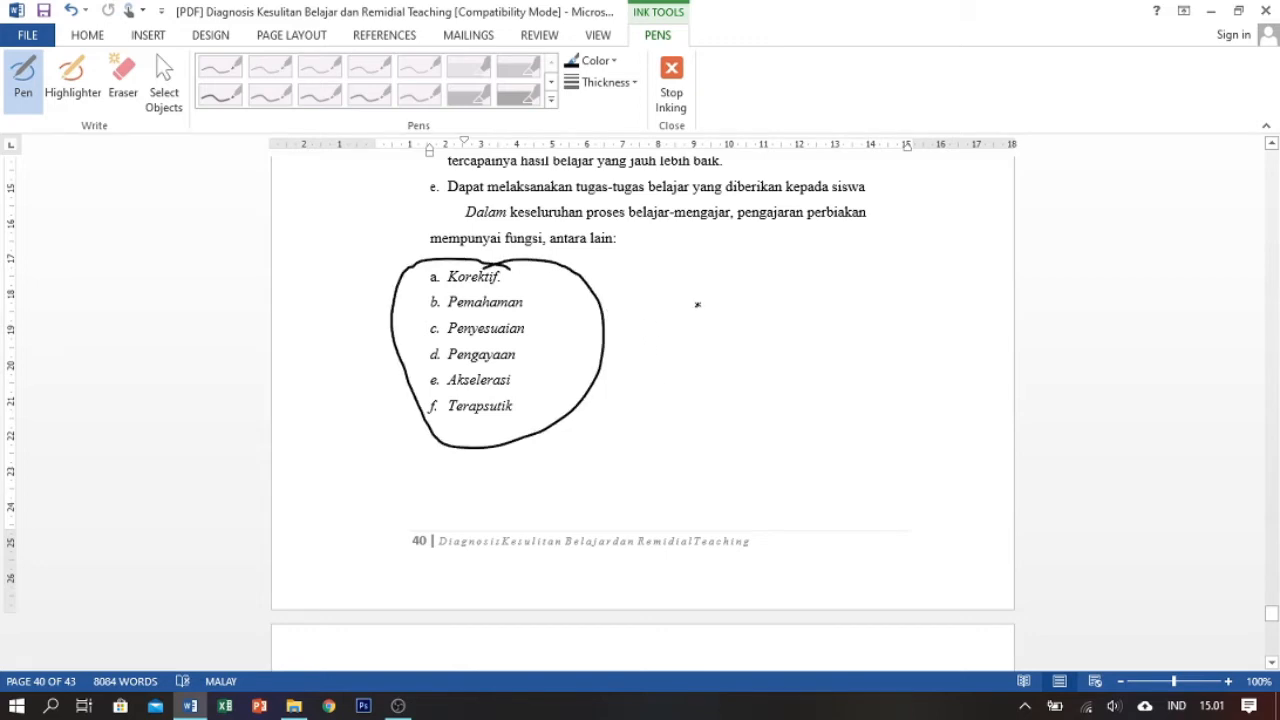
mouse_move(781, 323)
left_mouse_down()
mouse_move(869, 329)
mouse_move(837, 456)
mouse_move(722, 386)
mouse_move(734, 306)
mouse_move(787, 332)
left_mouse_up()
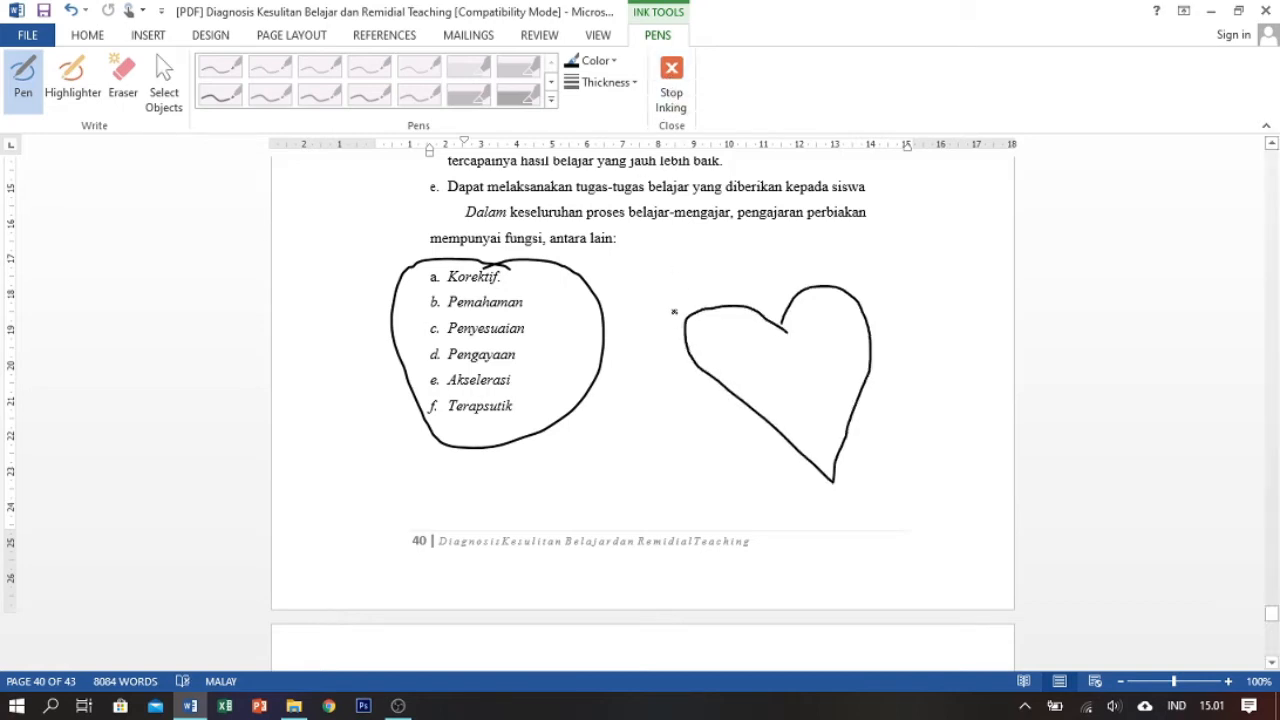
Erase the inked heart and circle on page 40 and the curved stroke above "B. Saran"
left_click(122, 100)
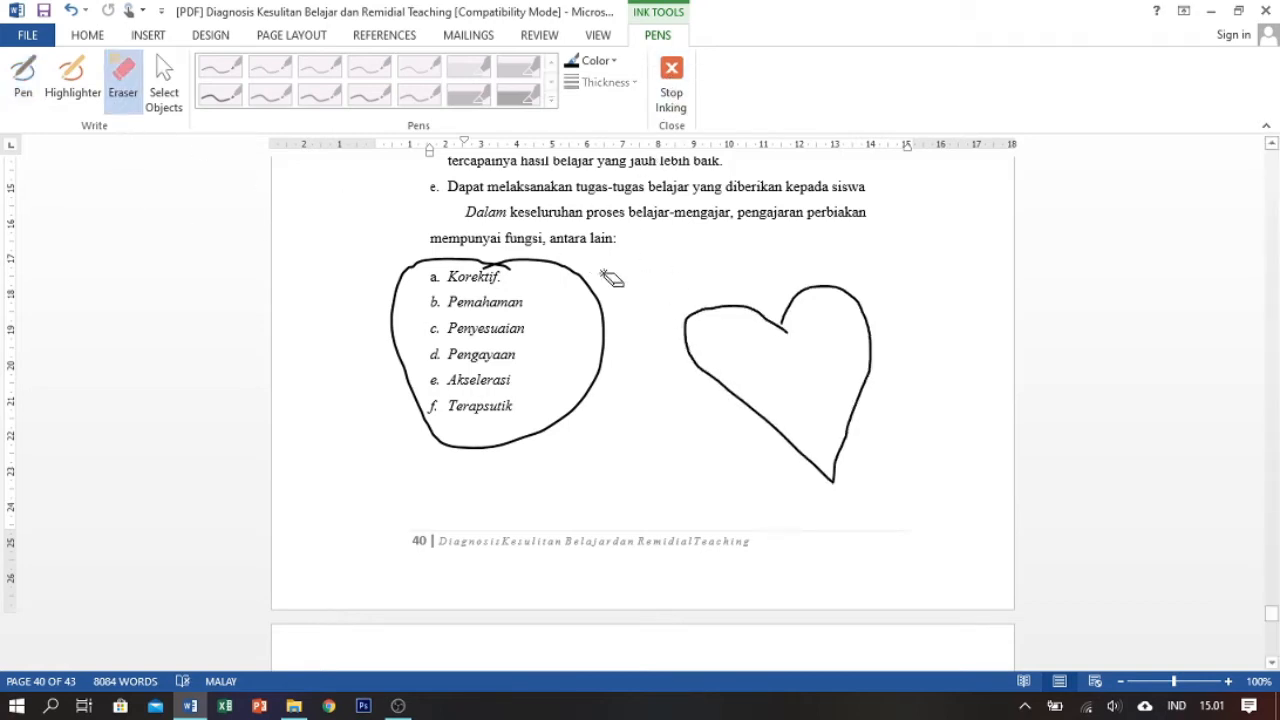
left_click(694, 315)
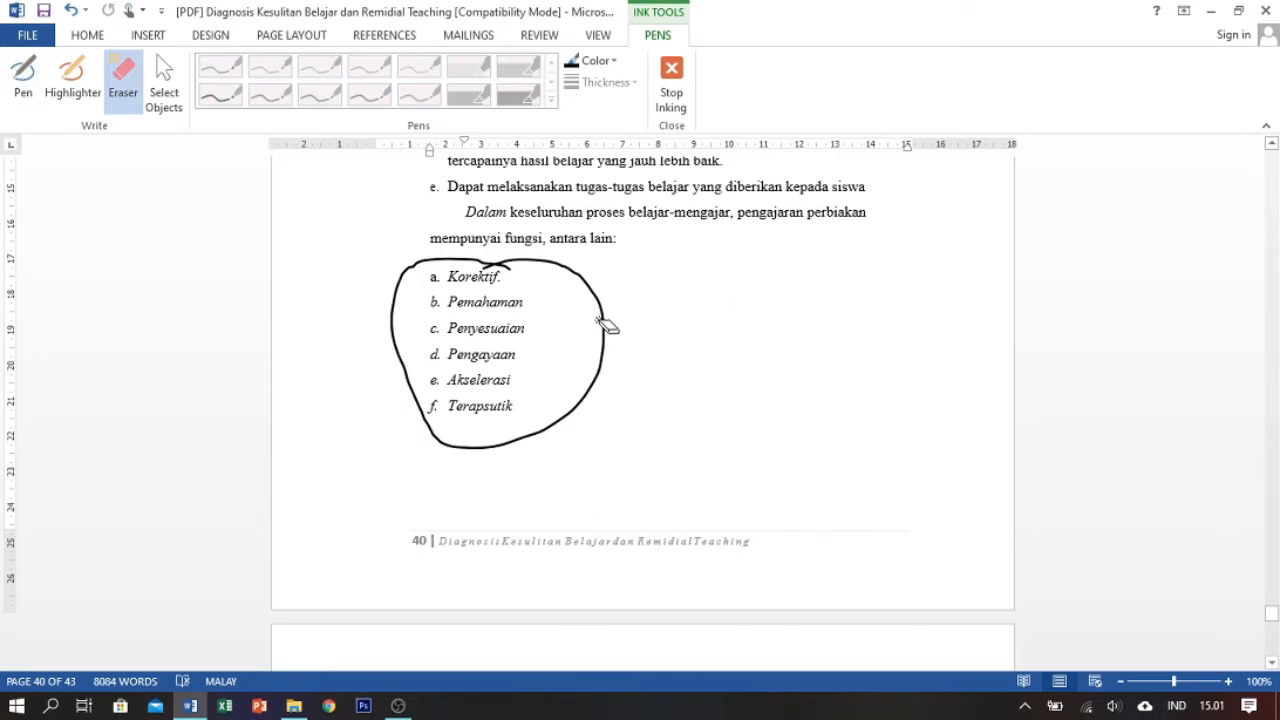
left_click(603, 320)
scroll(691, 371, "down", 5)
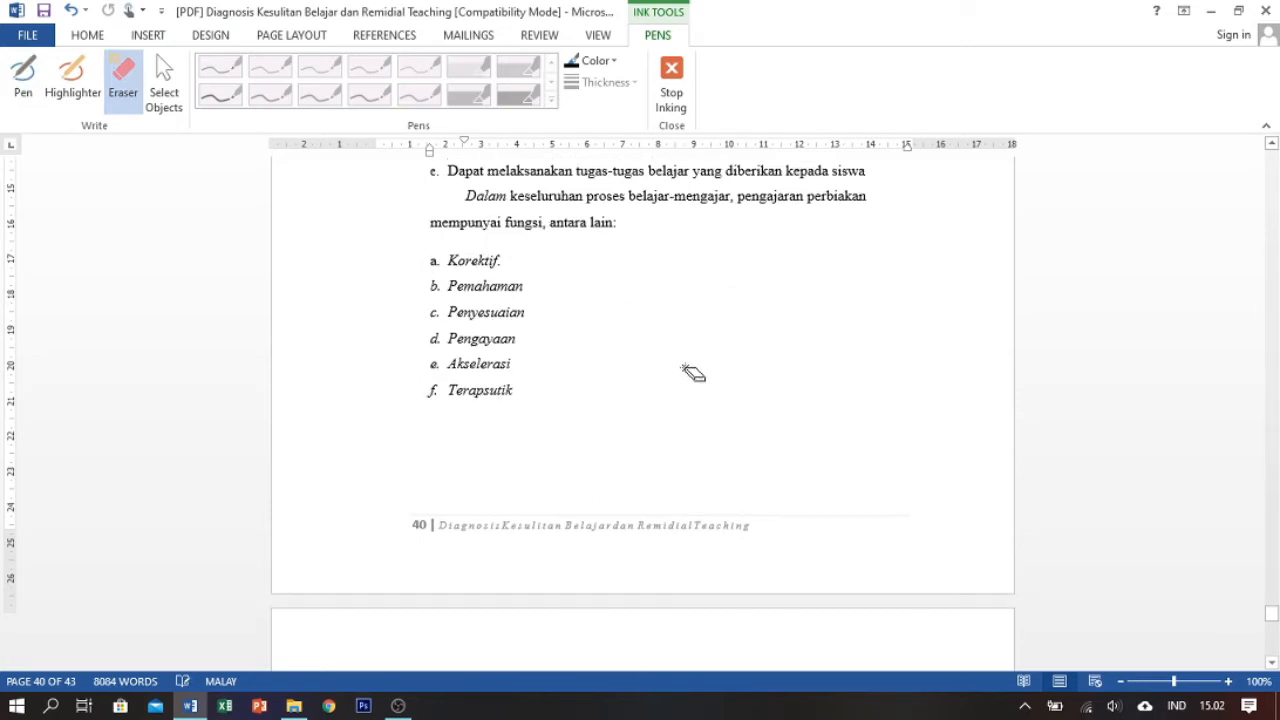
scroll(726, 389, "down", 1)
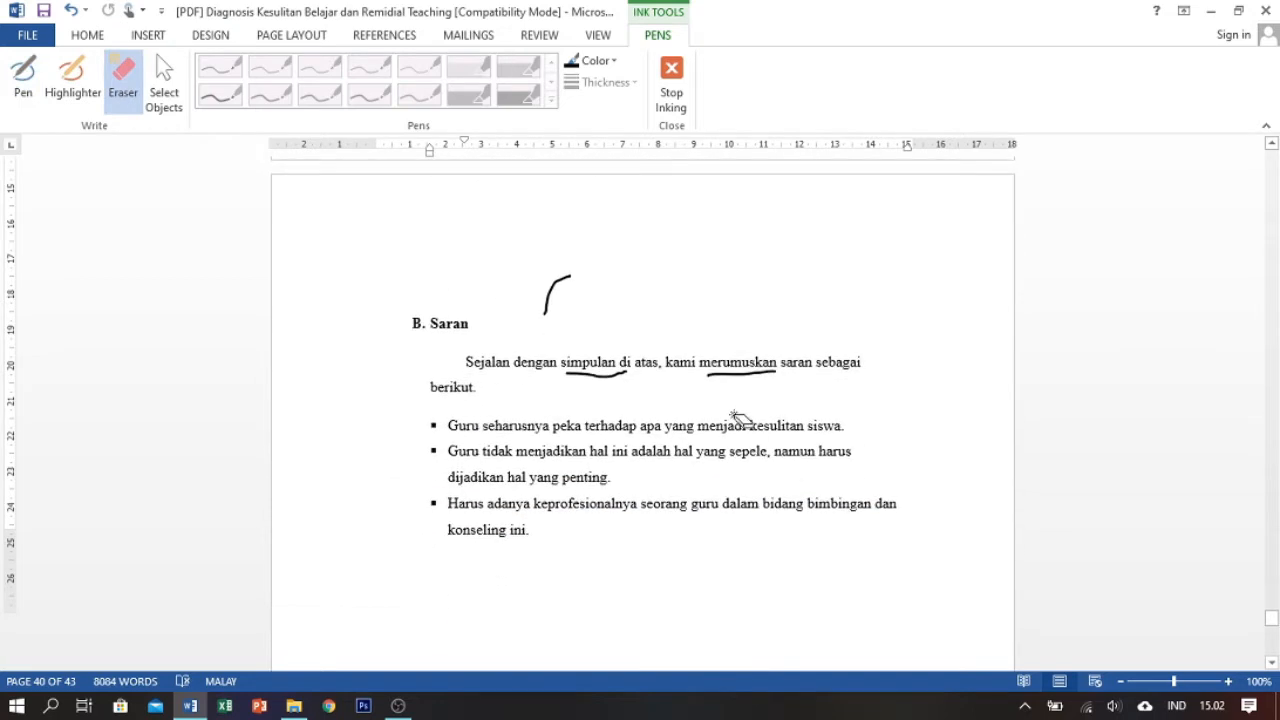
left_click(556, 281)
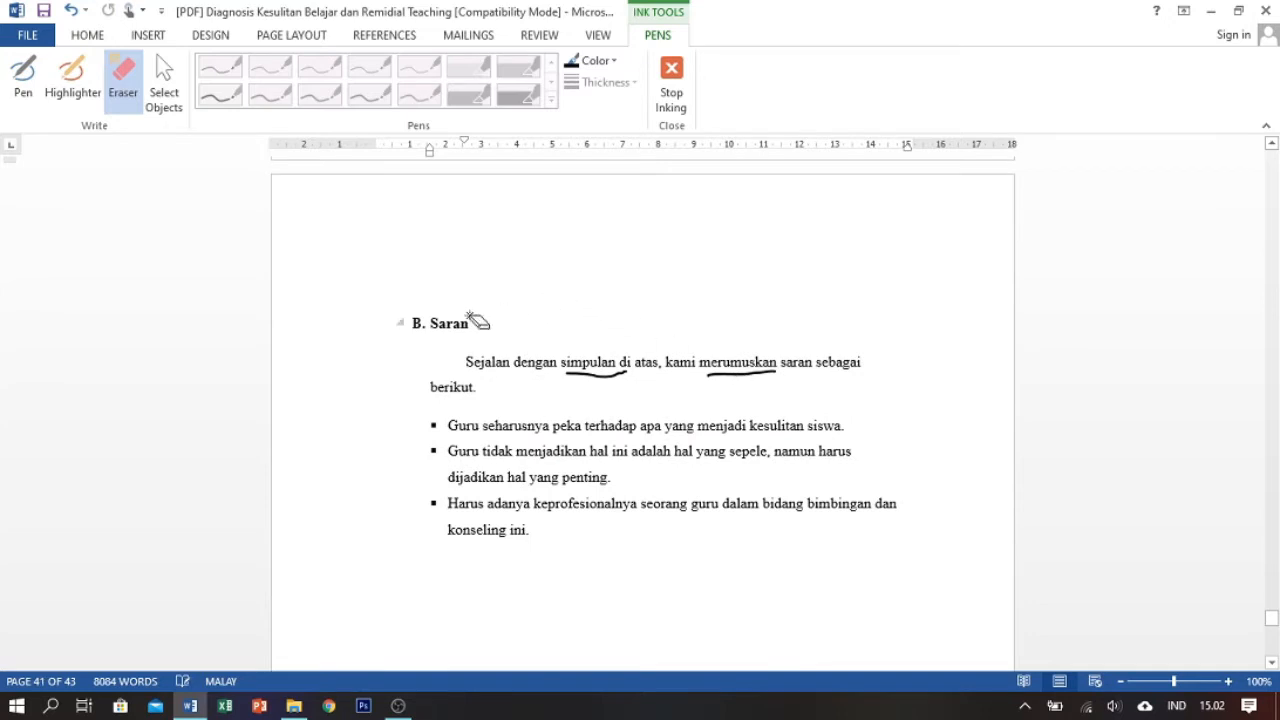
Select the ink line under "merumuskan" with Select Objects and stretch it vertically into a taller shape
left_click(160, 100)
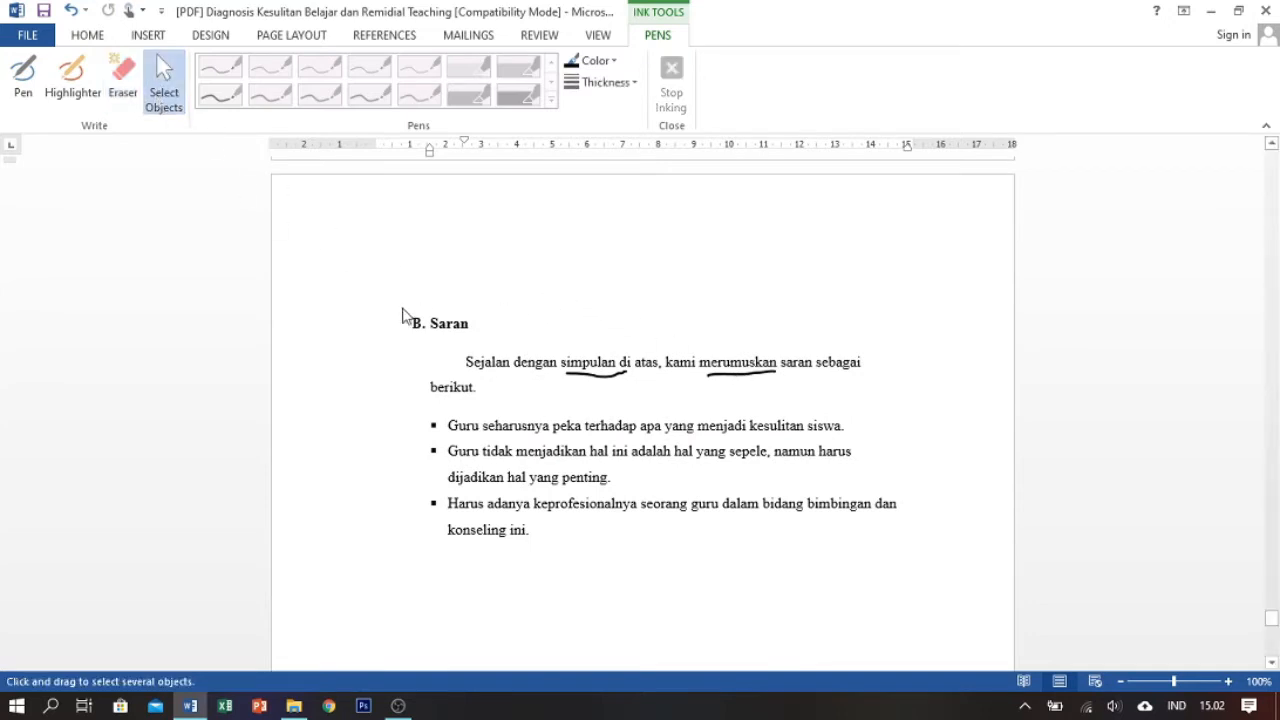
left_click(601, 376)
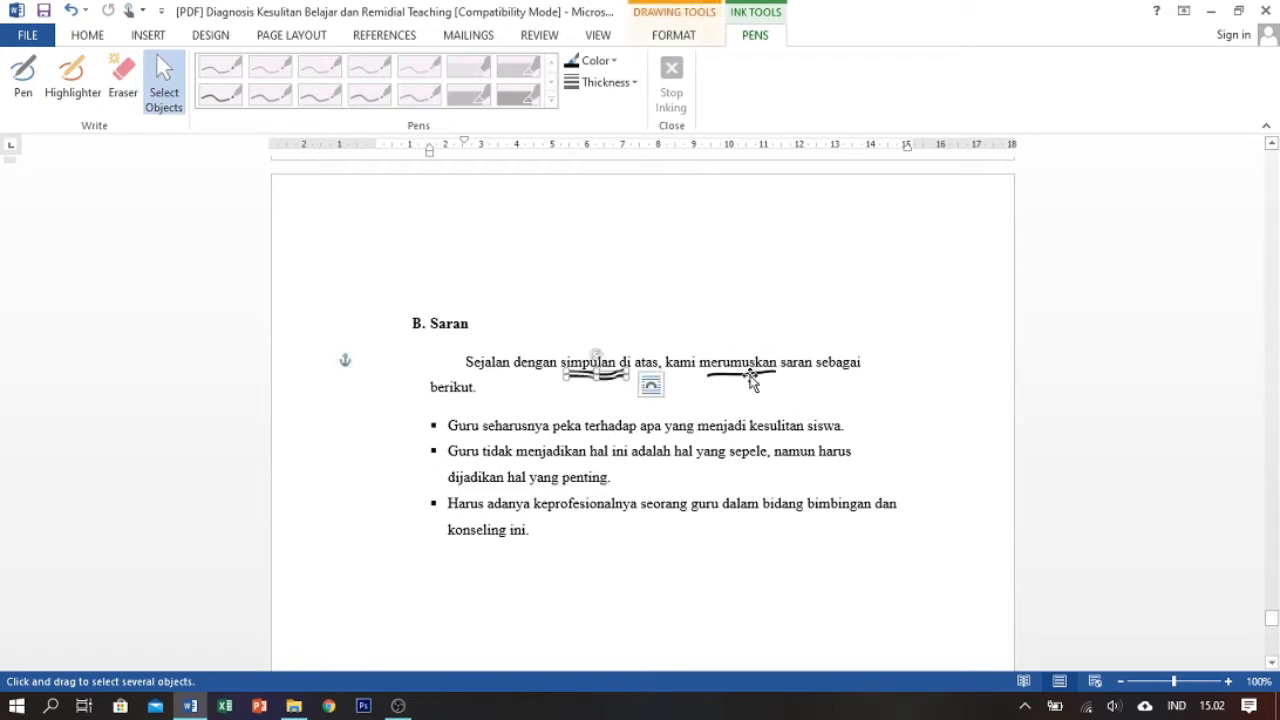
left_click(751, 377)
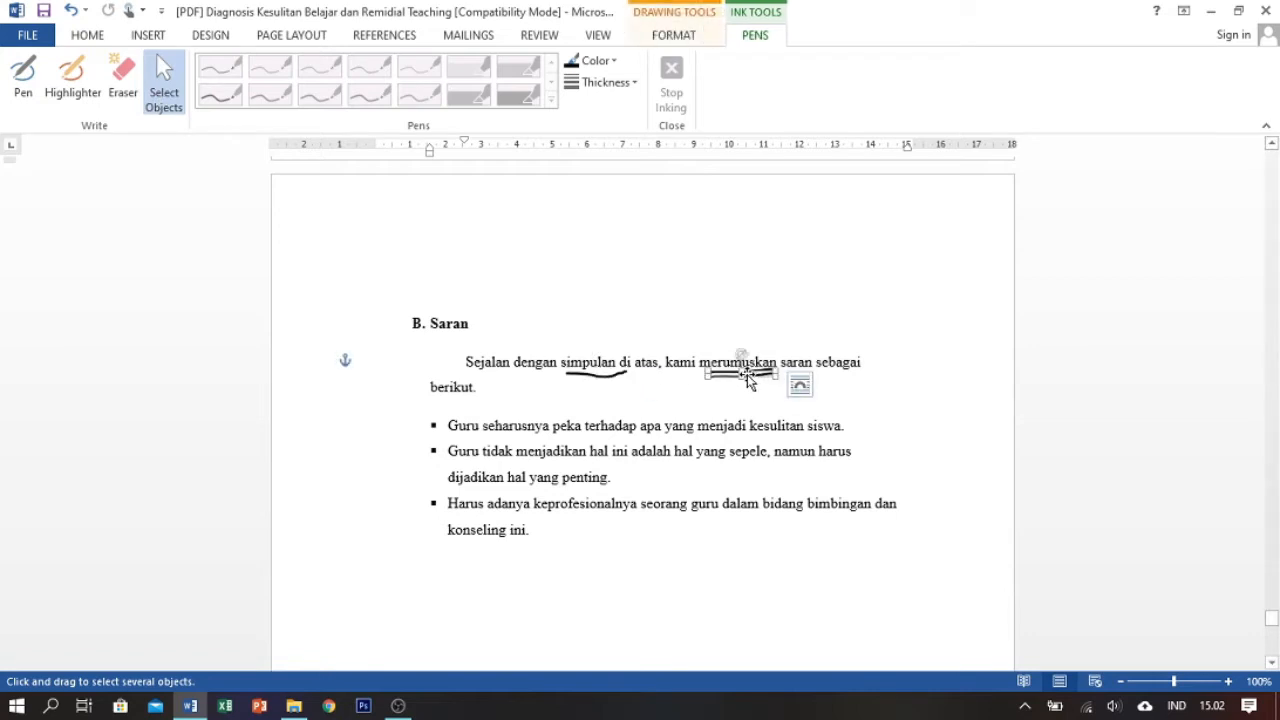
mouse_move(743, 378)
left_mouse_down()
mouse_move(745, 410)
mouse_move(741, 341)
left_mouse_up()
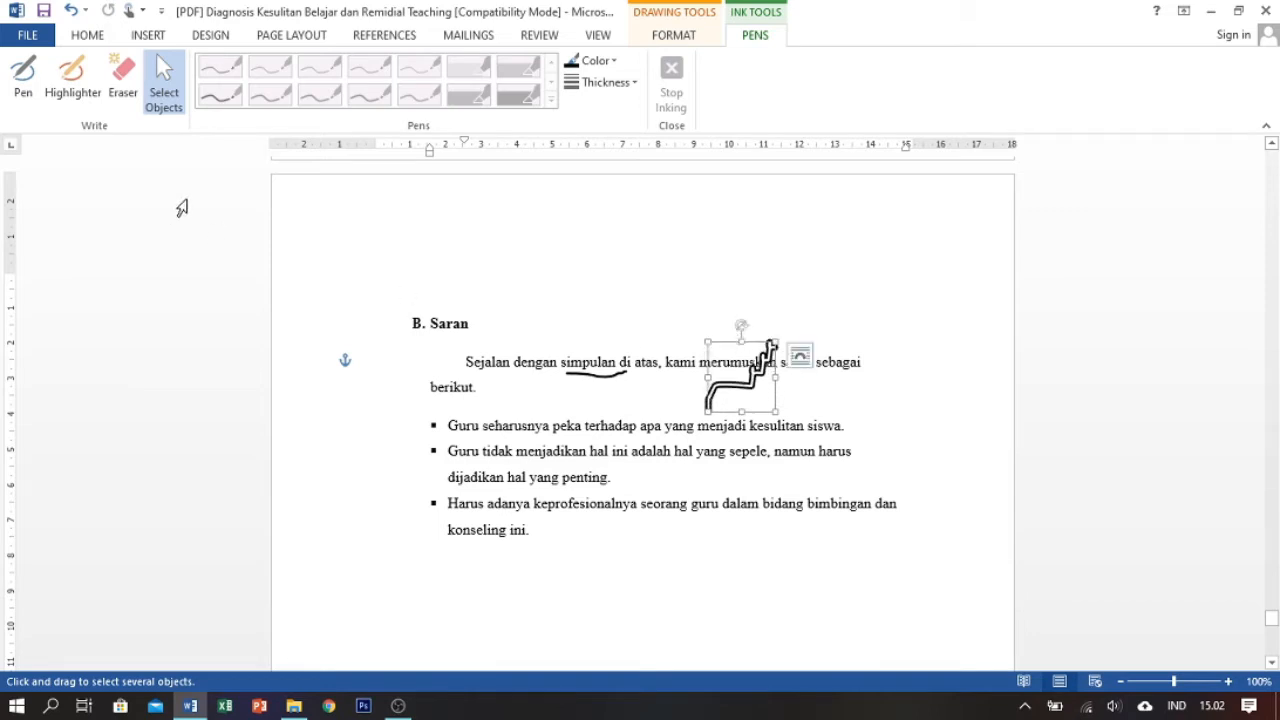
Recolor the stretched ink stroke orange and move it beside the "B. Saran" heading
left_click(598, 60)
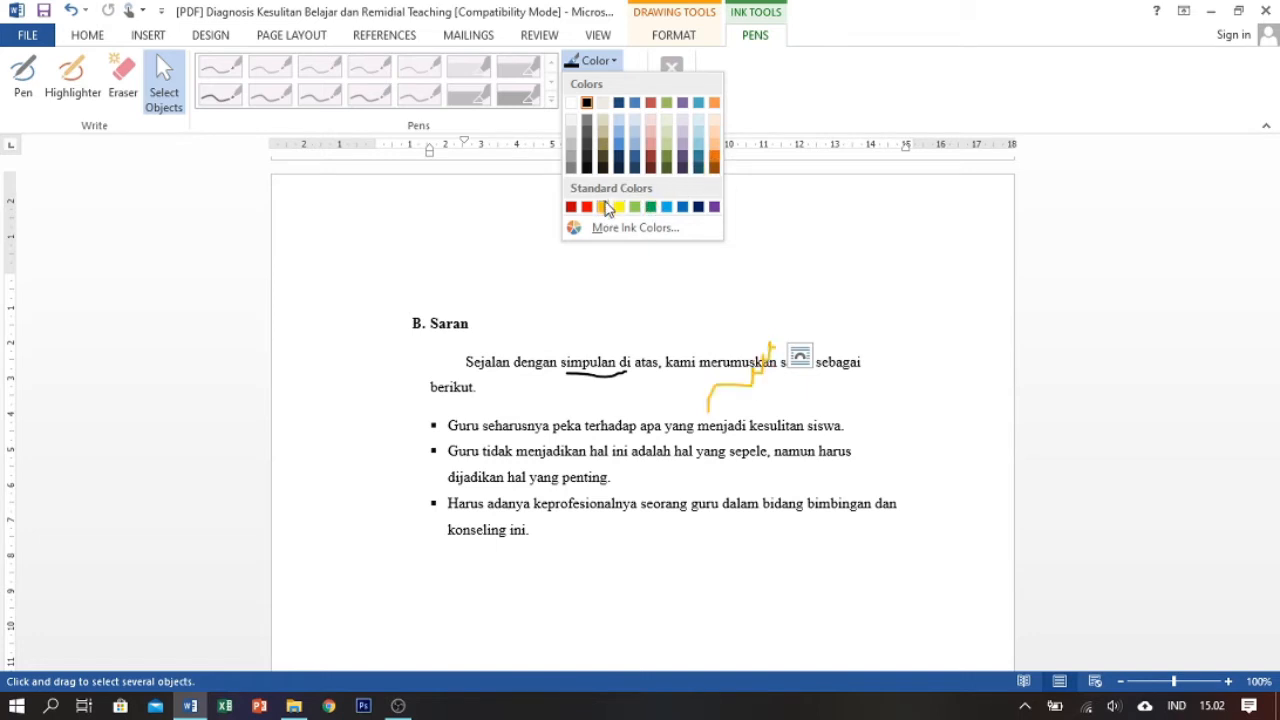
left_click(605, 207)
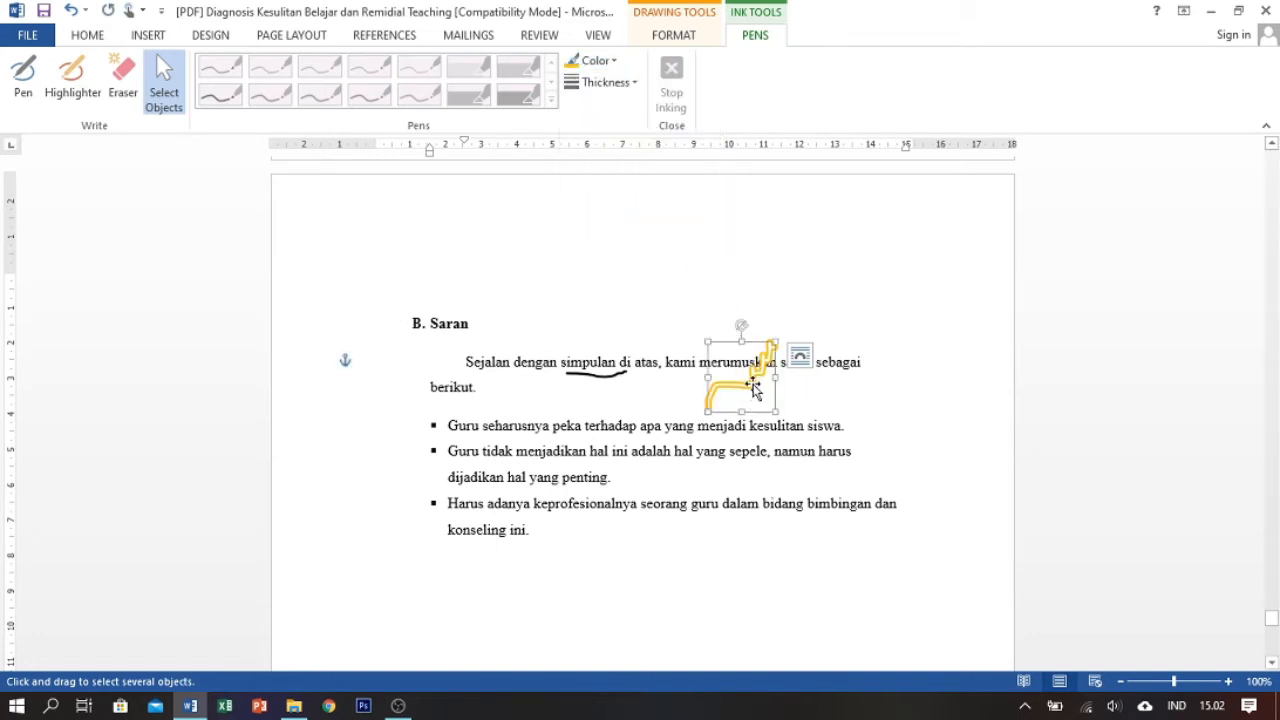
mouse_move(751, 386)
left_mouse_down()
mouse_move(746, 330)
mouse_move(714, 274)
mouse_move(509, 289)
mouse_move(537, 307)
left_mouse_up()
scroll(531, 303, "up", 4)
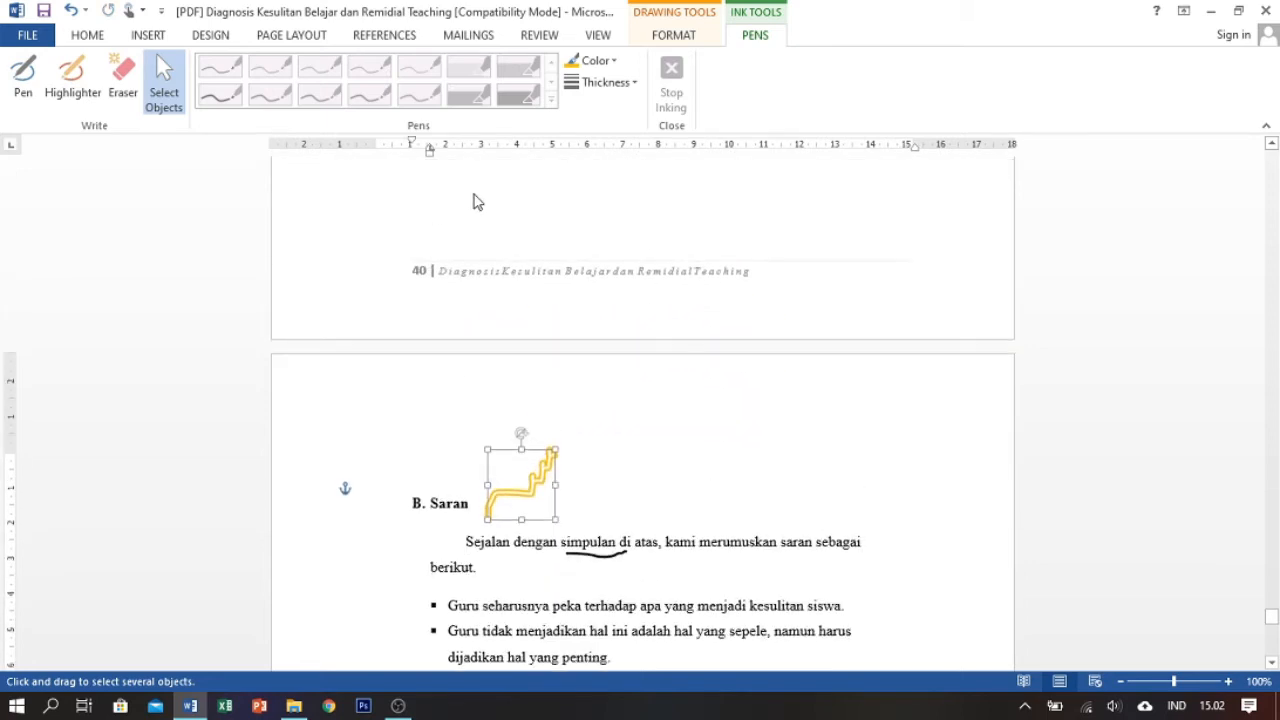
Set the orange ink stroke's thickness to 6 pt, and reduce it to 4½ pt
left_click(605, 82)
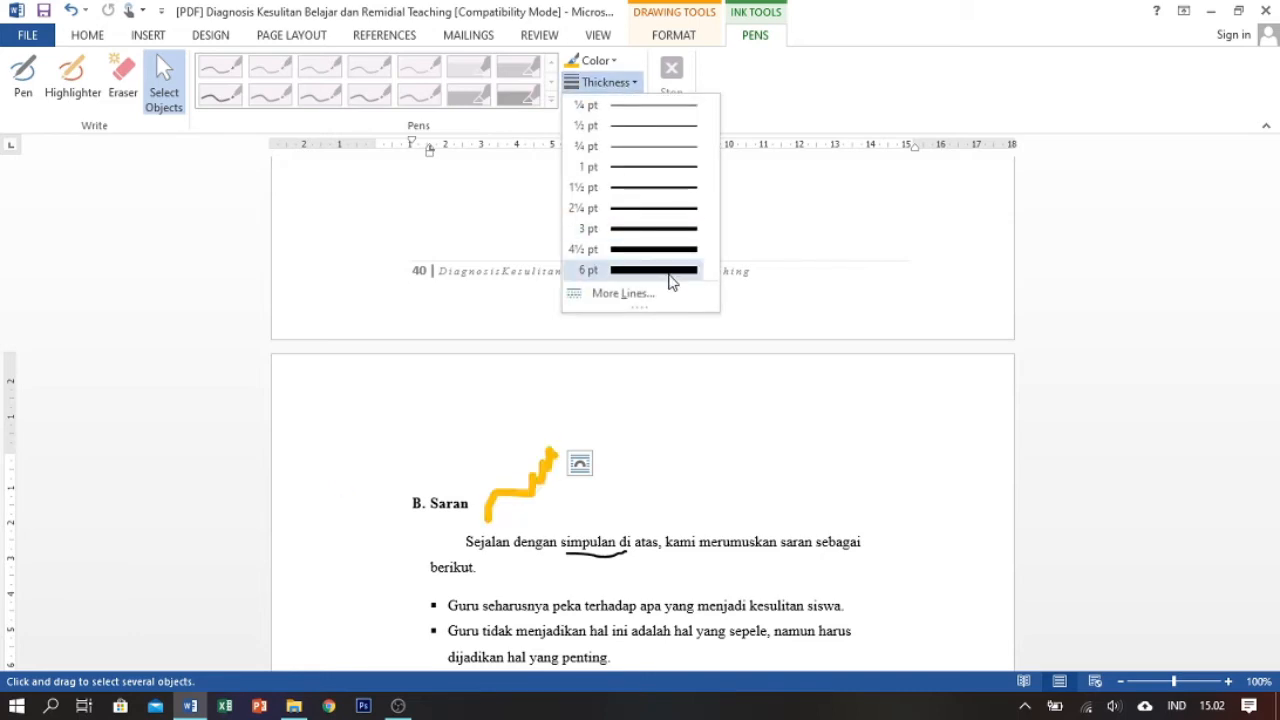
left_click(670, 276)
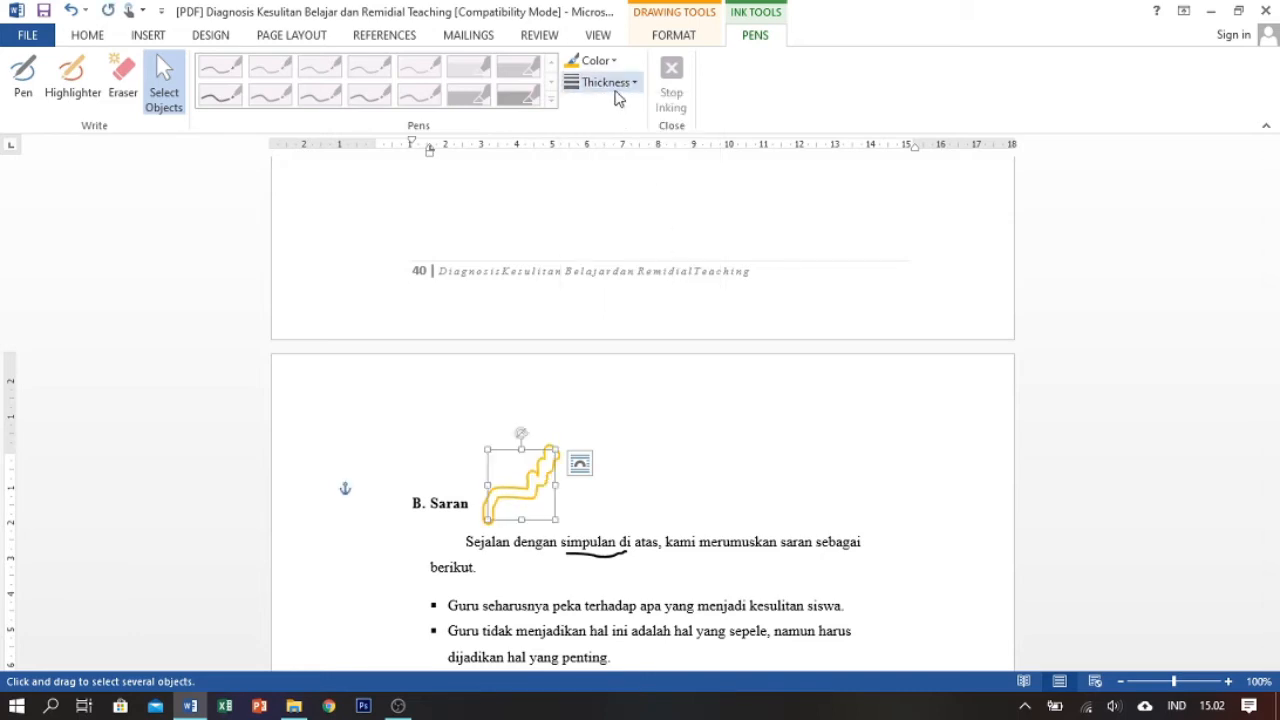
left_click(617, 88)
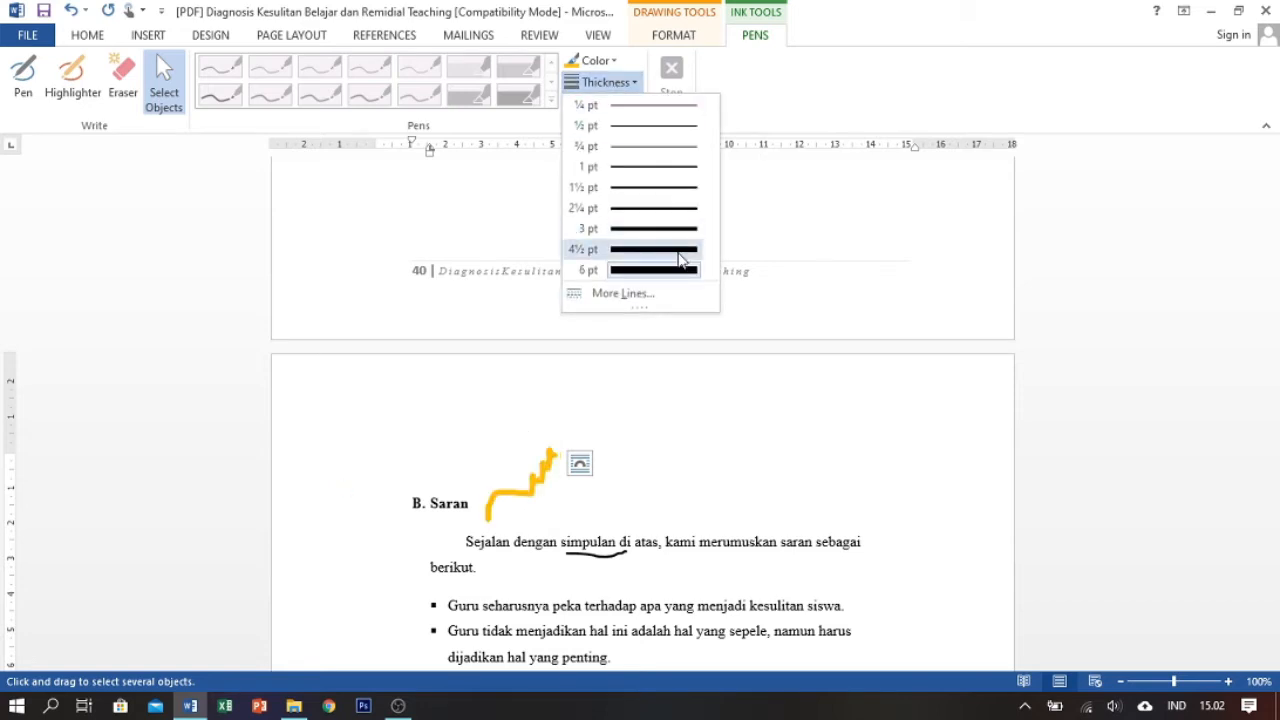
left_click(677, 252)
left_click(123, 80)
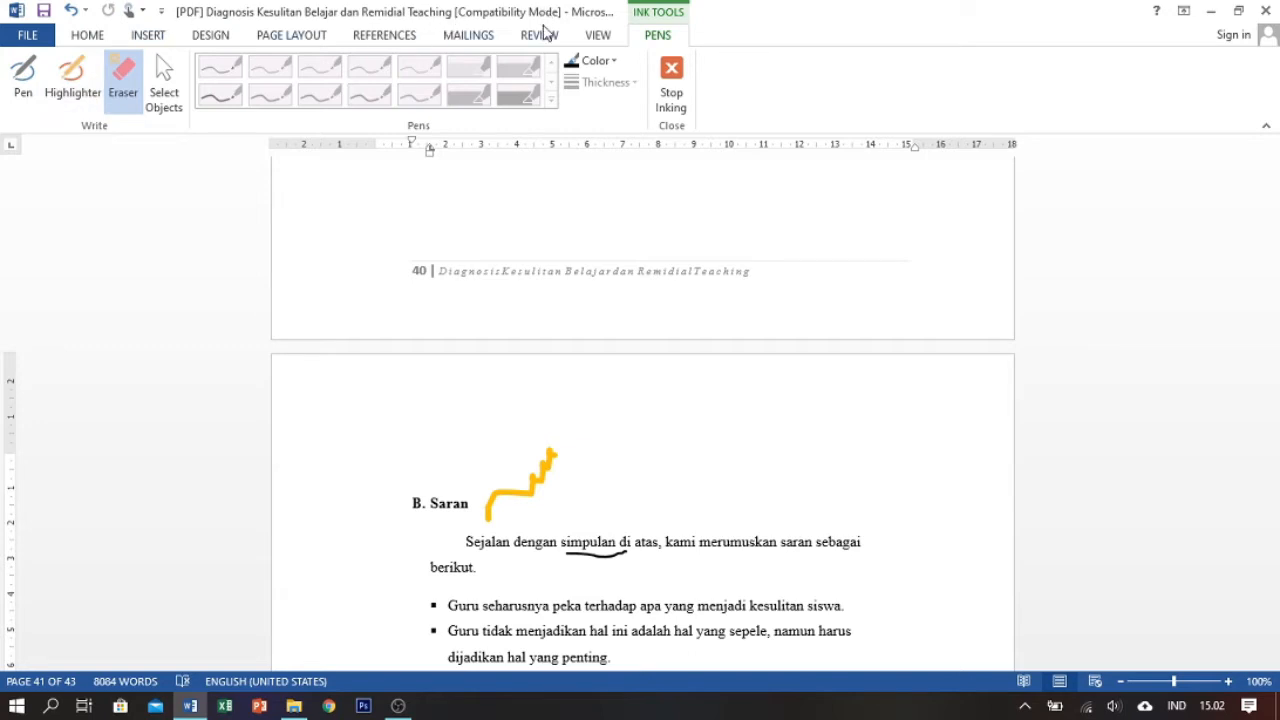
Return to the Table of Contents at the start of the document and switch to Read Mode
left_click(540, 35)
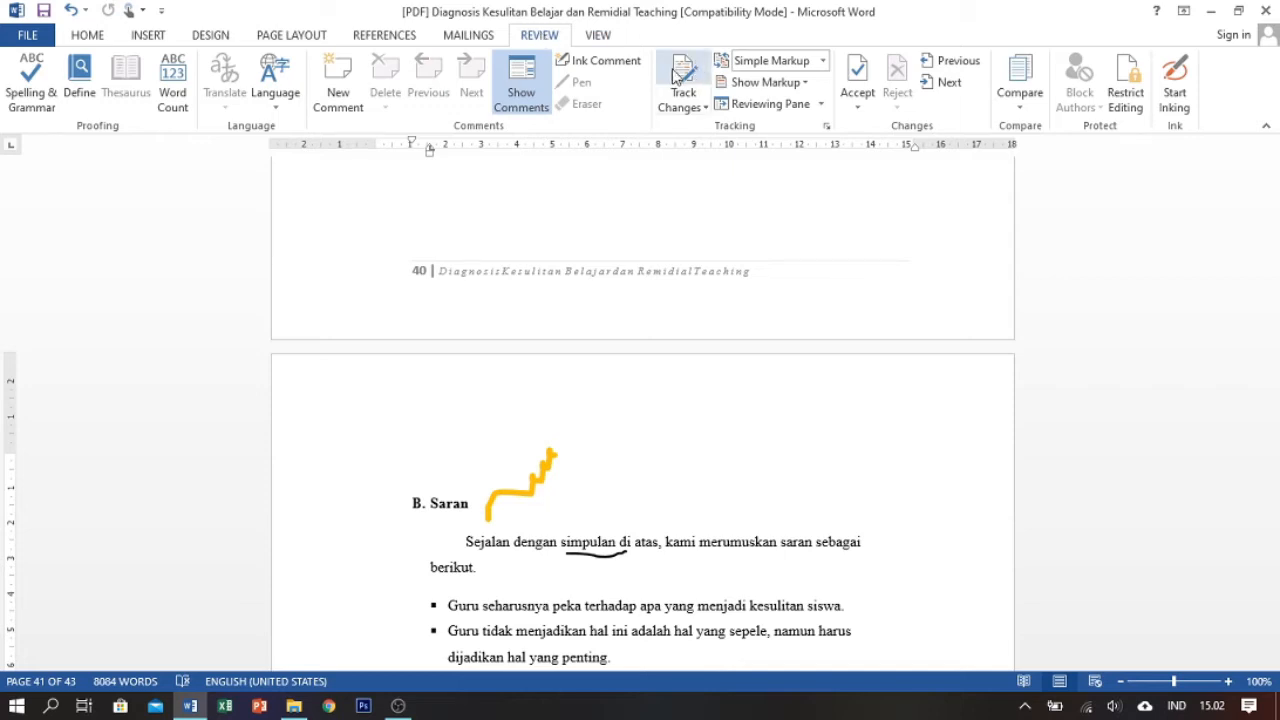
left_click(600, 38)
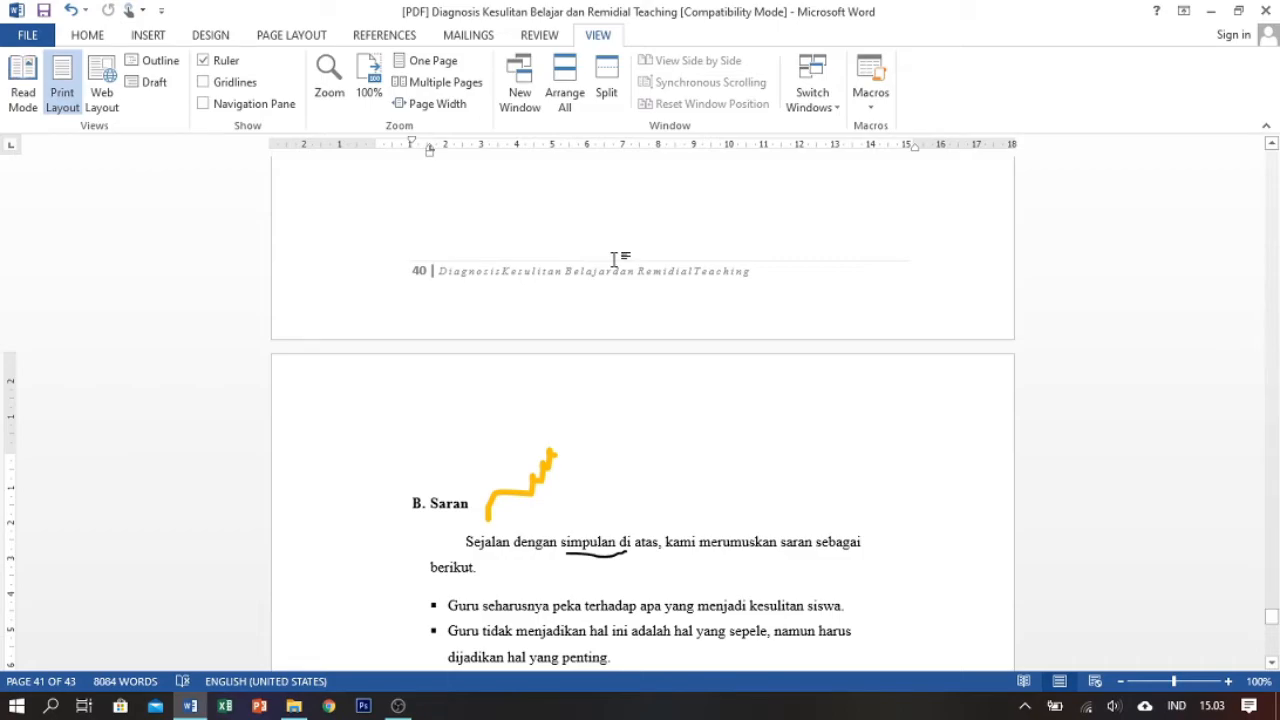
scroll(666, 286, "up", 10)
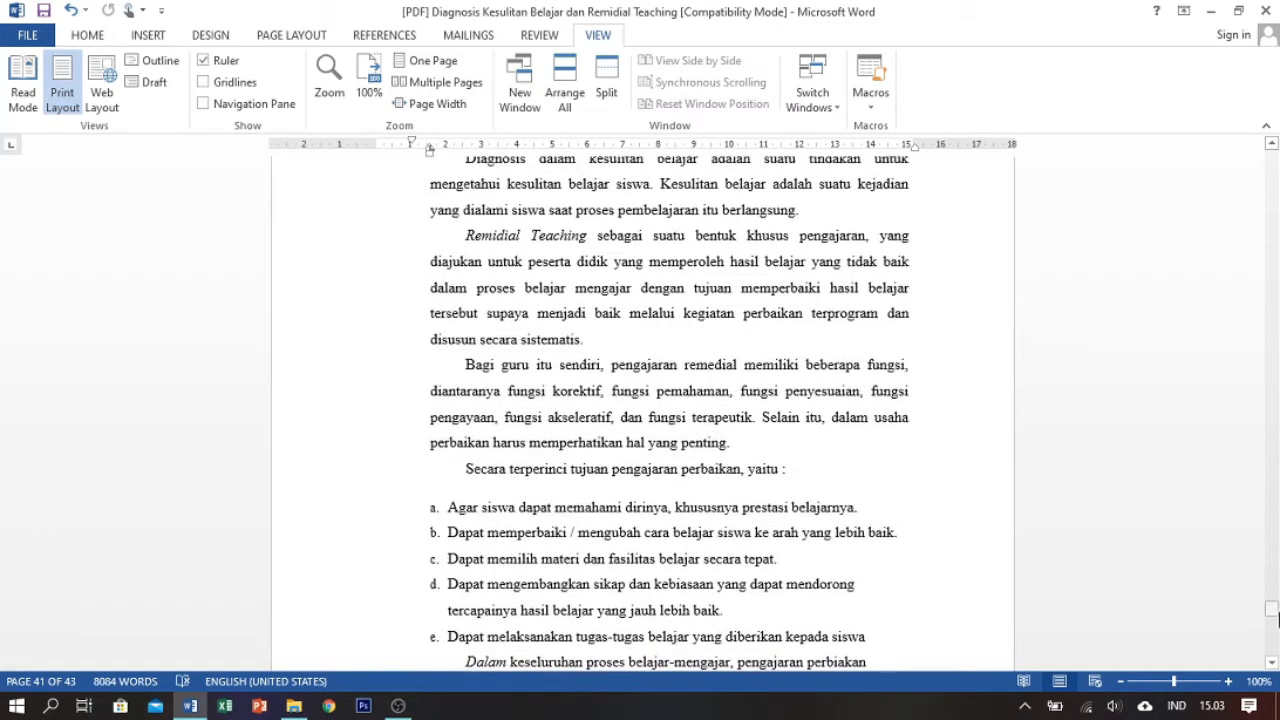
mouse_move(1274, 610)
left_mouse_down()
mouse_move(1257, 320)
mouse_move(1268, 160)
left_mouse_up()
left_click(500, 606)
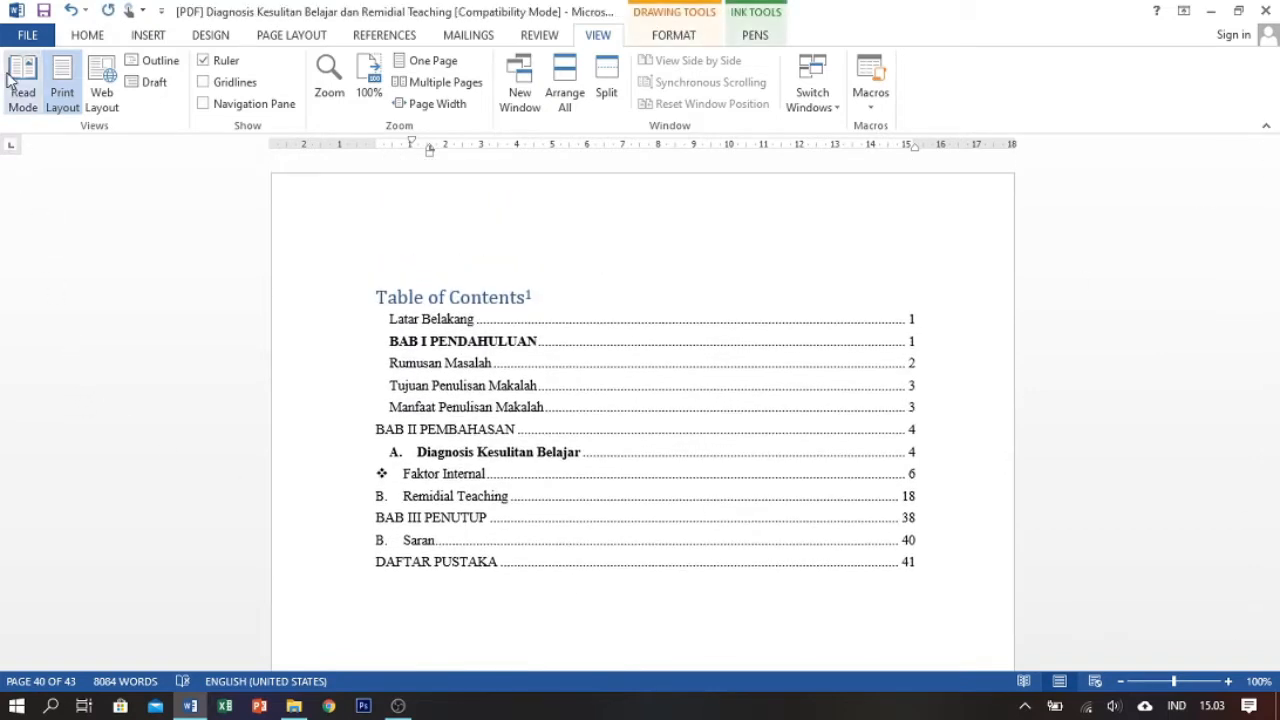
left_click(24, 95)
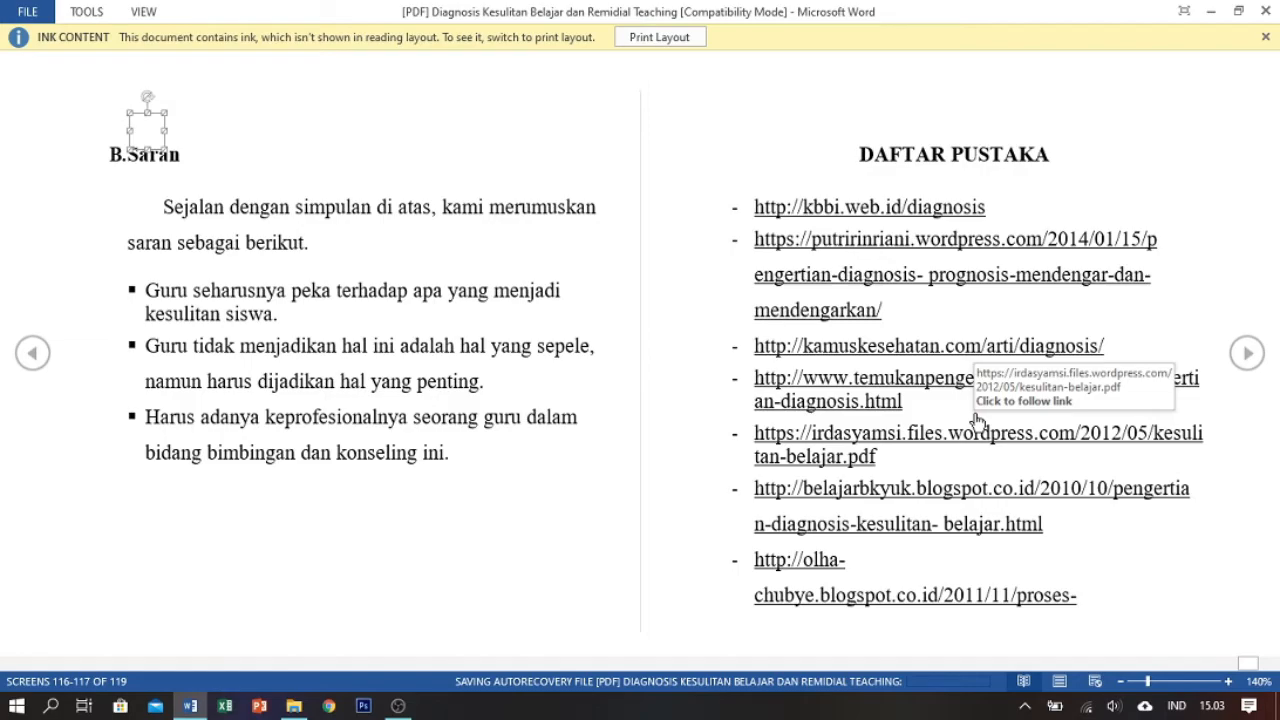
Page backward through the document in Read Mode to the Table of Contents on the first screen
left_click(48, 354)
left_click(48, 354)
left_click(48, 354)
left_click(48, 354)
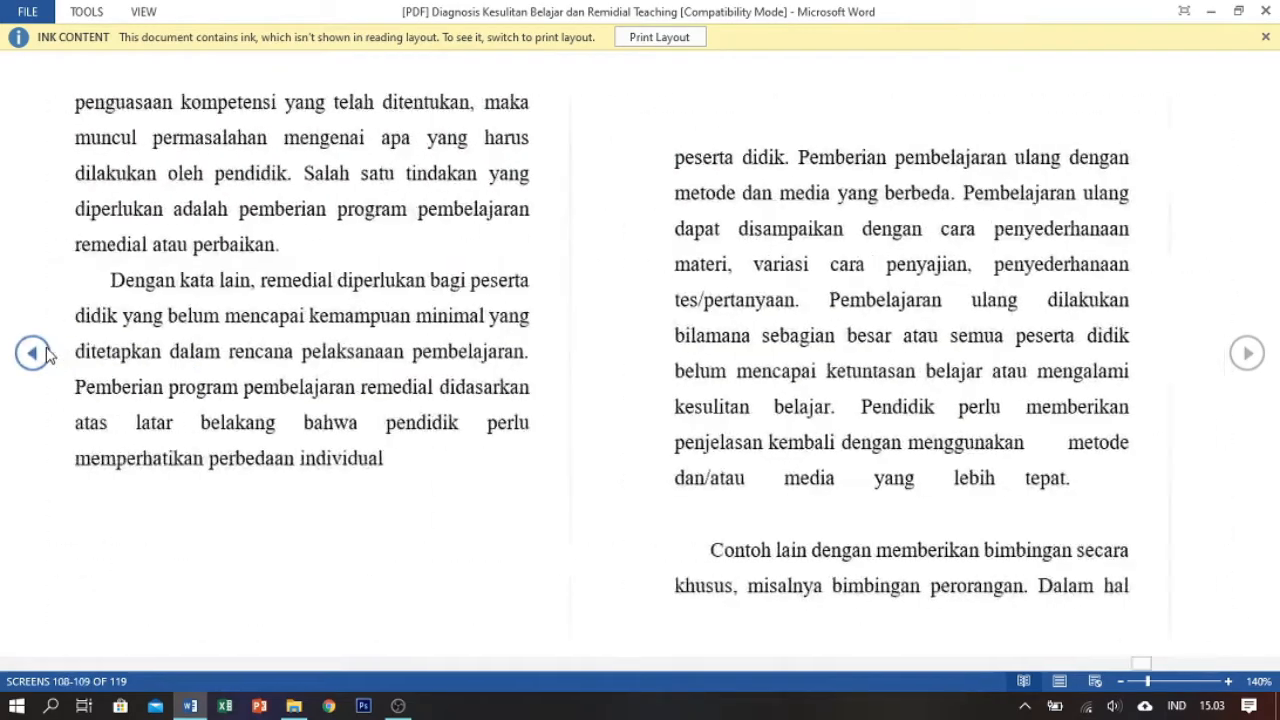
left_click(33, 353)
left_click(33, 353)
left_click(33, 353)
left_click(33, 353)
left_click(33, 353)
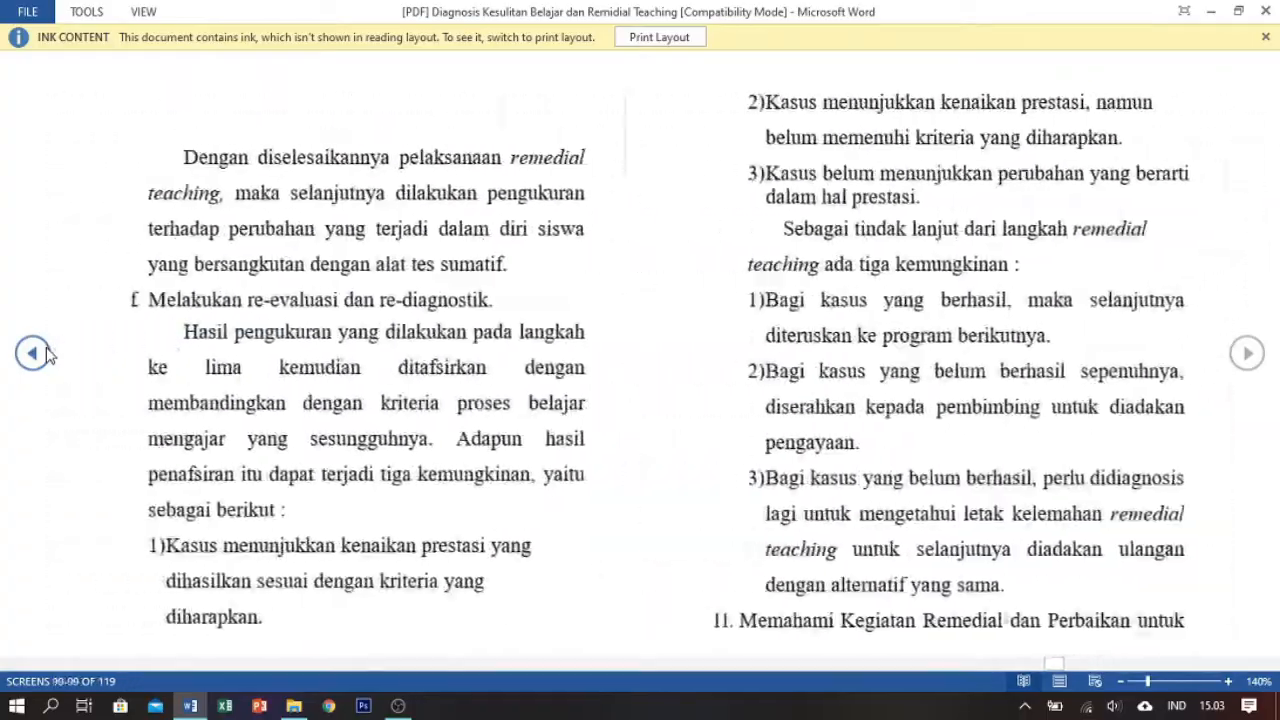
left_click(33, 353)
left_click_drag(1054, 663, 568, 663)
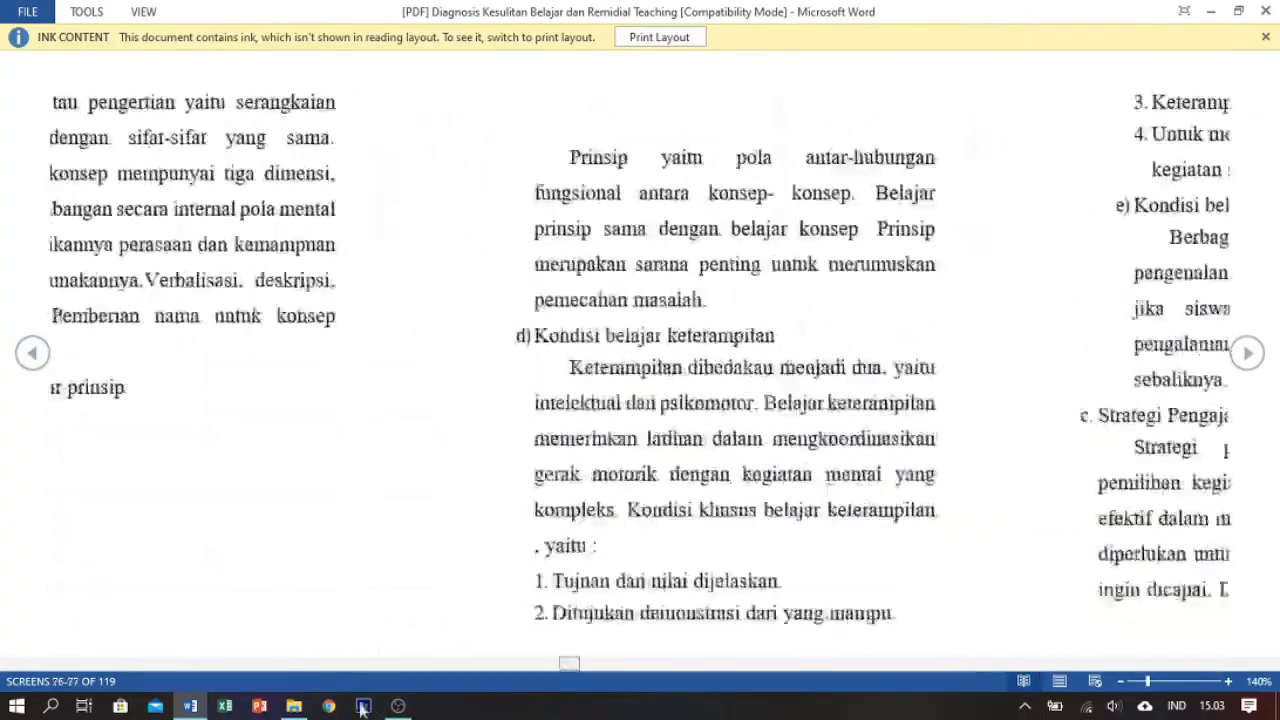
left_click_drag(362, 707, 5, 682)
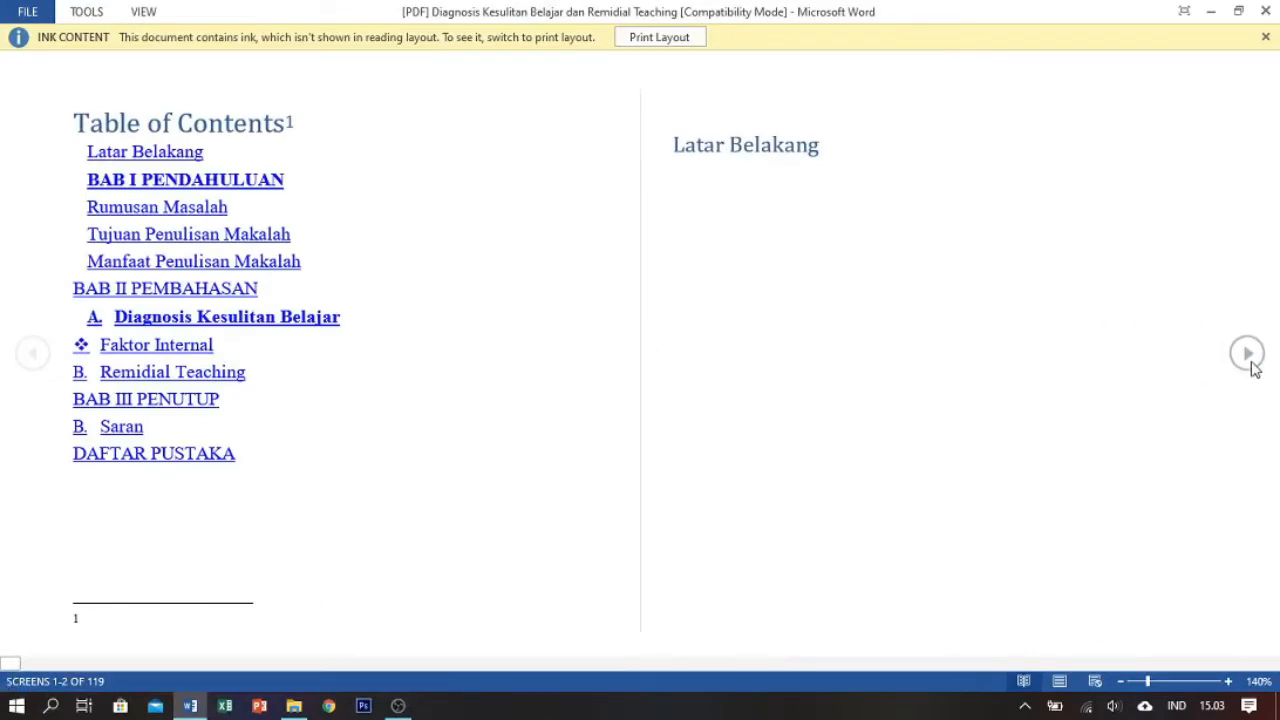
Page forward in Read Mode to the "Masalah-Masalah Belajar" section and dismiss the ink content notice
left_click(1254, 366)
left_click(1255, 367)
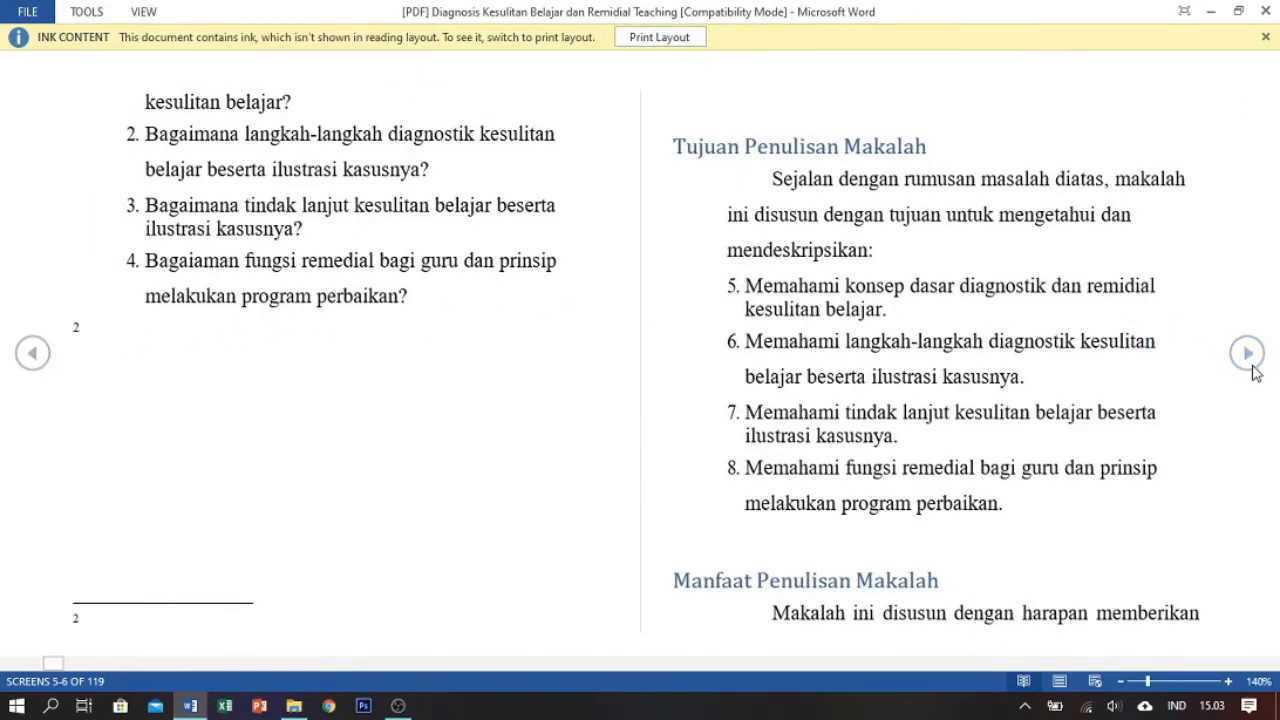
left_click(1254, 368)
left_click(1254, 368)
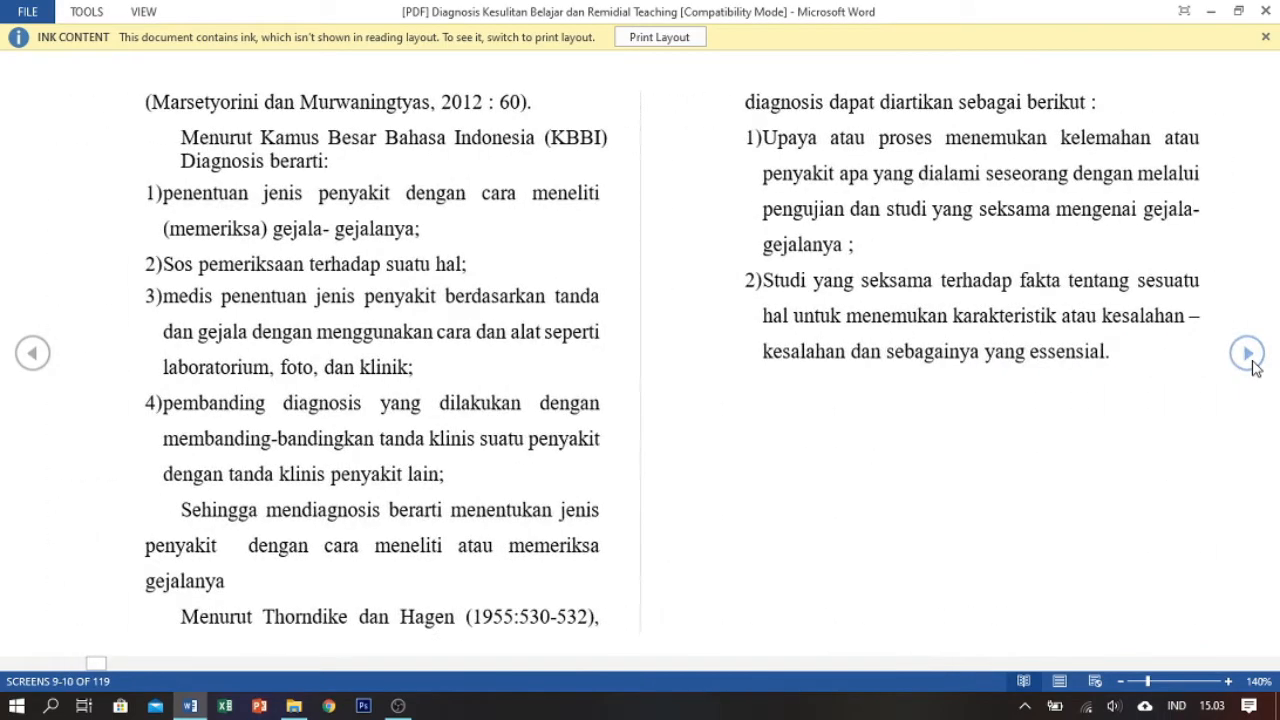
left_click(1254, 366)
left_click(1254, 366)
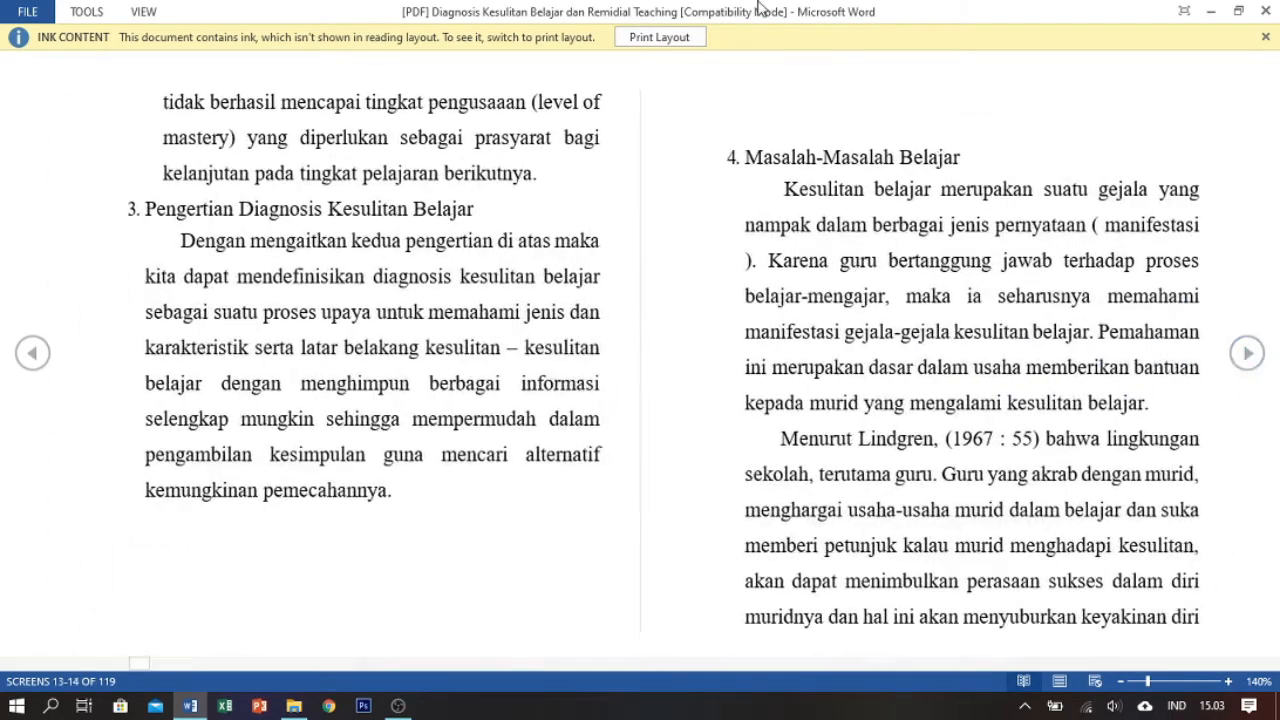
left_click(1264, 37)
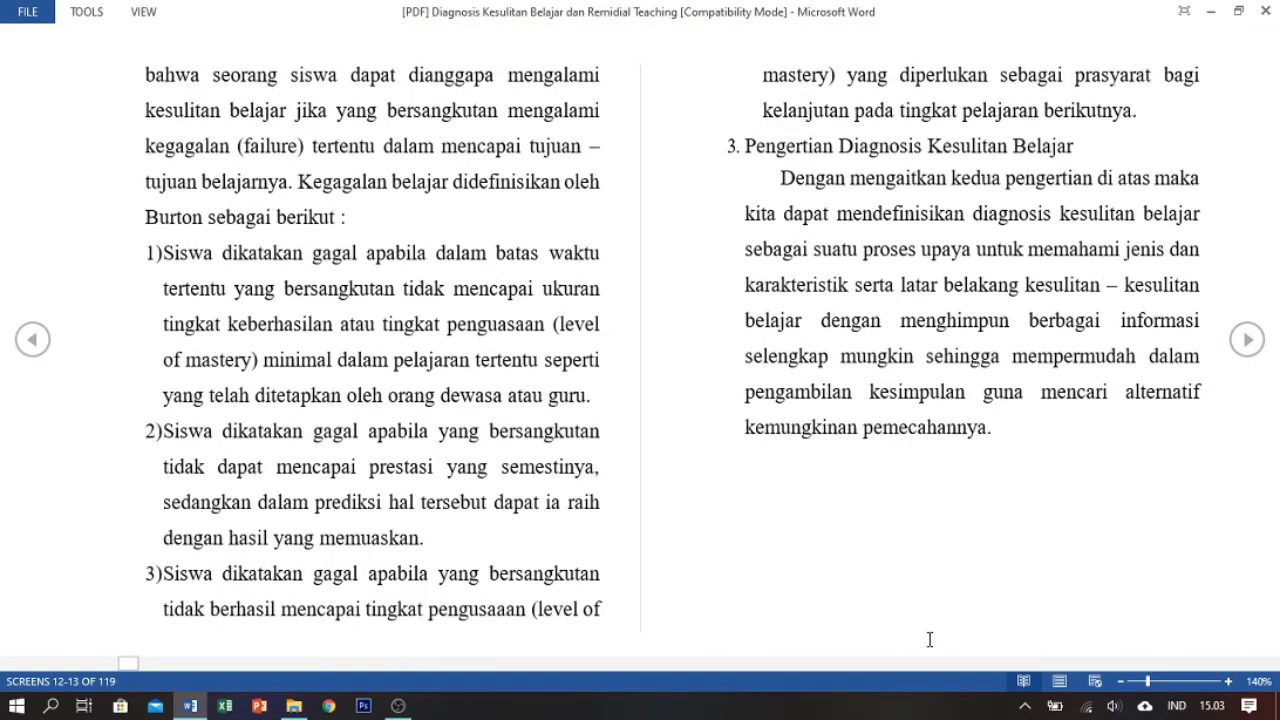
left_click(40, 14)
left_click(38, 28)
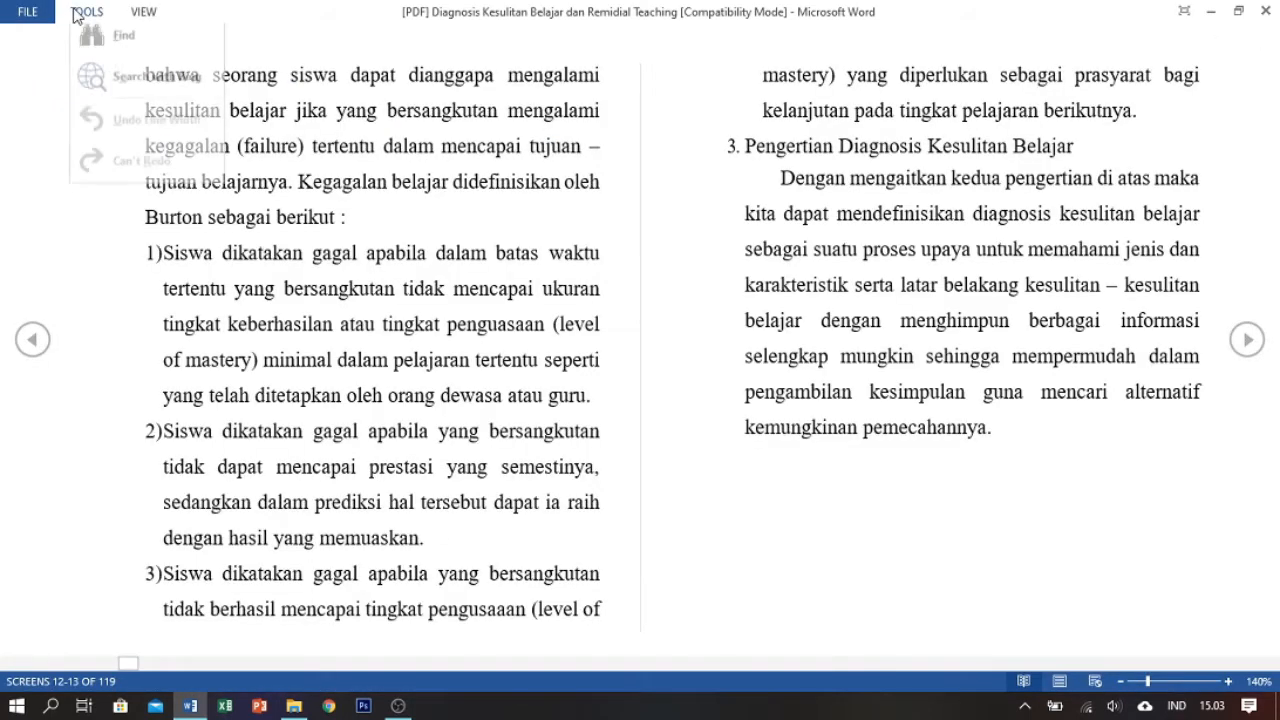
left_click(144, 11)
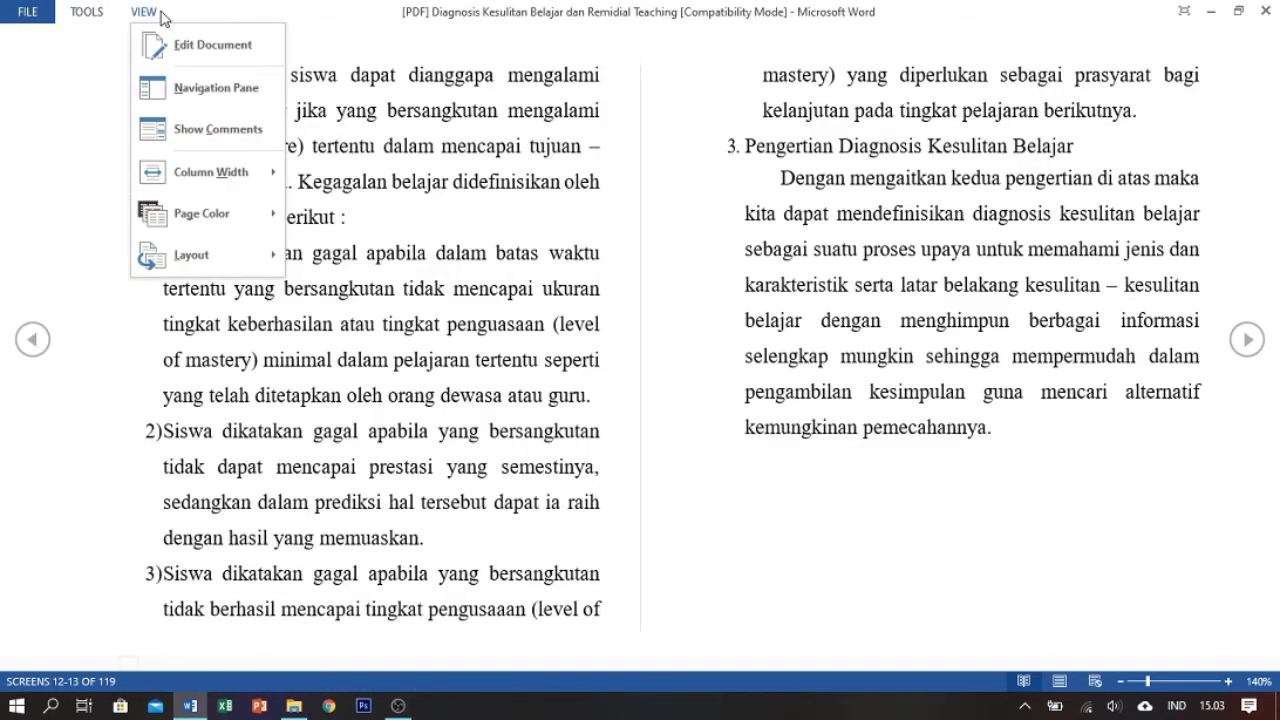
left_click(728, 54)
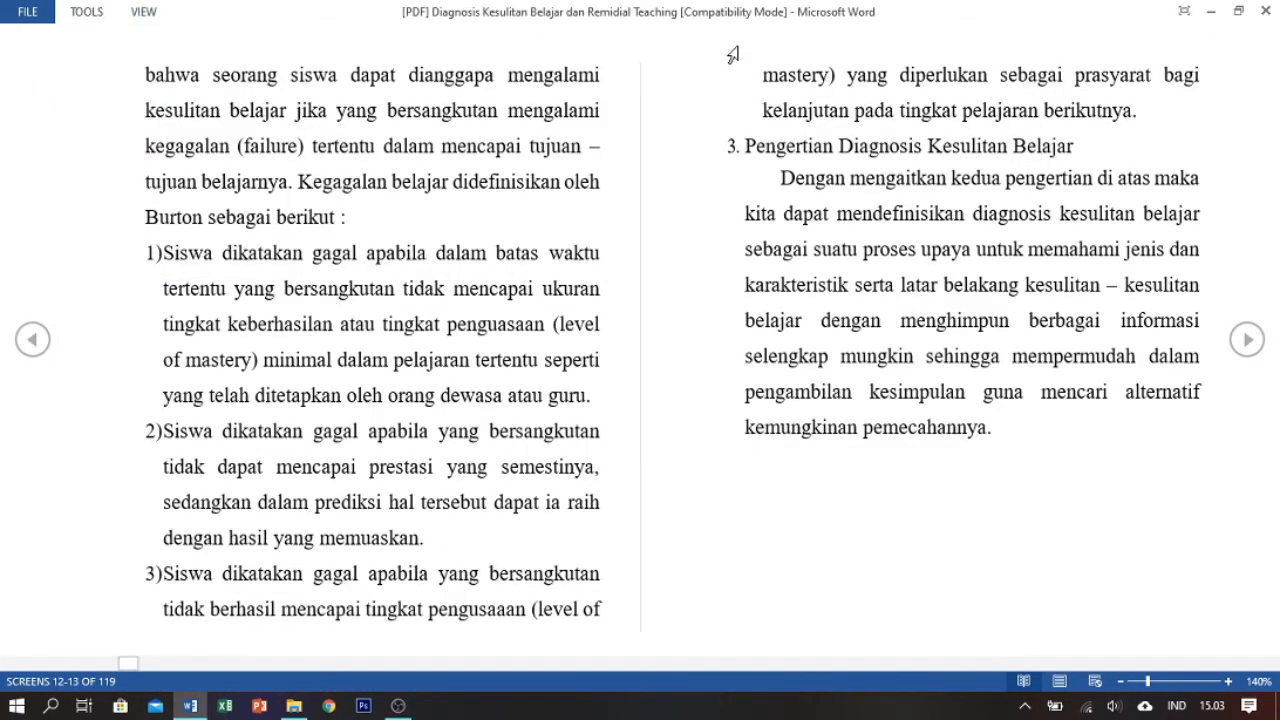
Hide the Read Mode toolbar for full-screen reading, restore it, and return the document to Print Layout
left_click(1190, 10)
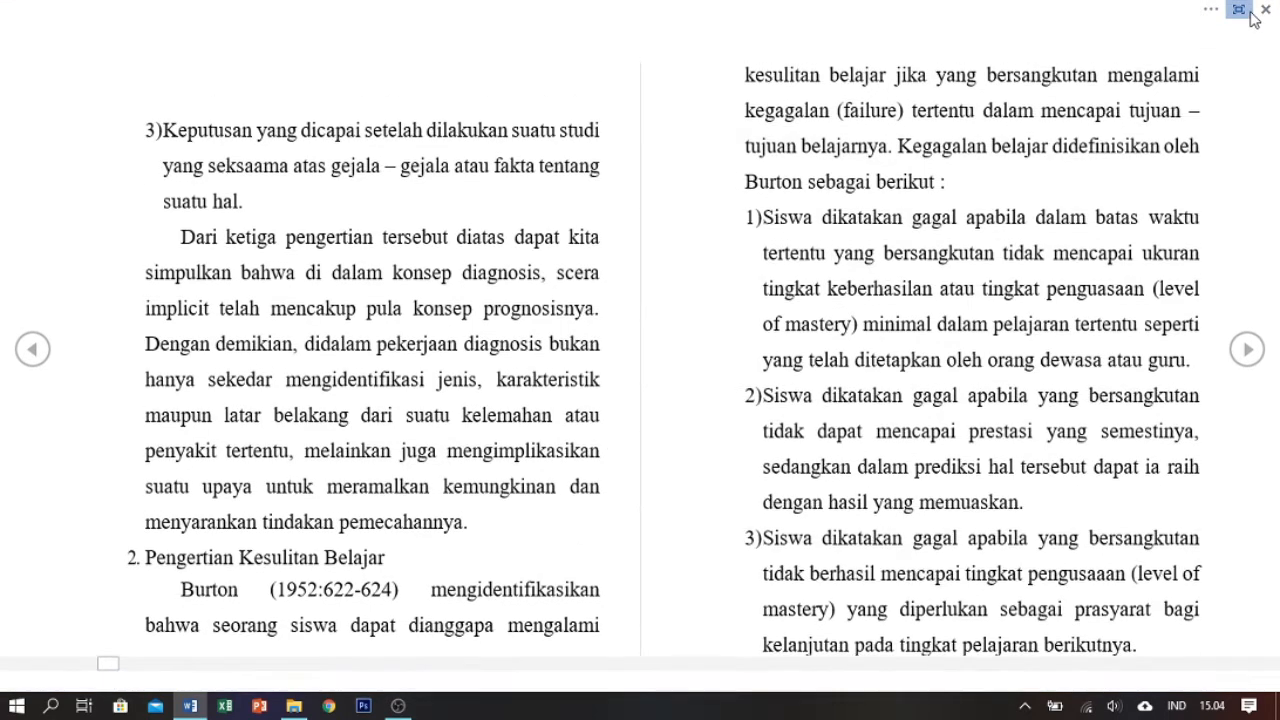
left_click(1248, 11)
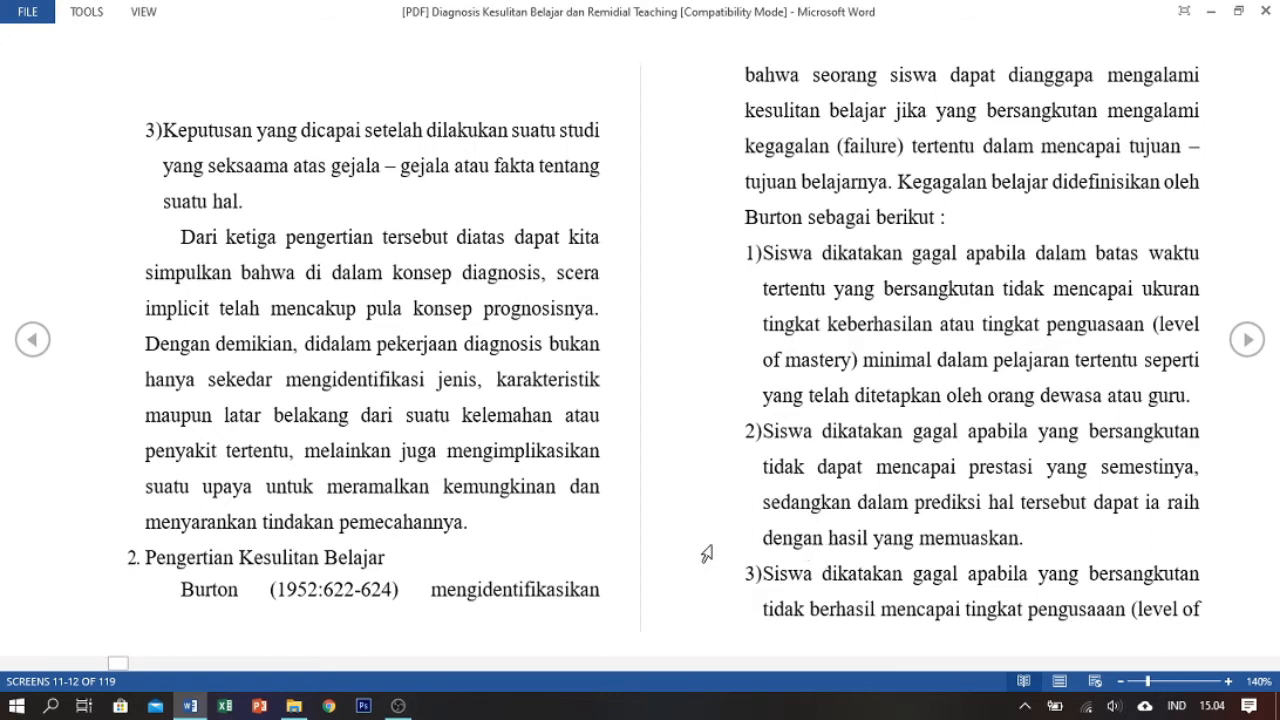
left_click(1058, 681)
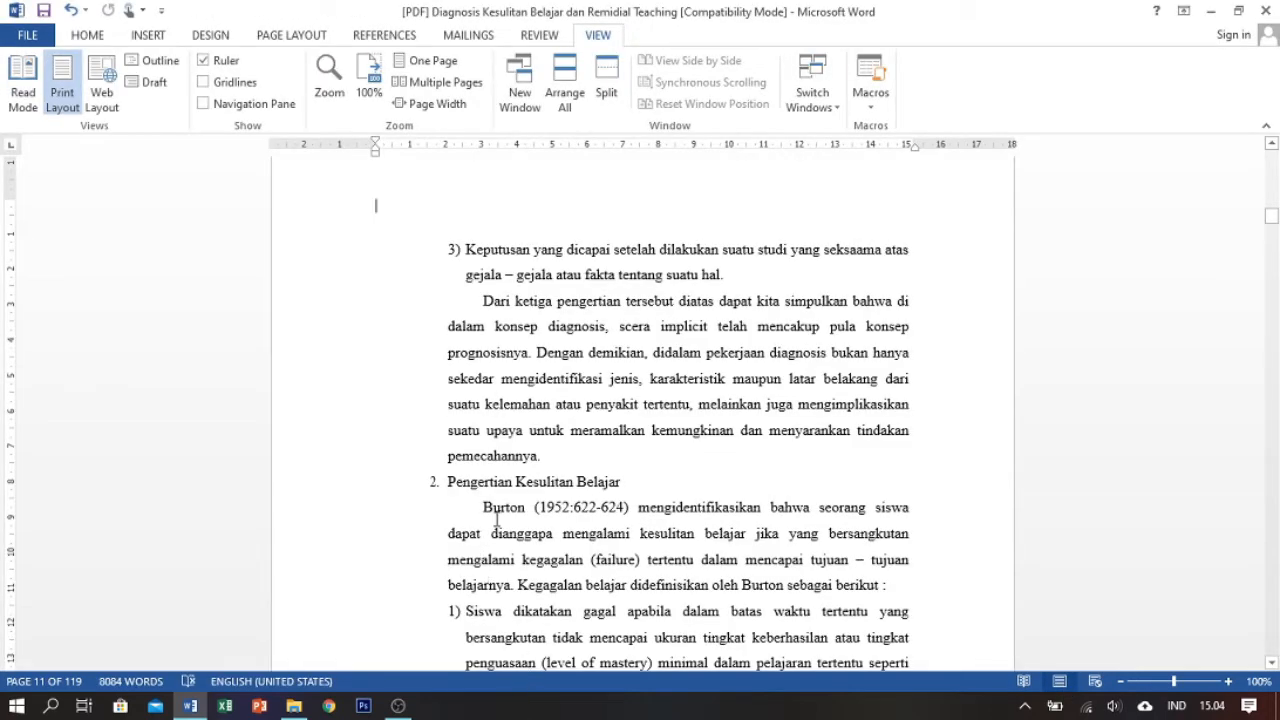
scroll(497, 517, "up", 3)
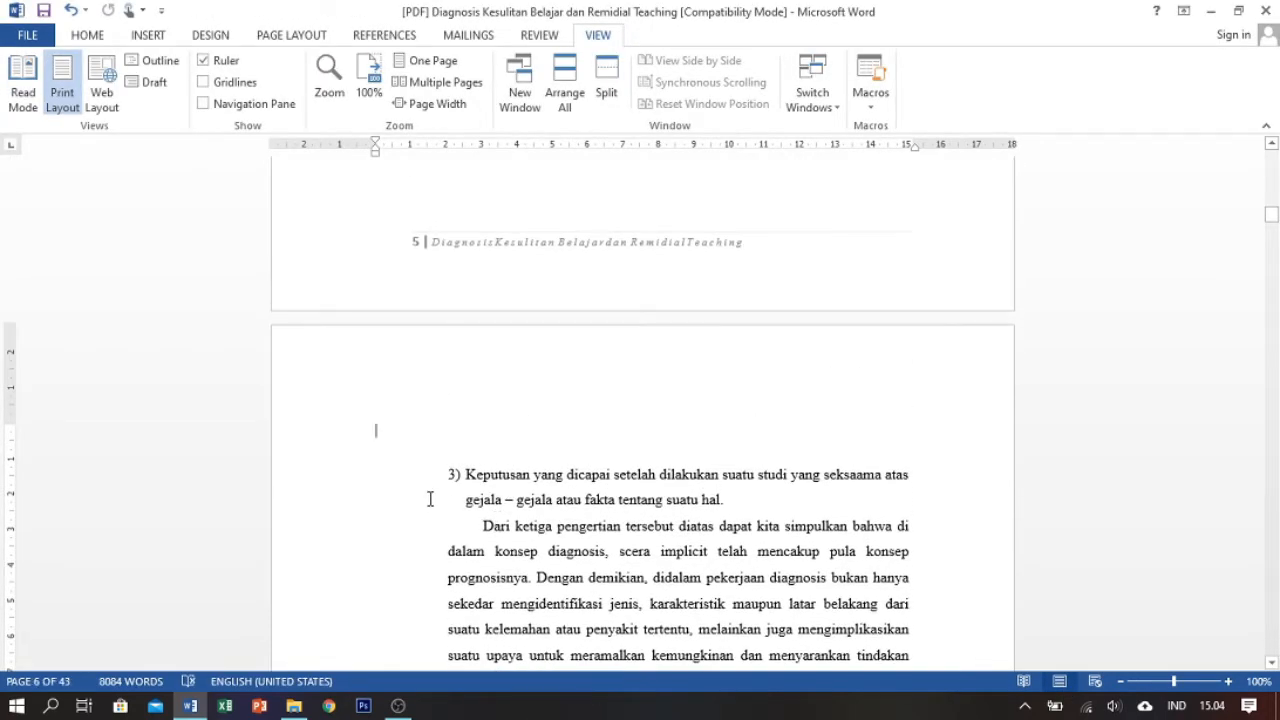
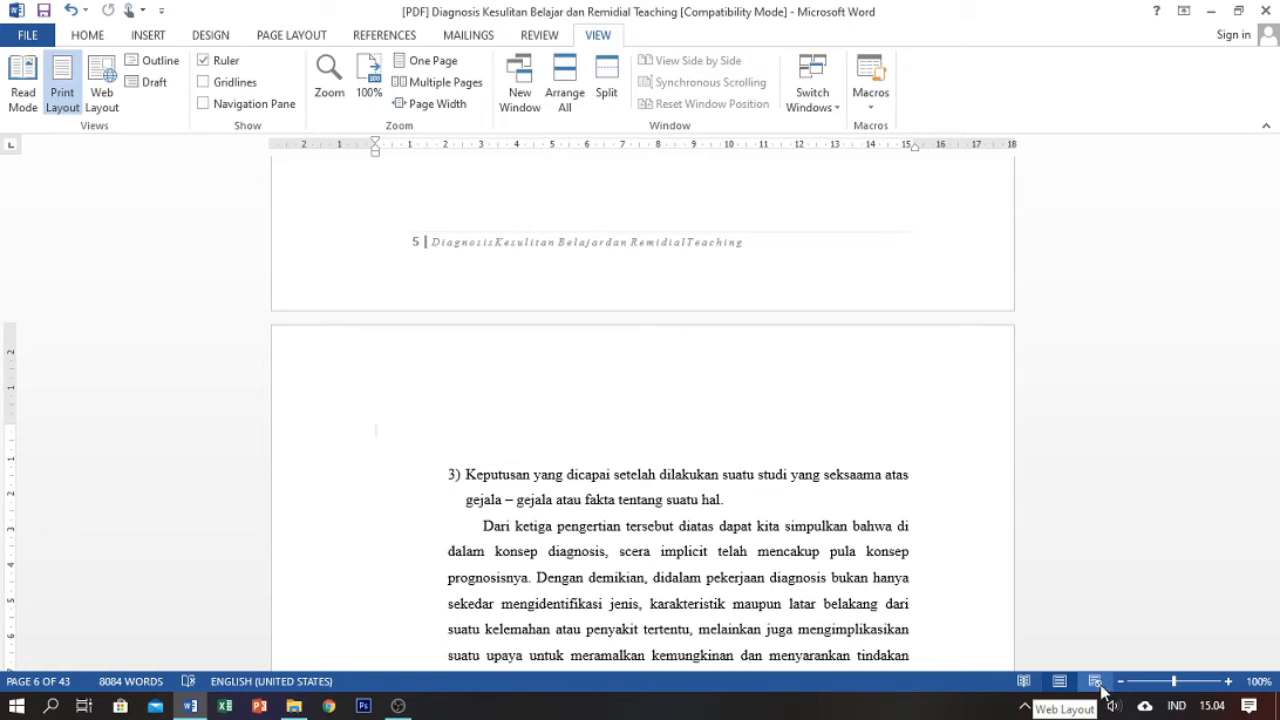
Switch to Web Layout, look through the paper between BAB I PENDAHULUAN and Masalah-Masalah Belajar, and return to Print Layout
left_click(108, 94)
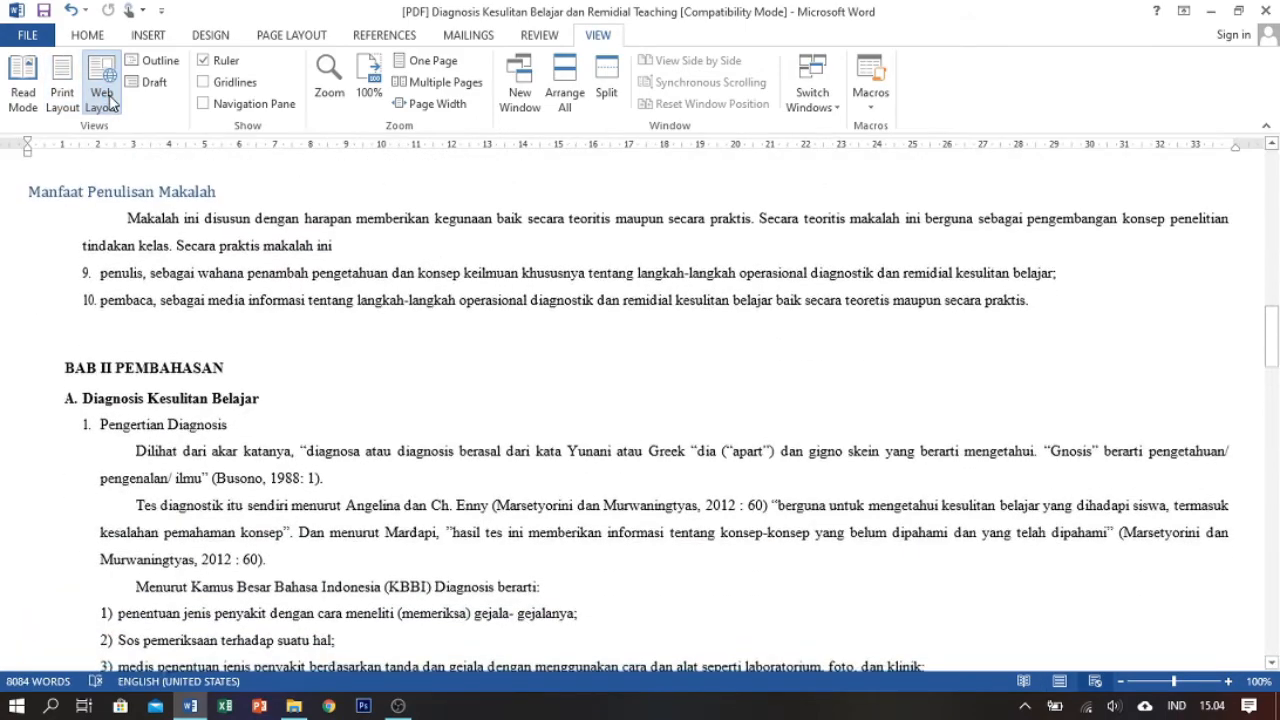
scroll(333, 298, "up", 5)
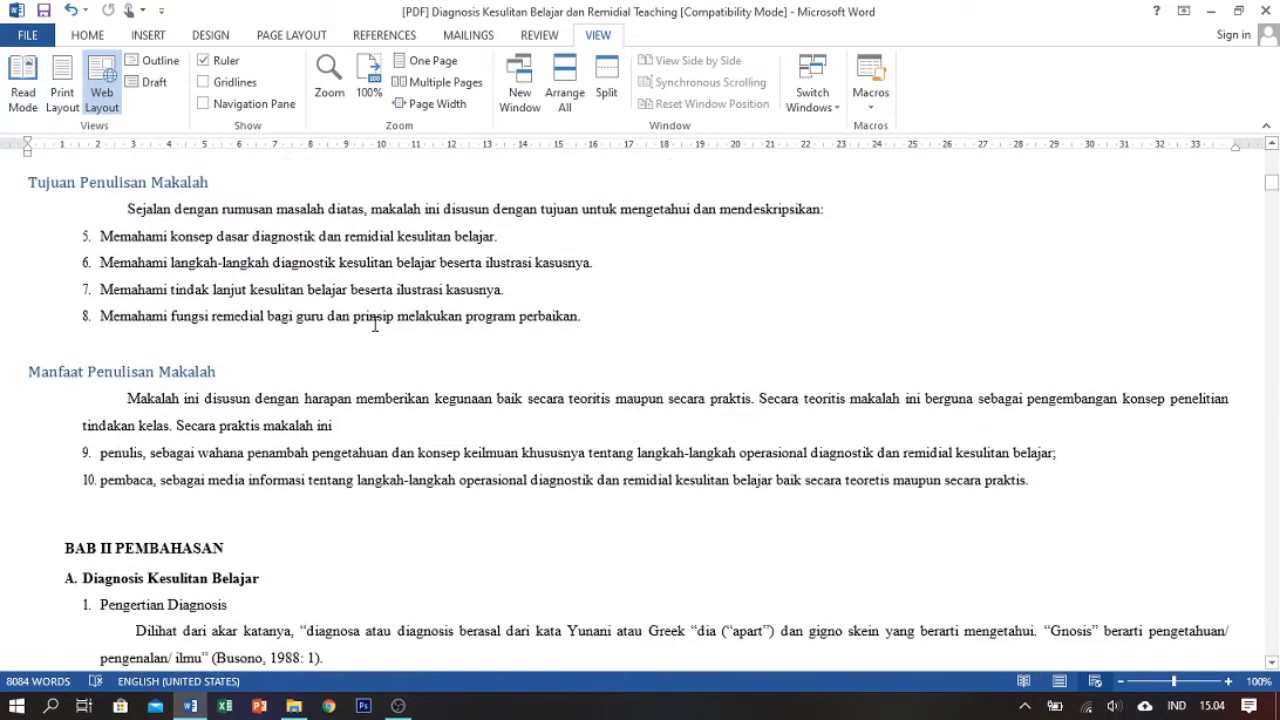
scroll(371, 319, "up", 8)
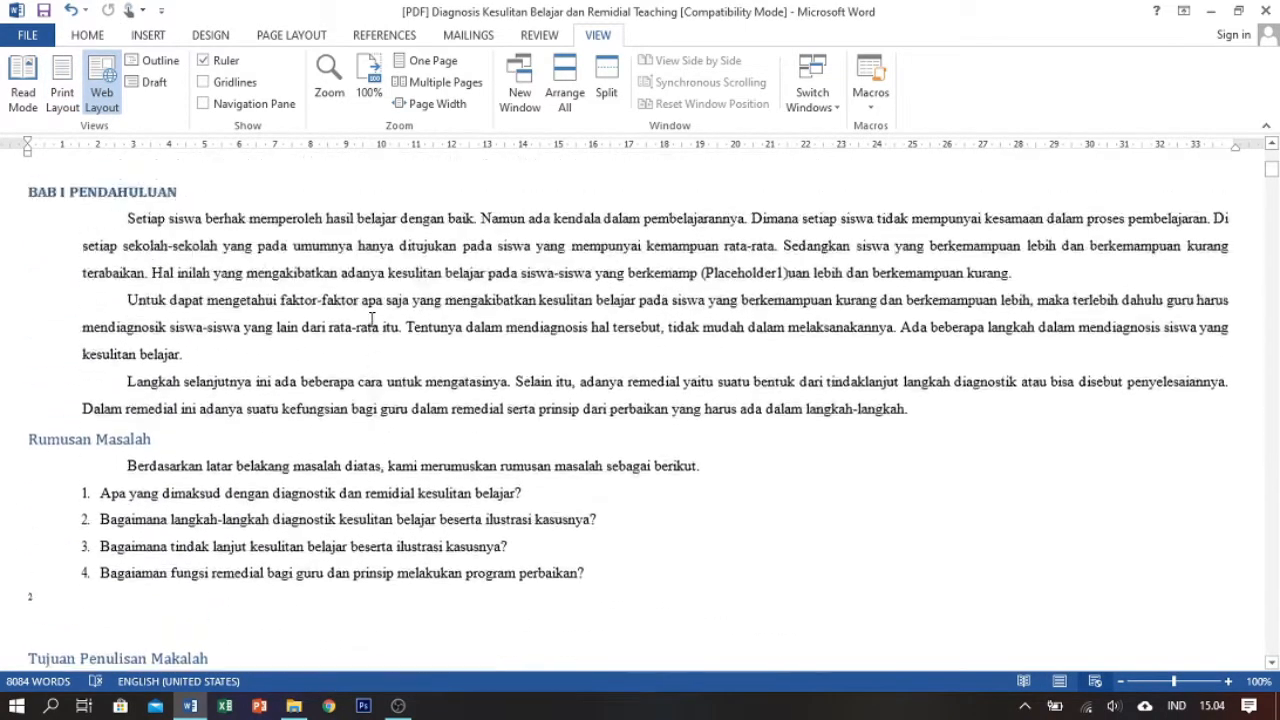
scroll(371, 319, "down", 2)
scroll(371, 319, "down", 10)
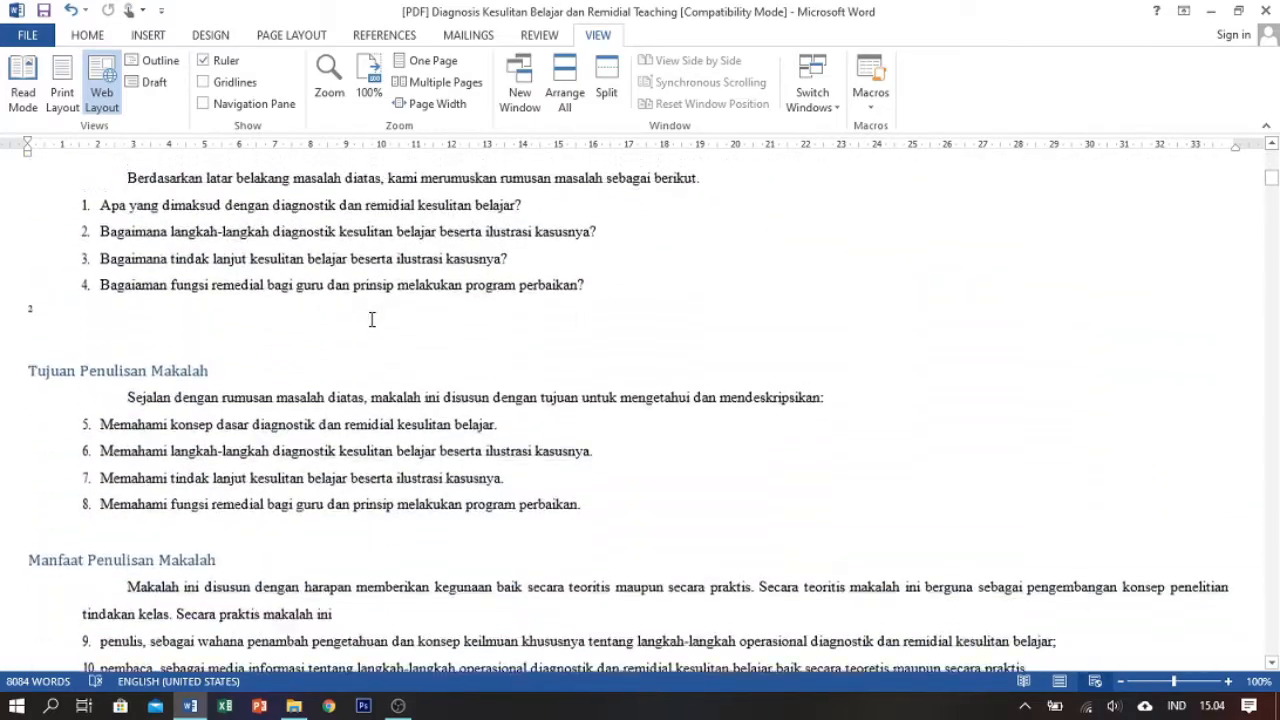
scroll(371, 319, "down", 10)
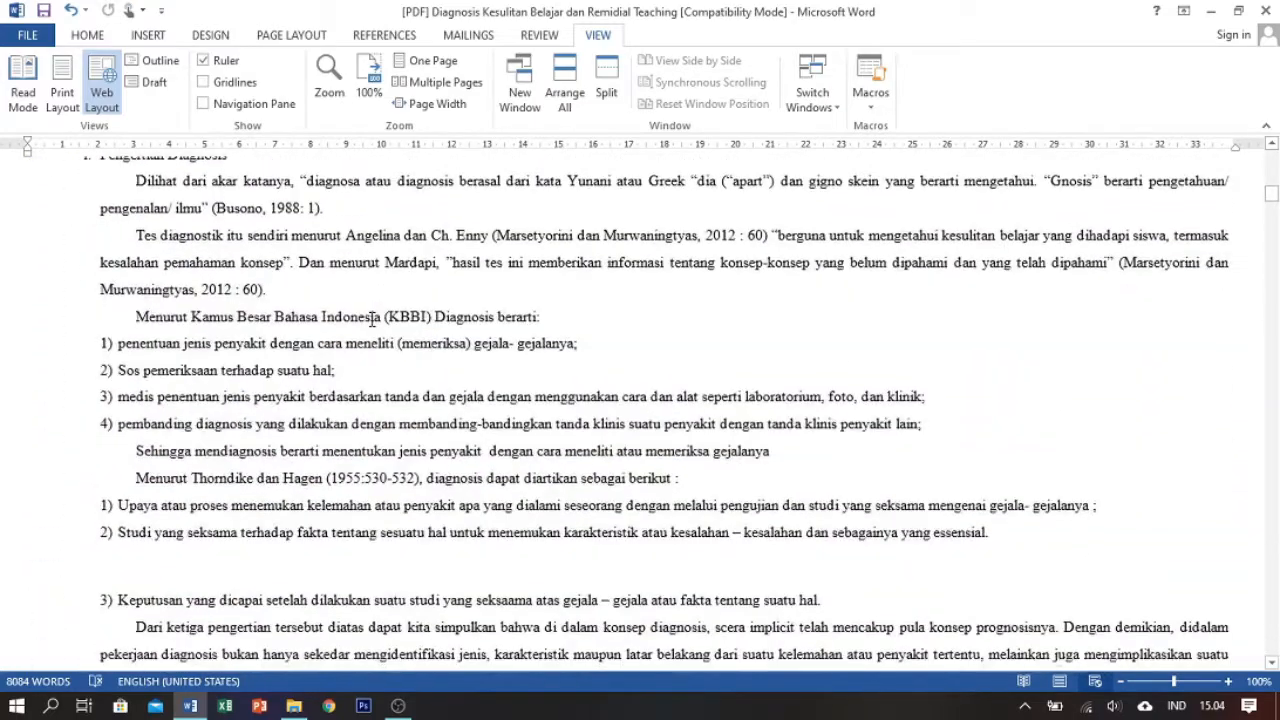
scroll(371, 319, "down", 3)
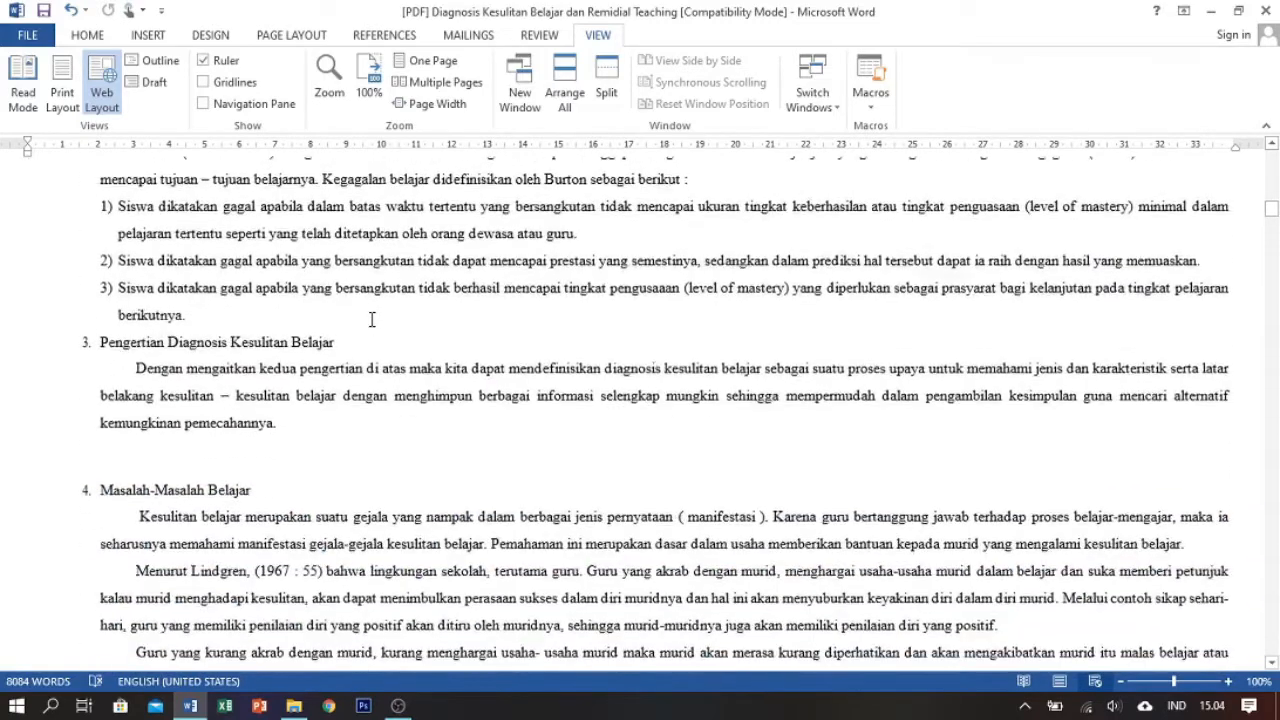
scroll(371, 319, "up", 8)
scroll(371, 319, "up", 4)
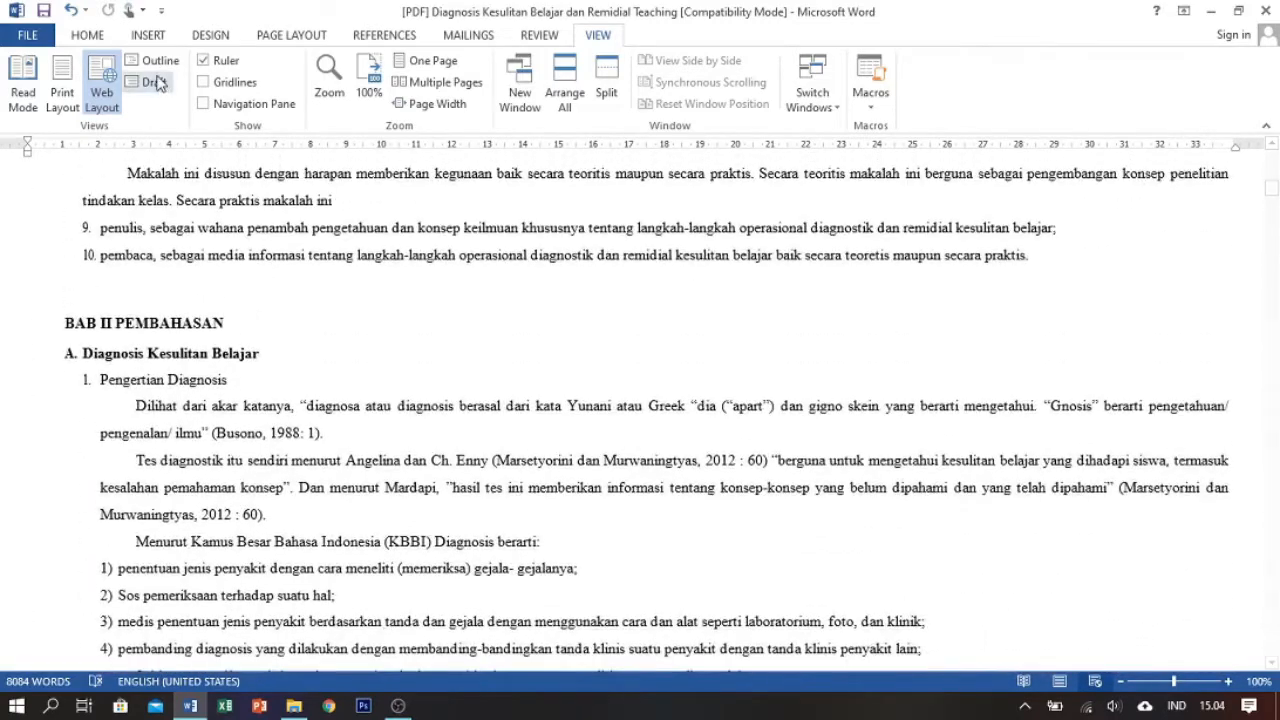
left_click(68, 96)
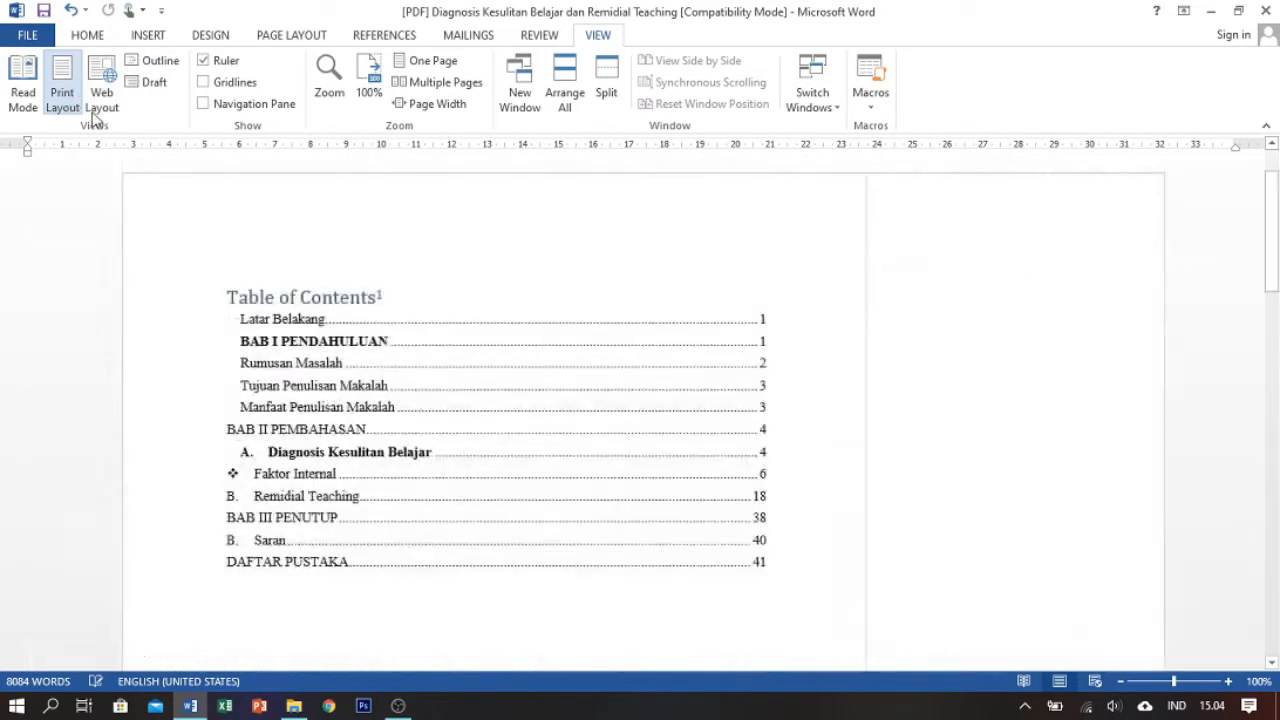
scroll(650, 340, "up", 10)
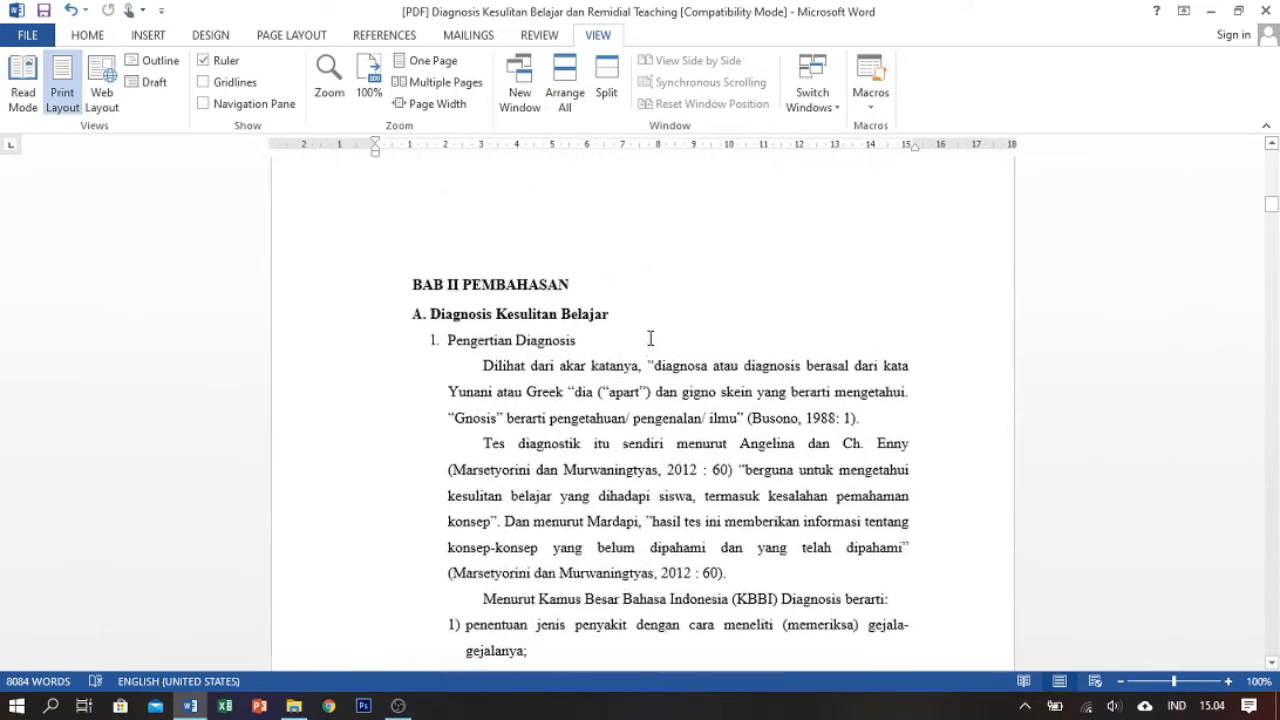
Display the paper in Outline view, look through it down to the Masalah-Masalah Belajar section, and close Outline view
left_click(158, 61)
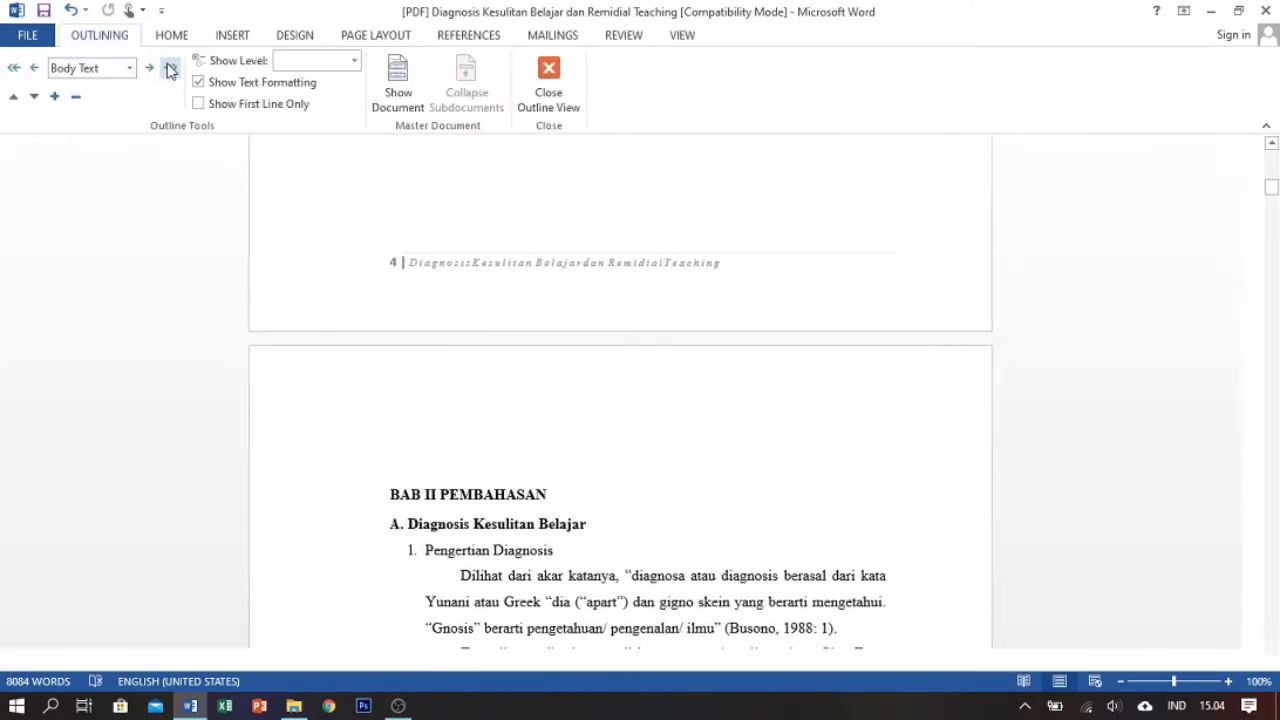
scroll(478, 287, "down", 15)
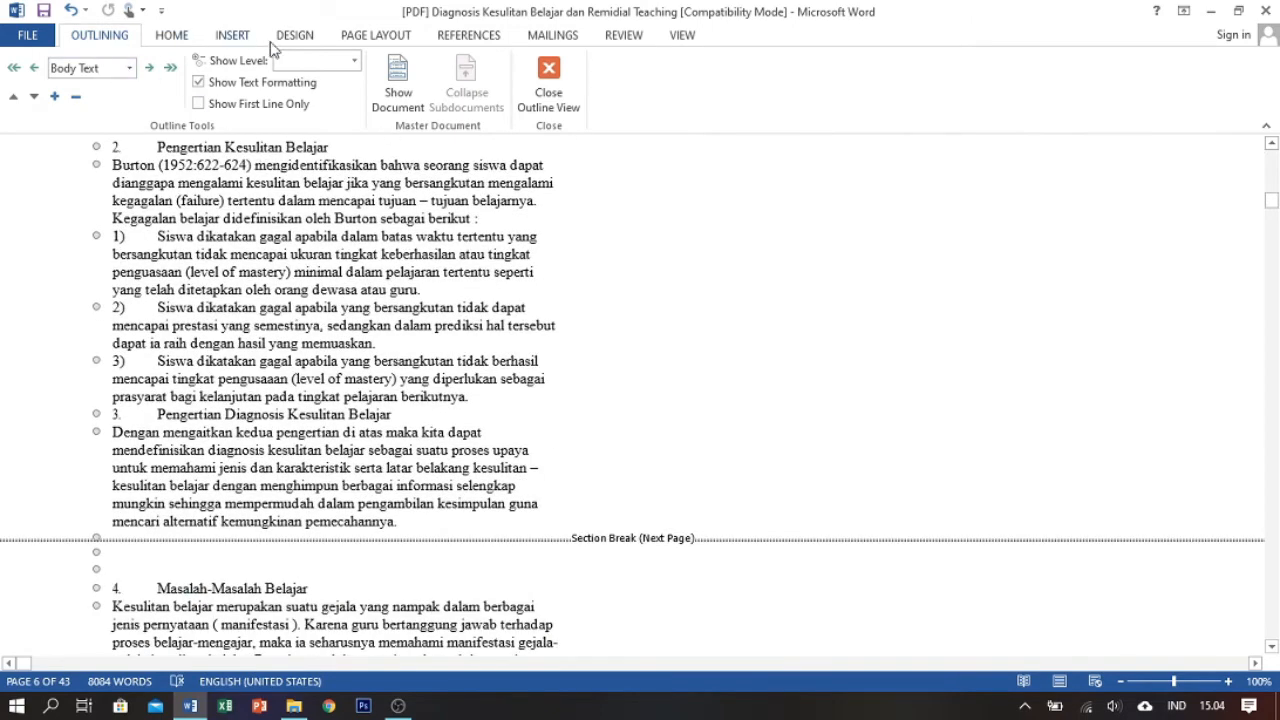
left_click(548, 85)
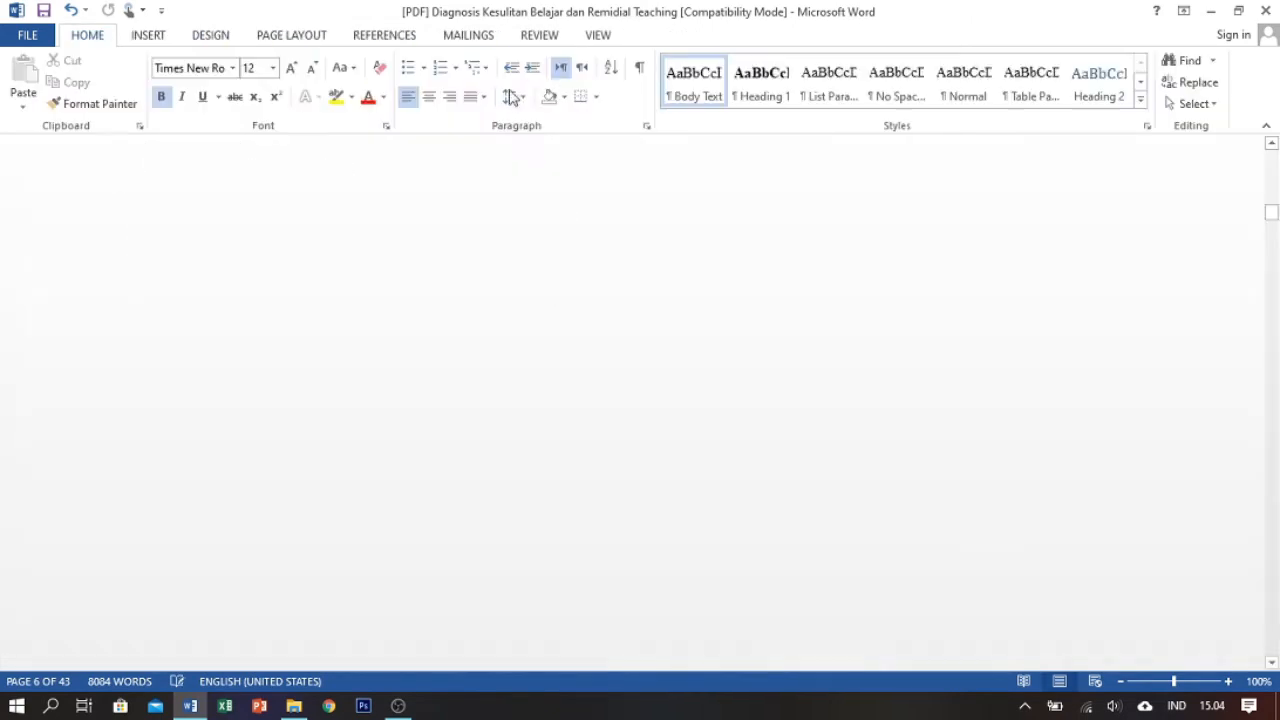
Switch to Draft view, look through the Diagnosis Kesulitan Belajar and Masalah-Masalah Belajar text, and return to Print Layout
left_click(598, 36)
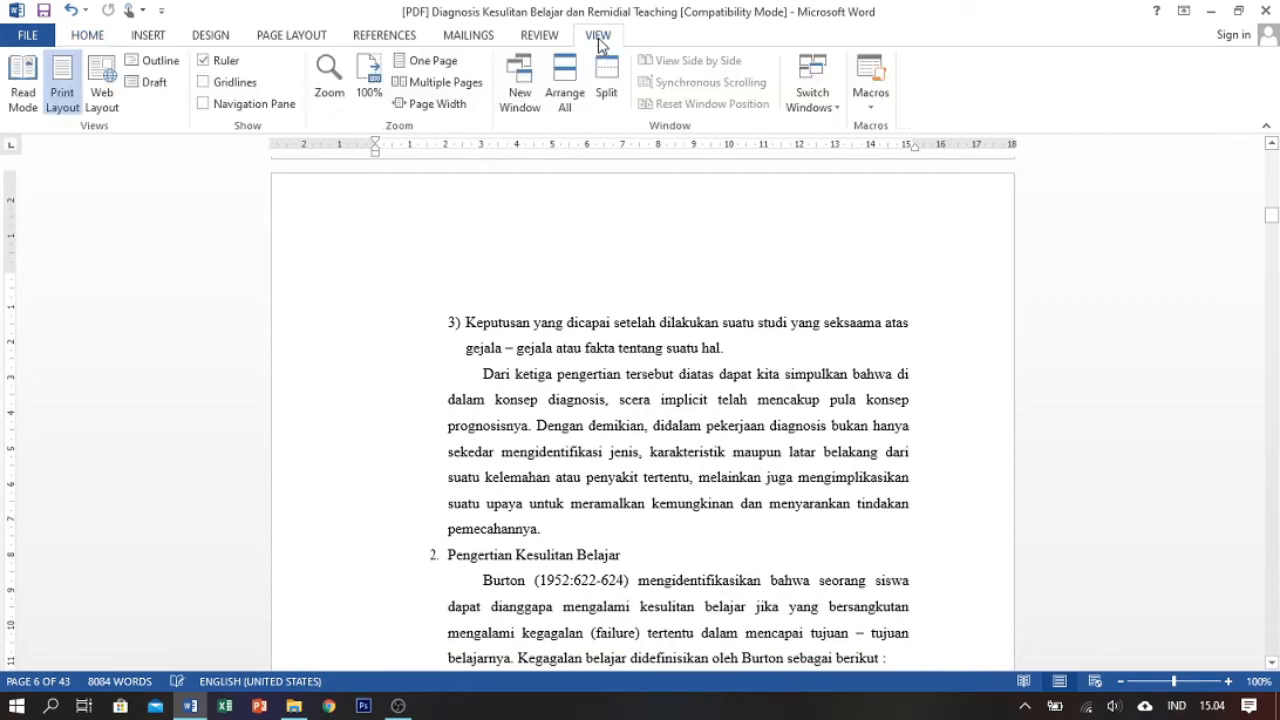
left_click(154, 84)
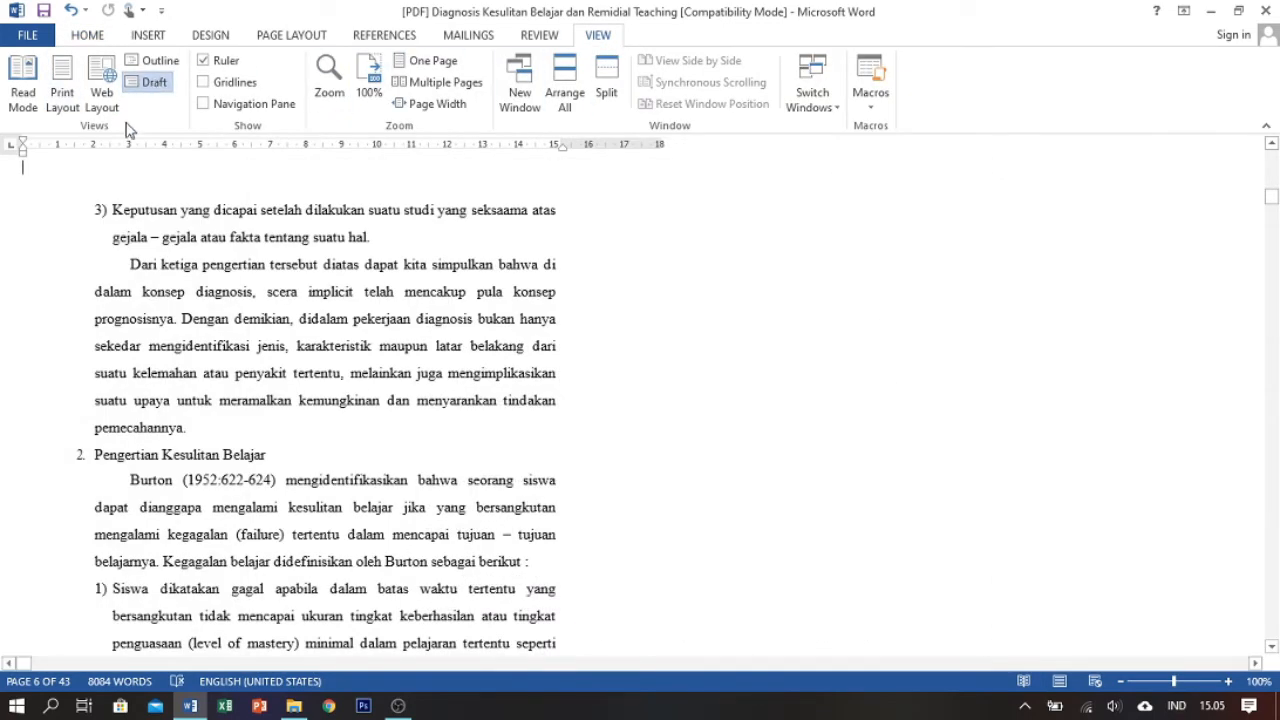
scroll(383, 401, "down", 13)
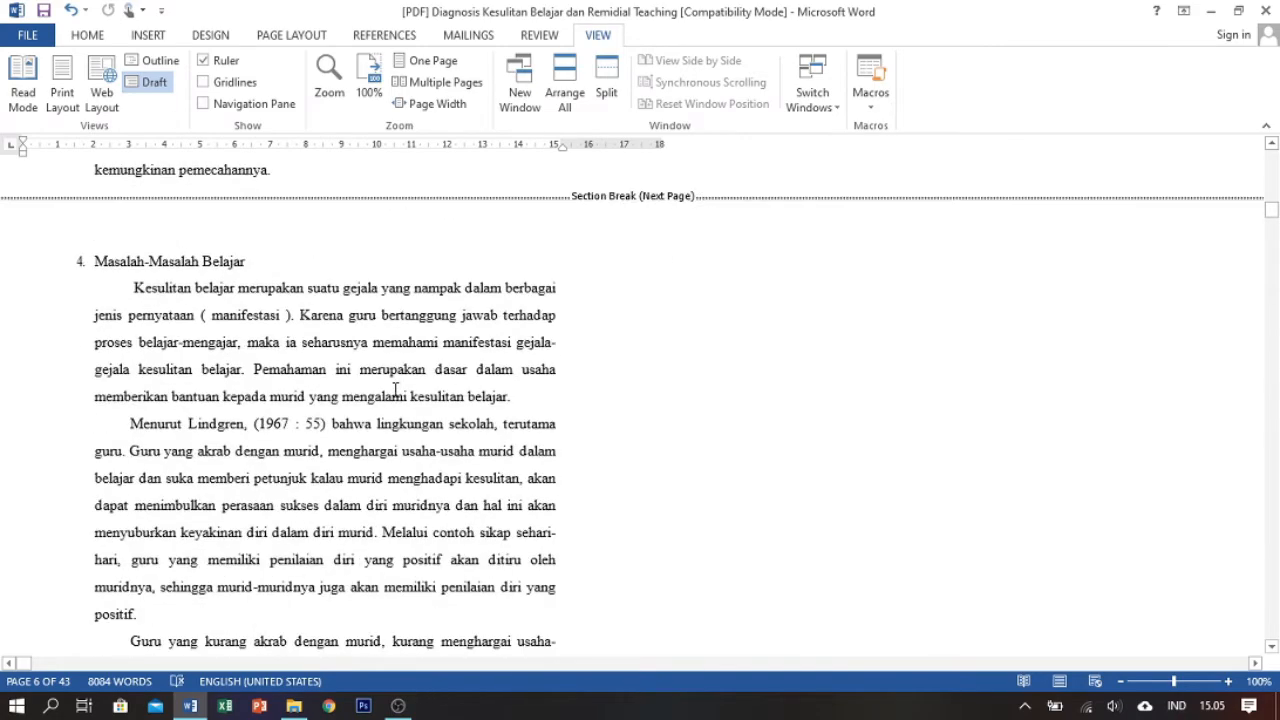
scroll(395, 389, "up", 8)
scroll(395, 389, "up", 10)
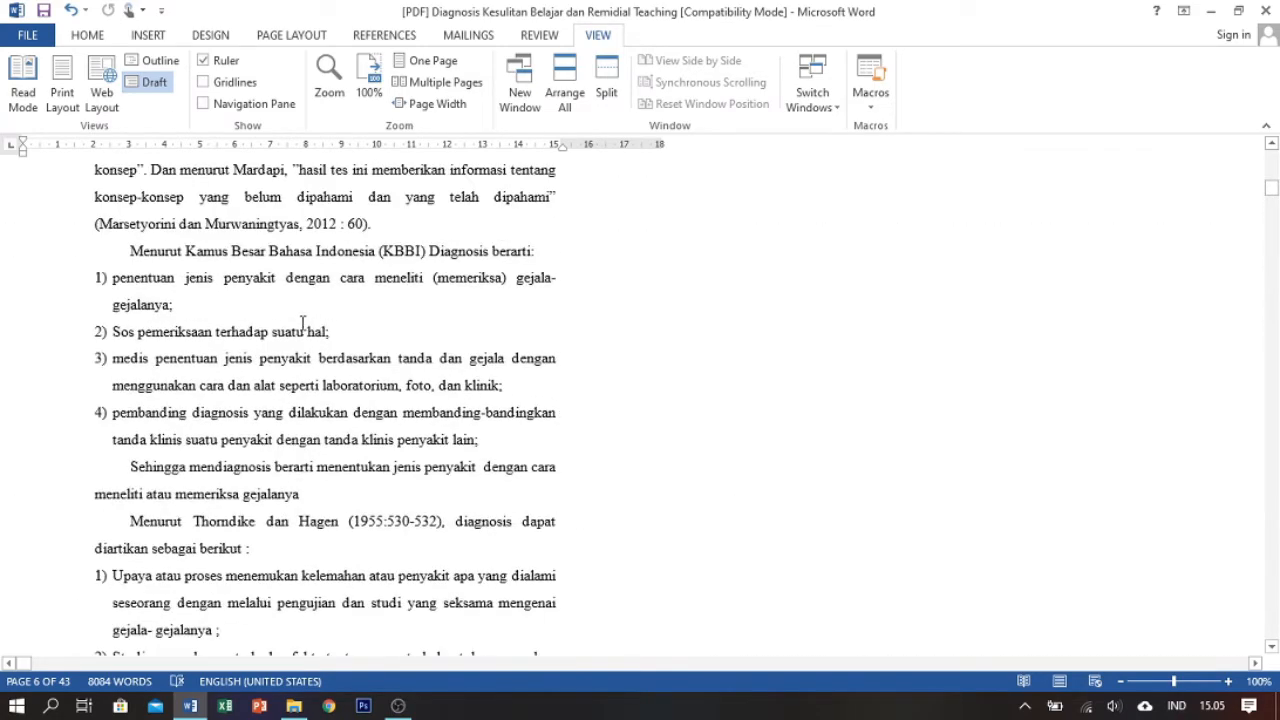
left_click(62, 95)
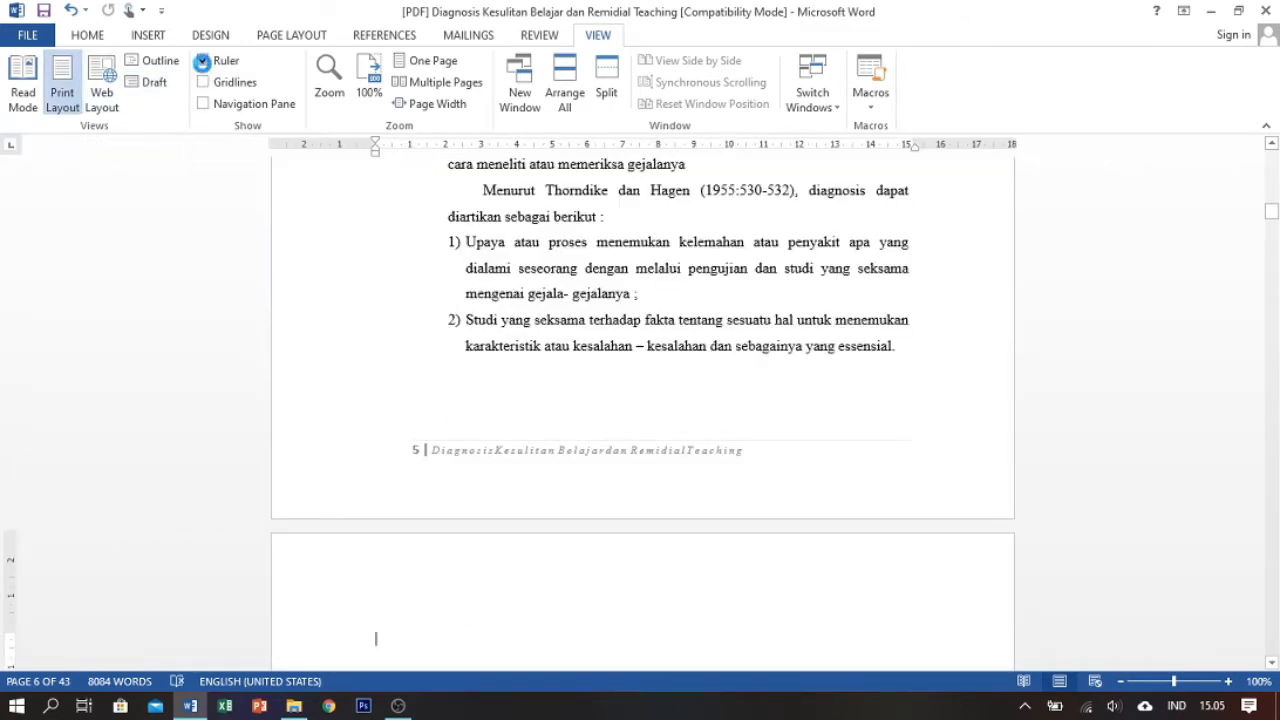
Hide the ruler, go back to the Table of Contents on the first page, and show the ruler again
left_click(204, 66)
scroll(677, 331, "up", 10)
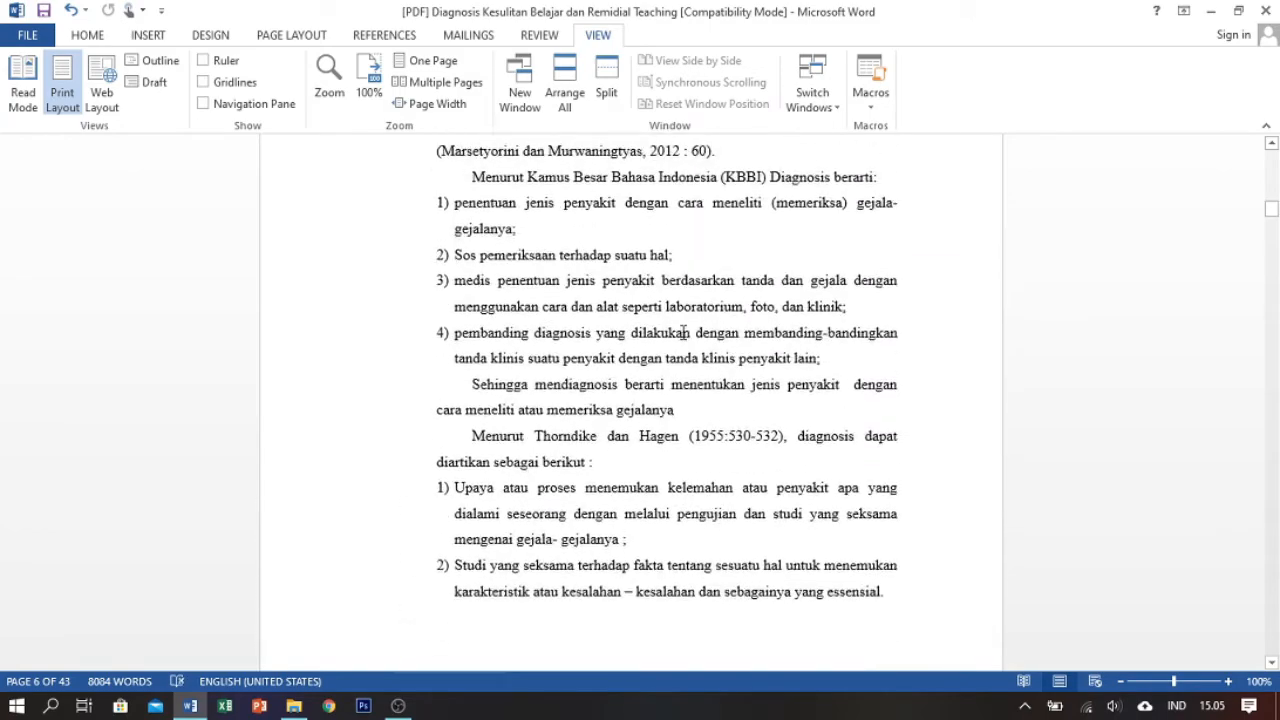
left_click_drag(1271, 203, 1271, 156)
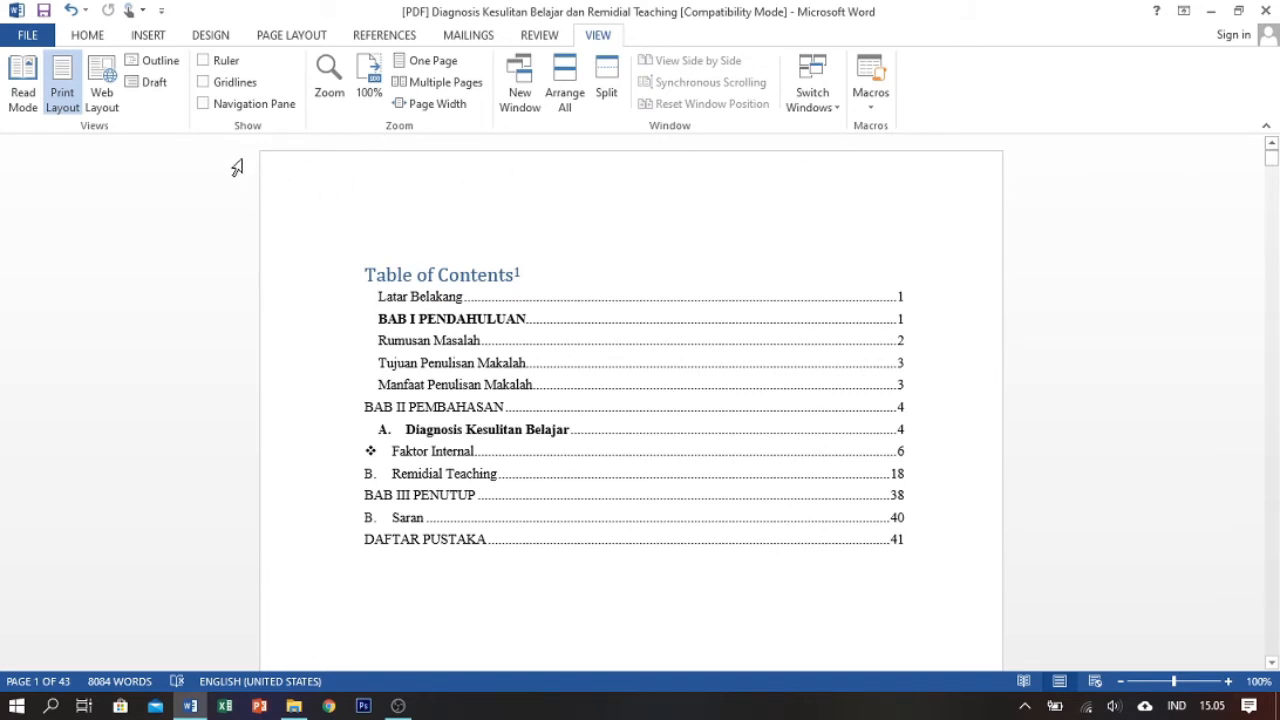
left_click(203, 61)
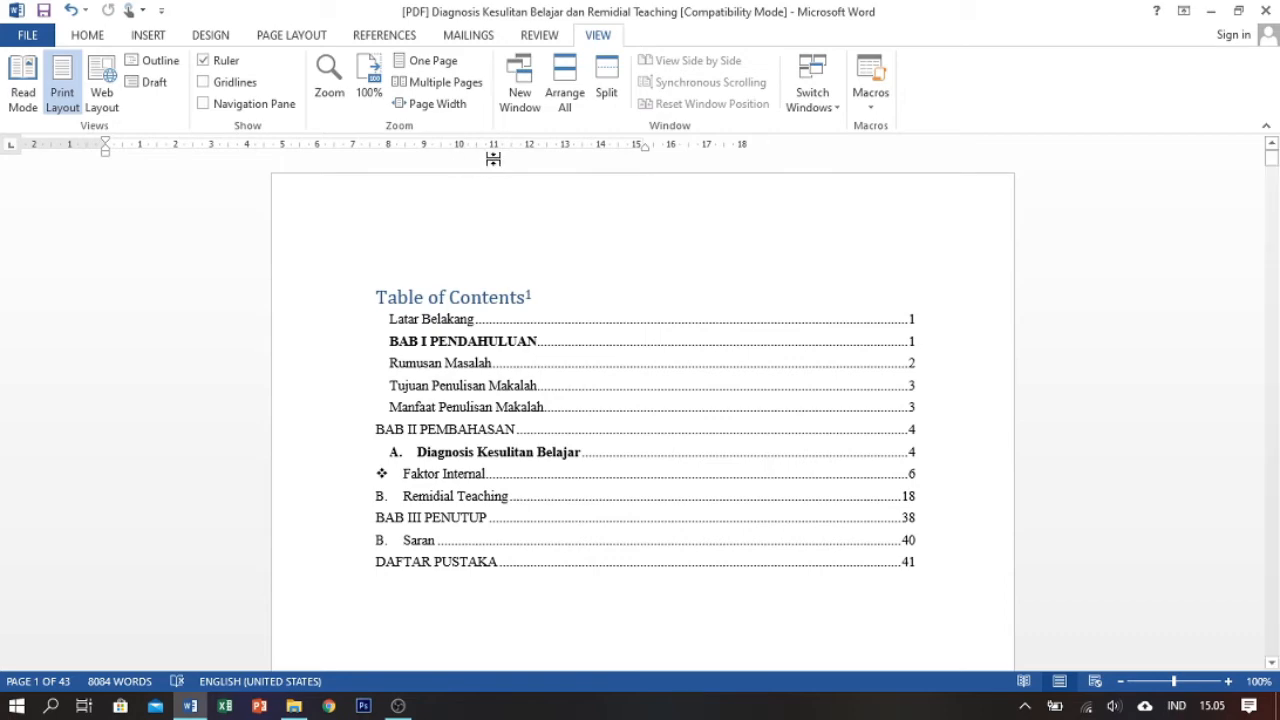
left_click(534, 285)
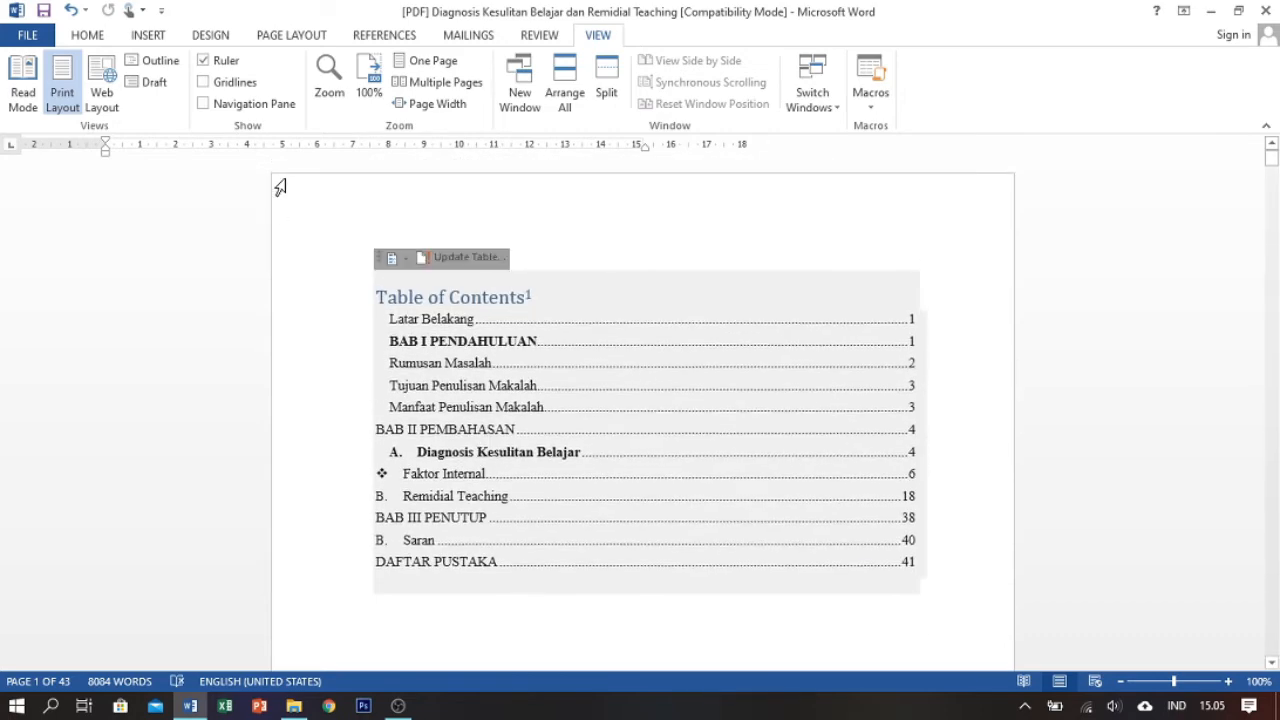
Show gridlines and examine them across the first page, from the Table of Contents to the footer
left_click(205, 84)
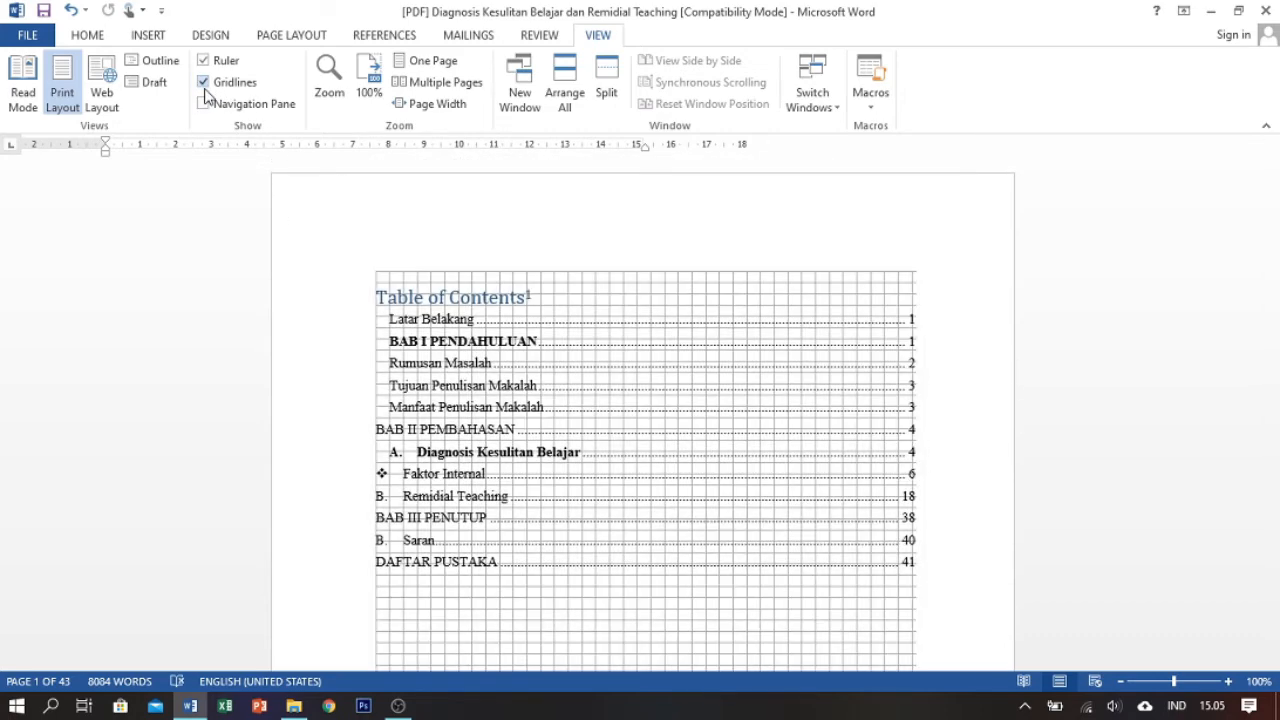
scroll(666, 350, "down", 4)
scroll(660, 360, "down", 1)
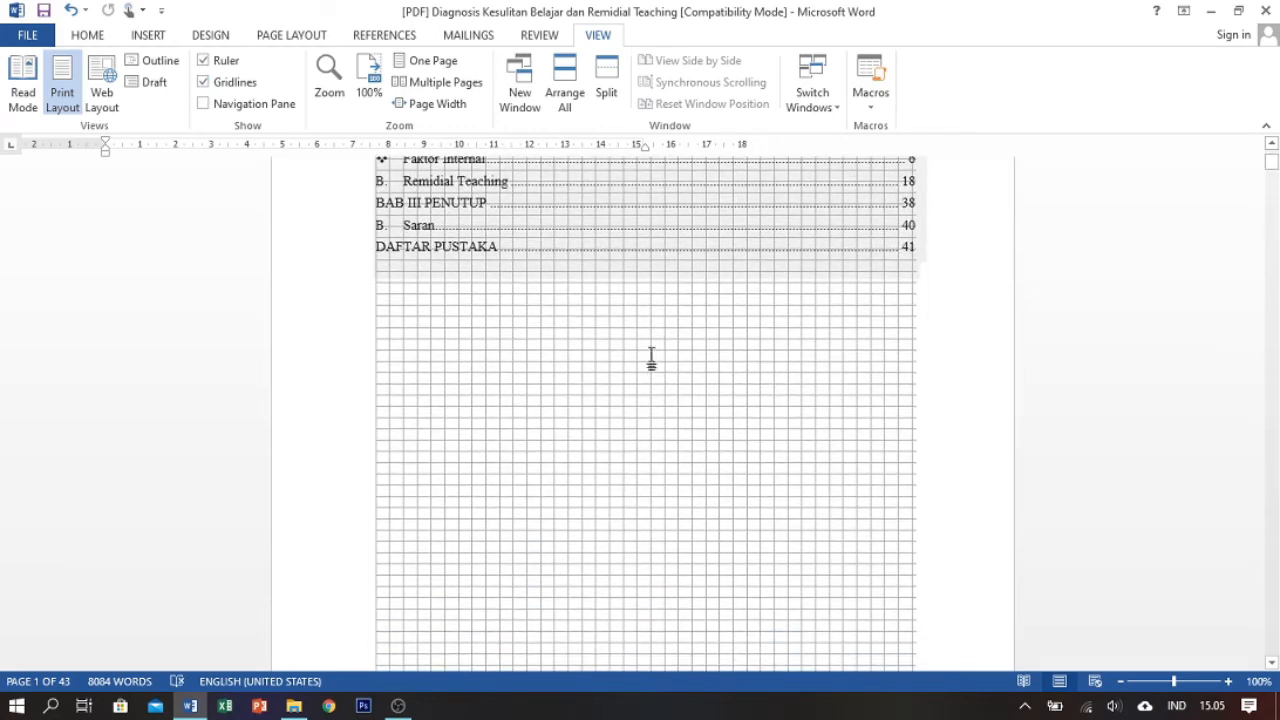
scroll(651, 363, "up", 5)
scroll(648, 363, "down", 4)
scroll(648, 363, "down", 8)
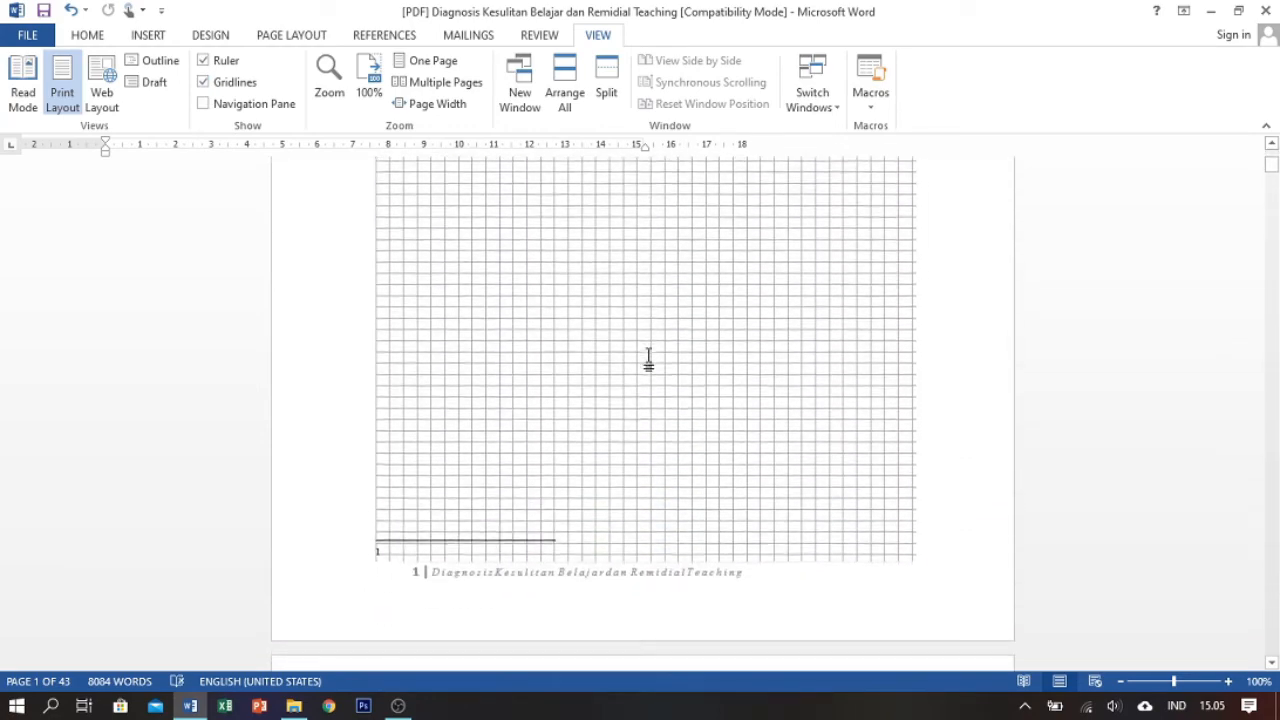
scroll(650, 360, "up", 10)
scroll(640, 340, "up", 2)
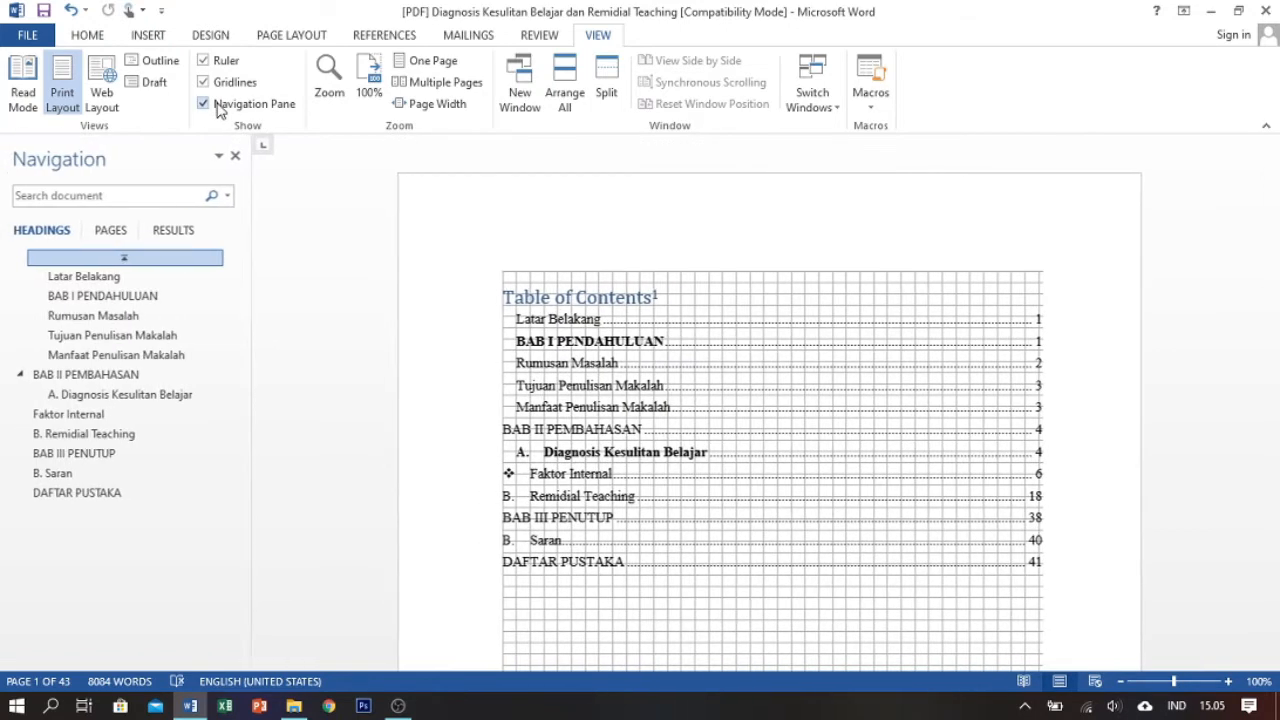
Jump to the Manfaat Penulisan Makalah heading and to the Tujuan Penulisan Makalah heading through the Navigation Pane
left_click(175, 199)
left_click(95, 354)
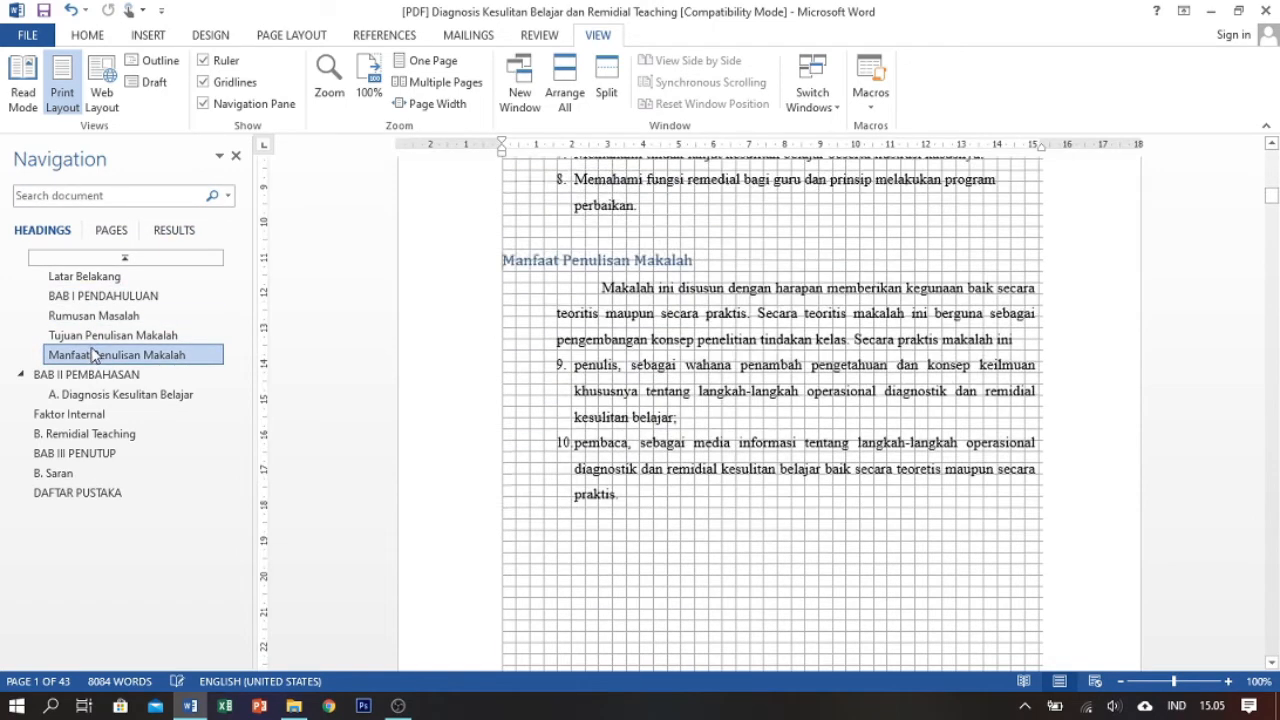
left_click(121, 335)
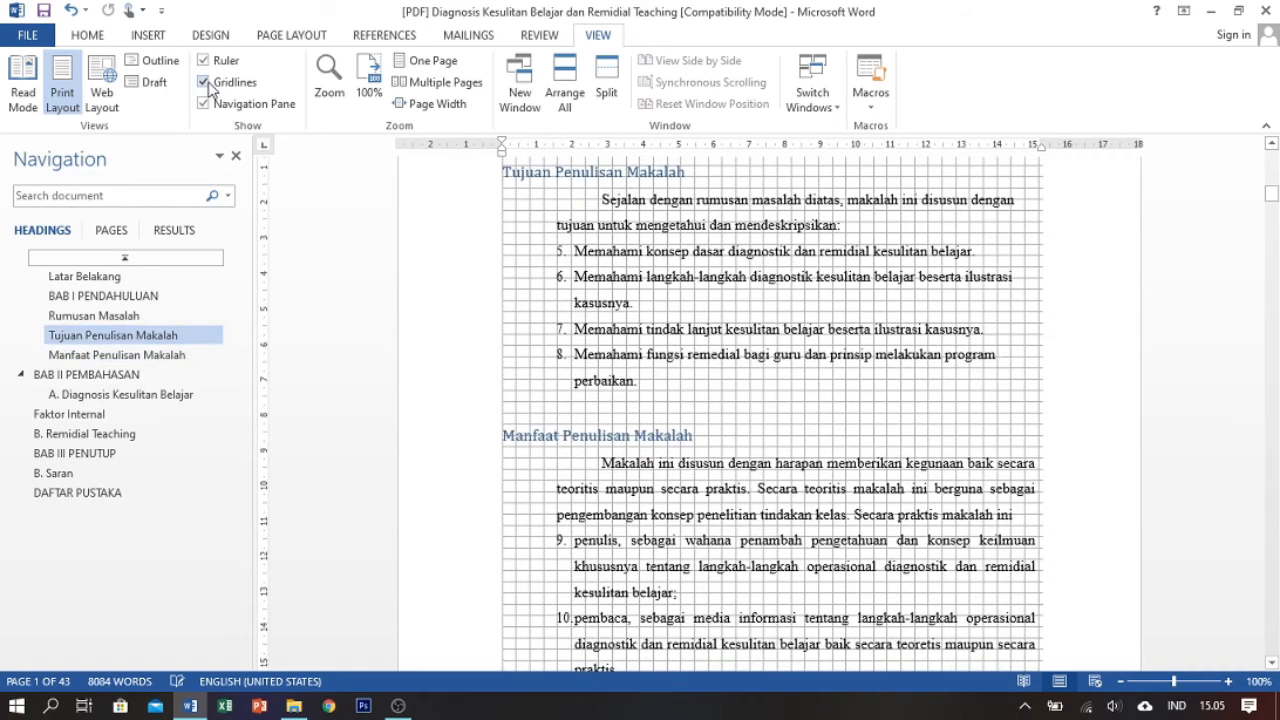
Hide the gridlines, jump to the BAB II PEMBAHASAN heading and look through its text up to Masalah-Masalah Belajar
left_click(206, 79)
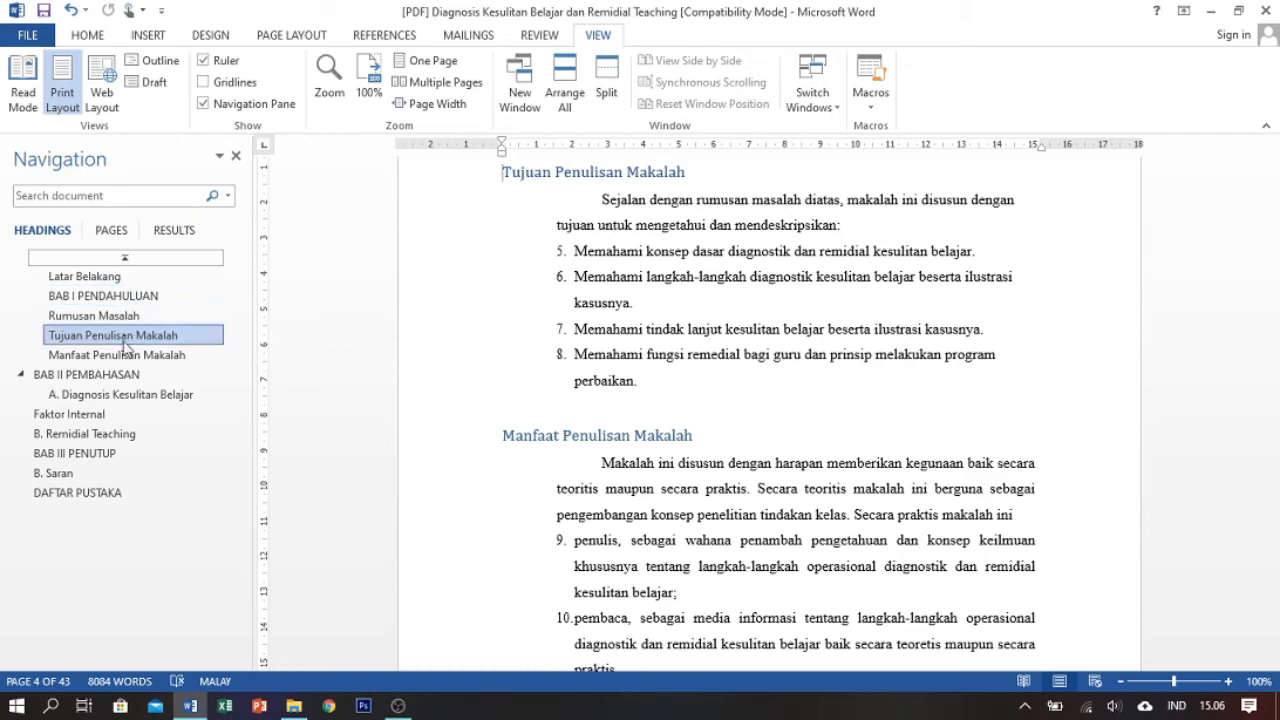
left_click(118, 373)
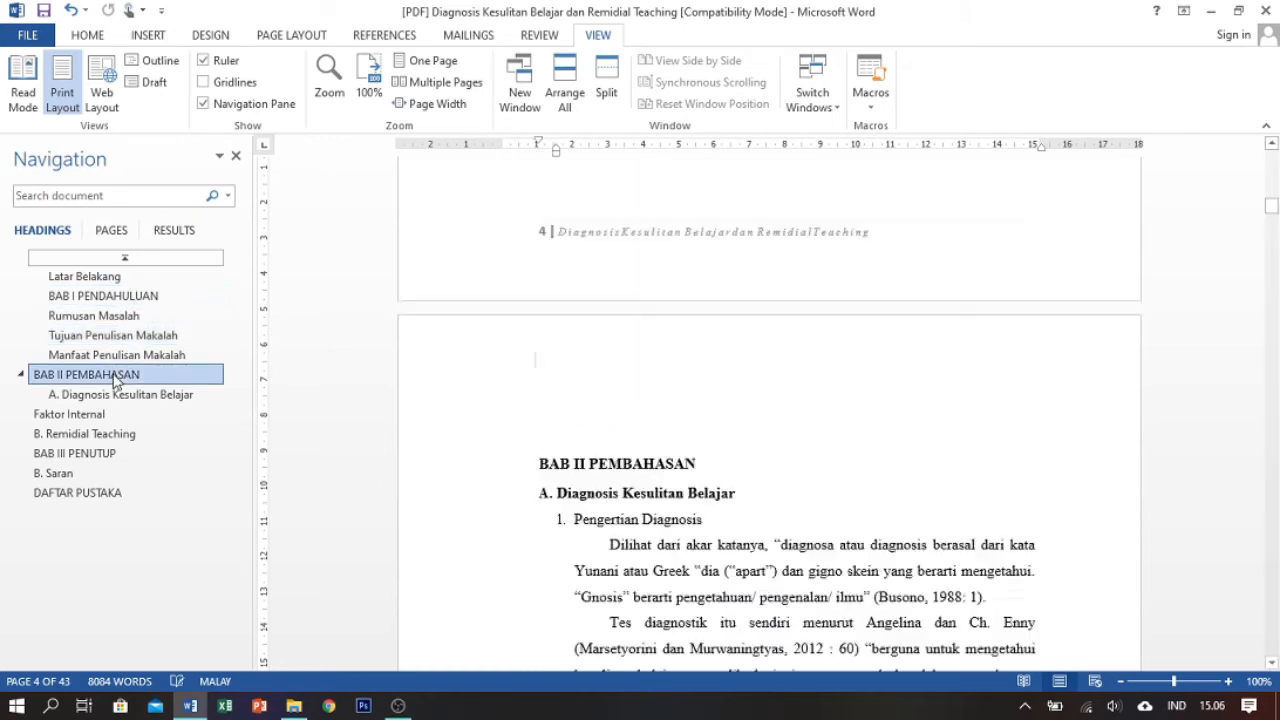
scroll(683, 232, "down", 5)
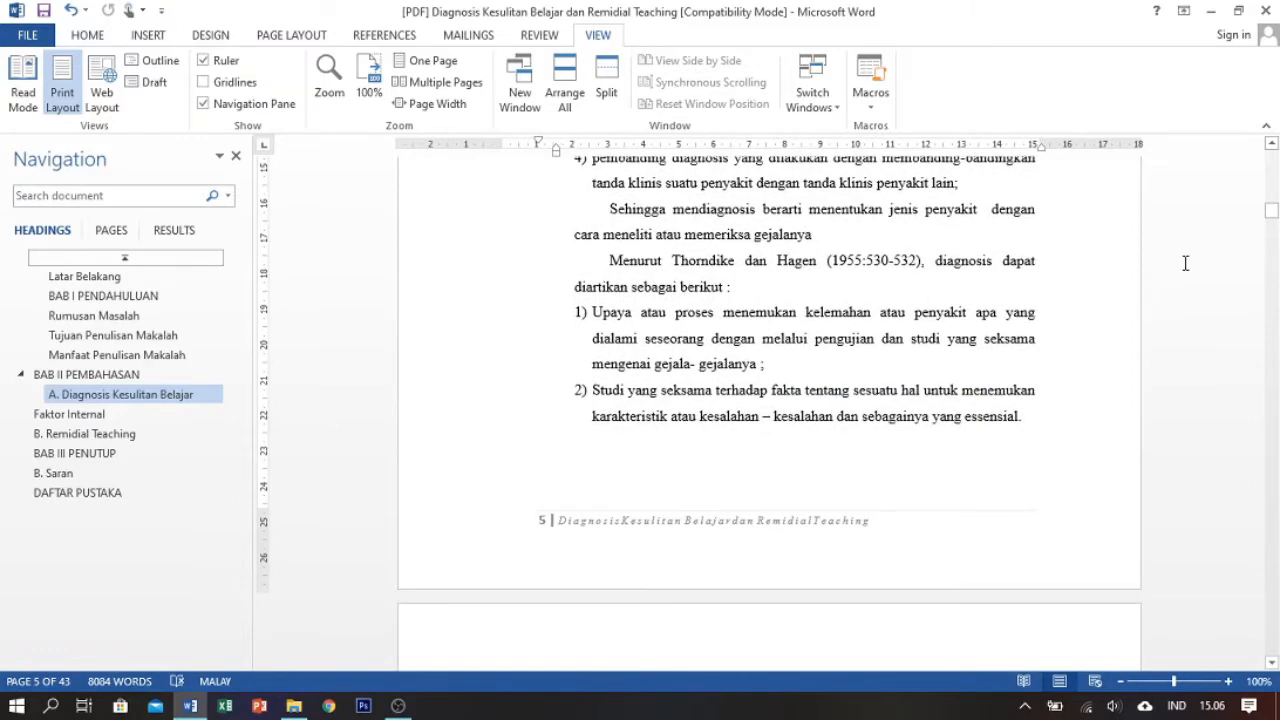
mouse_move(1273, 220)
left_mouse_down()
mouse_move(1272, 196)
mouse_move(1273, 216)
left_mouse_up()
scroll(900, 360, "down", 4)
scroll(892, 366, "down", 10)
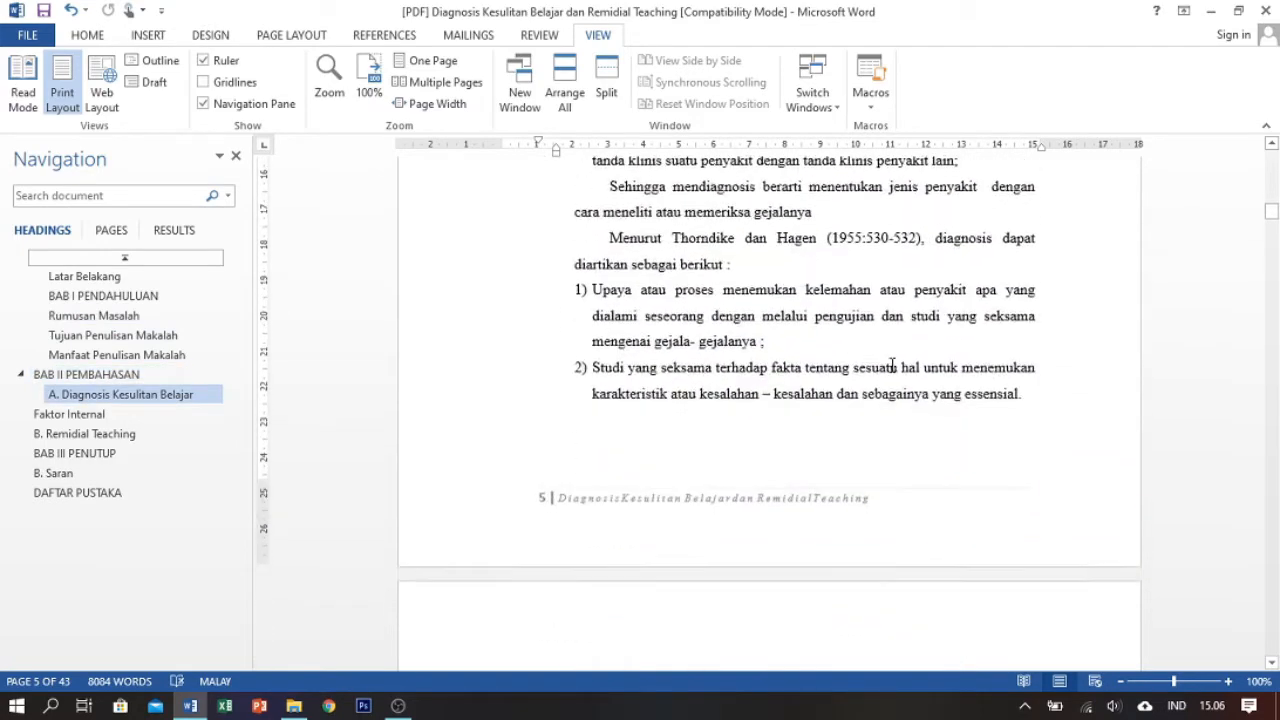
scroll(892, 373, "down", 9)
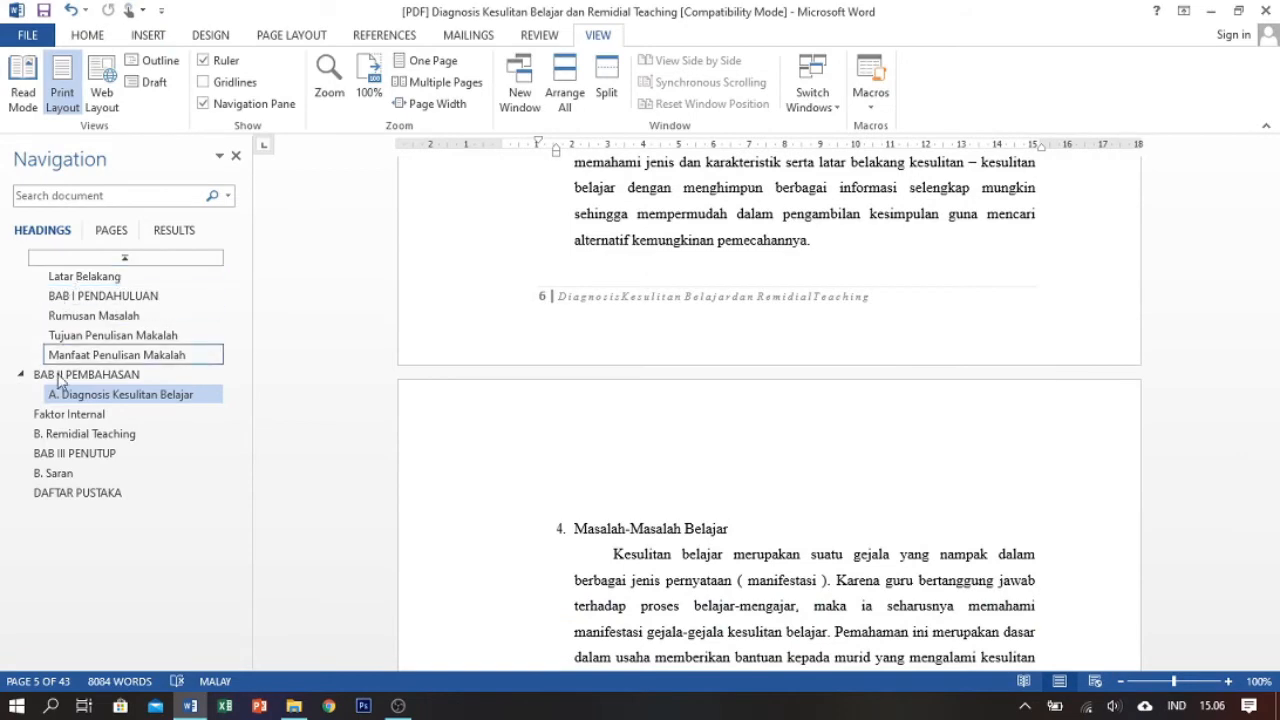
Jump through the BAB III PENUTUP, B. Saran, DAFTAR PUSTAKA and Latar Belakang headings in the Navigation Pane
left_click(70, 456)
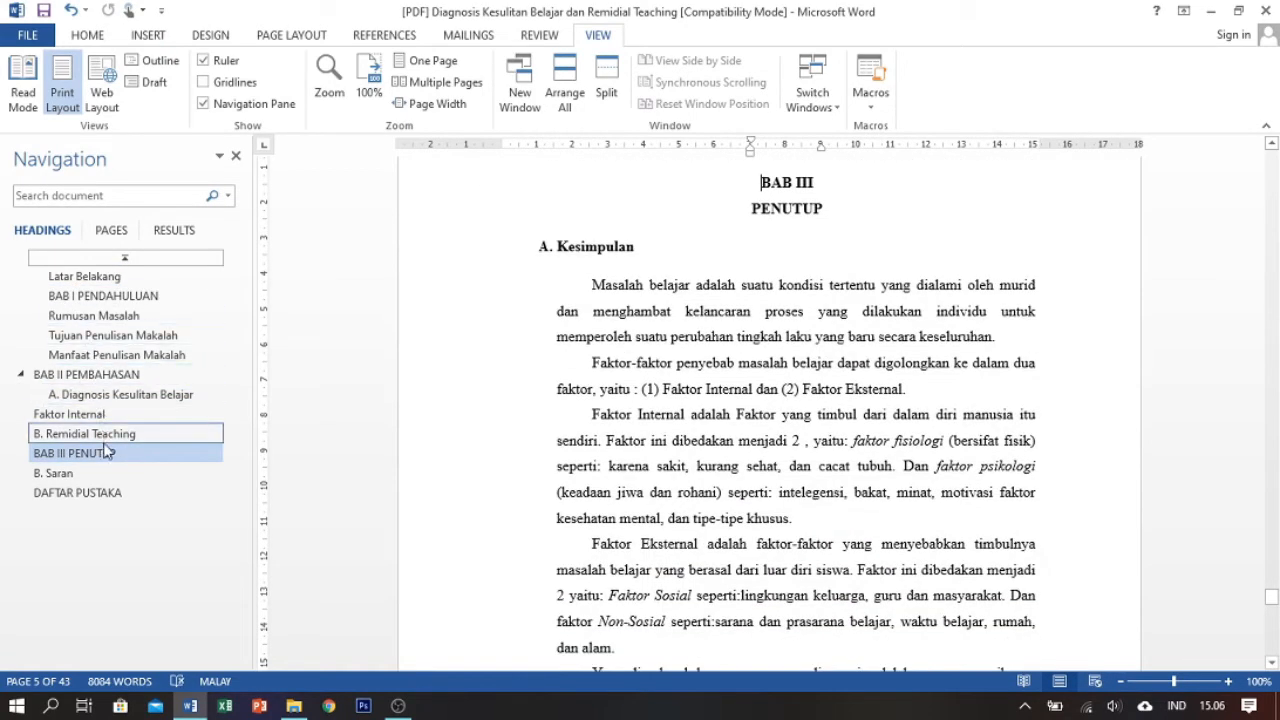
left_click(105, 475)
left_click(108, 495)
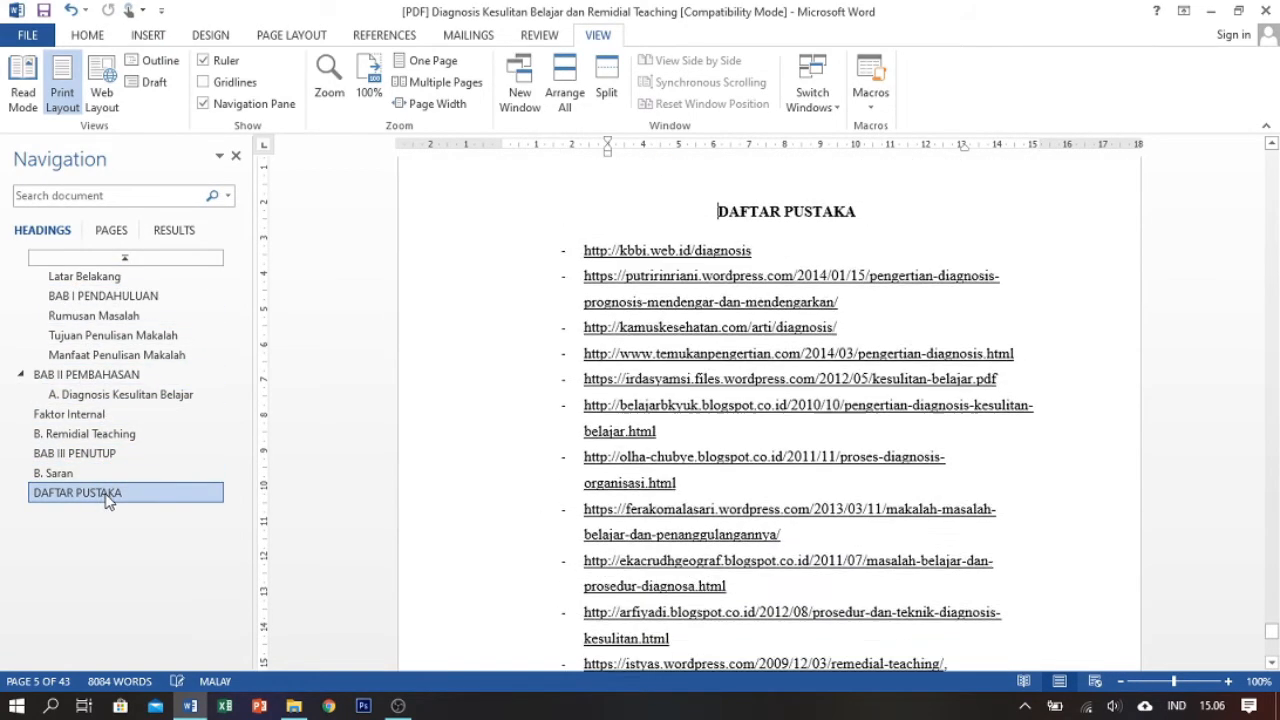
left_click(115, 280)
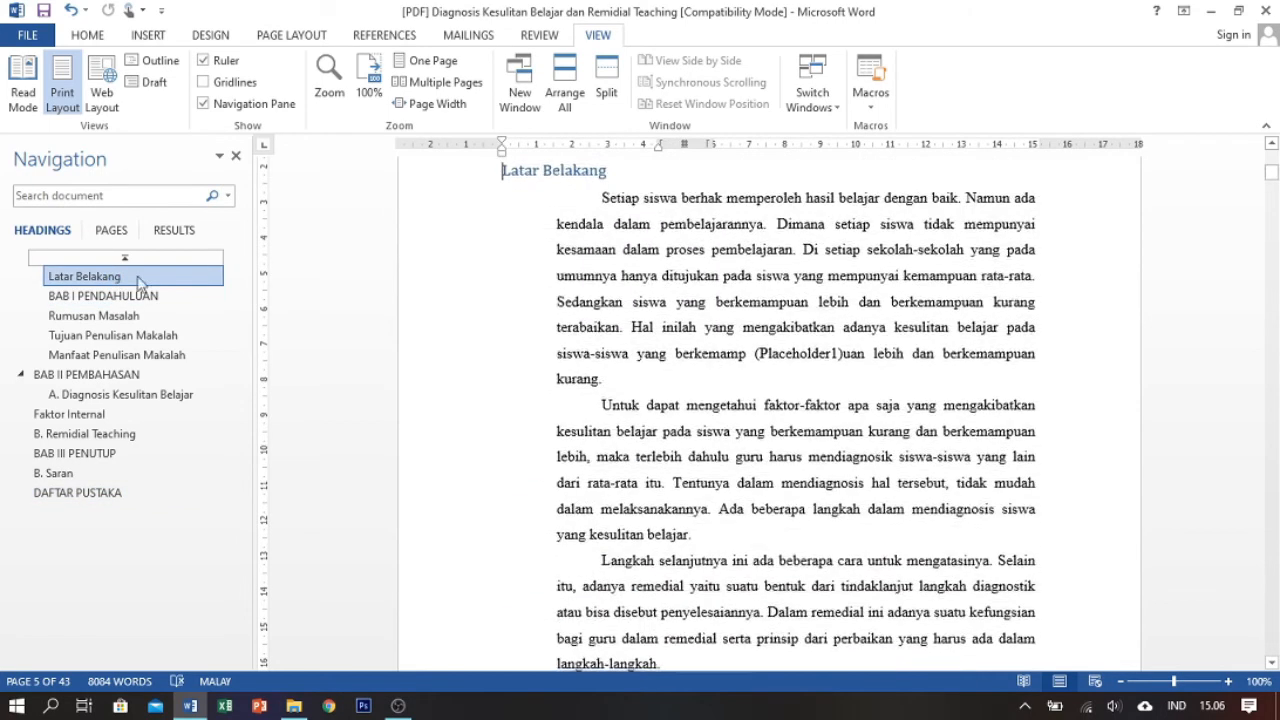
Look over the Table of Contents and the pages following it, and place the cursor at the end of the Table of Contents title
scroll(608, 249, "up", 10)
scroll(655, 265, "up", 10)
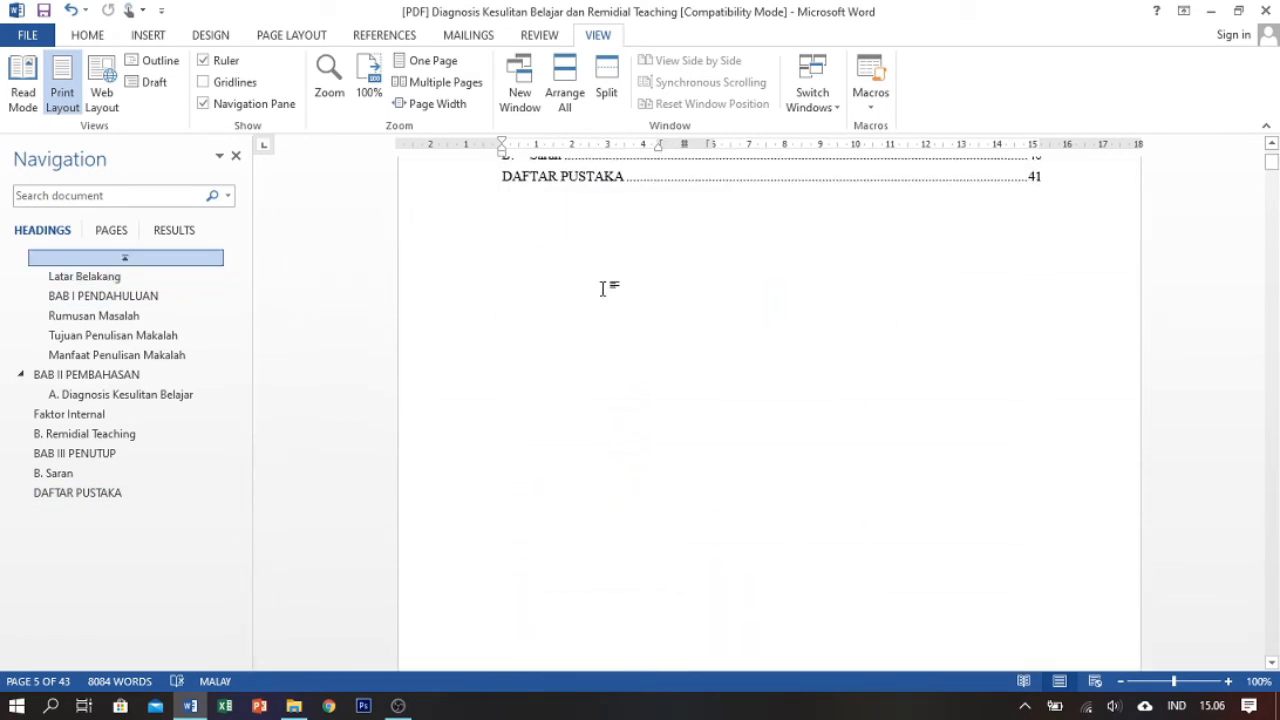
left_click(560, 306)
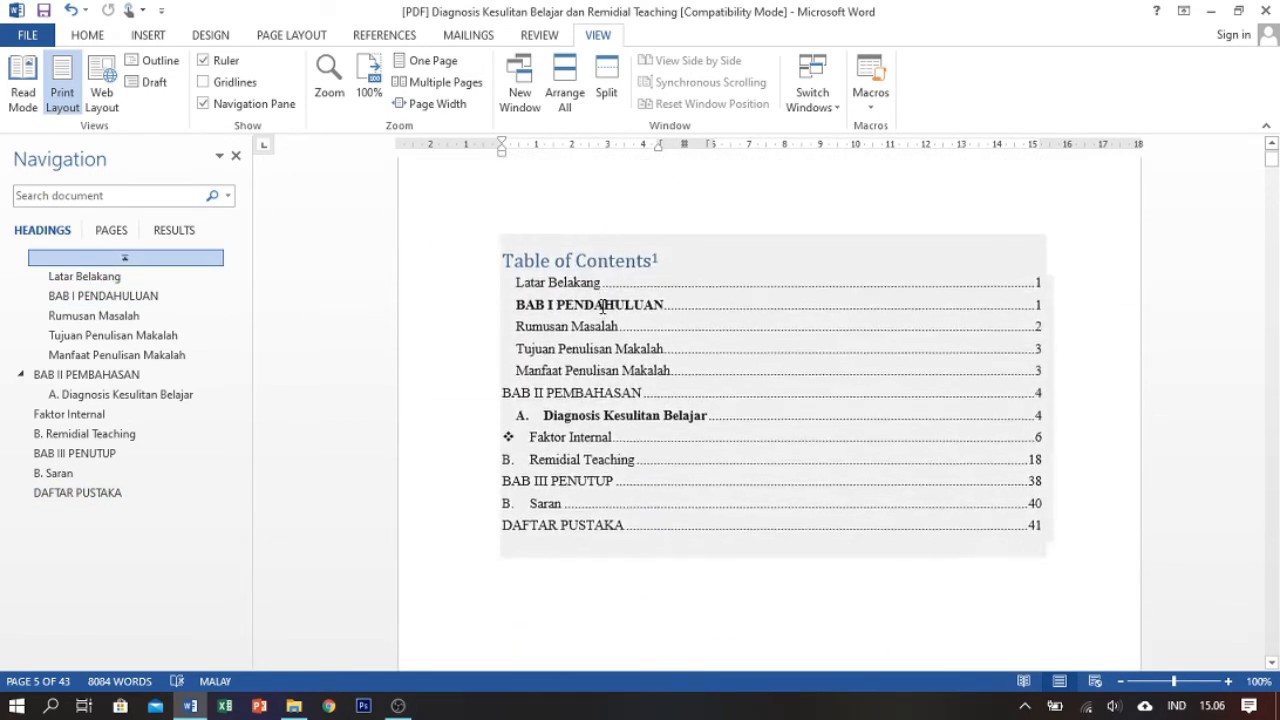
scroll(654, 309, "down", 15)
scroll(822, 387, "down", 20)
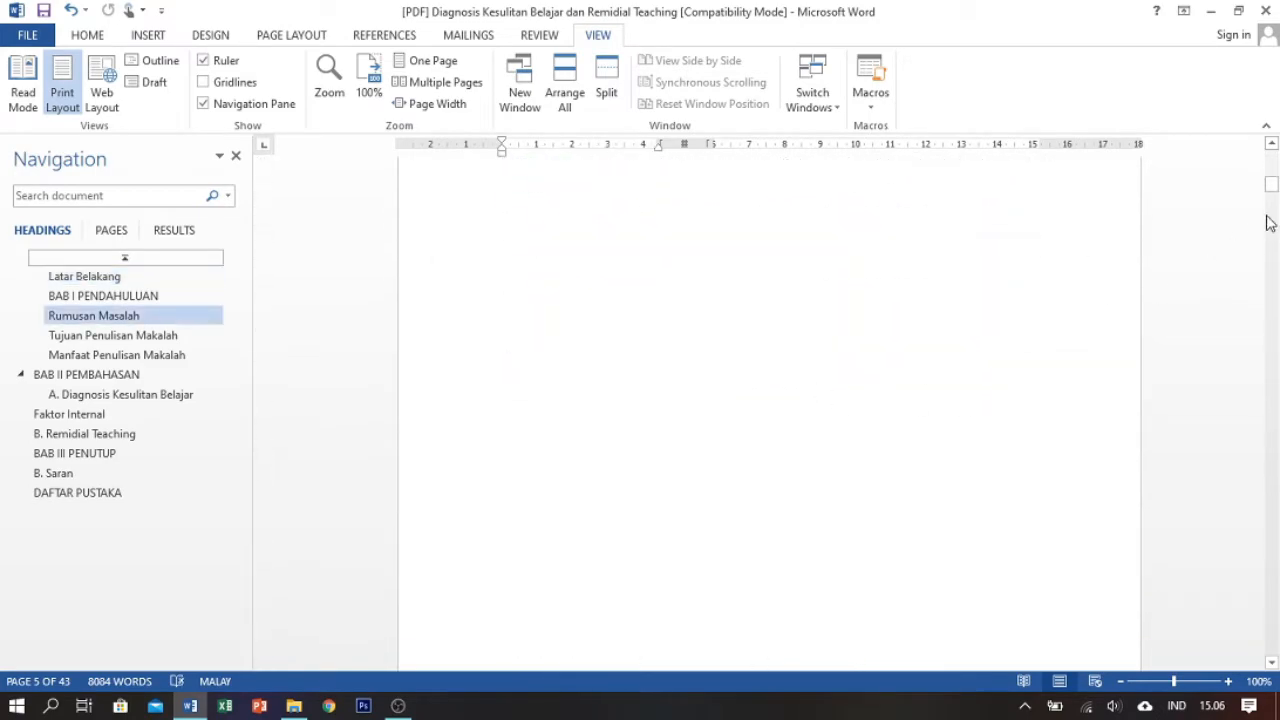
left_click_drag(1272, 195, 1272, 156)
left_click(646, 292)
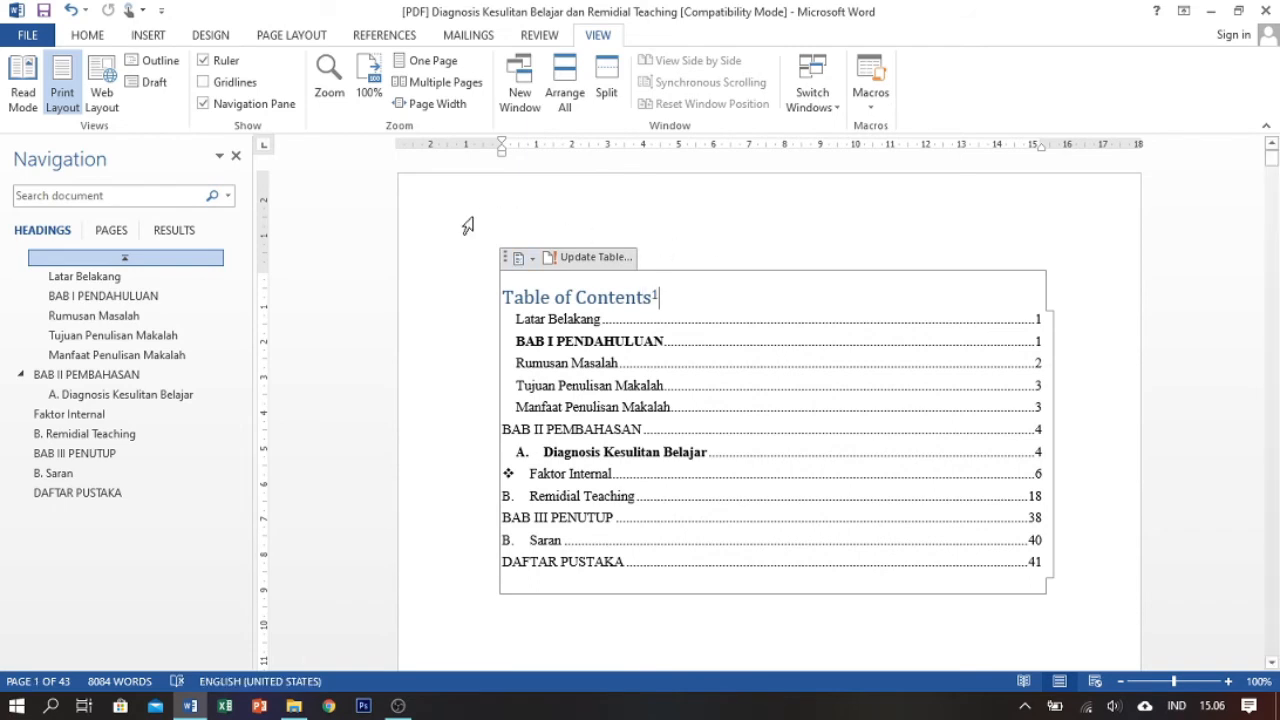
Zoom the document to 200% and close the Navigation Pane
left_click(329, 78)
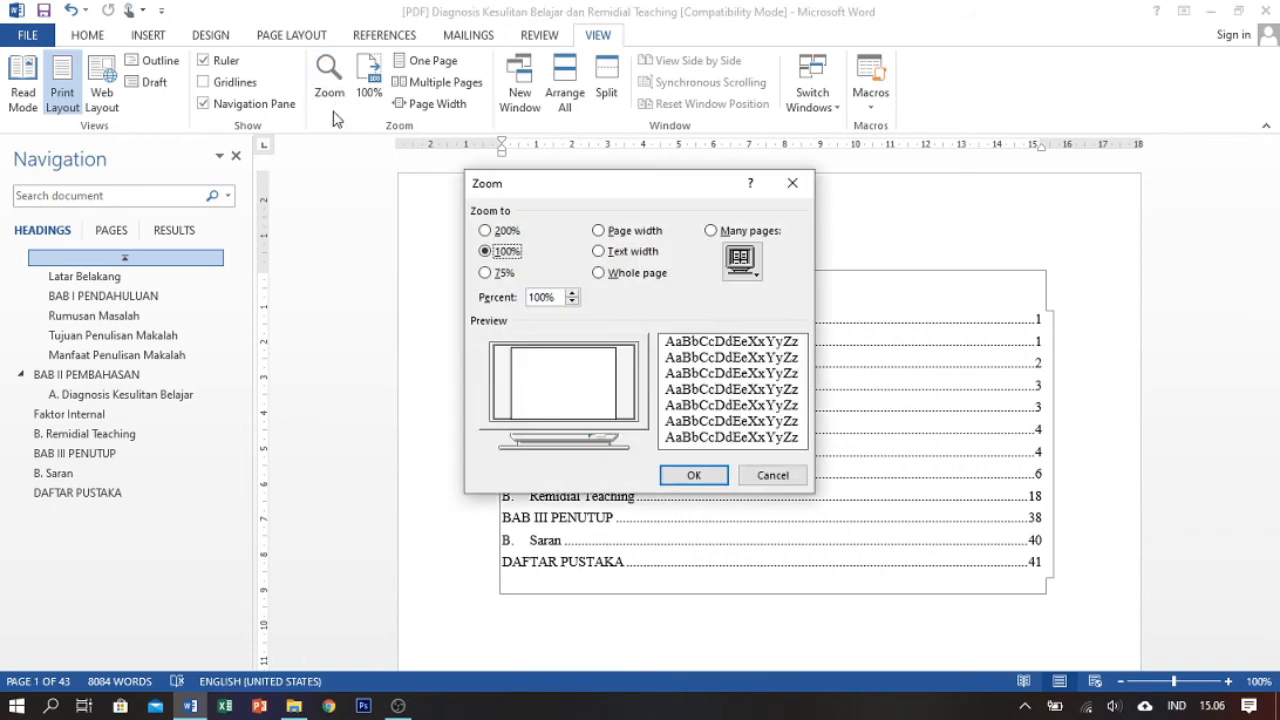
left_click(486, 231)
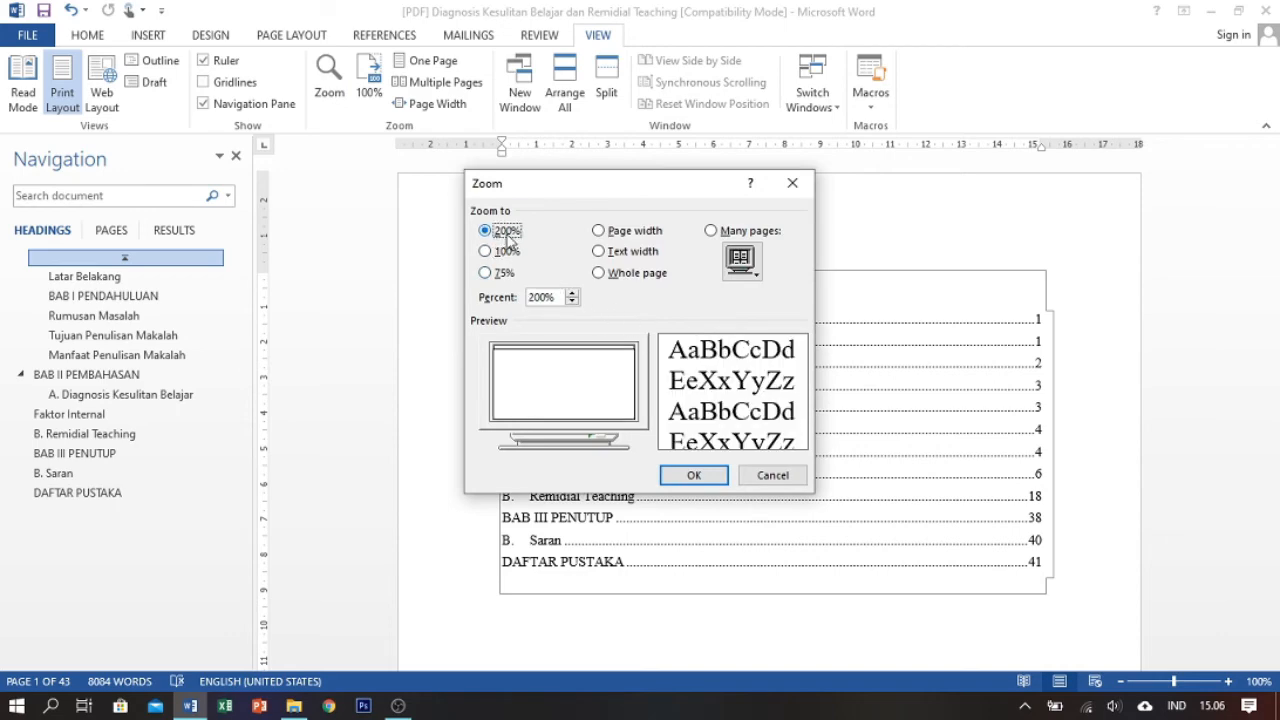
left_click(694, 475)
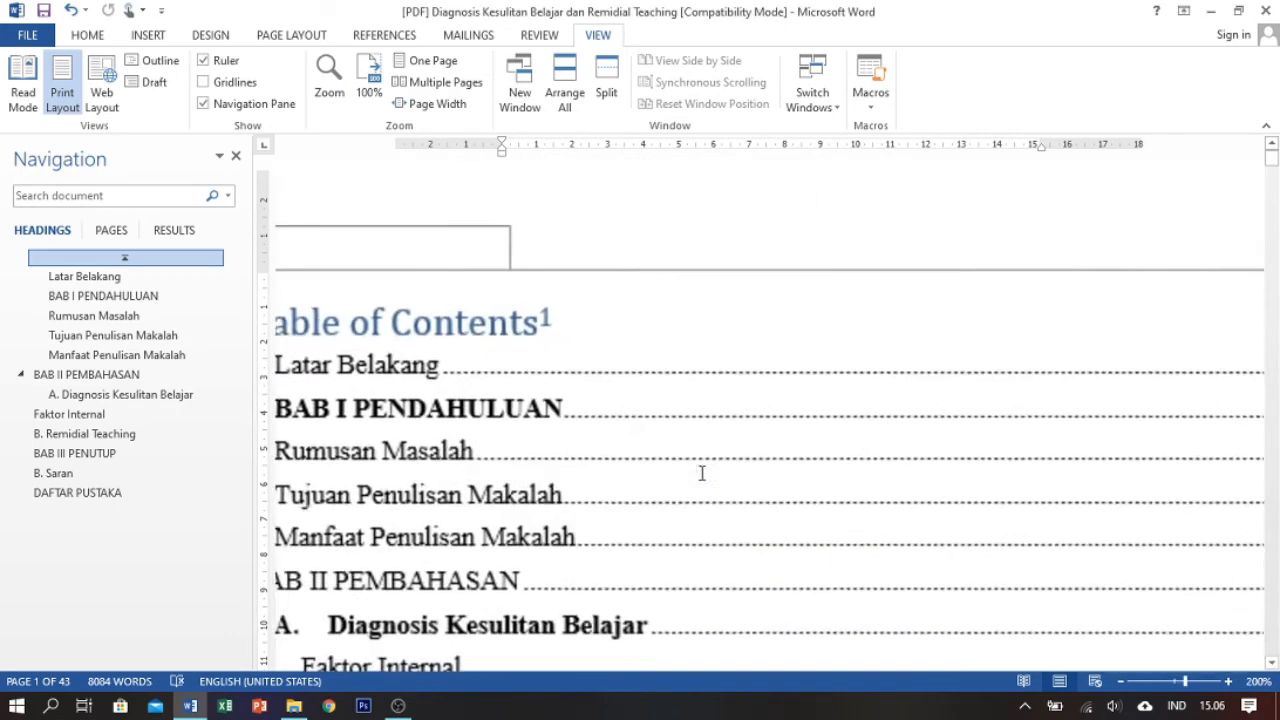
left_click(236, 156)
scroll(818, 454, "down", 2)
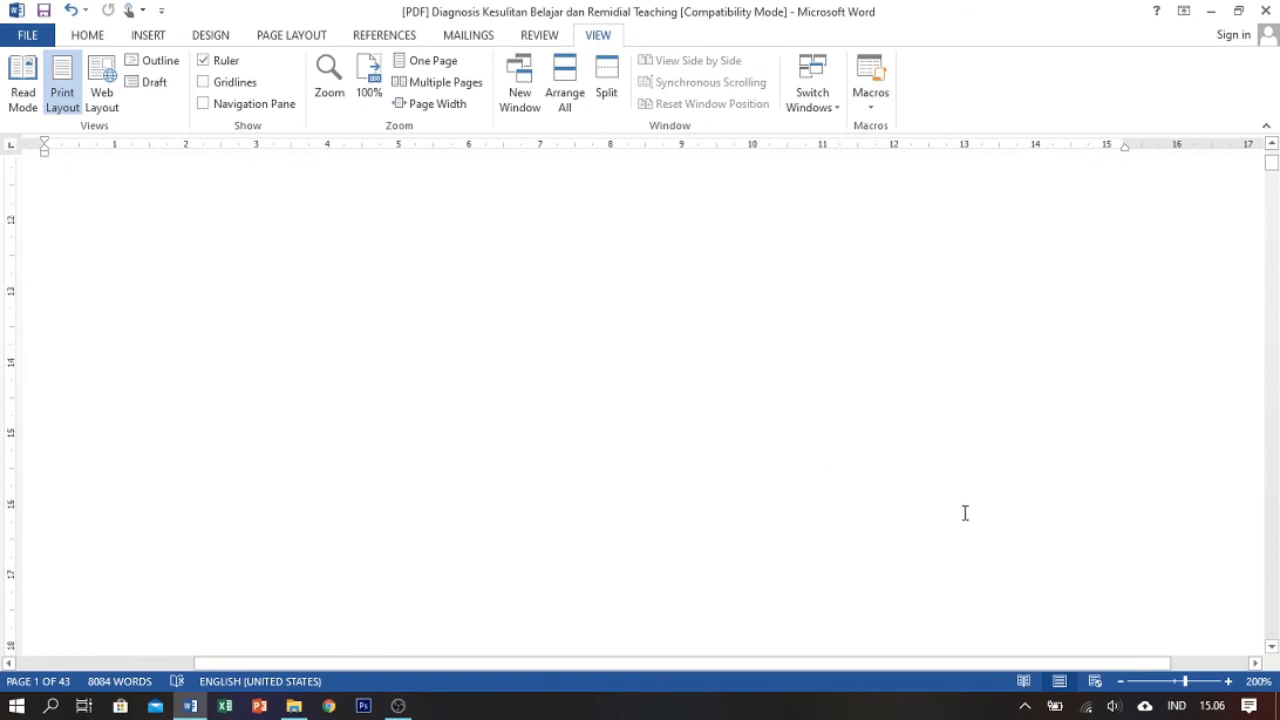
Reduce the document zoom to 69%, and set it to Text width through the Zoom settings
left_click(1157, 681)
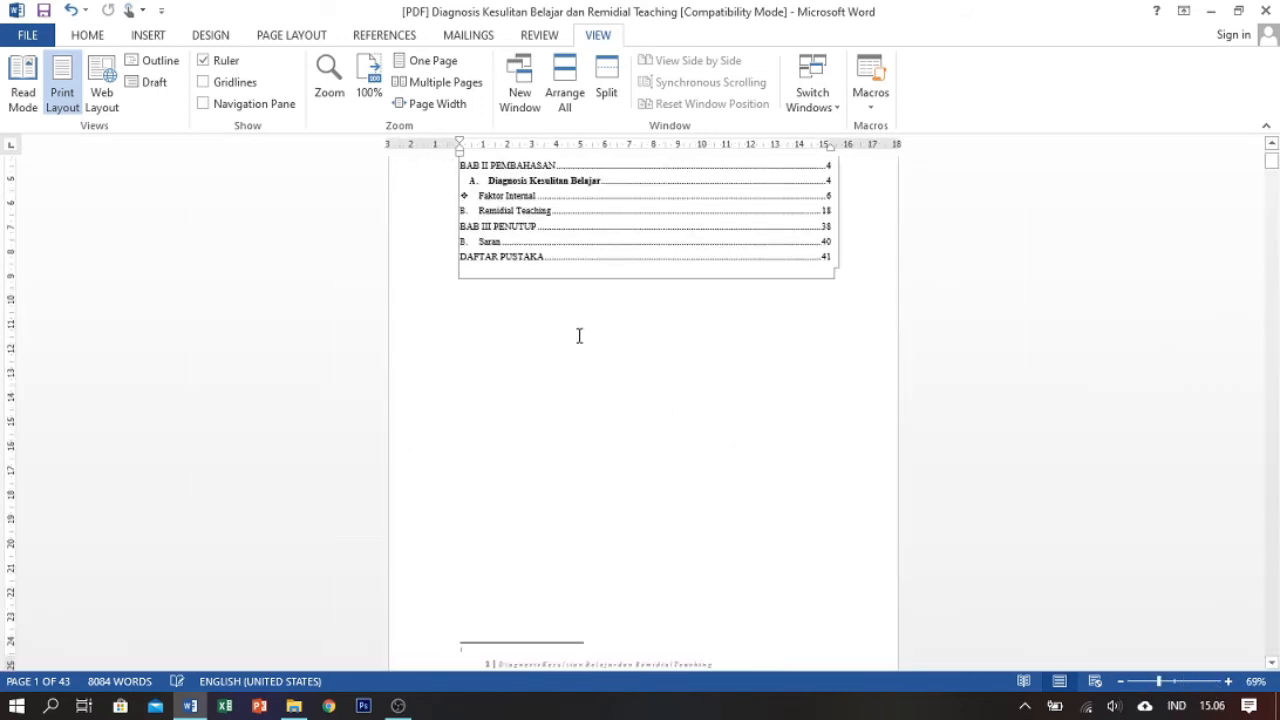
left_click(315, 99)
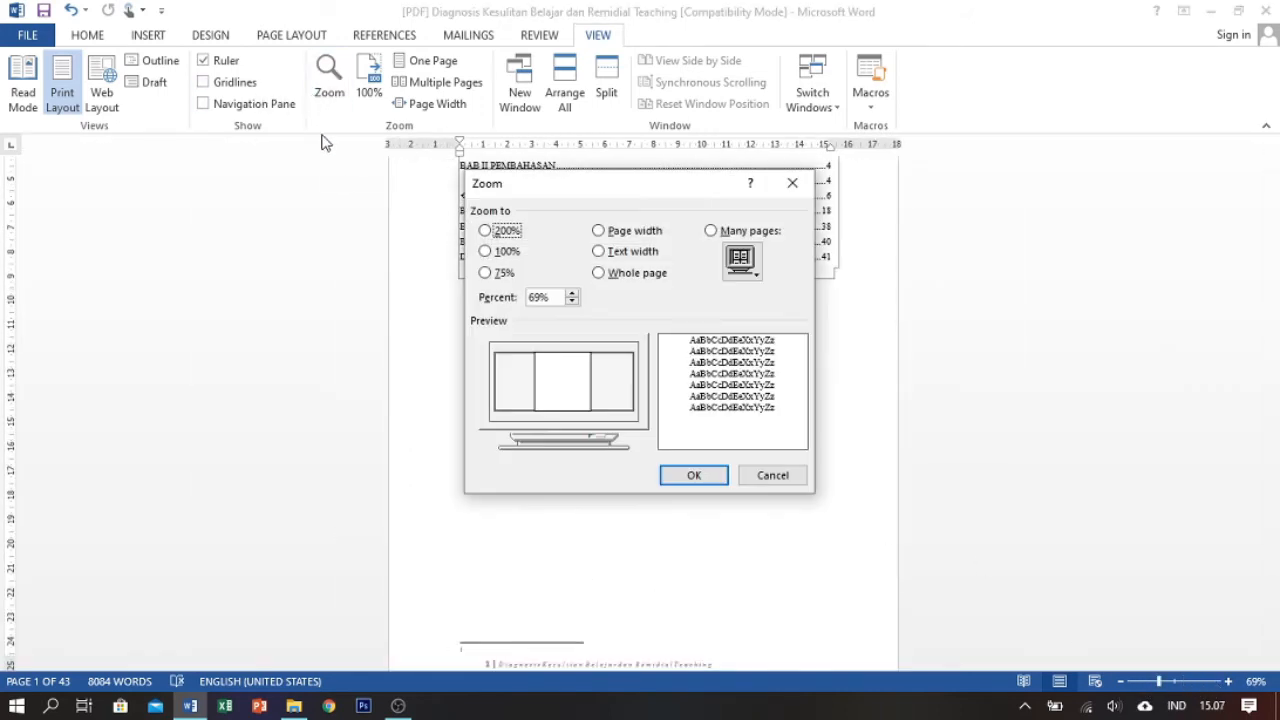
left_click(487, 275)
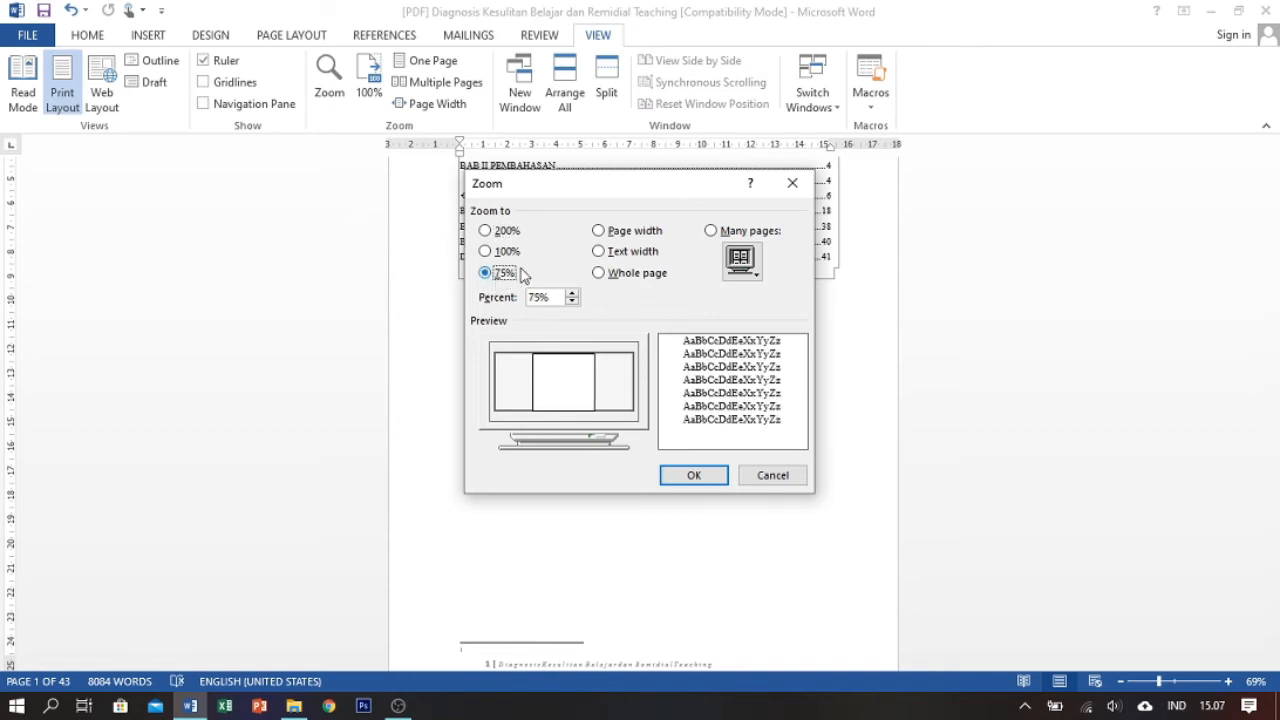
left_click(598, 255)
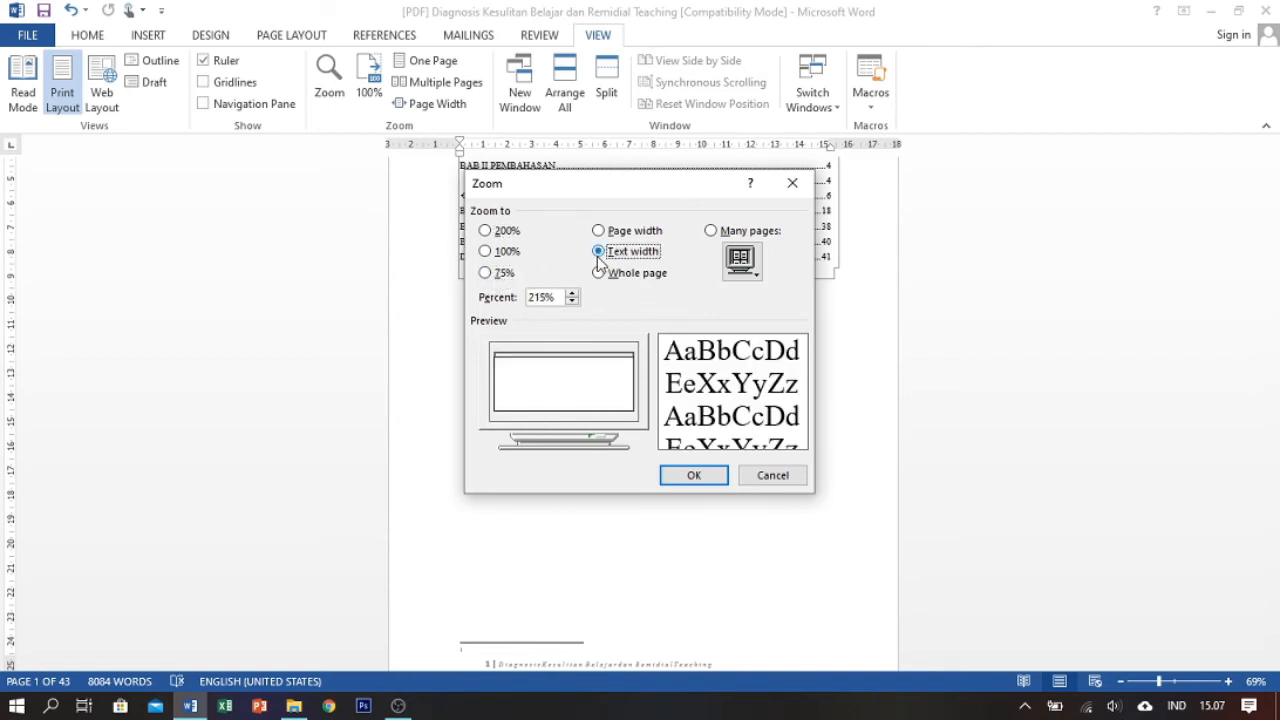
left_click(724, 475)
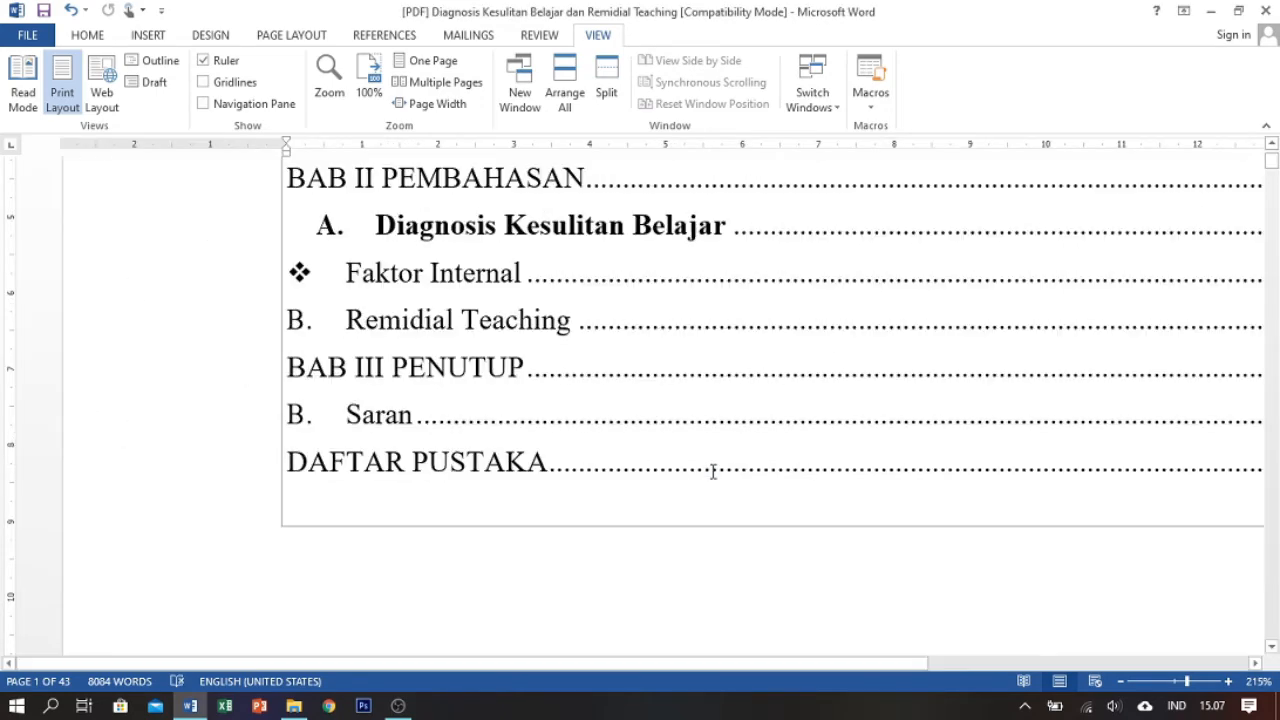
Set the document zoom to Page width, and to Whole page after that
left_click(329, 80)
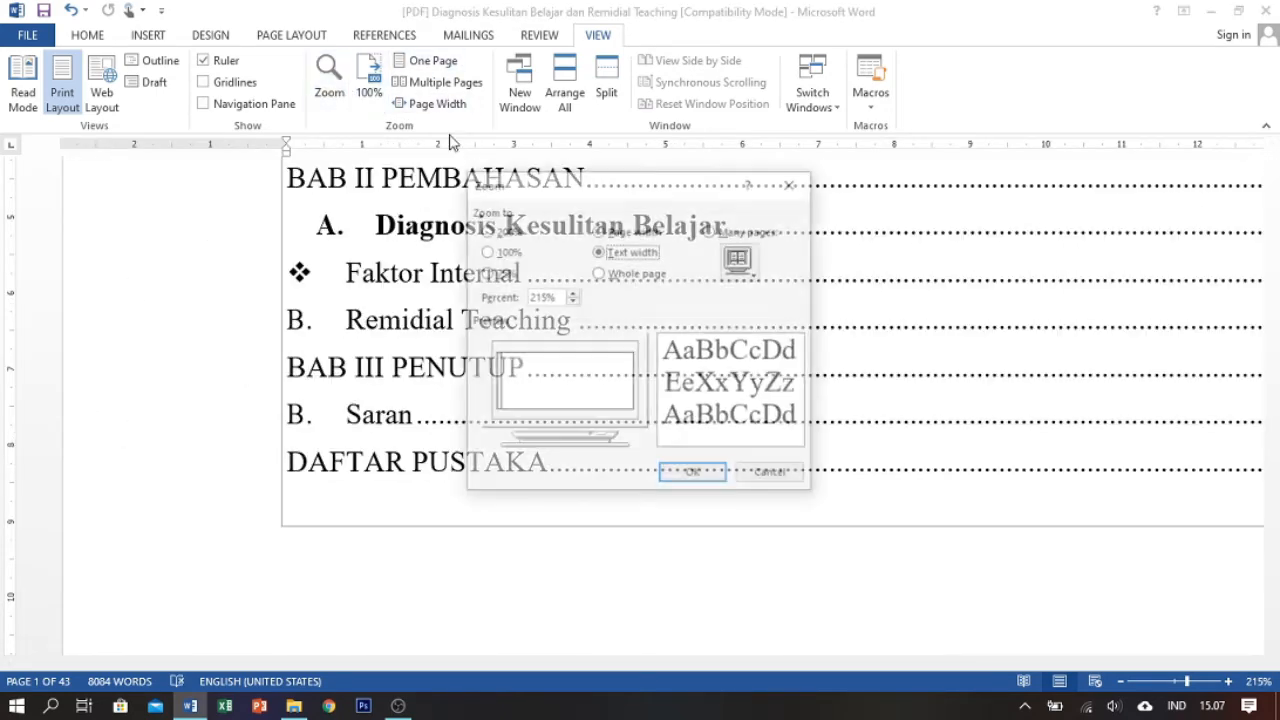
left_click(620, 231)
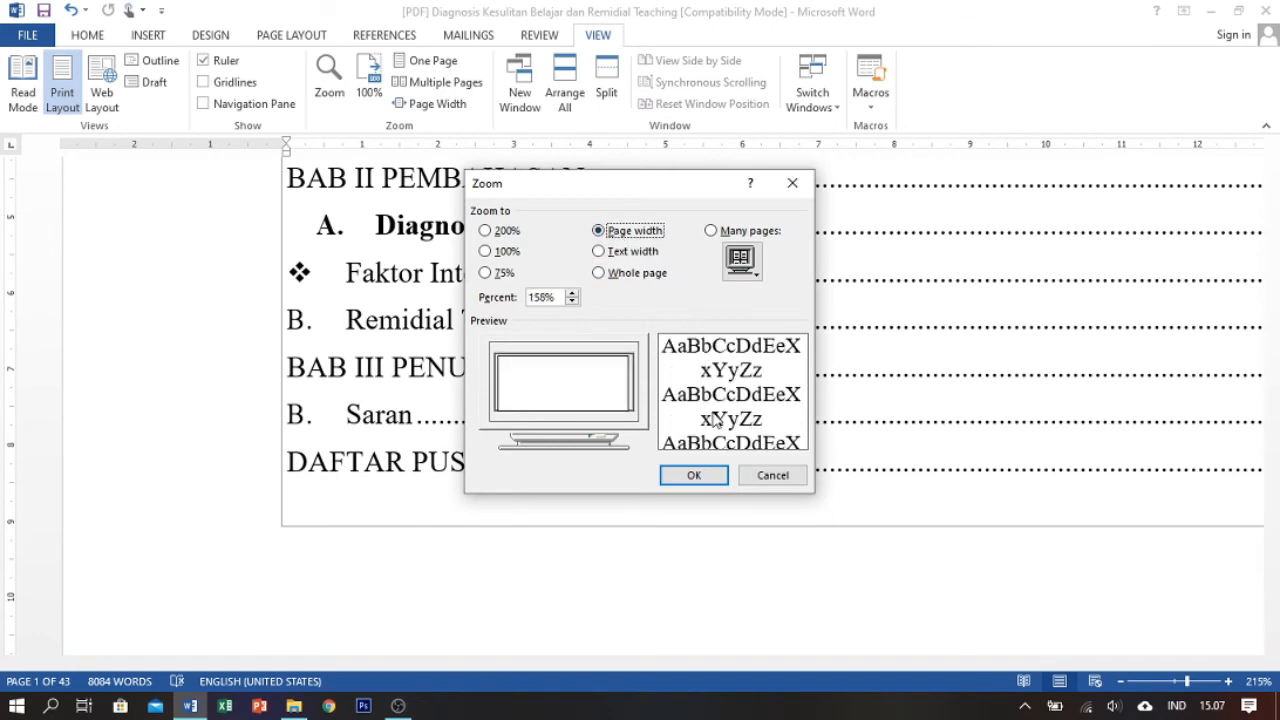
left_click(705, 470)
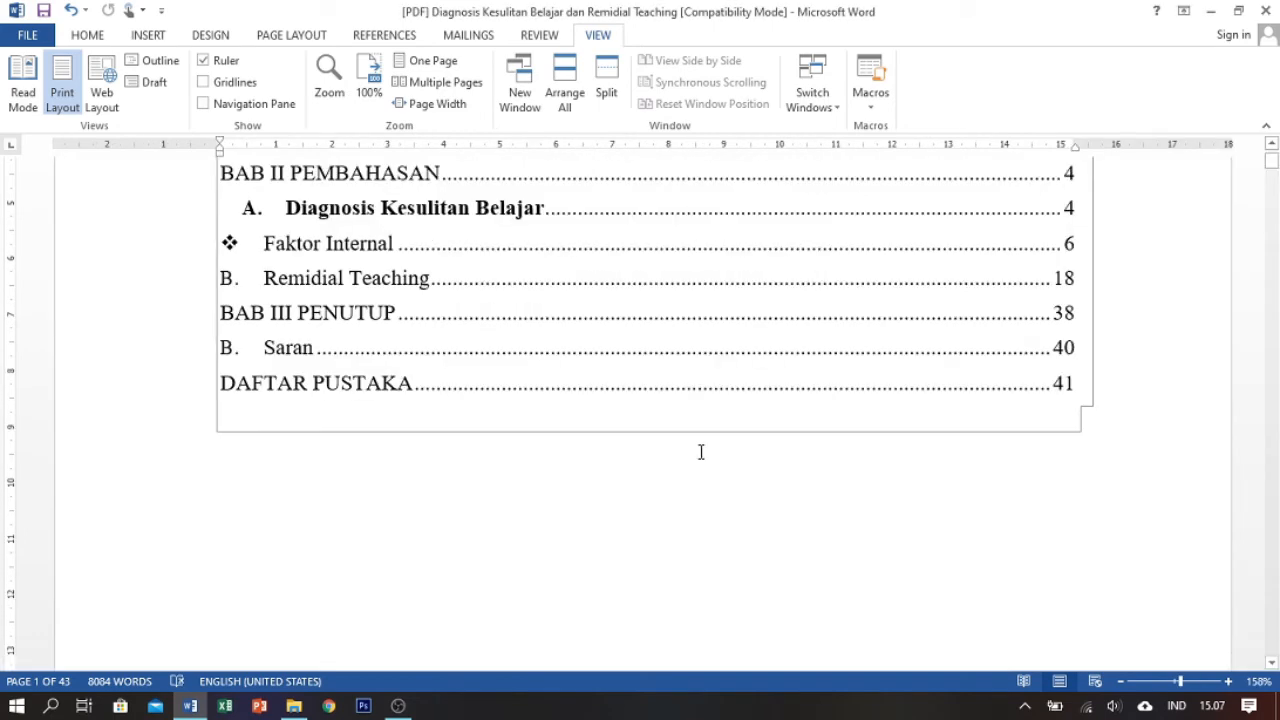
left_click(329, 80)
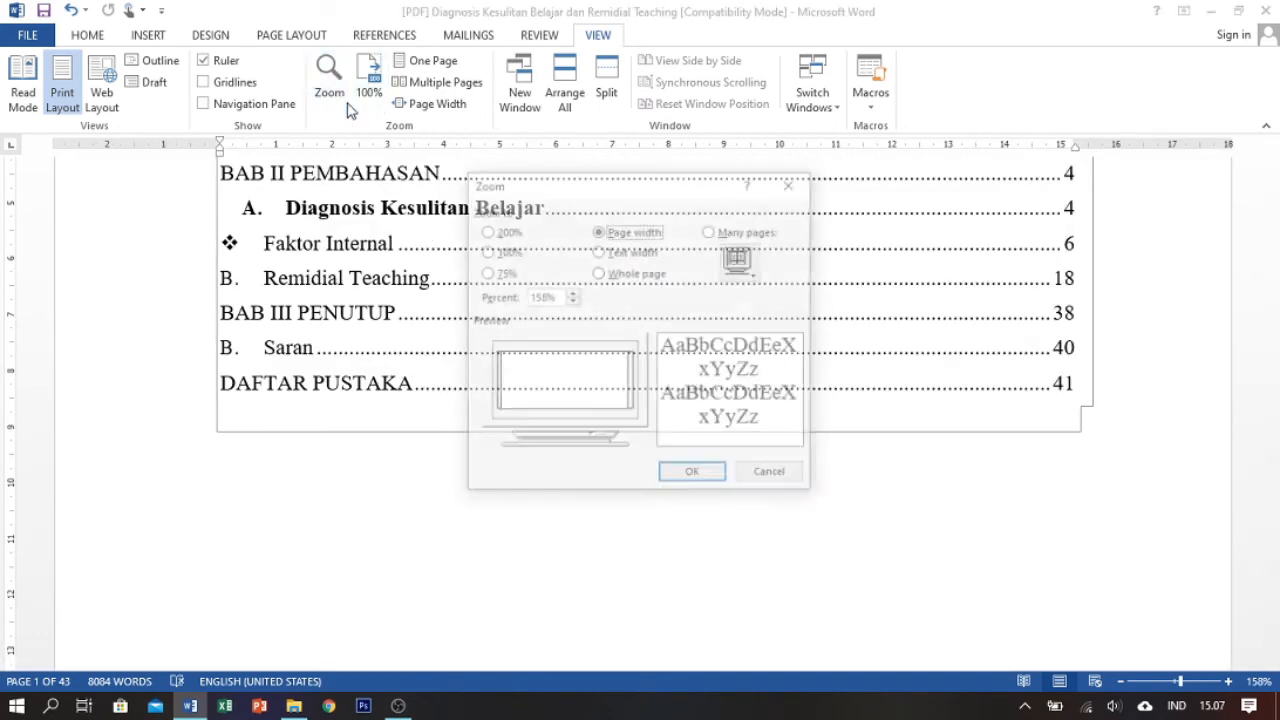
left_click(627, 276)
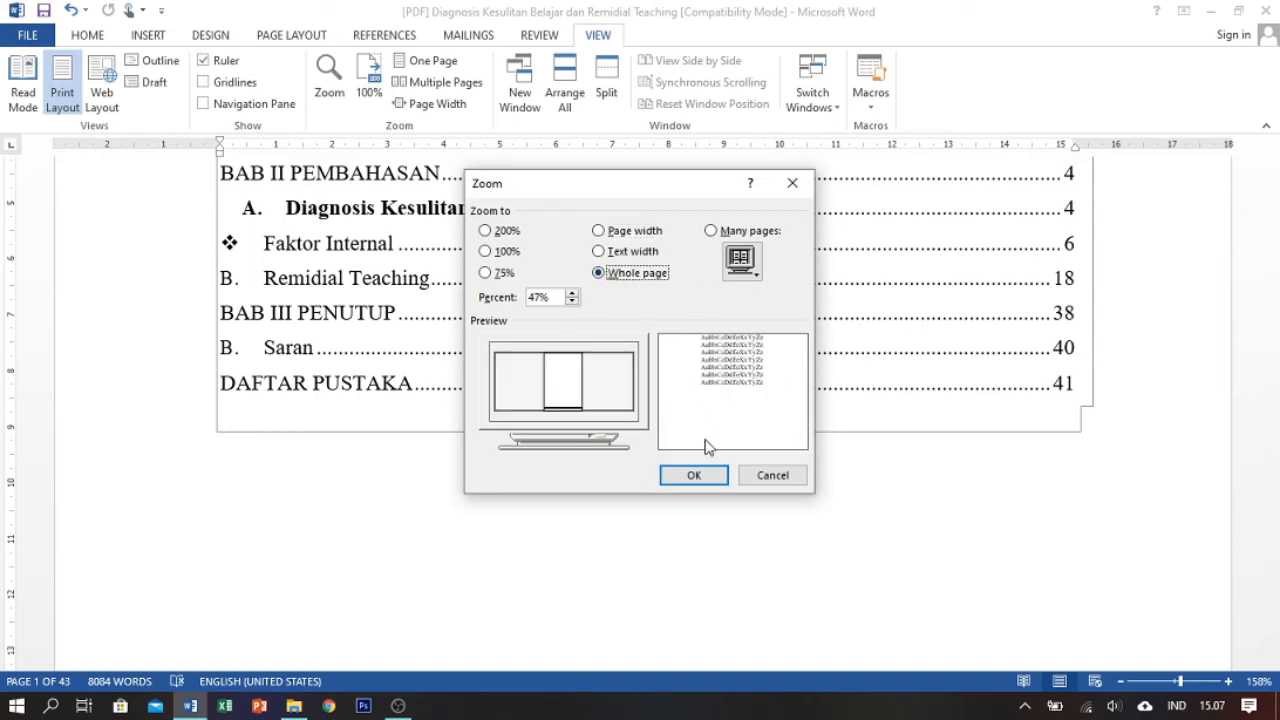
left_click(702, 476)
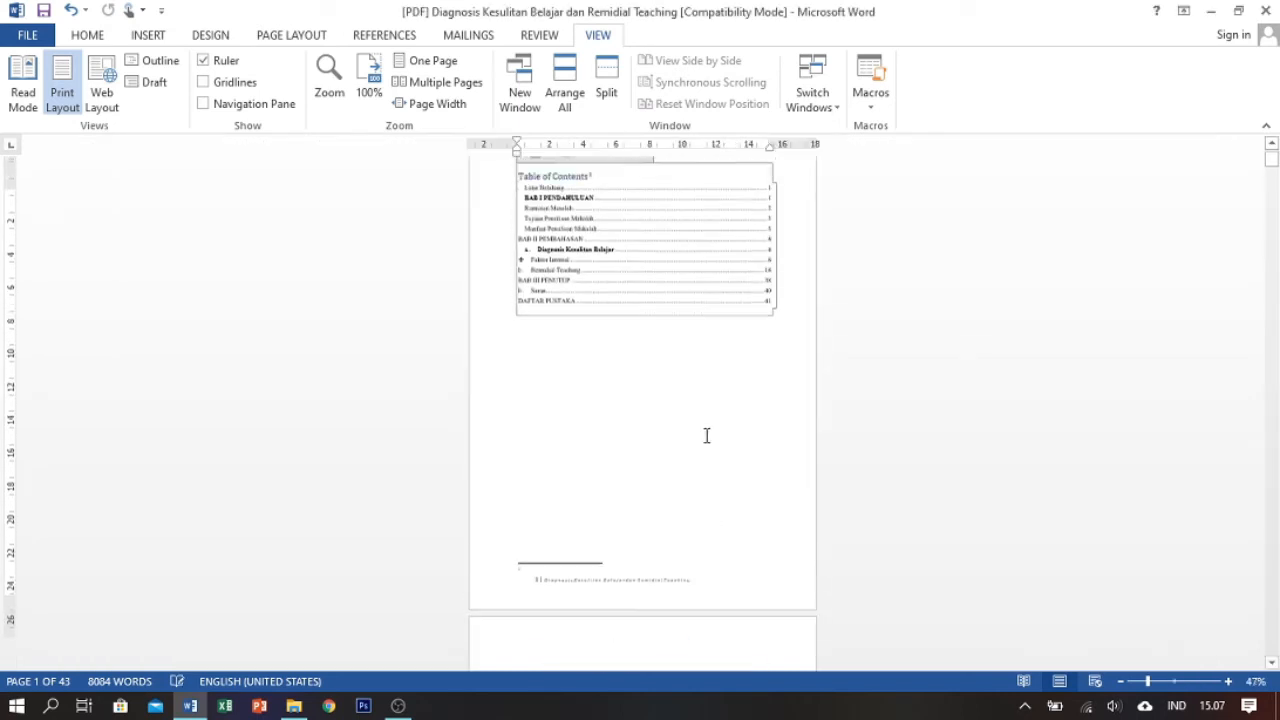
Set the document zoom back to 100% and return to the start of the first page
left_click(331, 97)
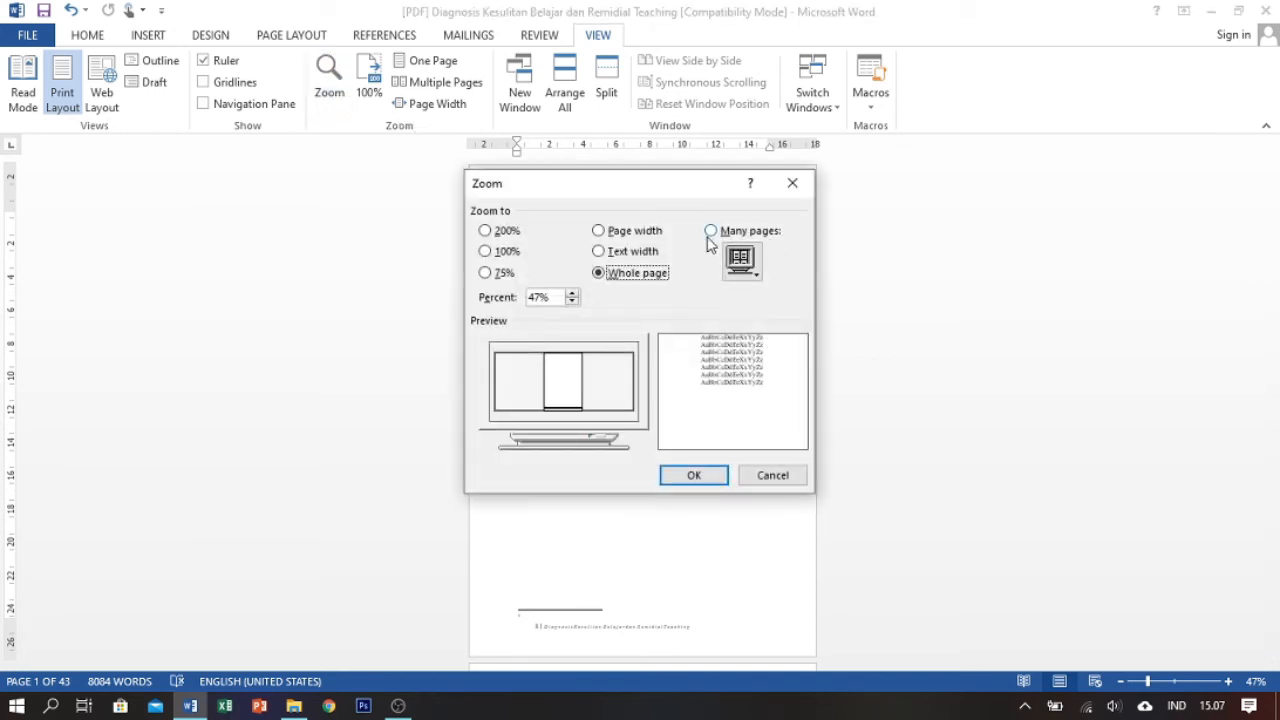
left_click(485, 251)
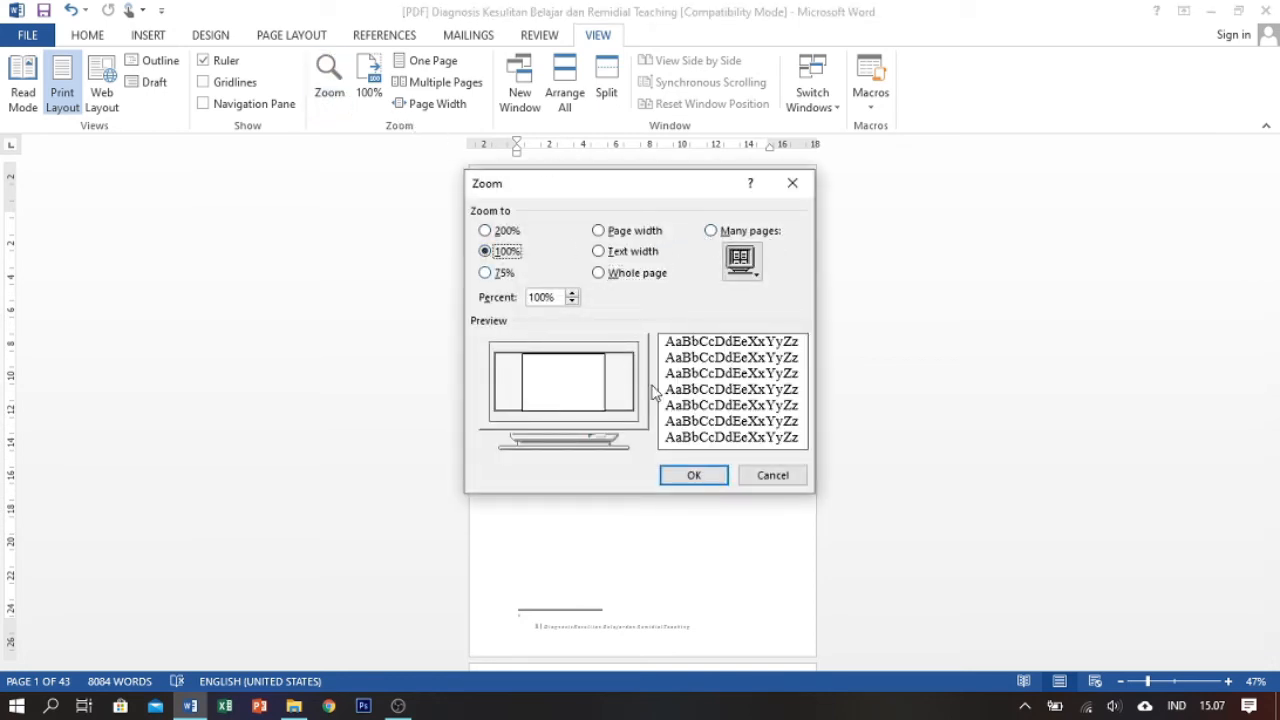
left_click(692, 475)
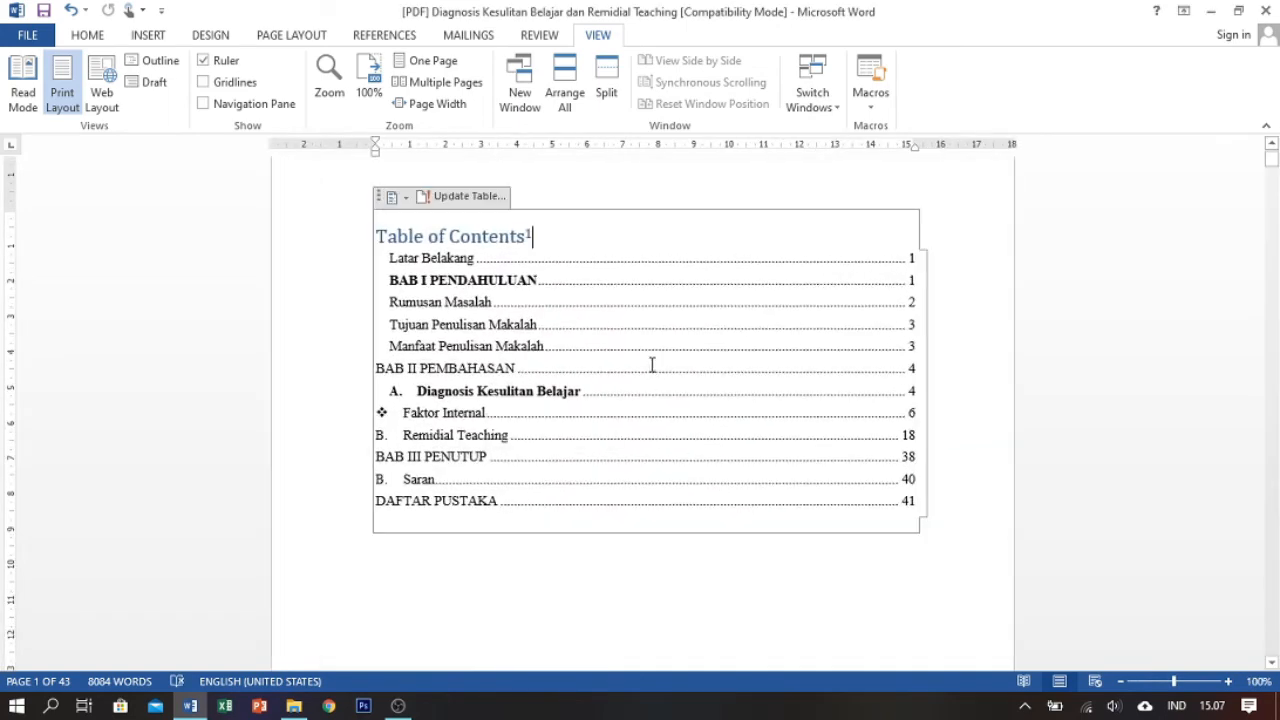
scroll(368, 88, "up", 2)
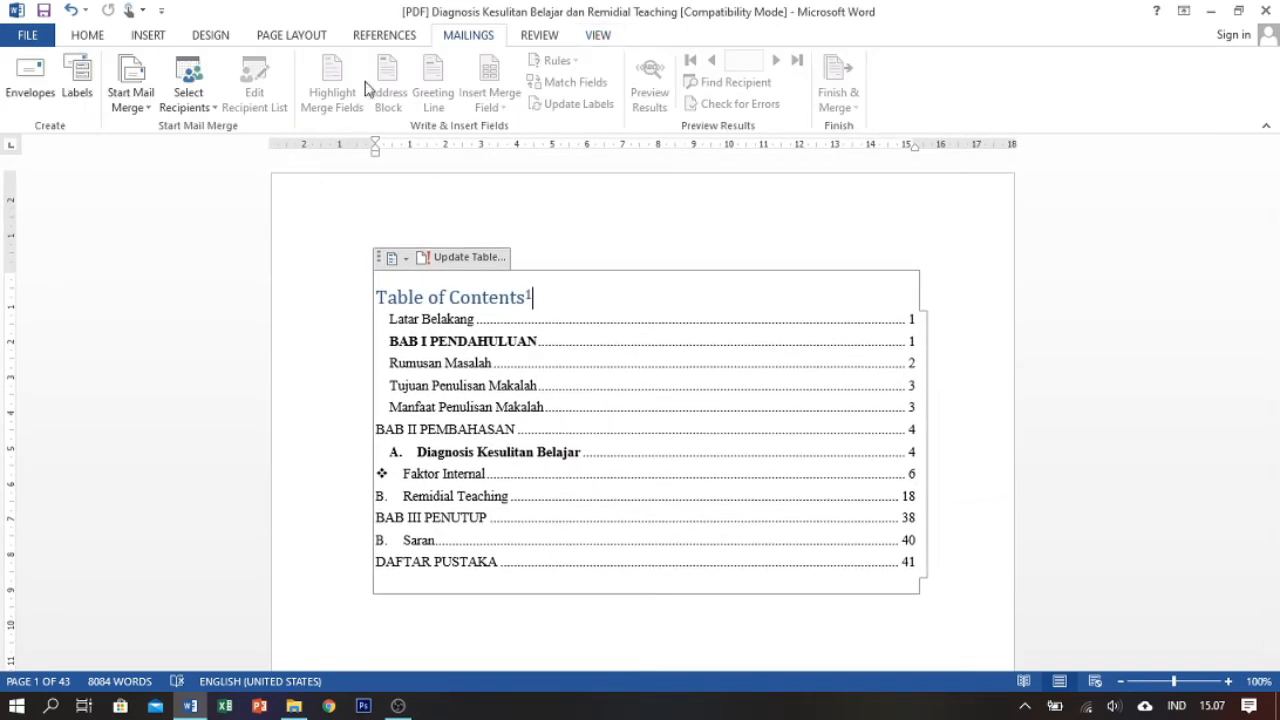
Show the document as One Page, switch to Multiple Pages and look over the pages side by side
left_click(598, 34)
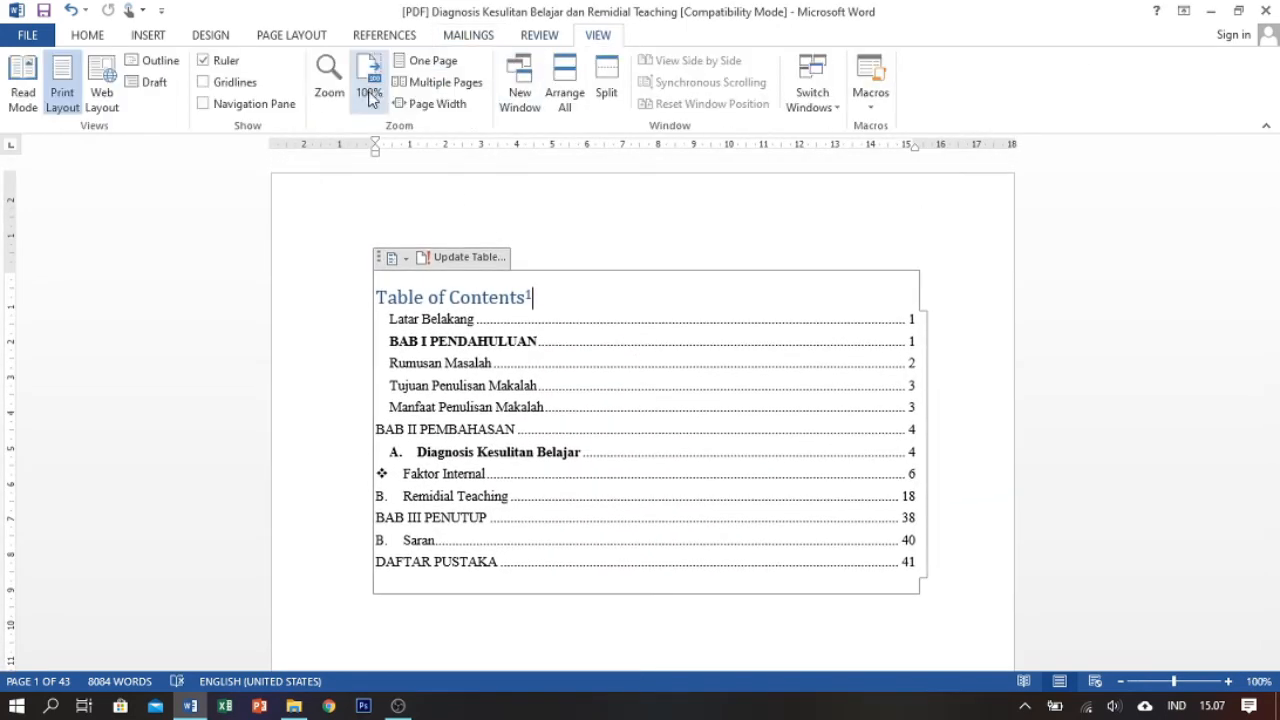
left_click(452, 62)
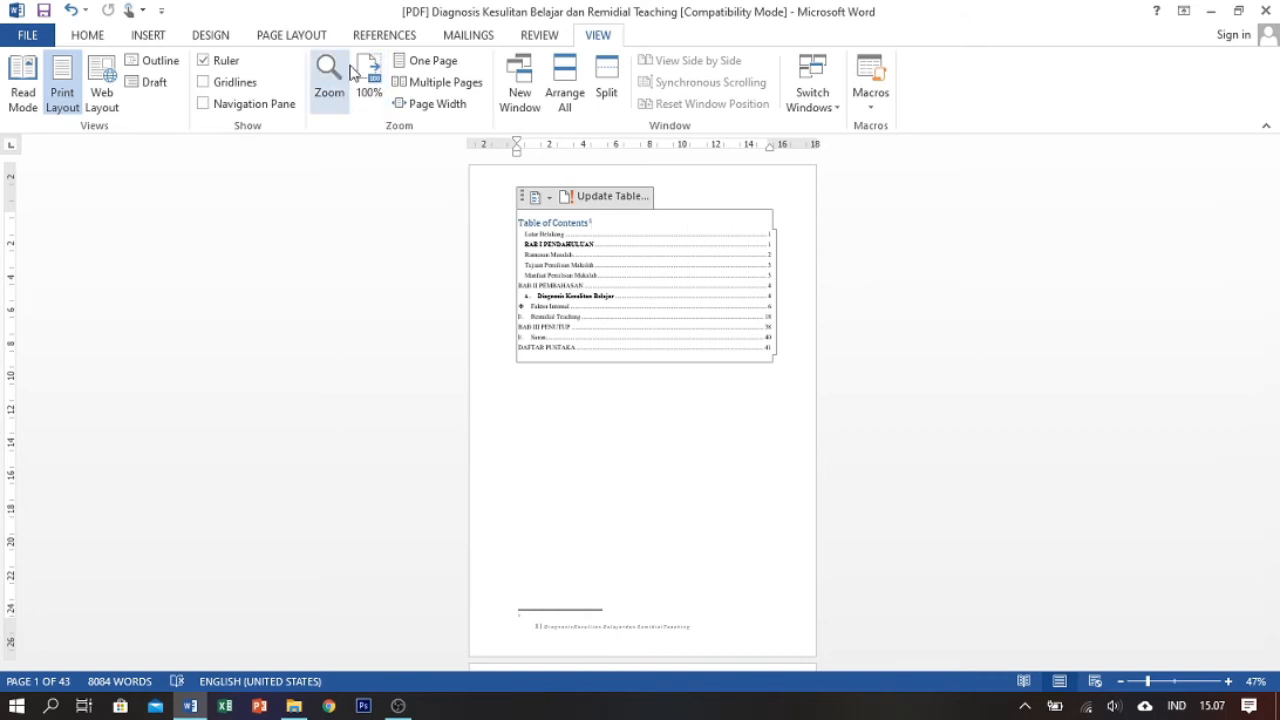
left_click(437, 84)
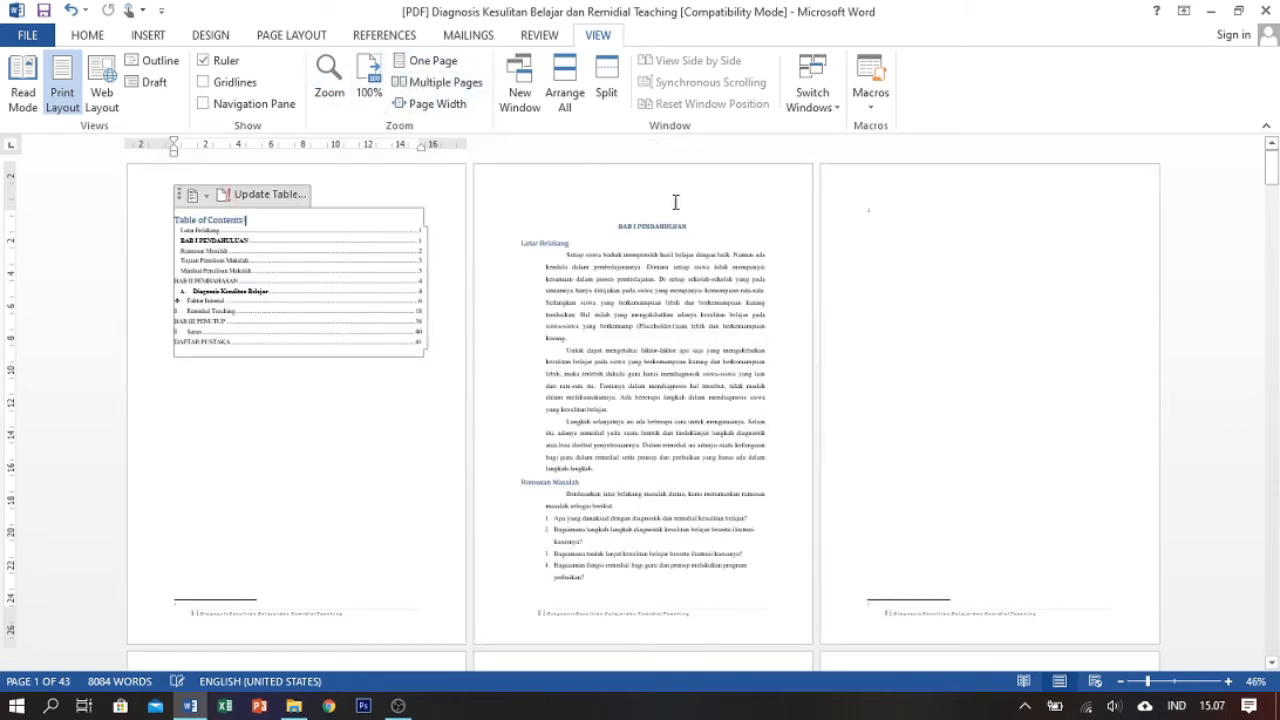
scroll(986, 337, "down", 1)
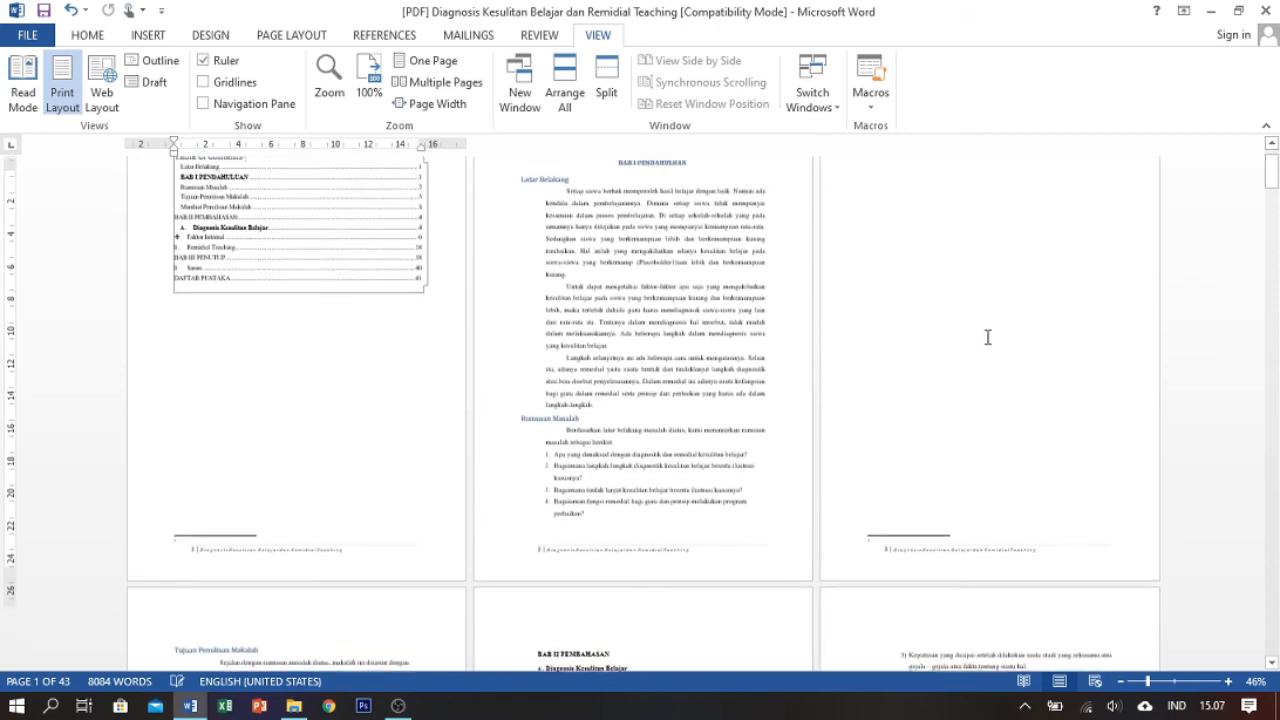
Show the document at Page Width, look down the table of contents page, and switch to One Page display
scroll(986, 337, "up", 1)
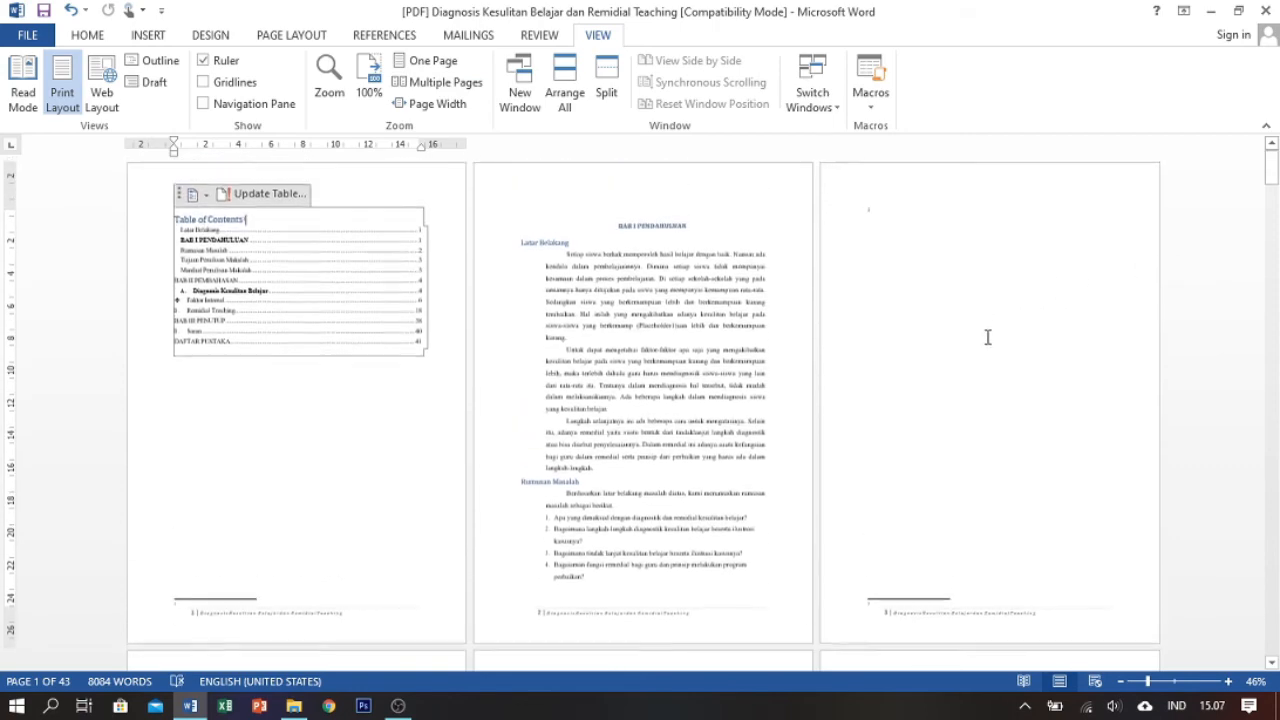
left_click(440, 104)
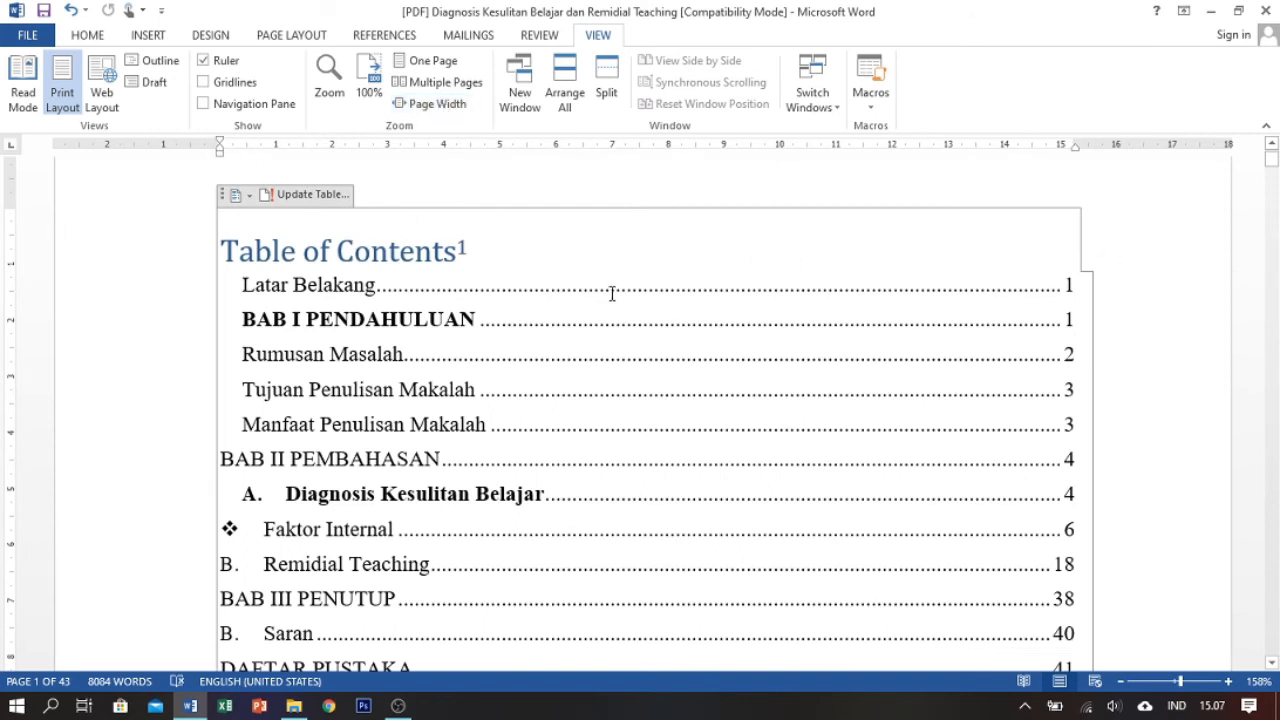
scroll(740, 297, "down", 6)
scroll(566, 172, "up", 2)
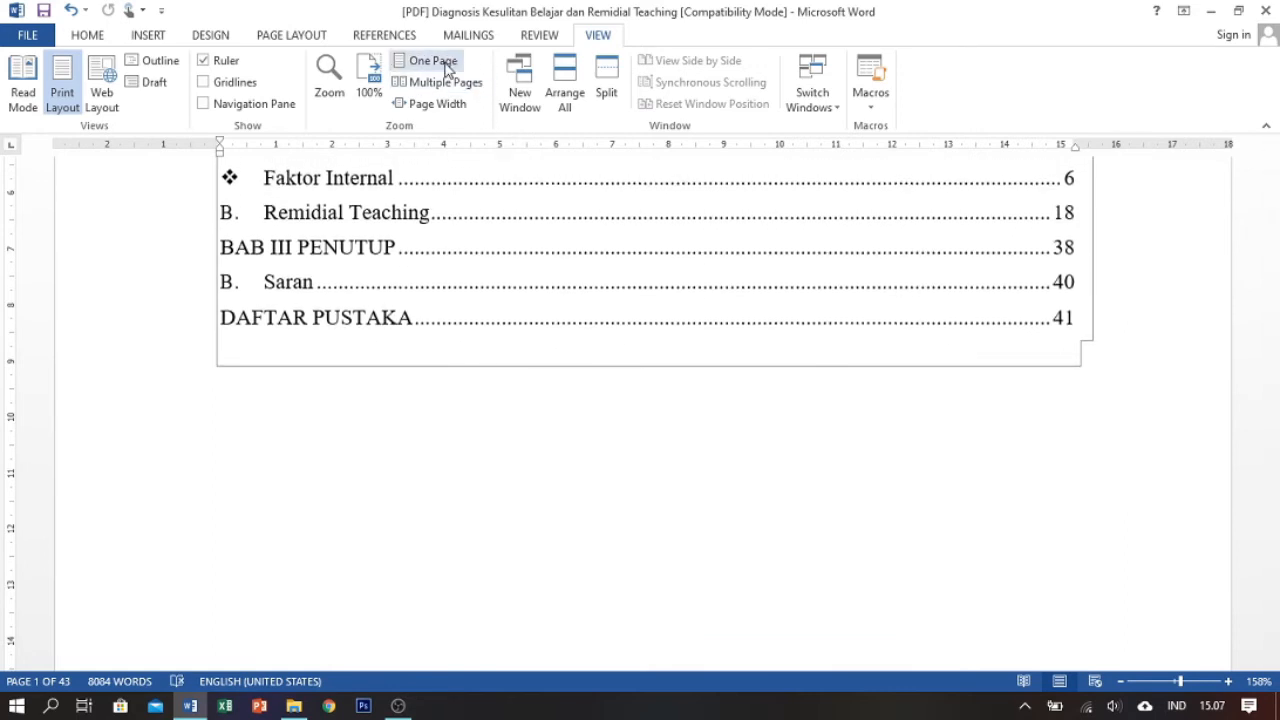
left_click(446, 62)
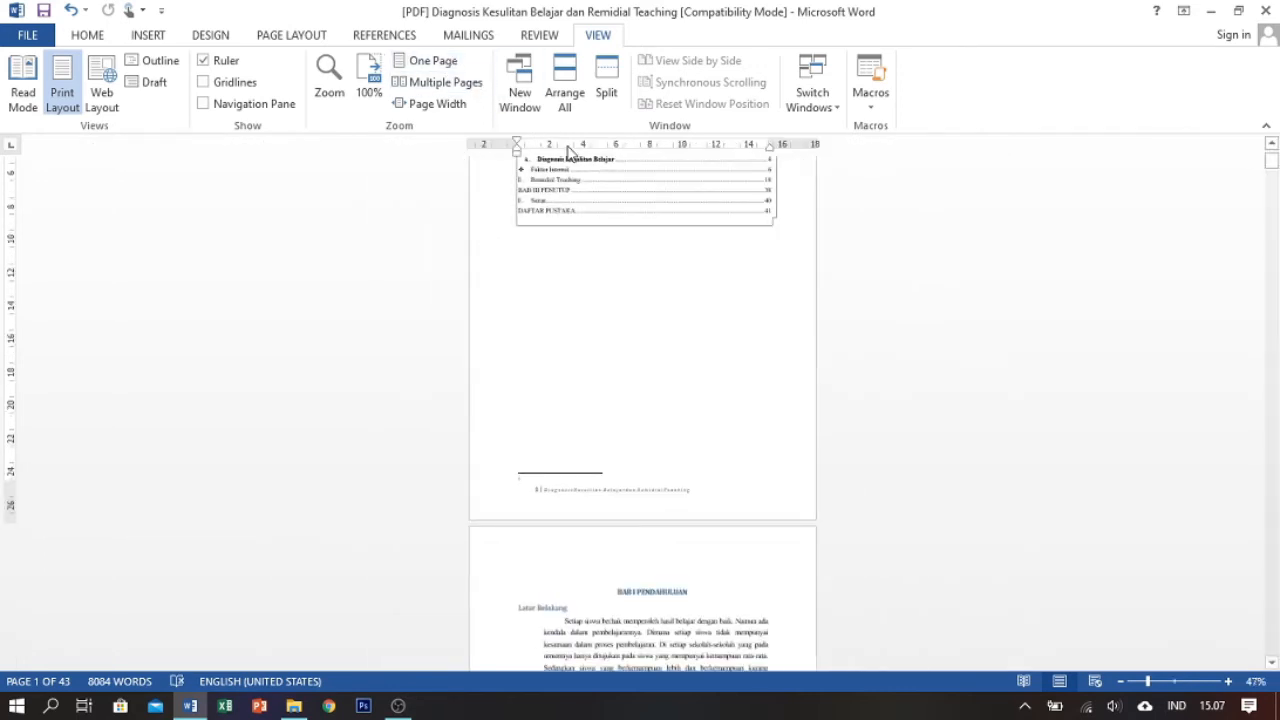
scroll(596, 224, "up", 3)
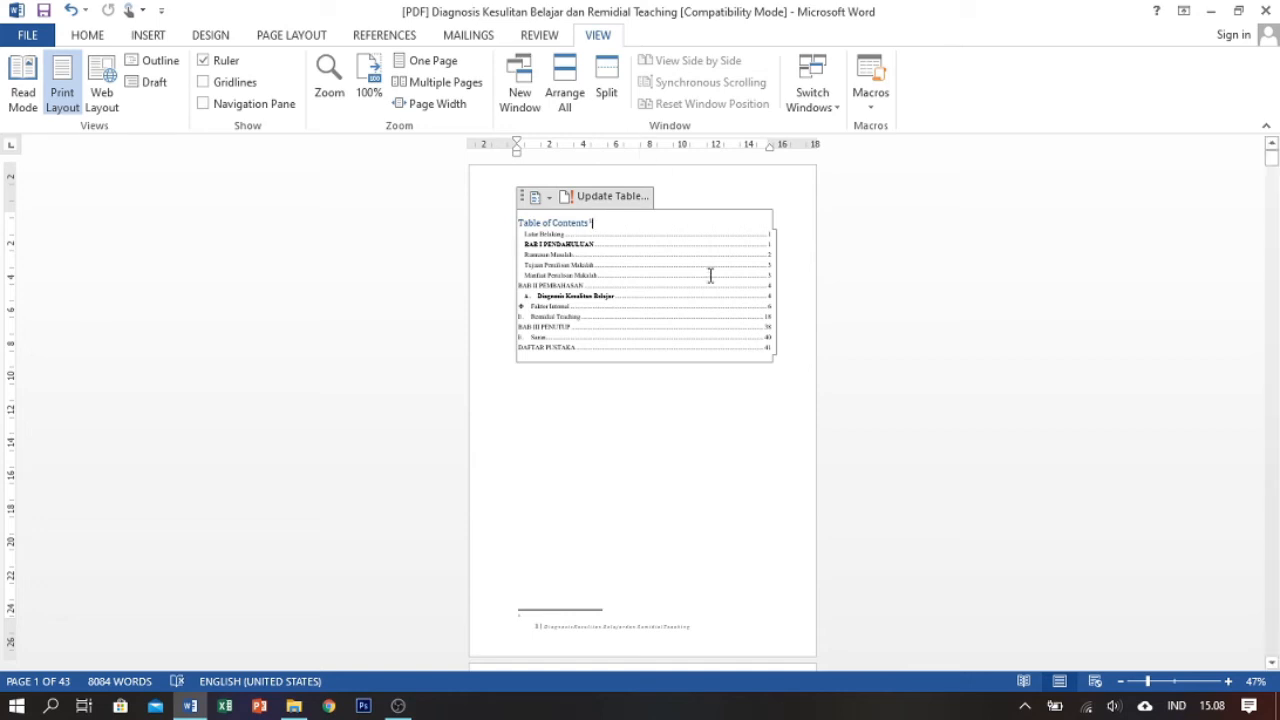
Open a second window of the same document and bring its BAB I PENDAHULUAN page into view
left_click(712, 406)
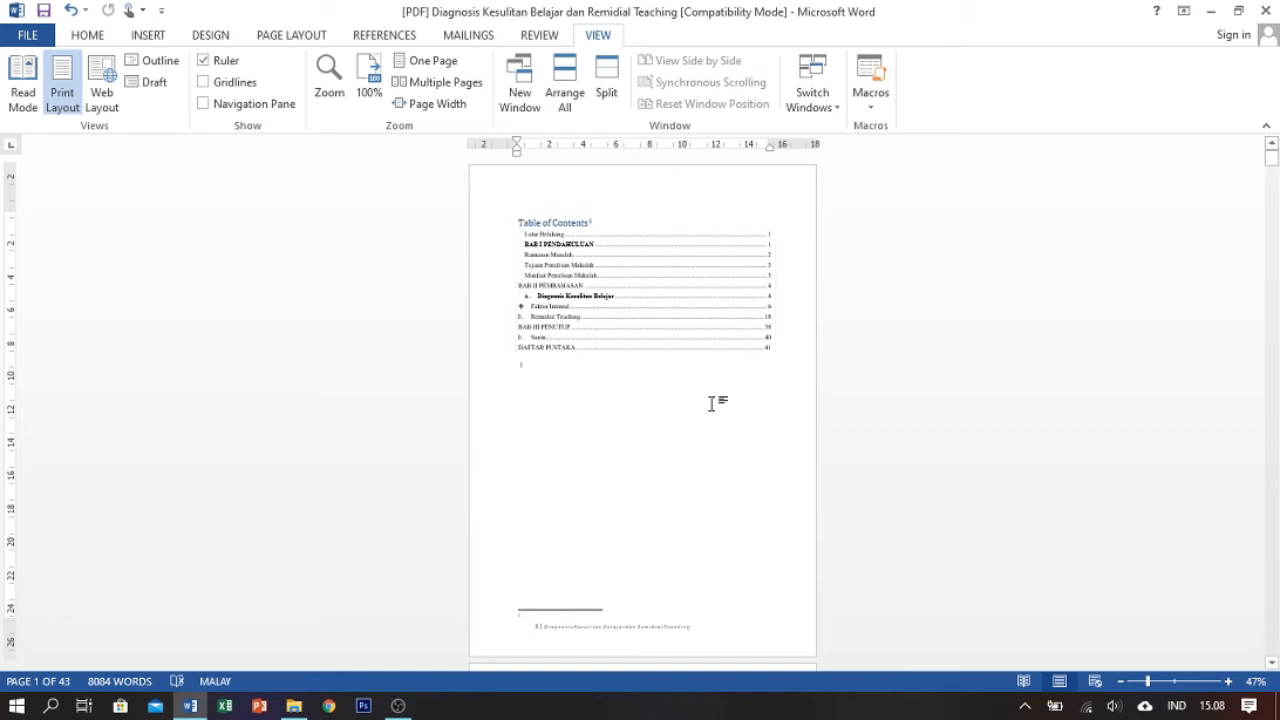
left_click(520, 118)
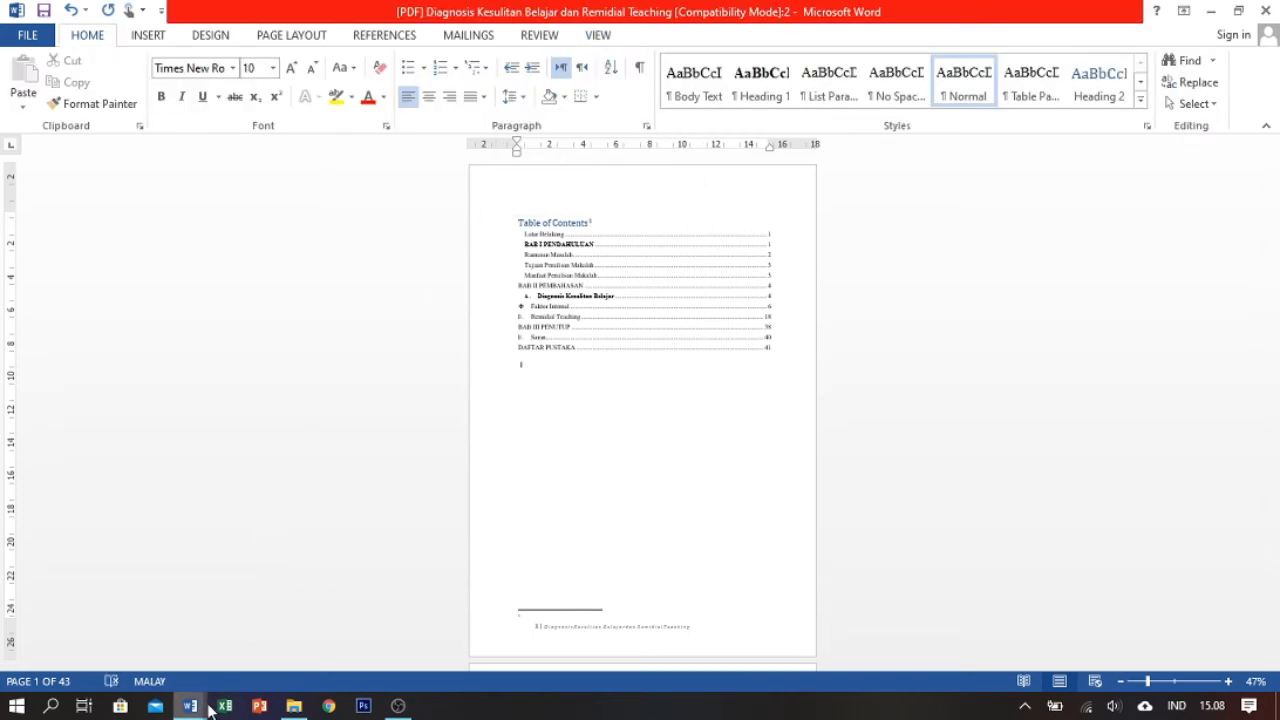
mouse_move(190, 705)
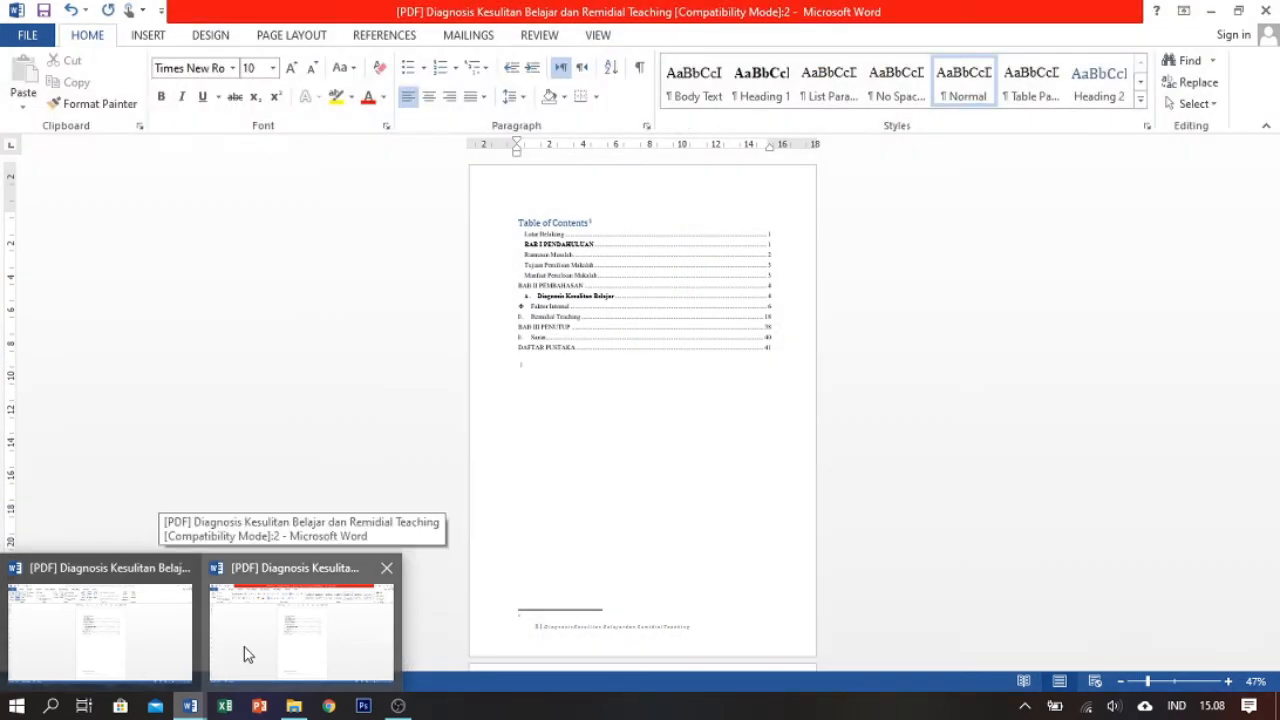
left_click(249, 655)
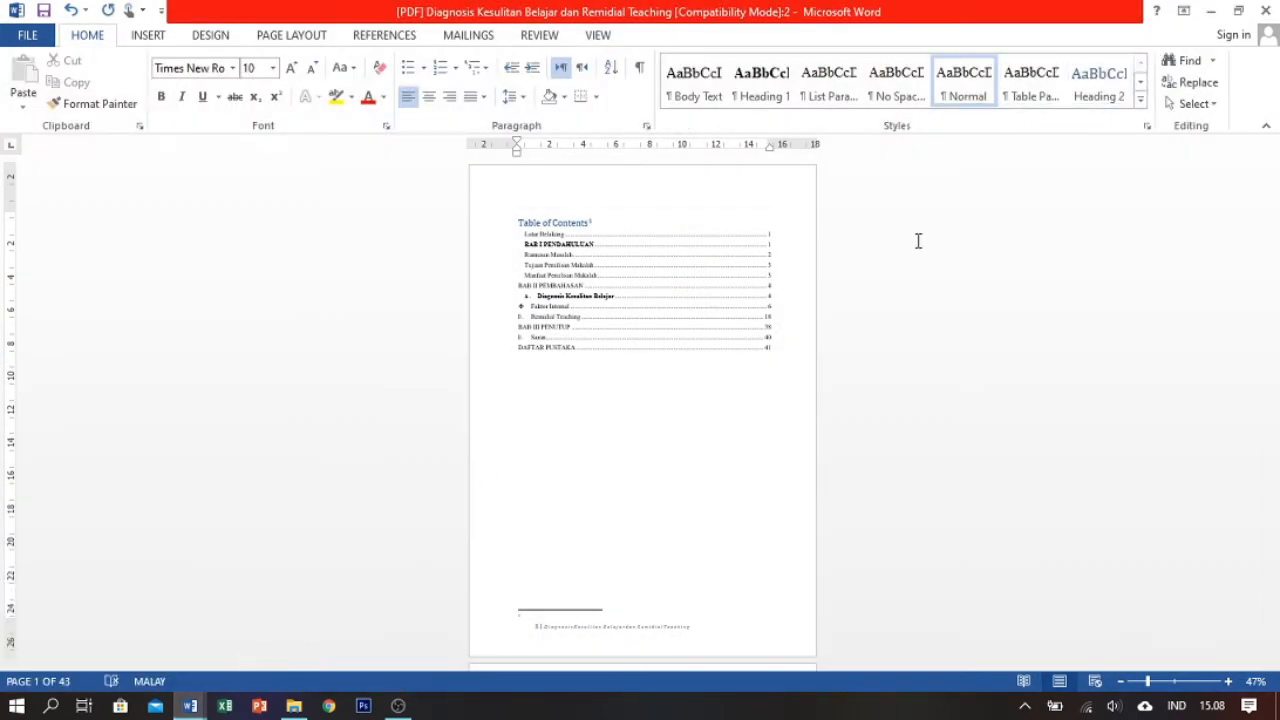
scroll(740, 371, "down", 3)
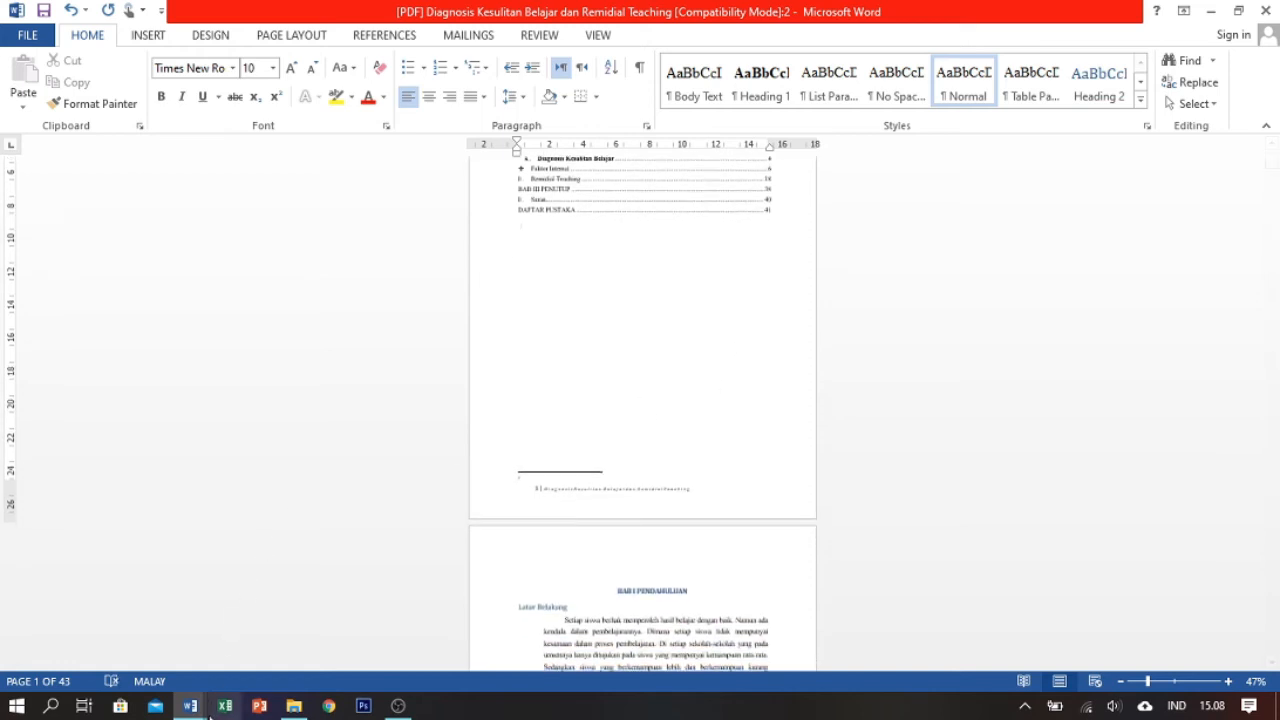
scroll(993, 370, "down", 3)
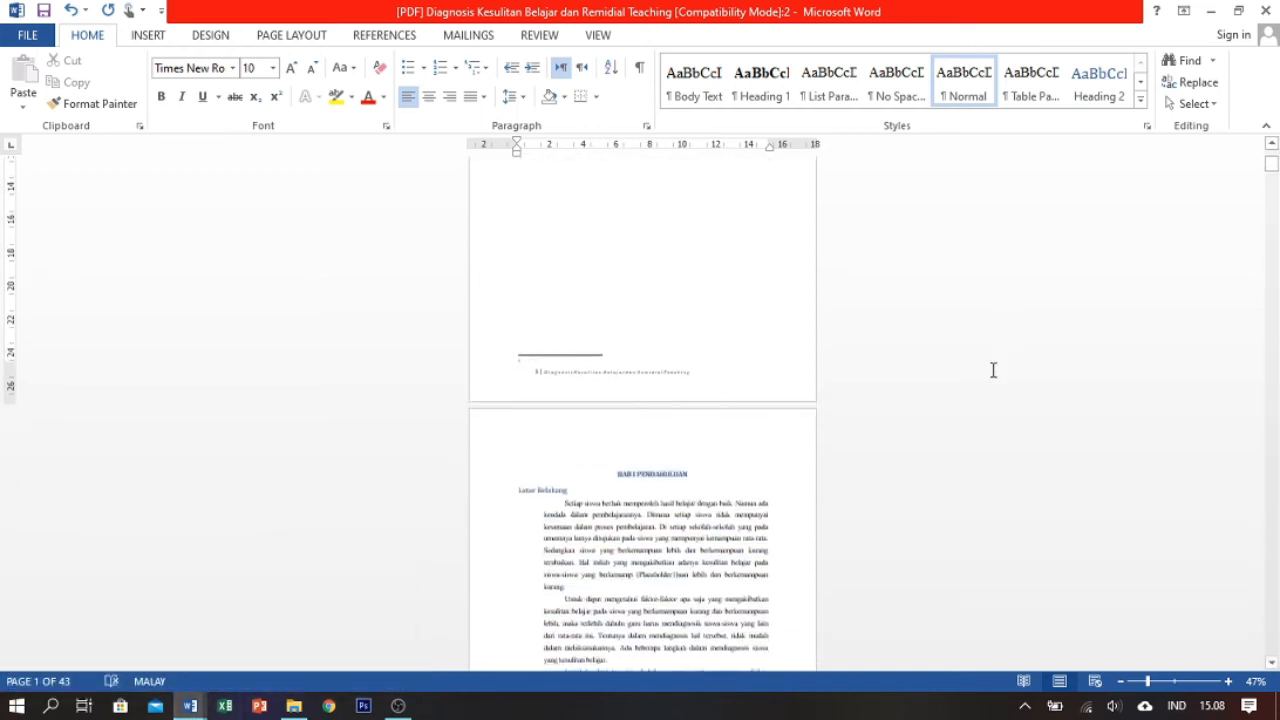
scroll(988, 374, "down", 7)
scroll(748, 416, "up", 1)
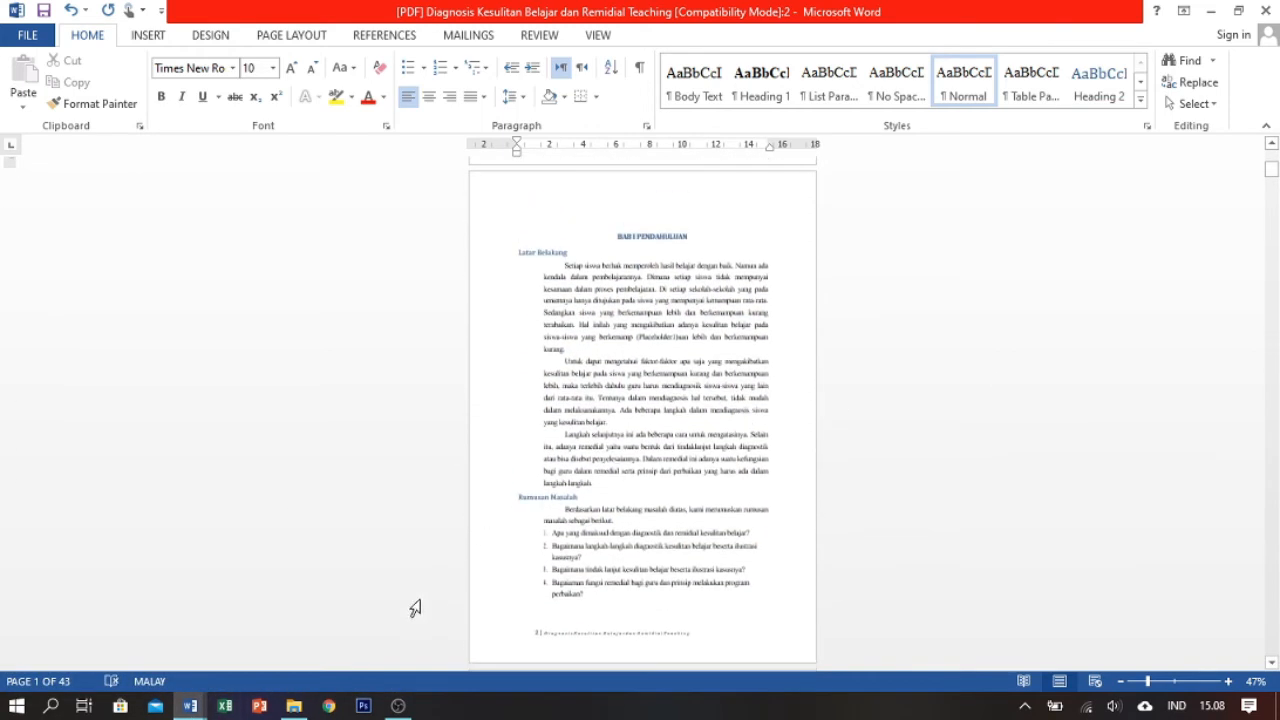
Return to the document's first window and arrange both windows stacked on the screen
mouse_move(190, 705)
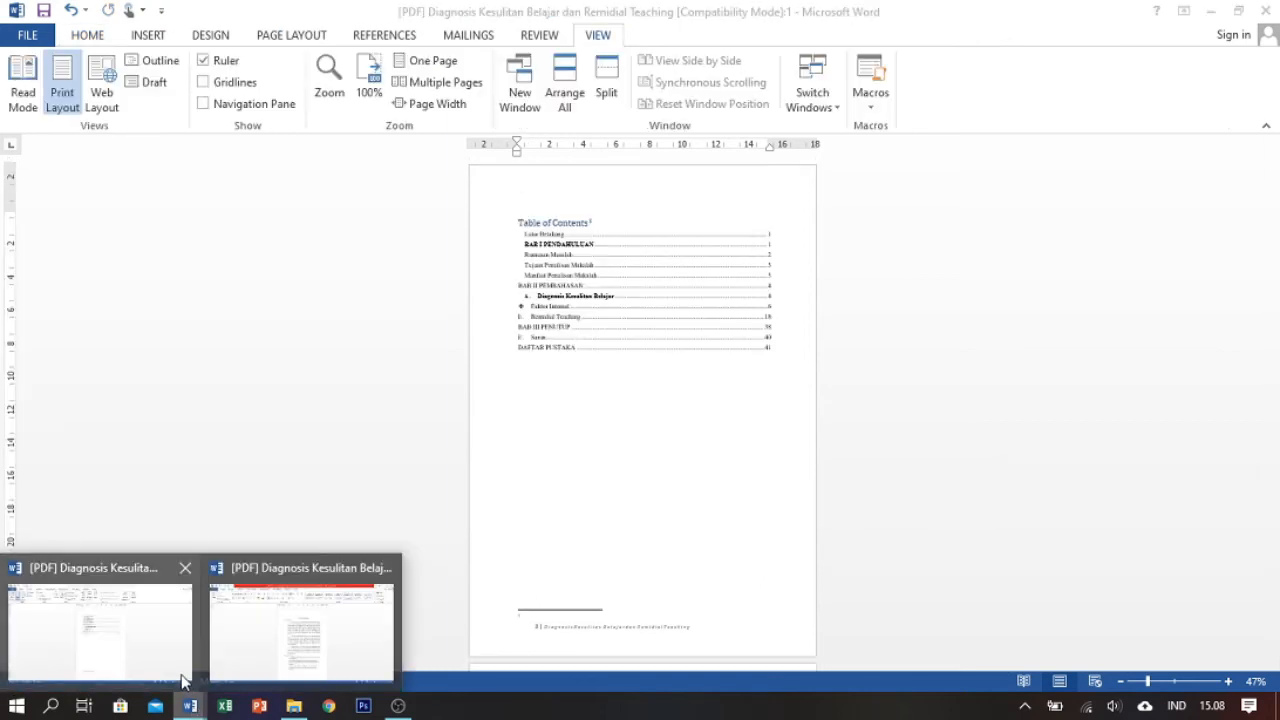
left_click(183, 678)
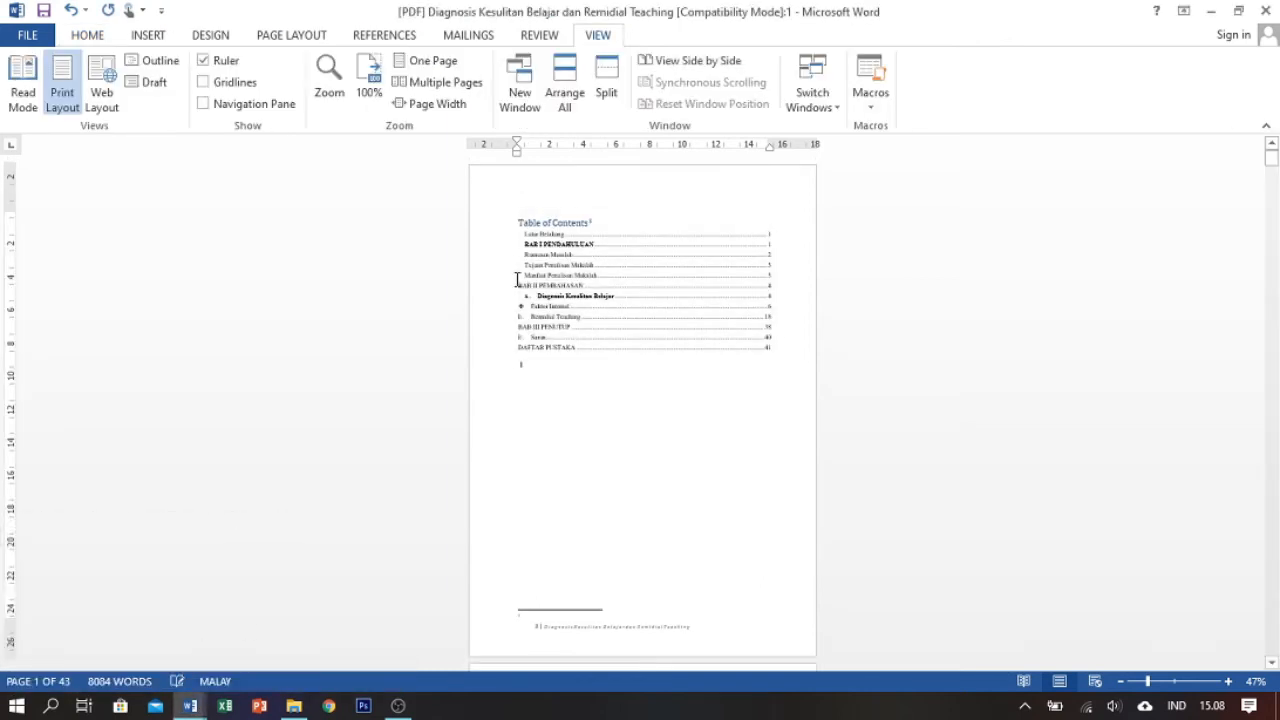
left_click(565, 100)
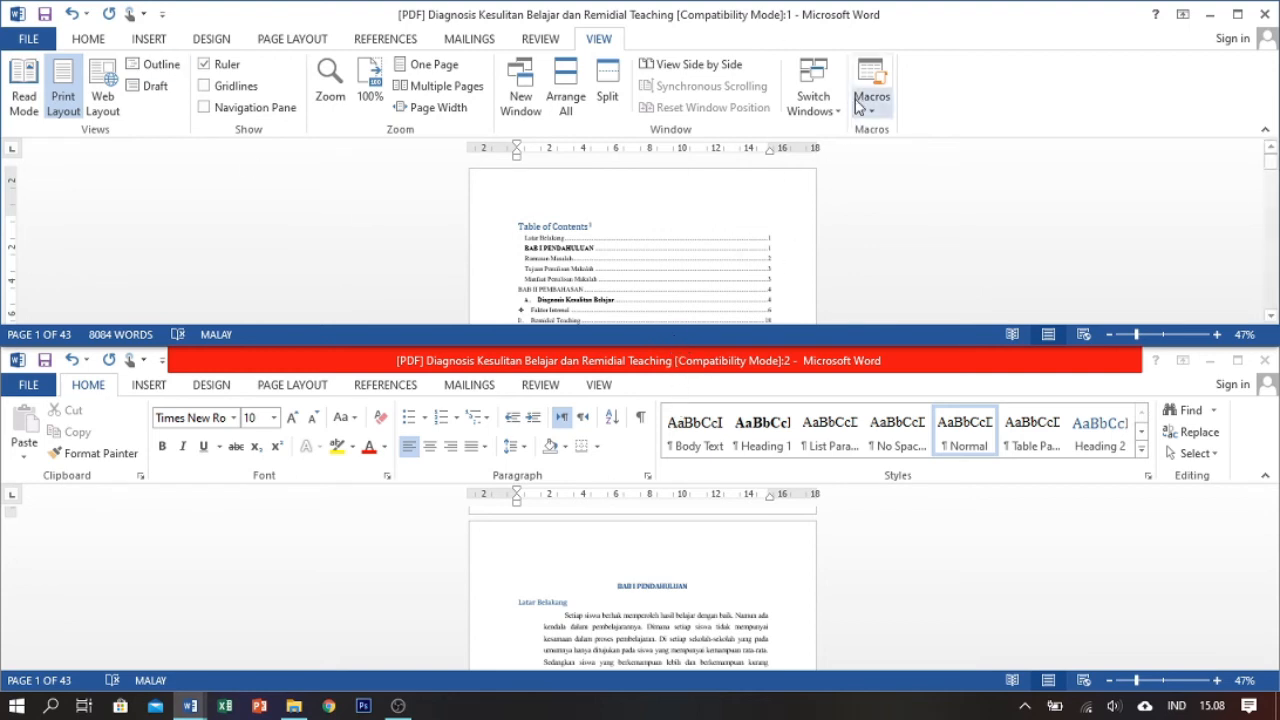
left_click_drag(940, 6, 949, 9)
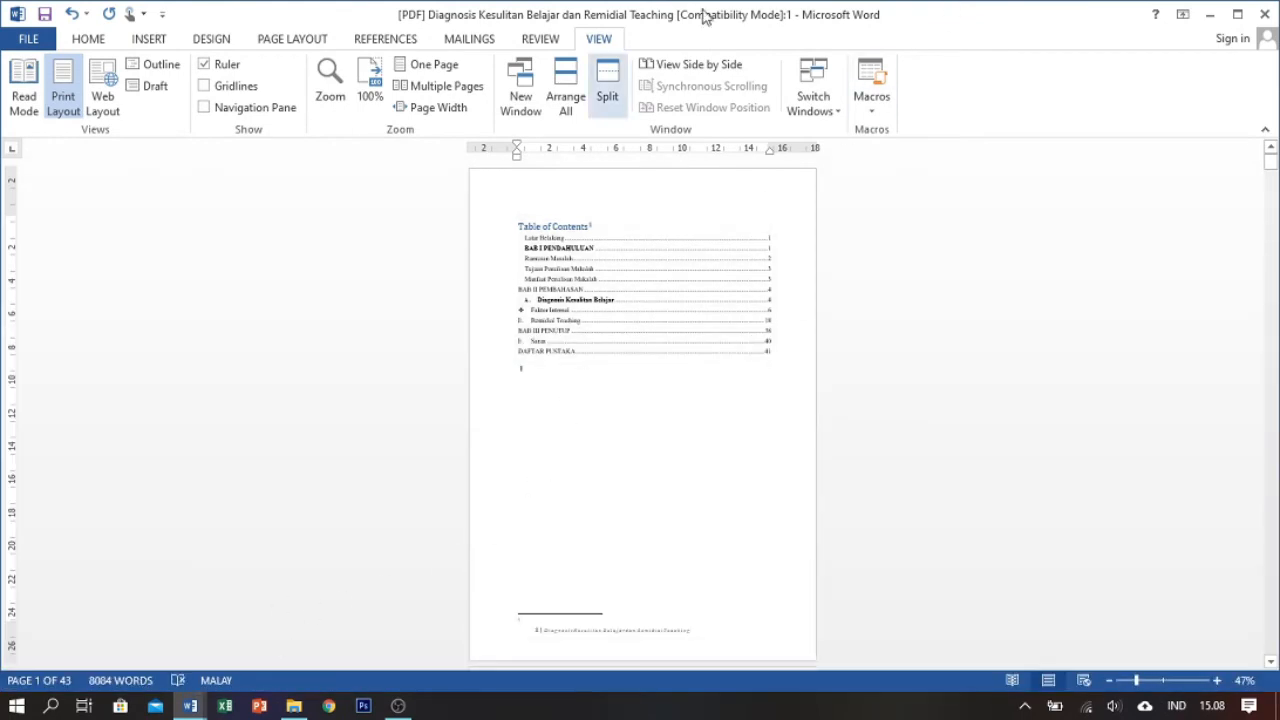
left_click(565, 92)
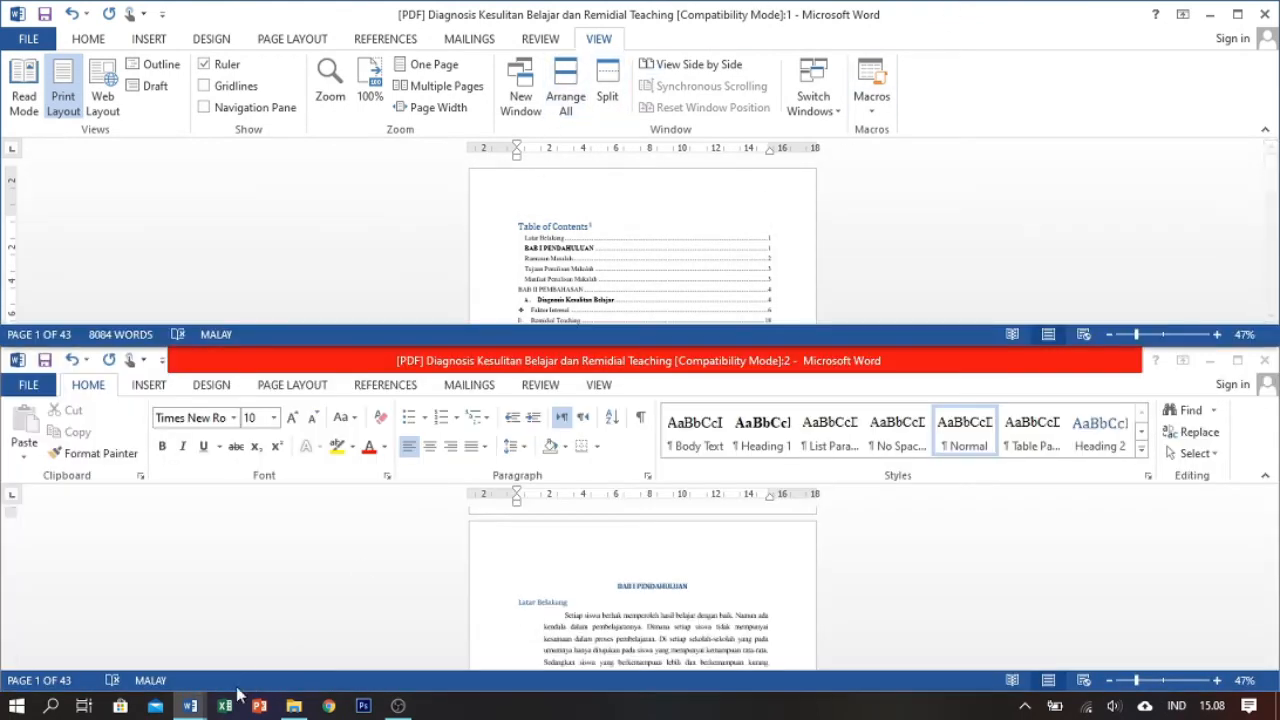
mouse_move(190, 705)
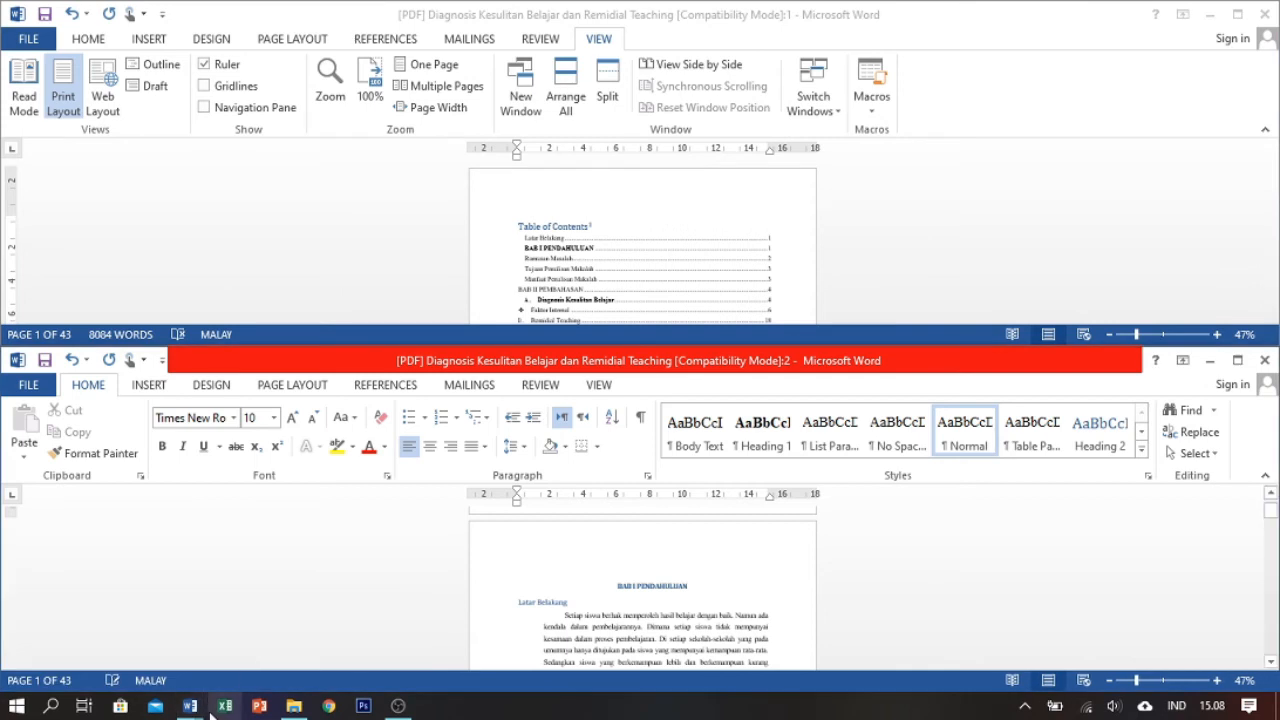
left_click(192, 706)
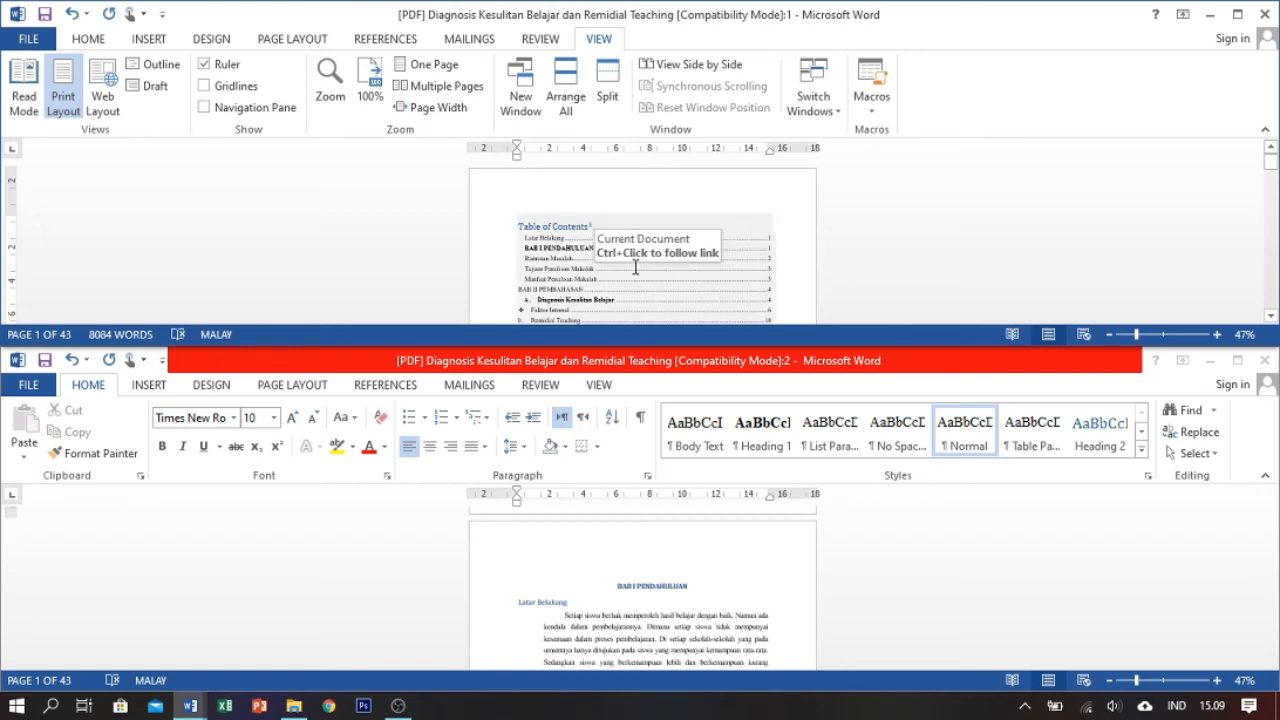
Split the first document window into two panes and maximize it, with the second window minimized
scroll(668, 230, "down", 5)
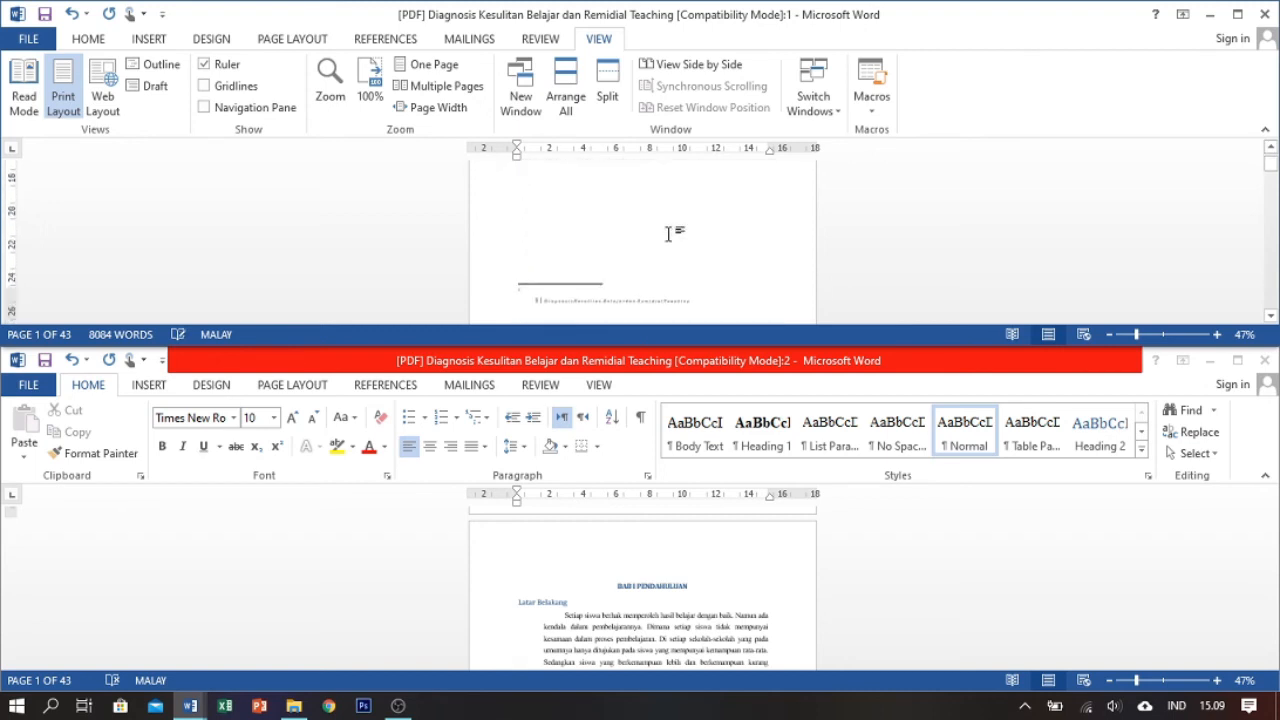
scroll(660, 215, "up", 1)
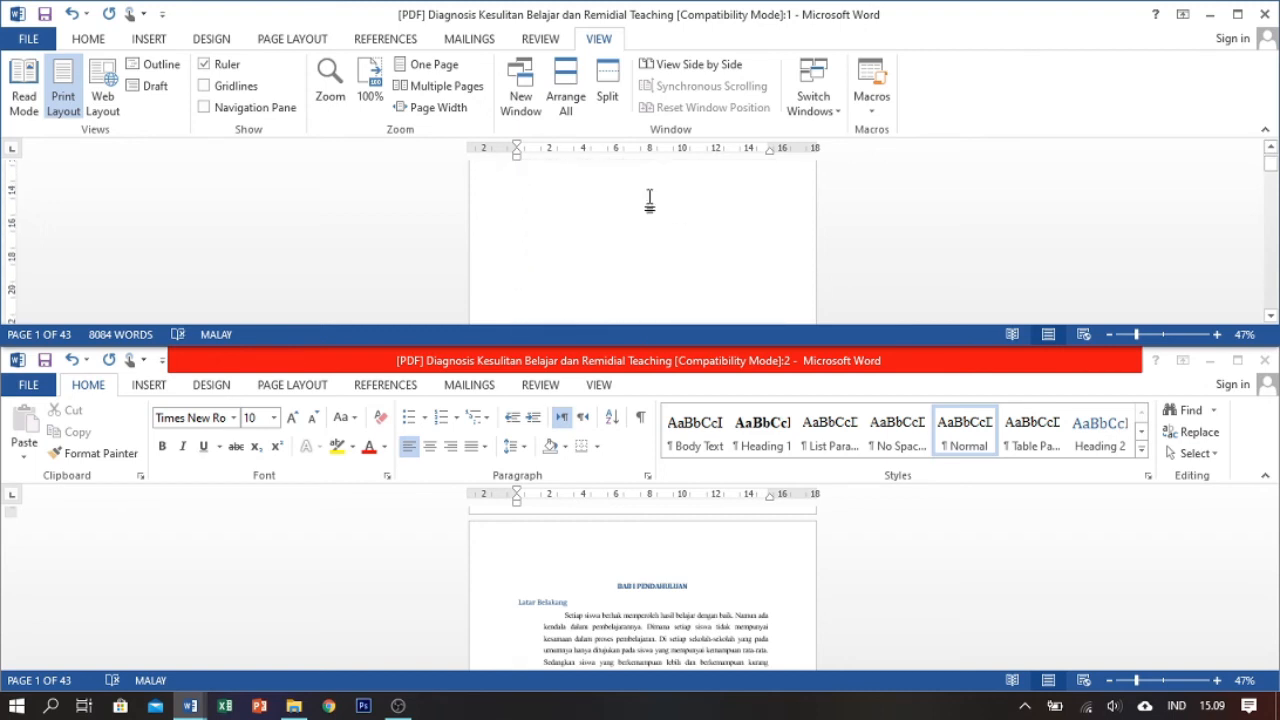
left_click(612, 96)
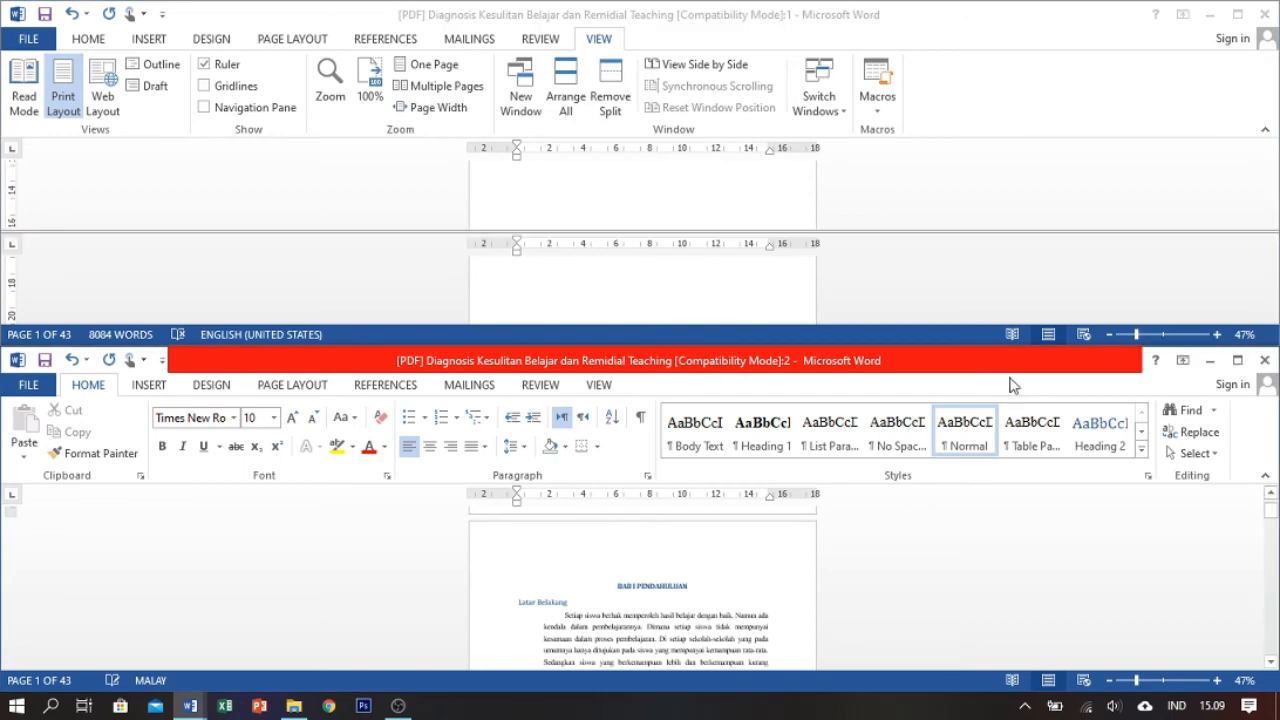
left_click(1211, 362)
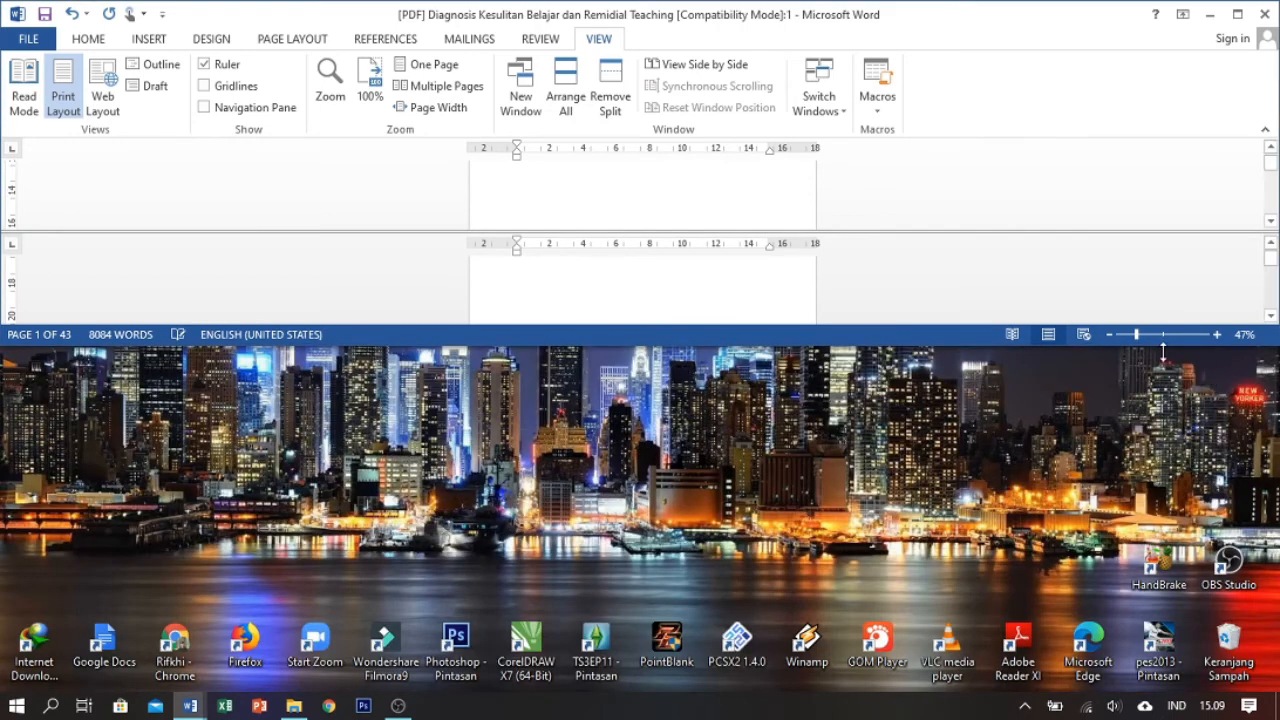
left_click(1237, 14)
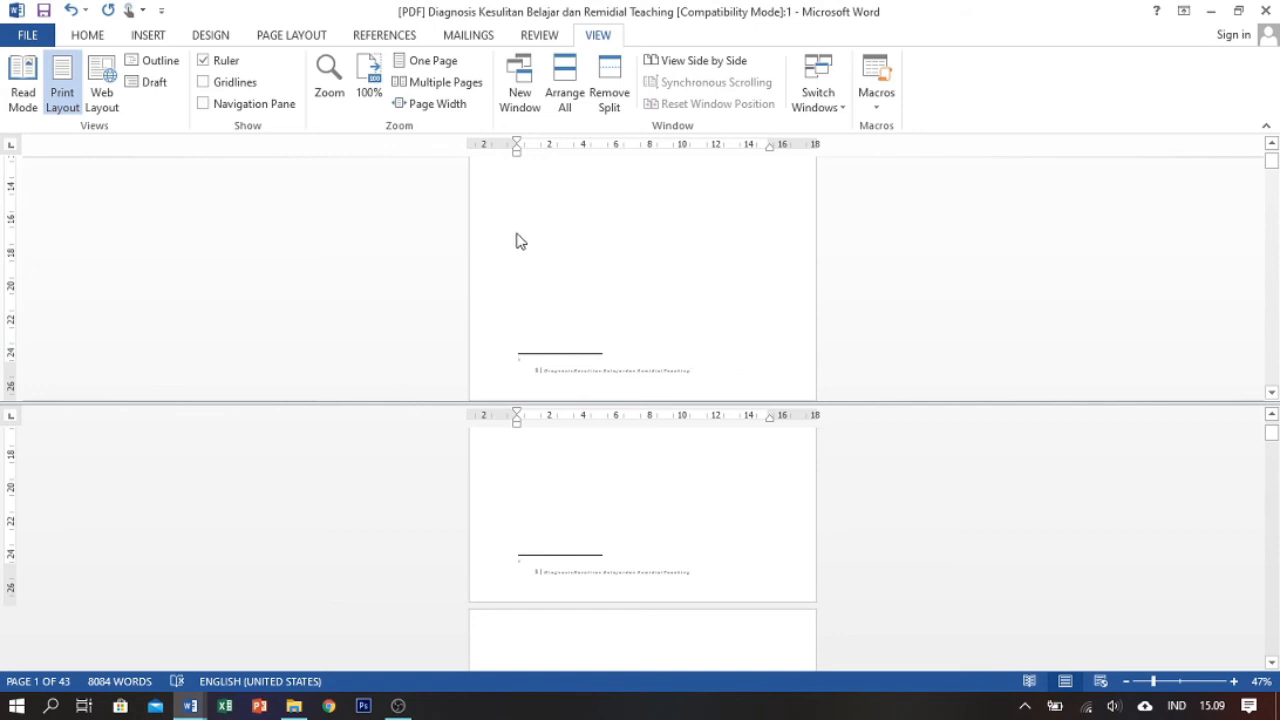
Look through the two split panes independently, from the table of contents to the BAB I PENDAHULUAN page
scroll(509, 249, "down", 3)
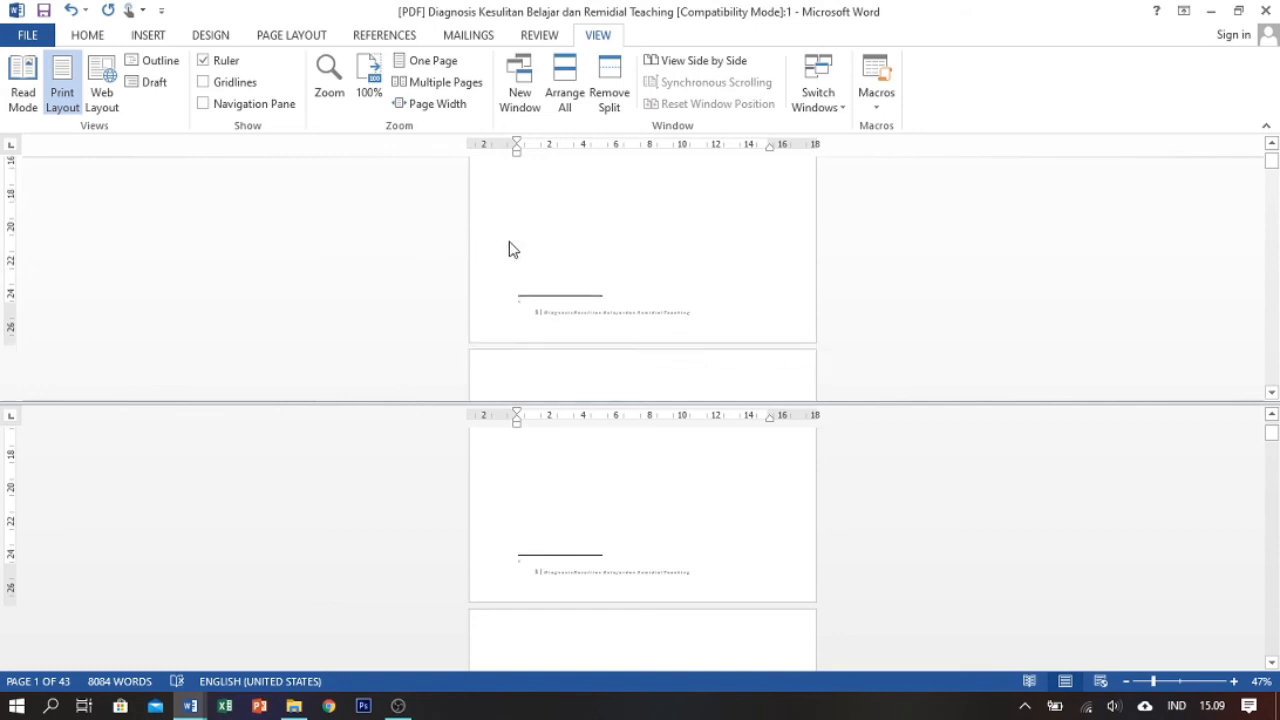
scroll(603, 466, "down", 8)
scroll(619, 469, "down", 2)
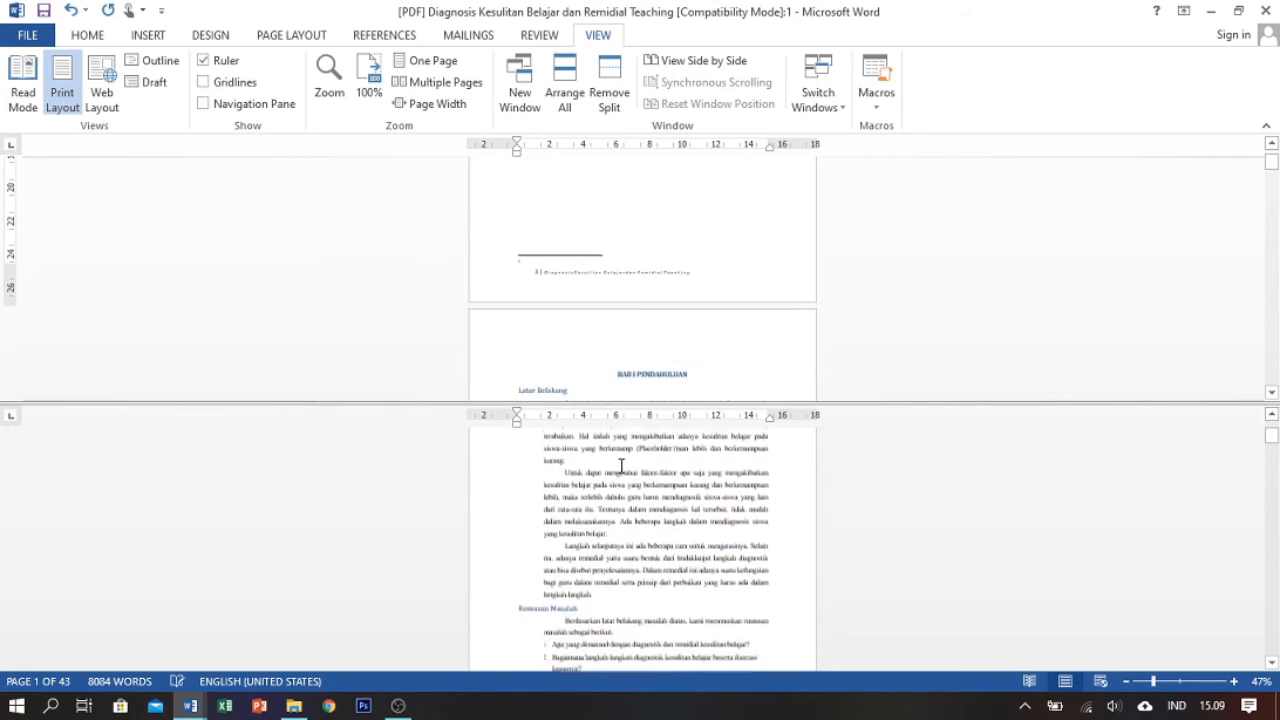
scroll(622, 465, "up", 5)
scroll(628, 456, "down", 1)
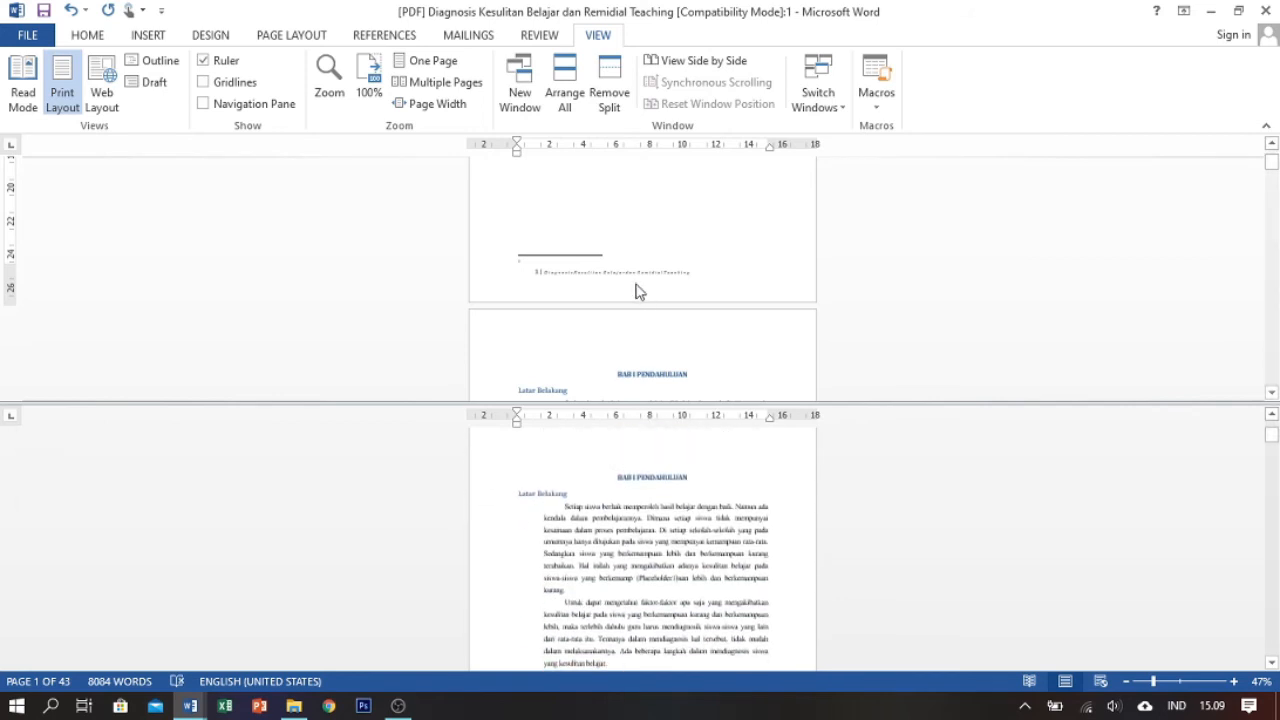
scroll(637, 289, "up", 10)
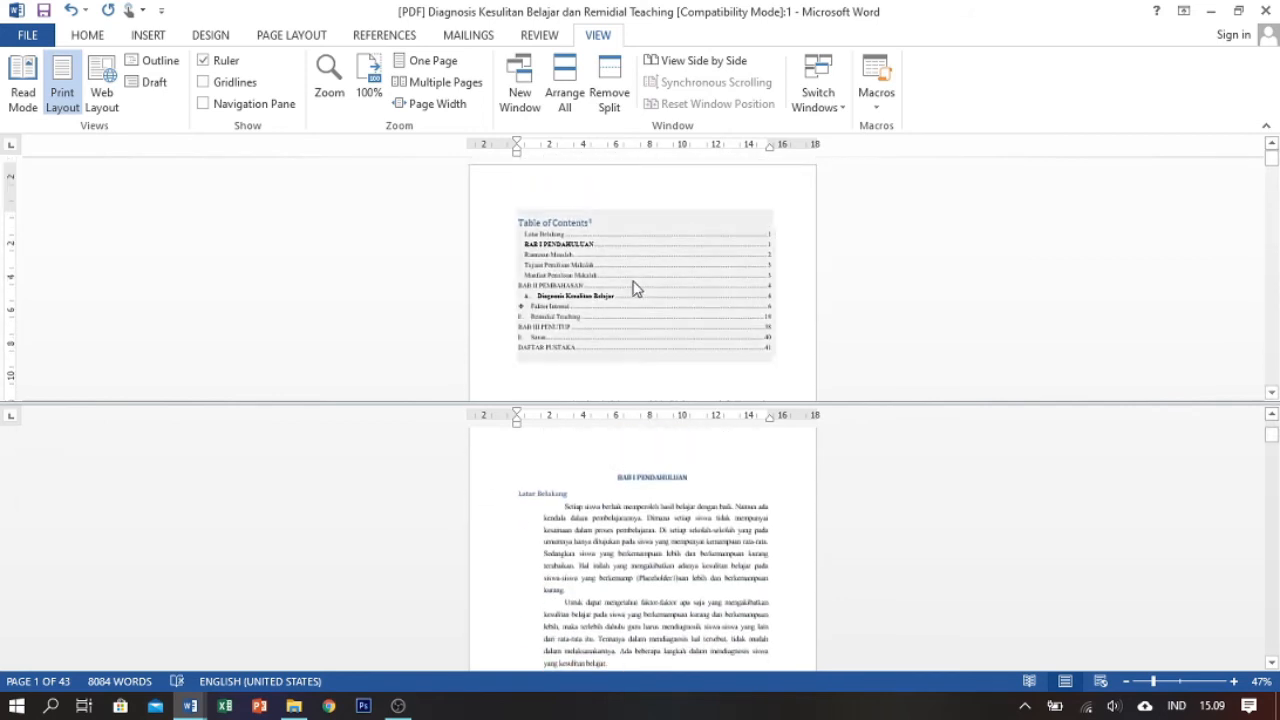
scroll(634, 286, "down", 5)
scroll(592, 234, "down", 5)
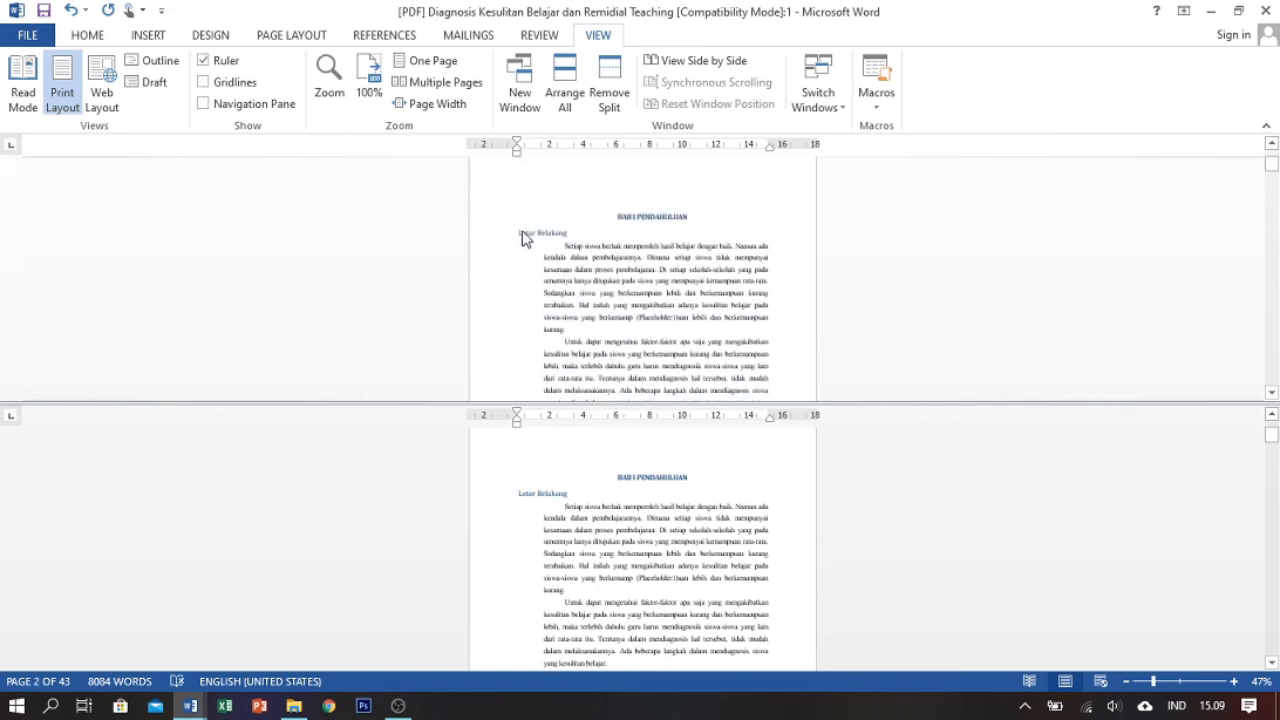
Enter random sample text at the start of blank page 3 in the lower pane
scroll(648, 520, "down", 10)
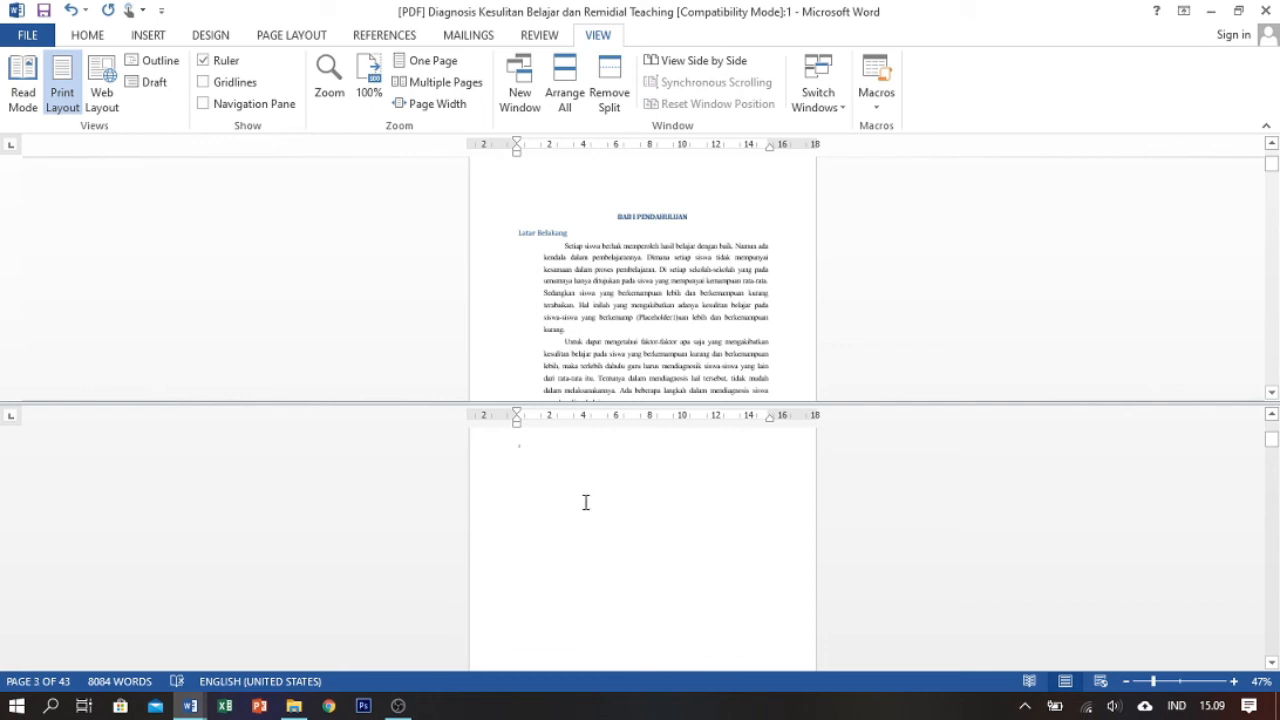
left_click(586, 480)
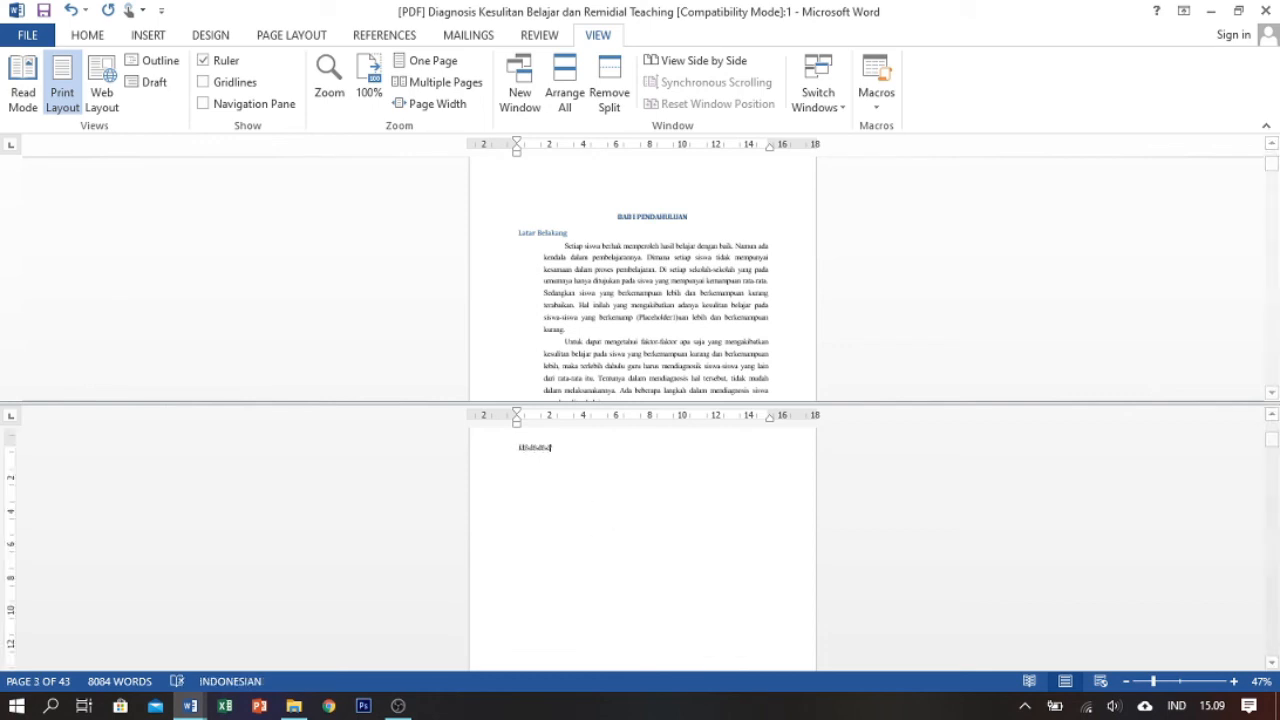
type("sdsdf")
Look over the reference links near the document's end in the upper pane, keeping page 3 in the lower pane
scroll(662, 280, "down", 3)
scroll(662, 280, "down", 3)
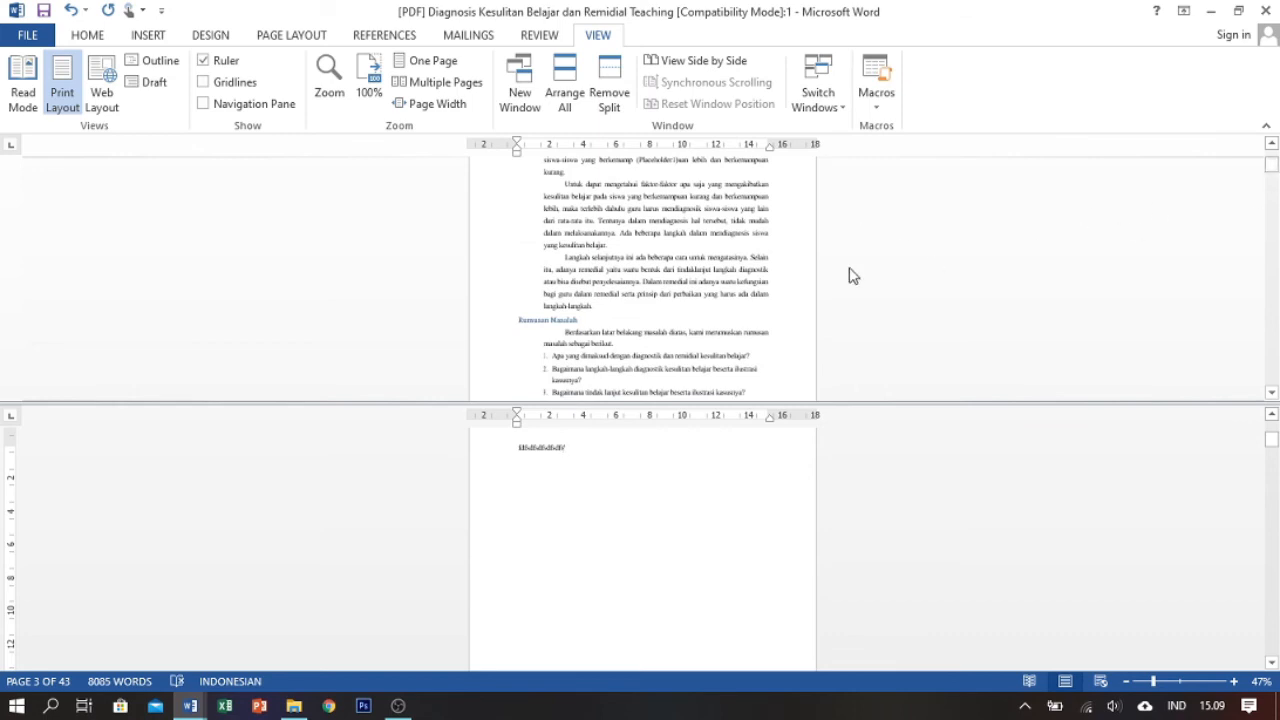
left_click_drag(1271, 166, 1274, 372)
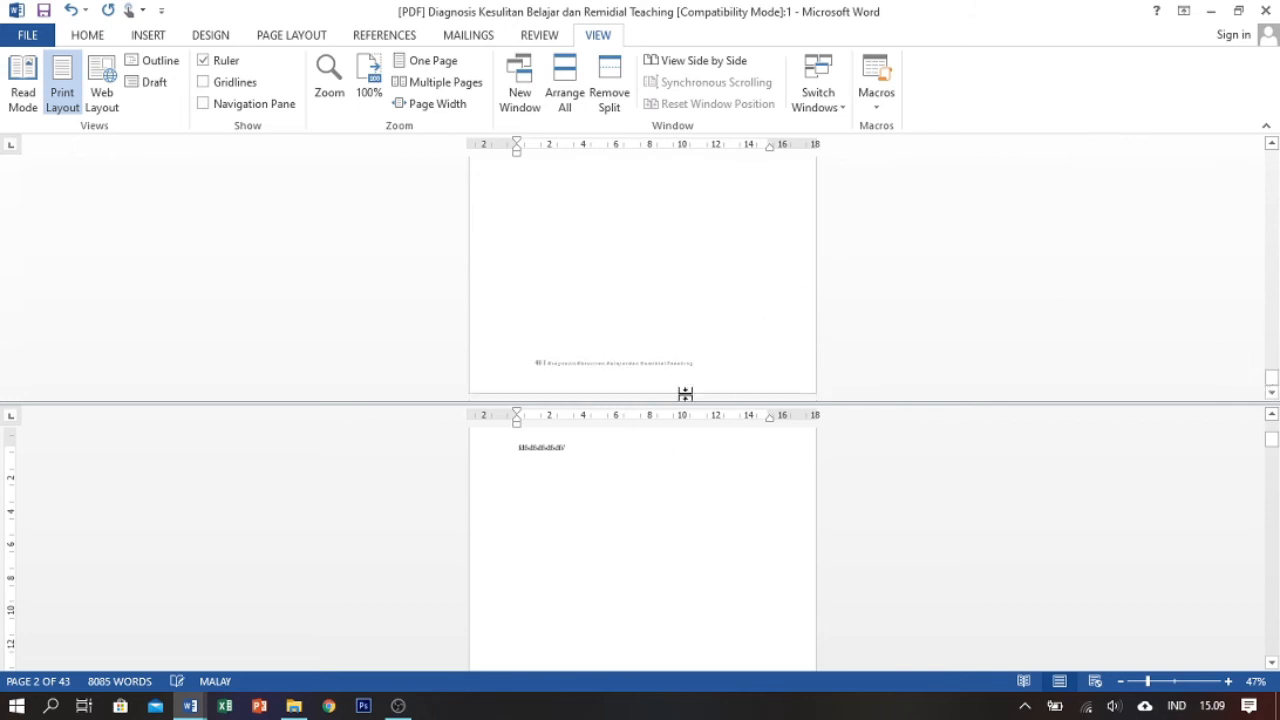
scroll(711, 281, "down", 3)
scroll(711, 281, "up", 3)
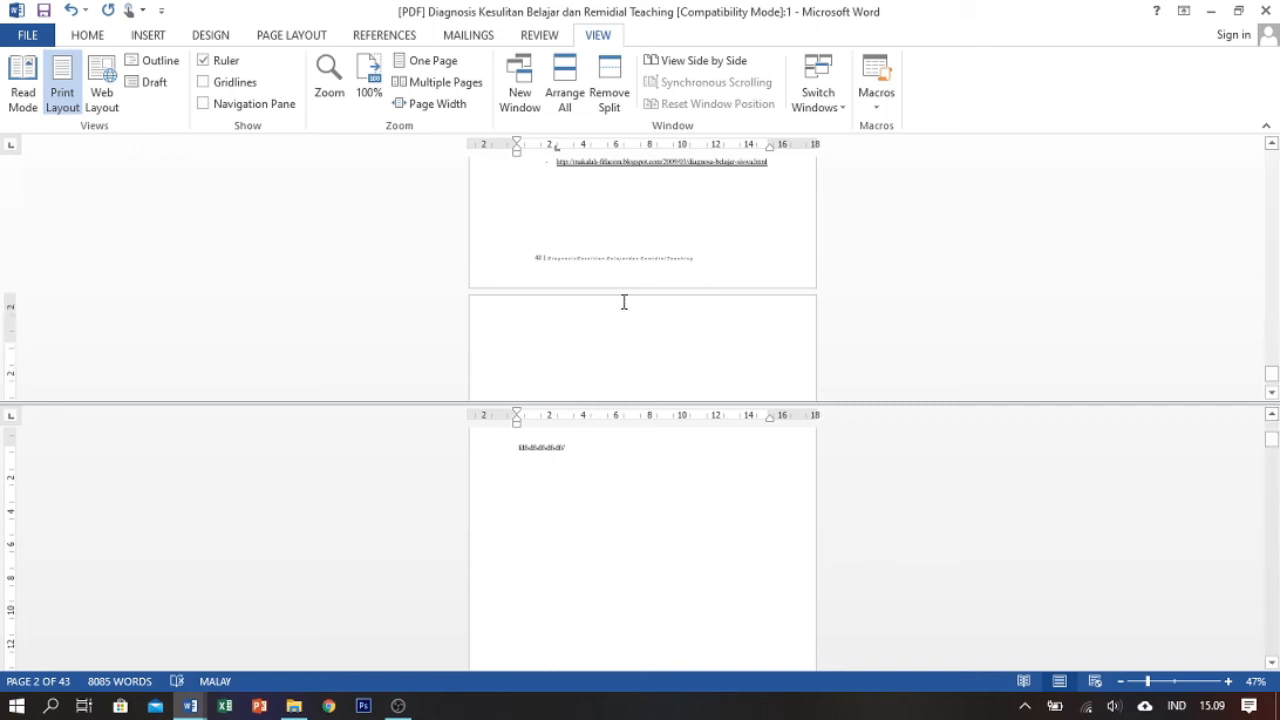
scroll(626, 300, "up", 3)
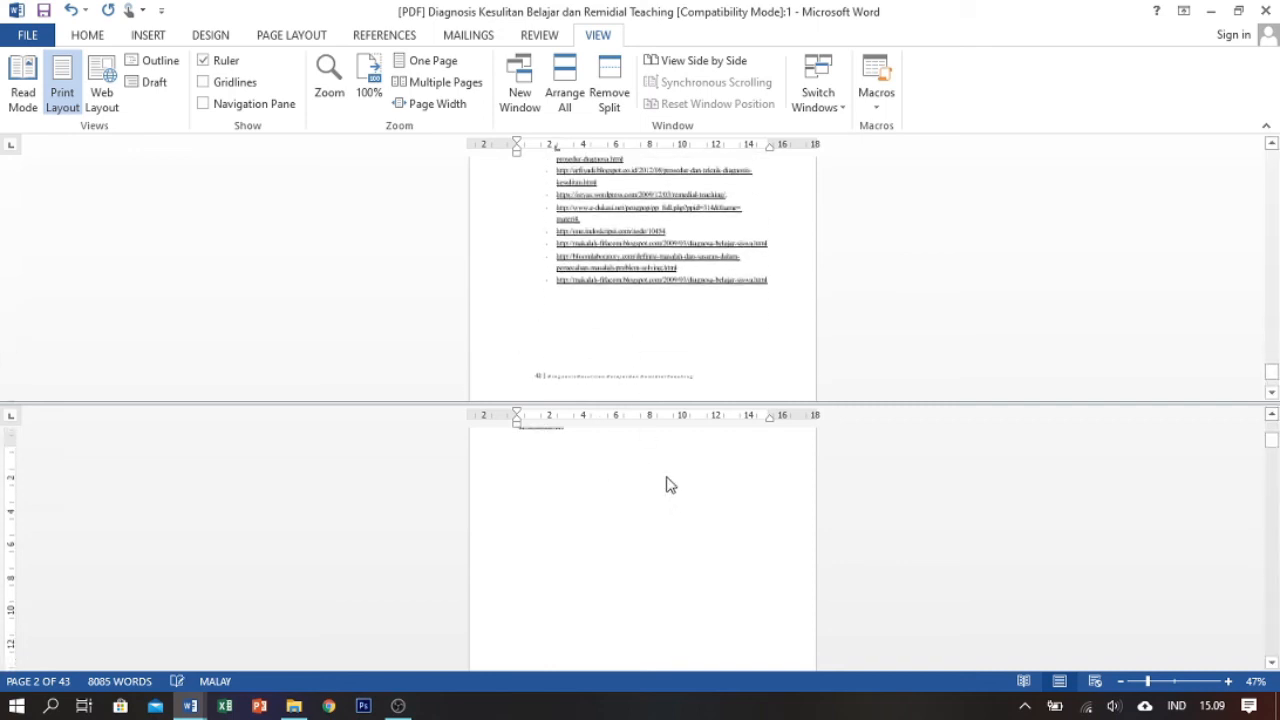
Enlarge the zoom of both split panes, setting the lower pane to 71%
scroll(666, 482, "up", 3)
scroll(664, 475, "down", 3)
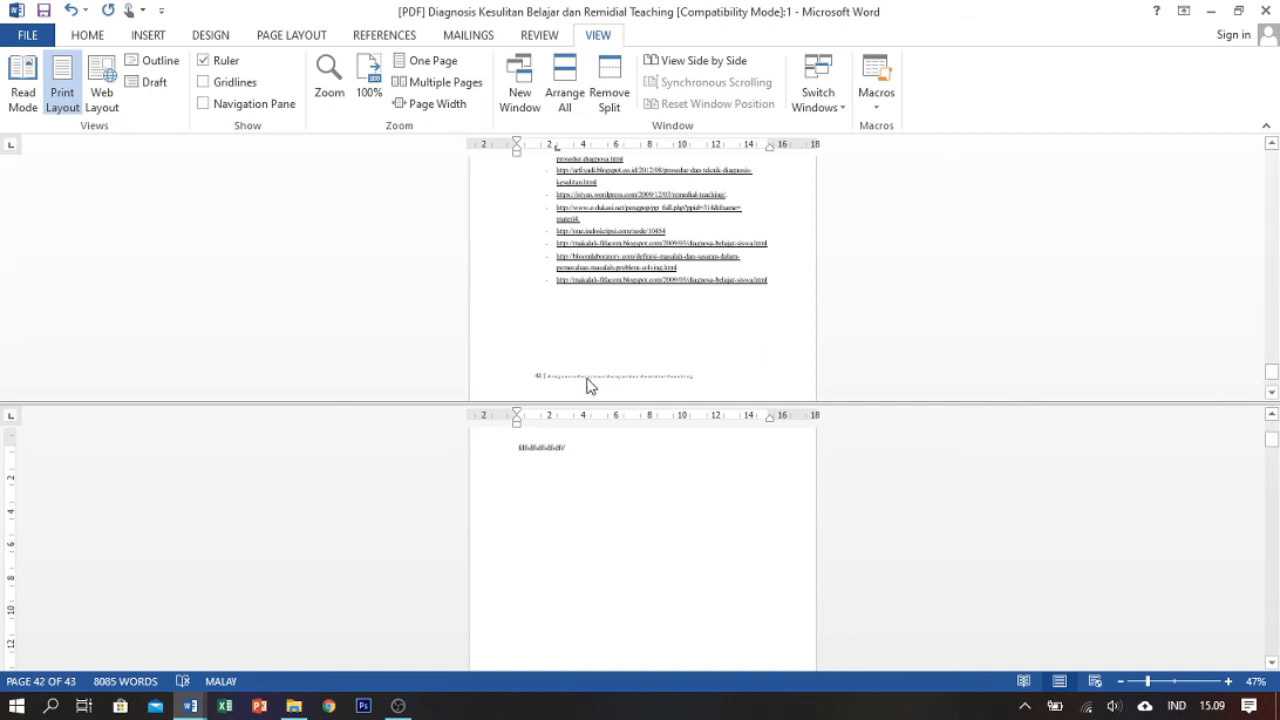
left_click(1160, 681)
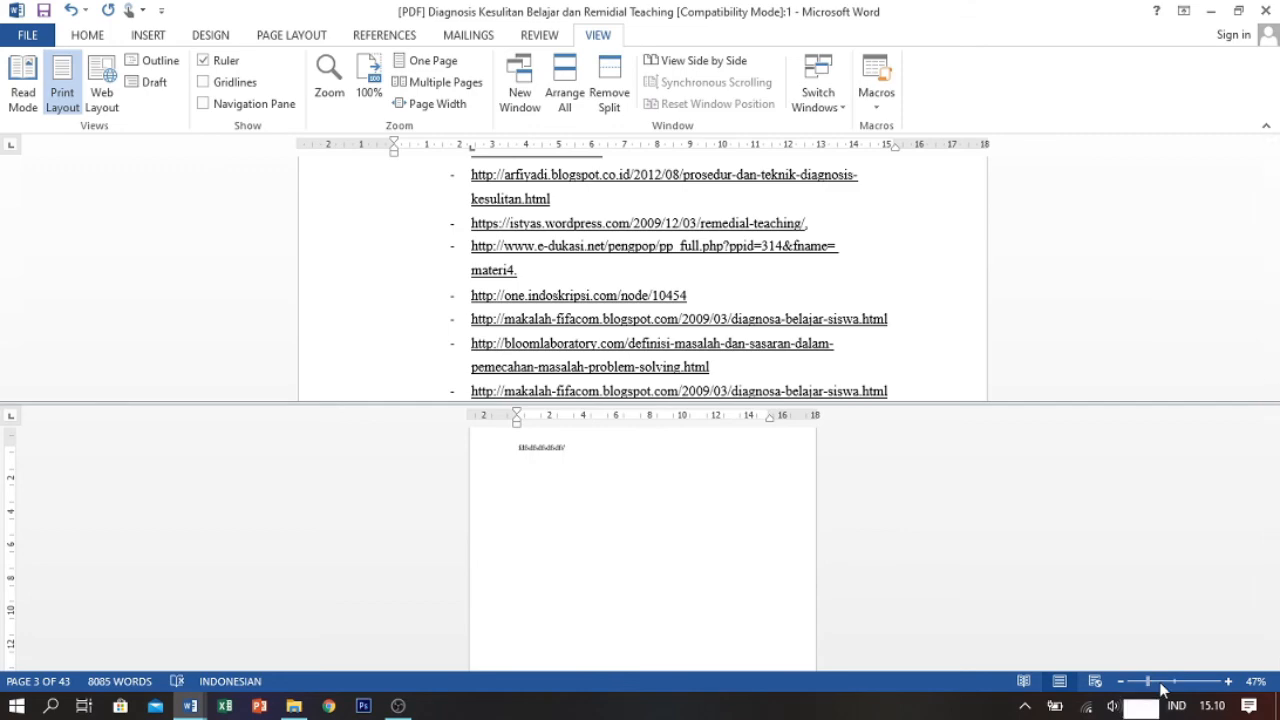
left_click(1160, 681)
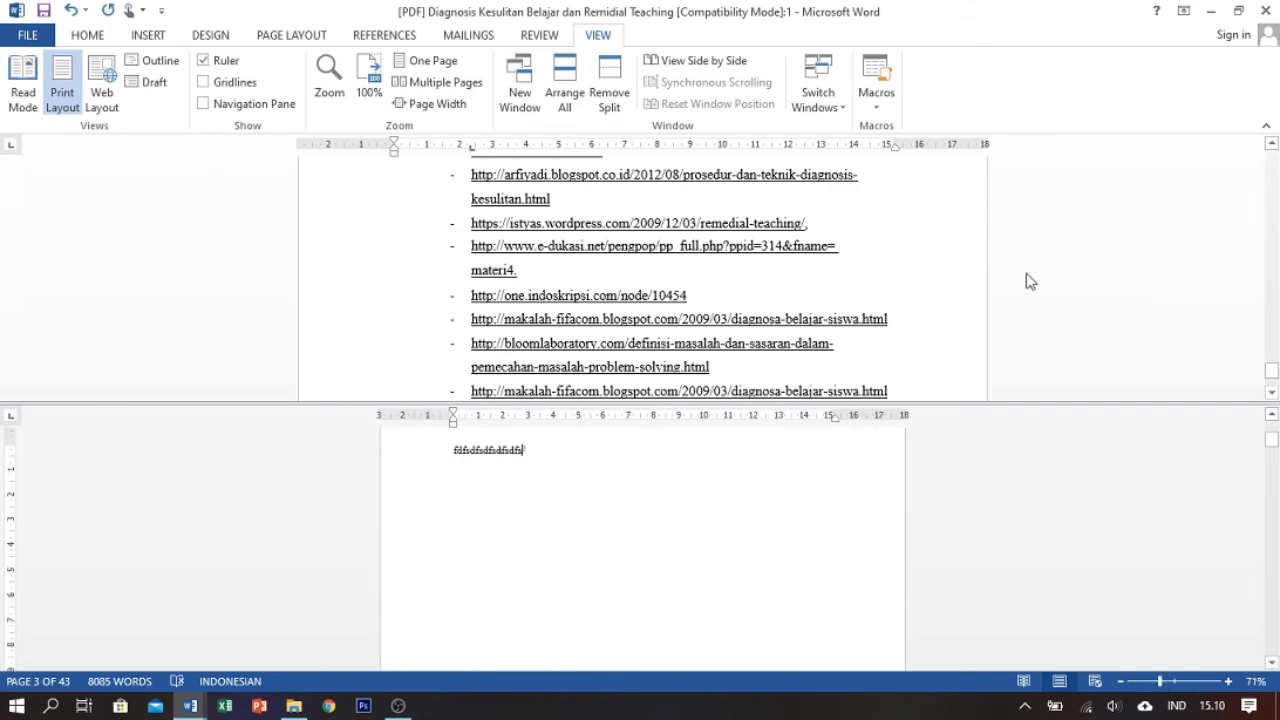
Show page 3 in both panes and append "dwafefwwg4" to its sample text in the lower pane
left_click_drag(1271, 365, 1266, 162)
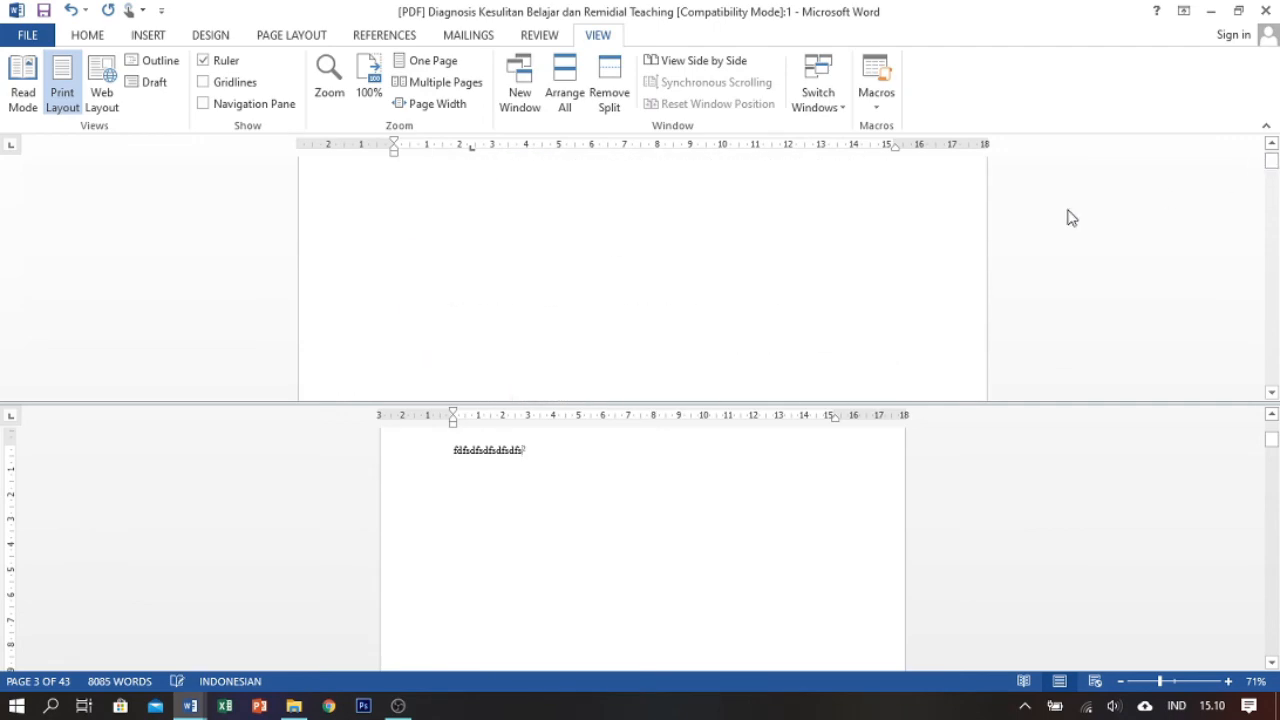
scroll(713, 259, "up", 1)
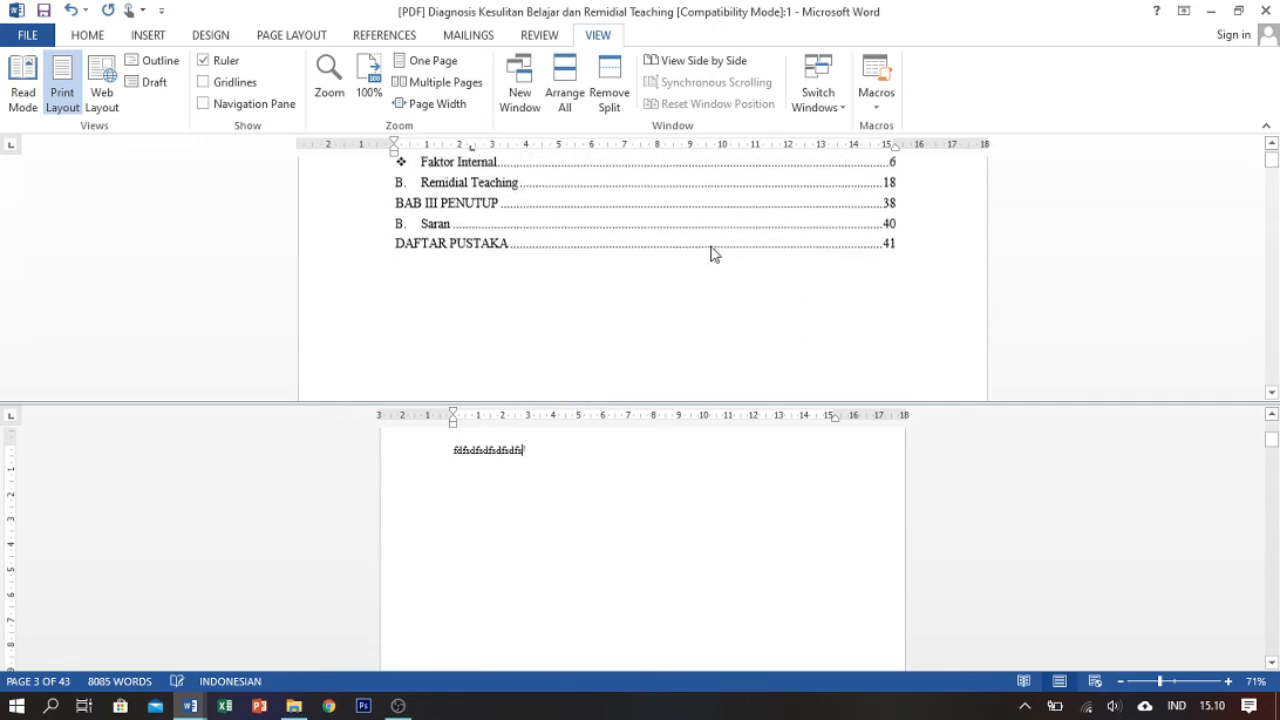
scroll(709, 254, "down", 12)
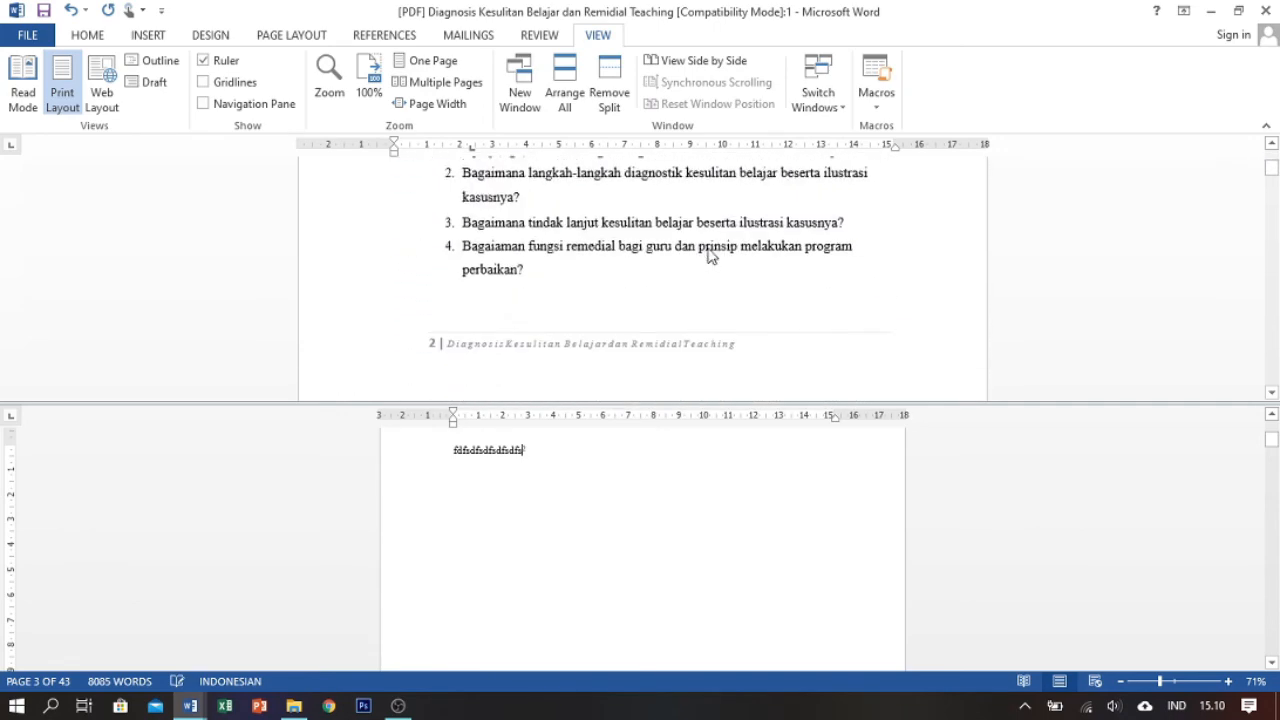
scroll(707, 252, "down", 1)
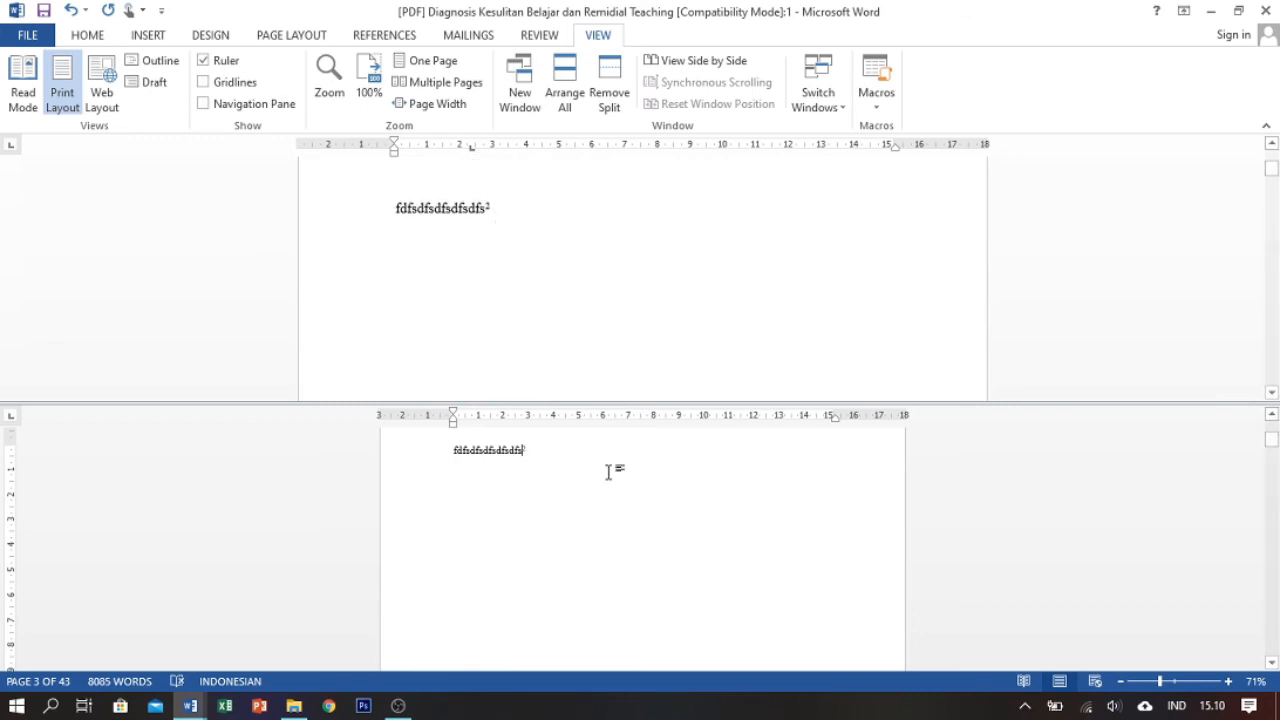
type("dwaf")
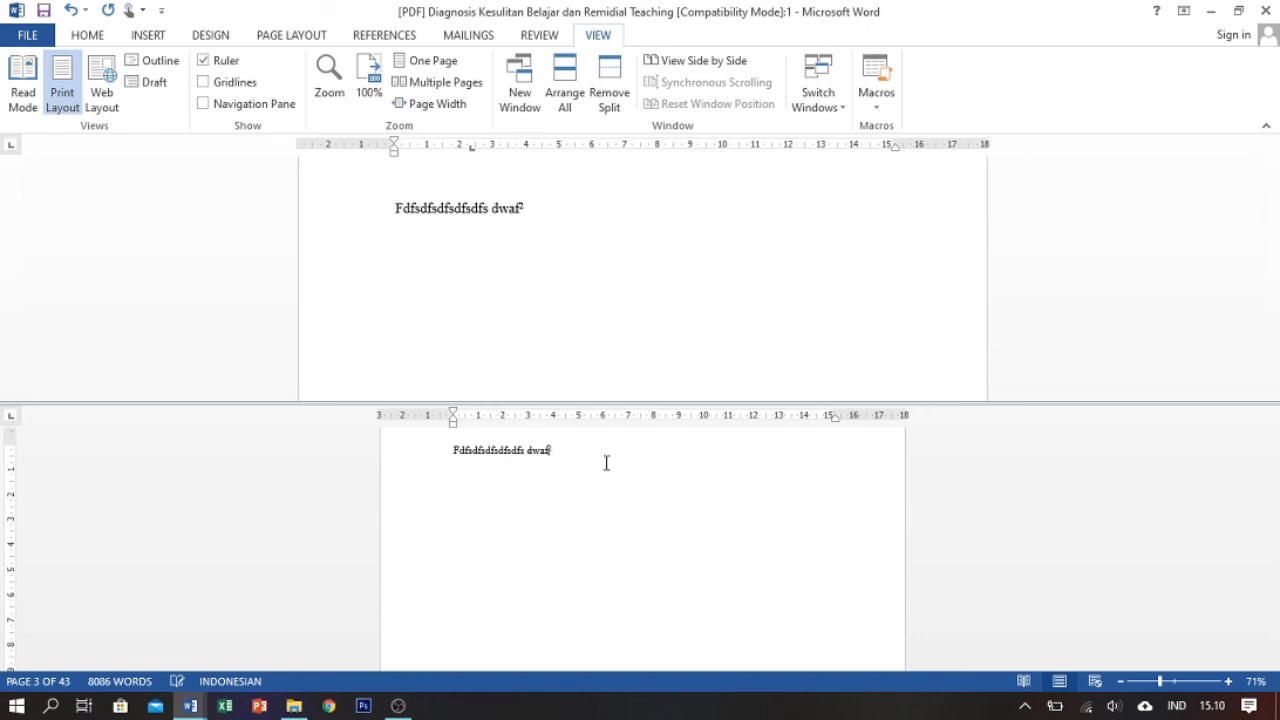
type("efwwg4")
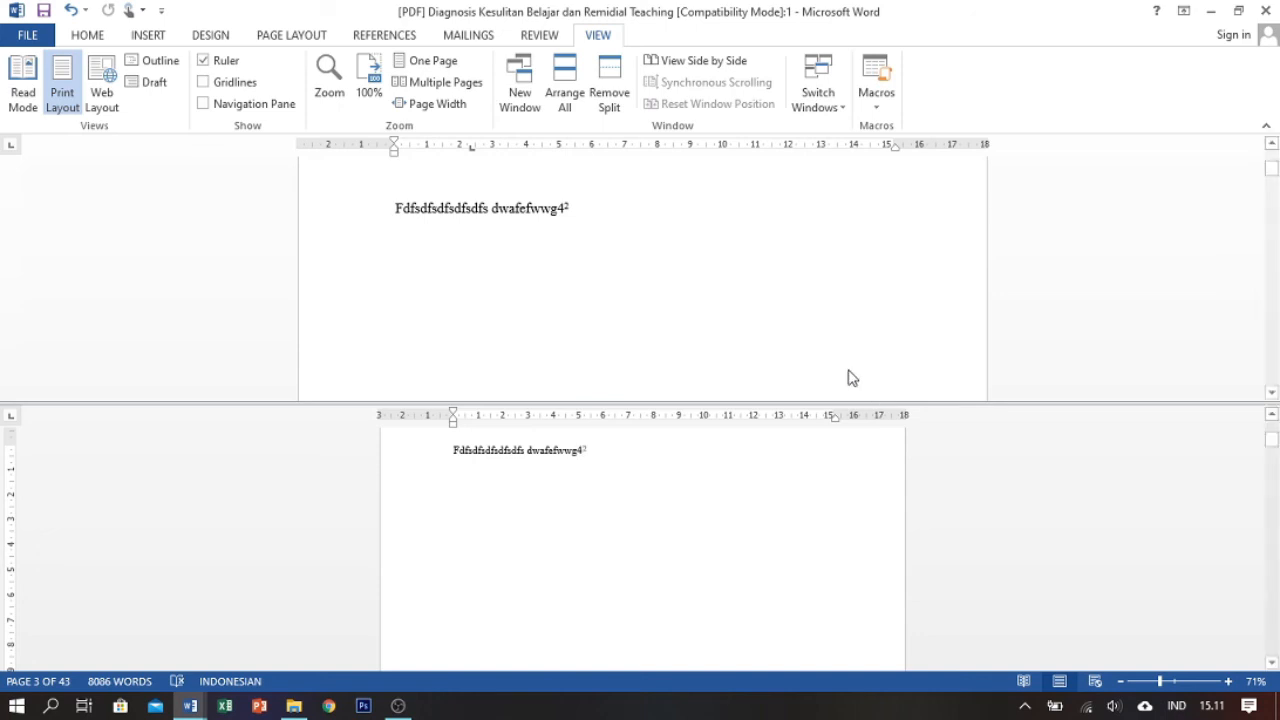
Return both split panes to the Table of Contents on the first page
scroll(759, 335, "up", 5)
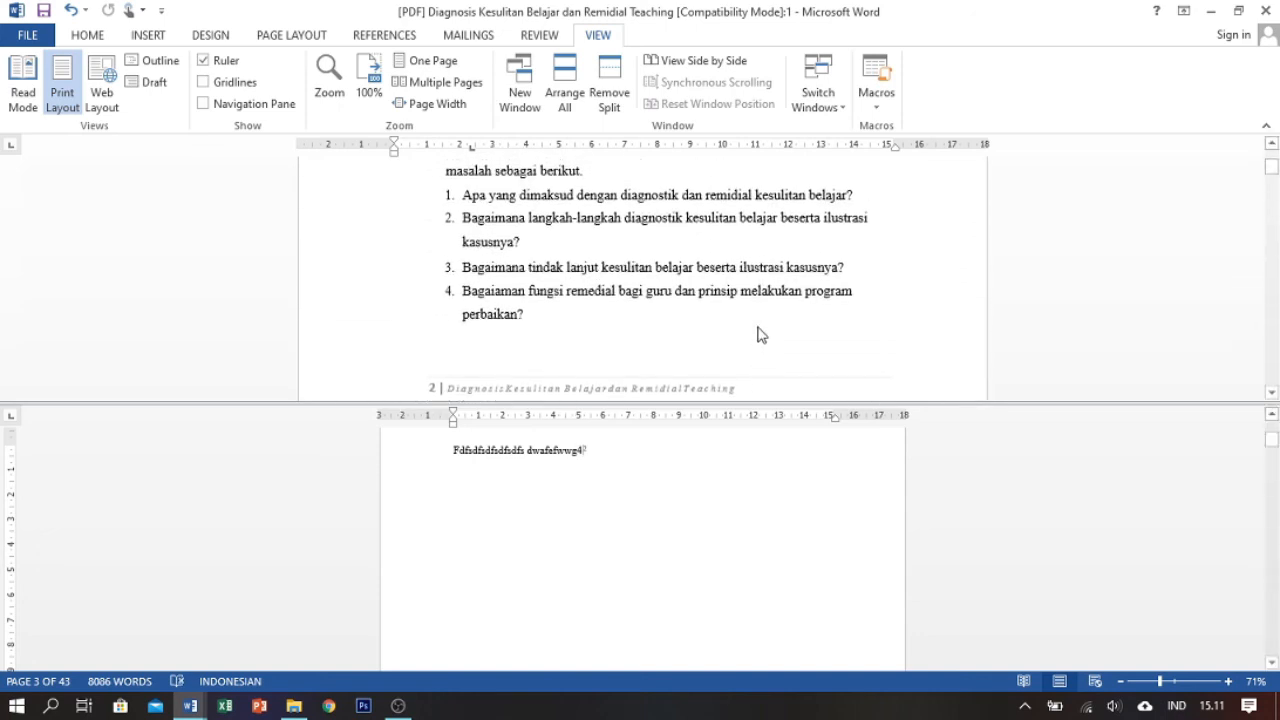
scroll(759, 335, "up", 3)
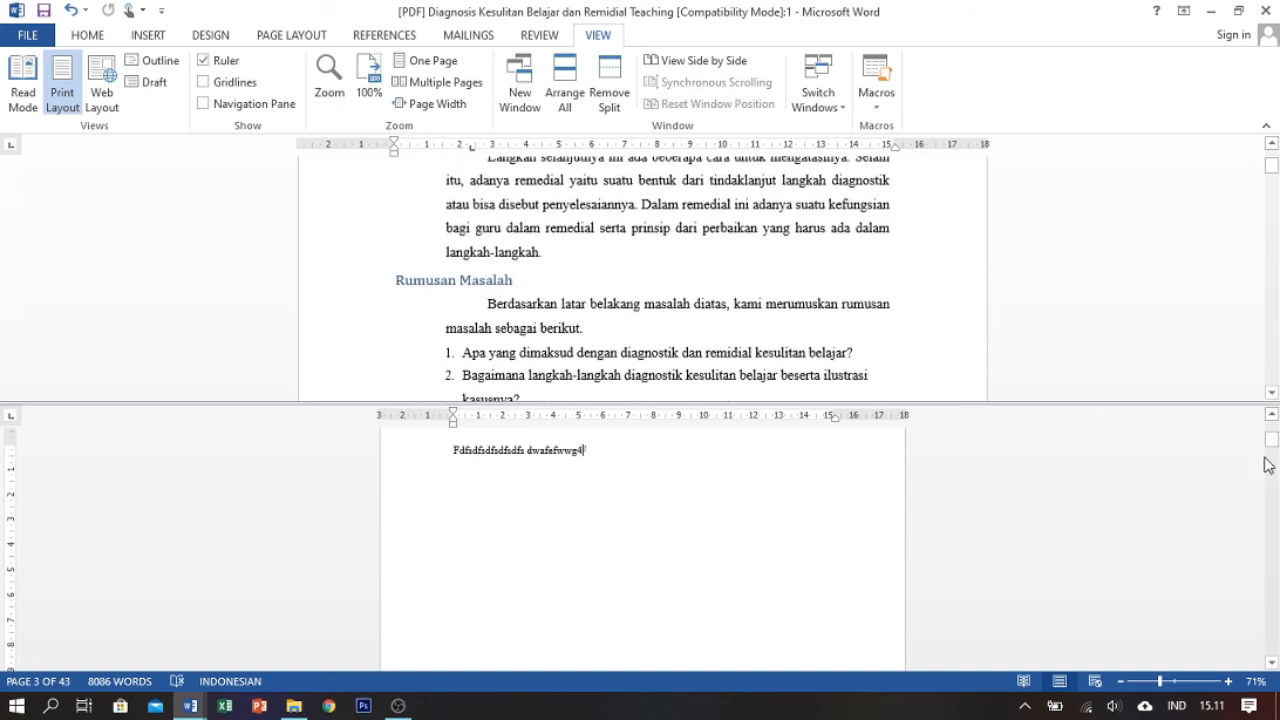
left_click_drag(1270, 438, 1270, 428)
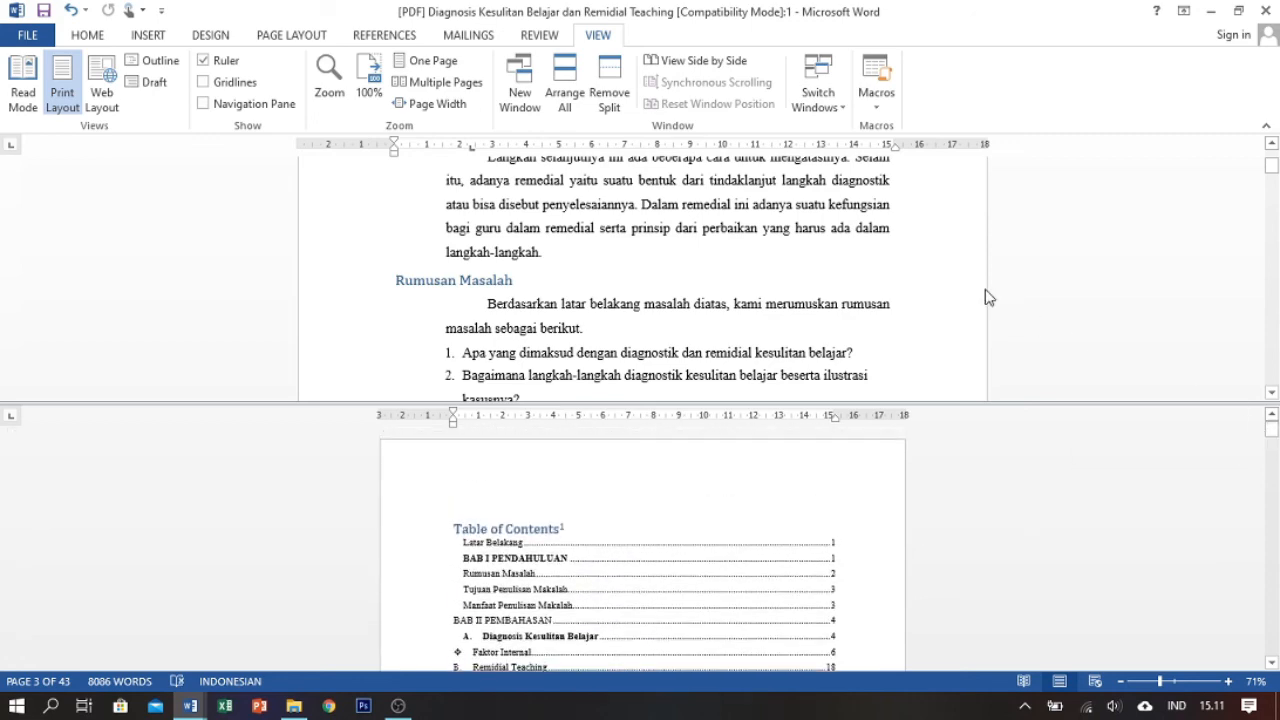
scroll(988, 297, "up", 3)
left_click_drag(1271, 172, 1272, 164)
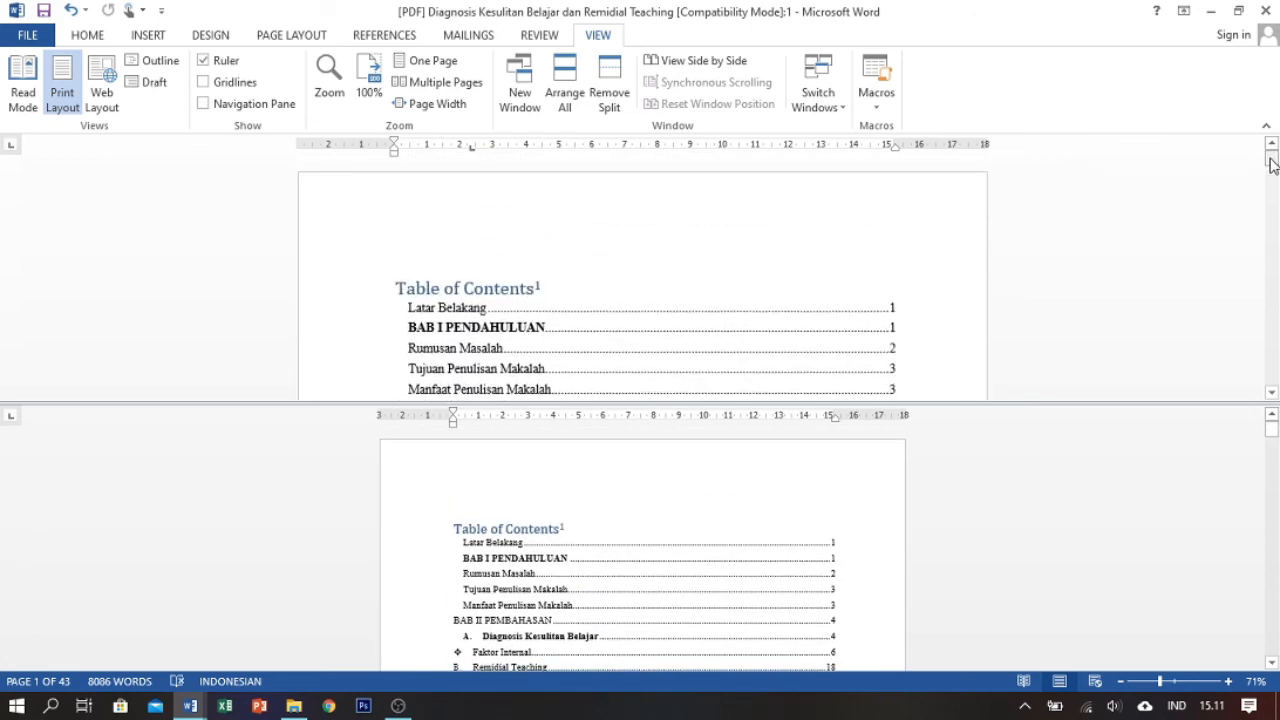